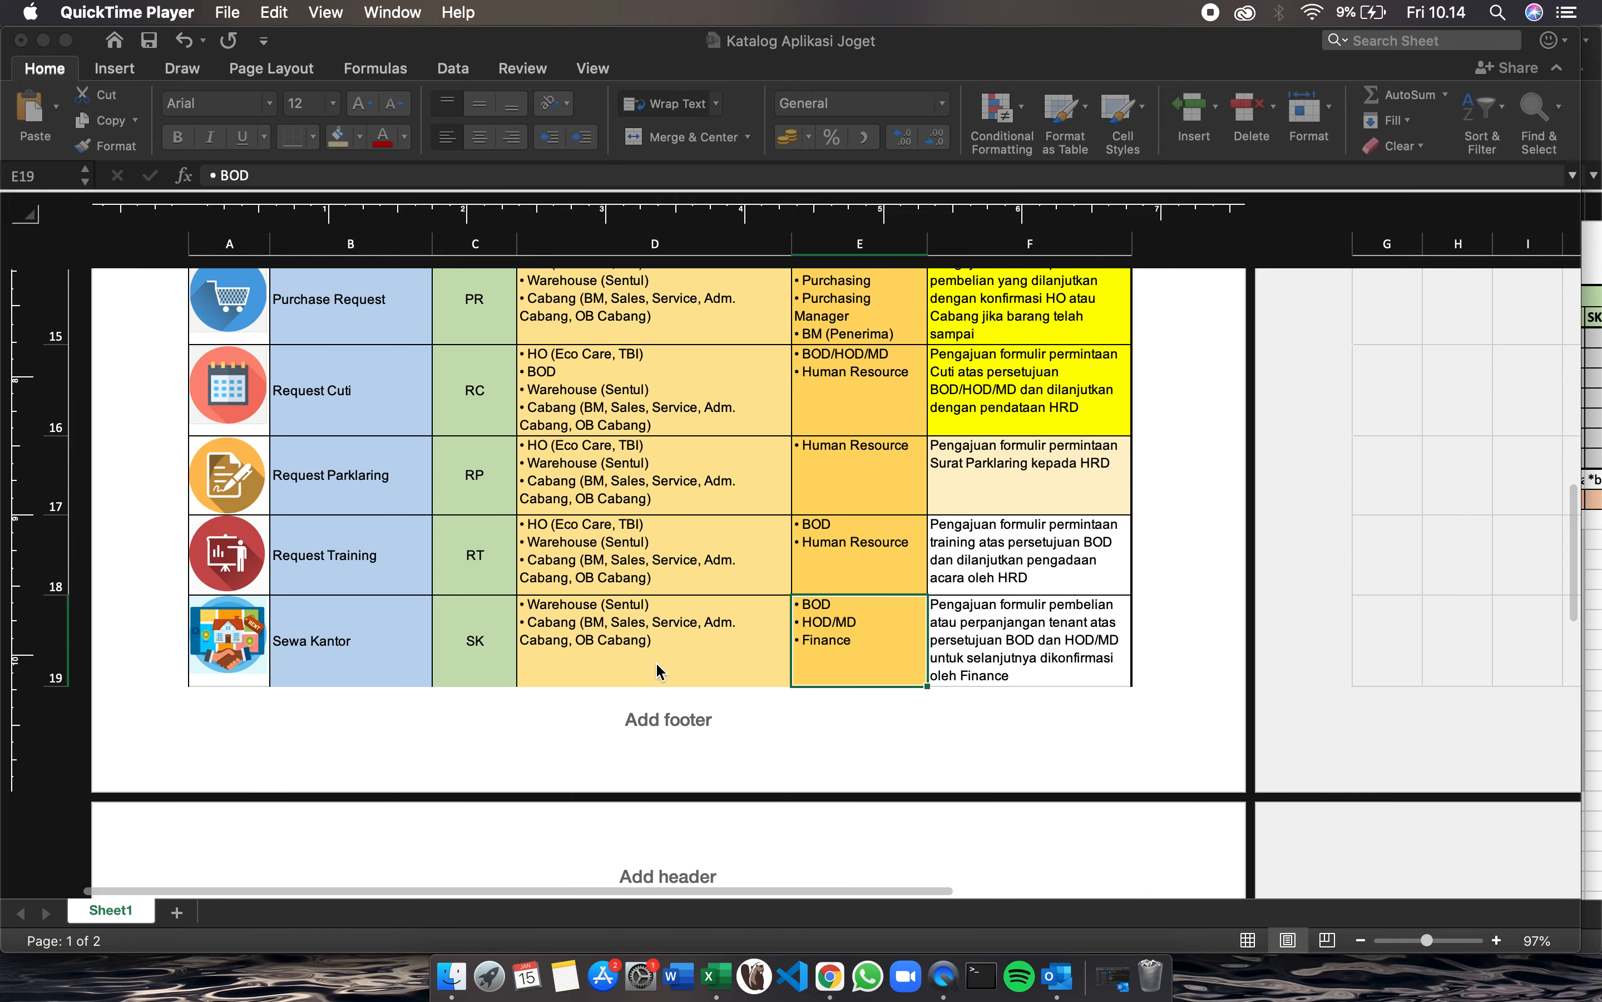
Step: Review the Request Training row in the Excel catalogue, then switch to the Joget DX browser window
{"action": "scroll", "coordinate": [658, 670], "scroll_direction": "down", "scroll_amount": 2}
{"action": "scroll", "coordinate": [325, 605], "scroll_direction": "down", "scroll_amount": 2}
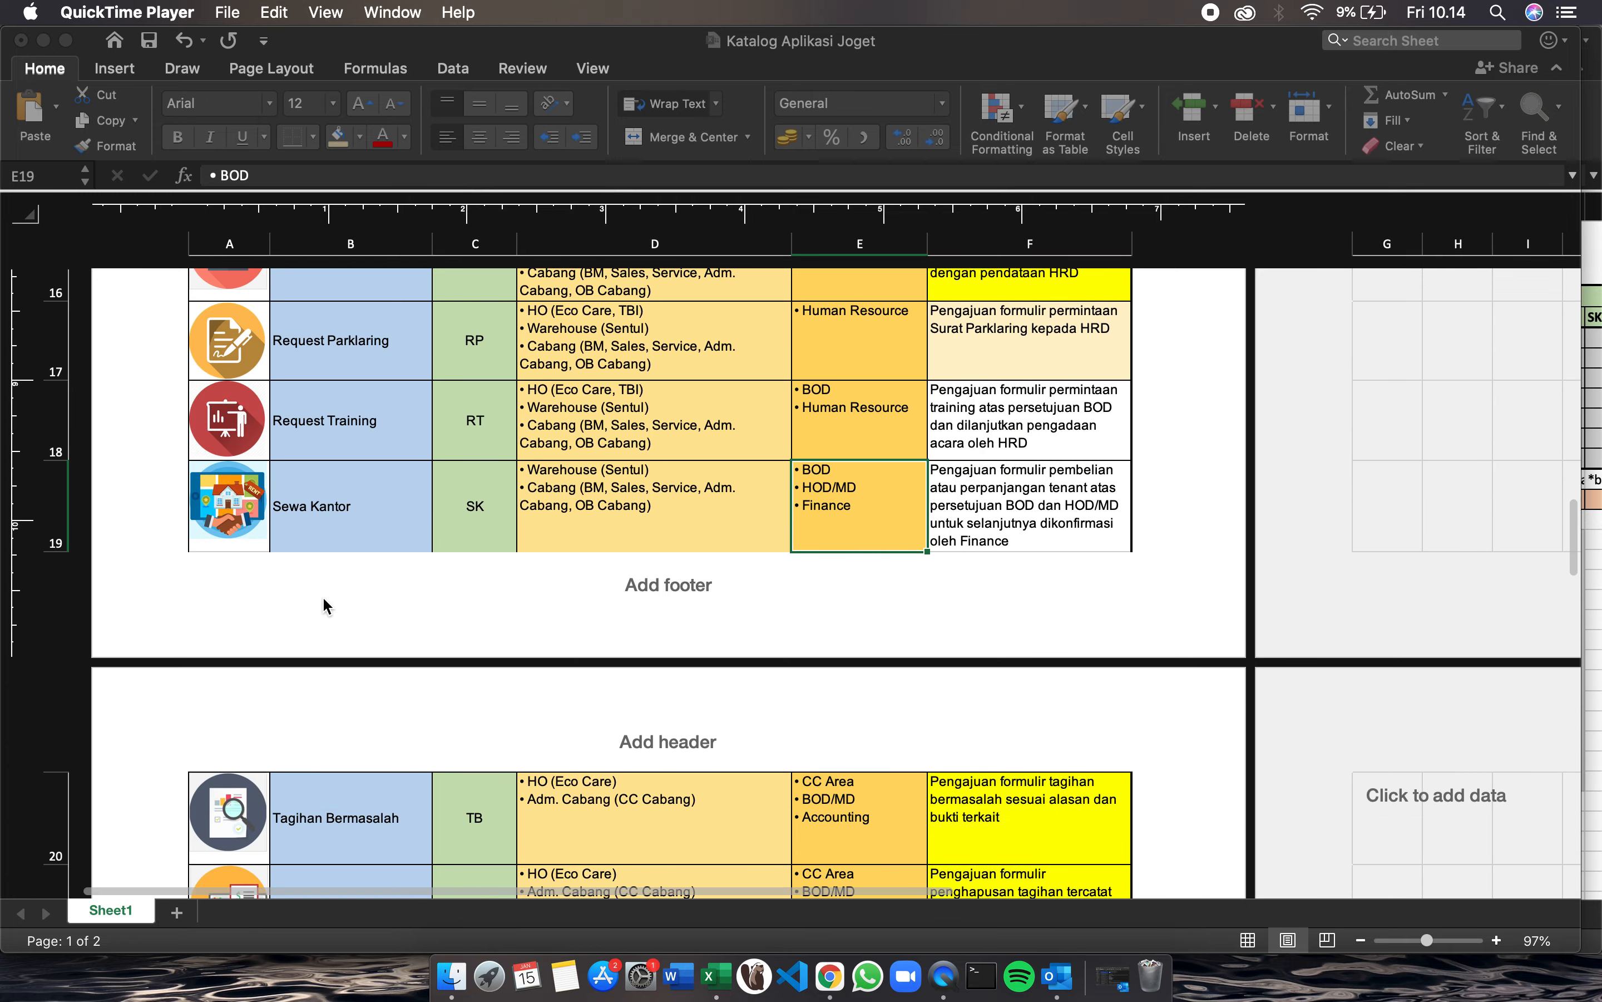
{"action": "scroll", "coordinate": [324, 605], "scroll_direction": "up", "scroll_amount": 2}
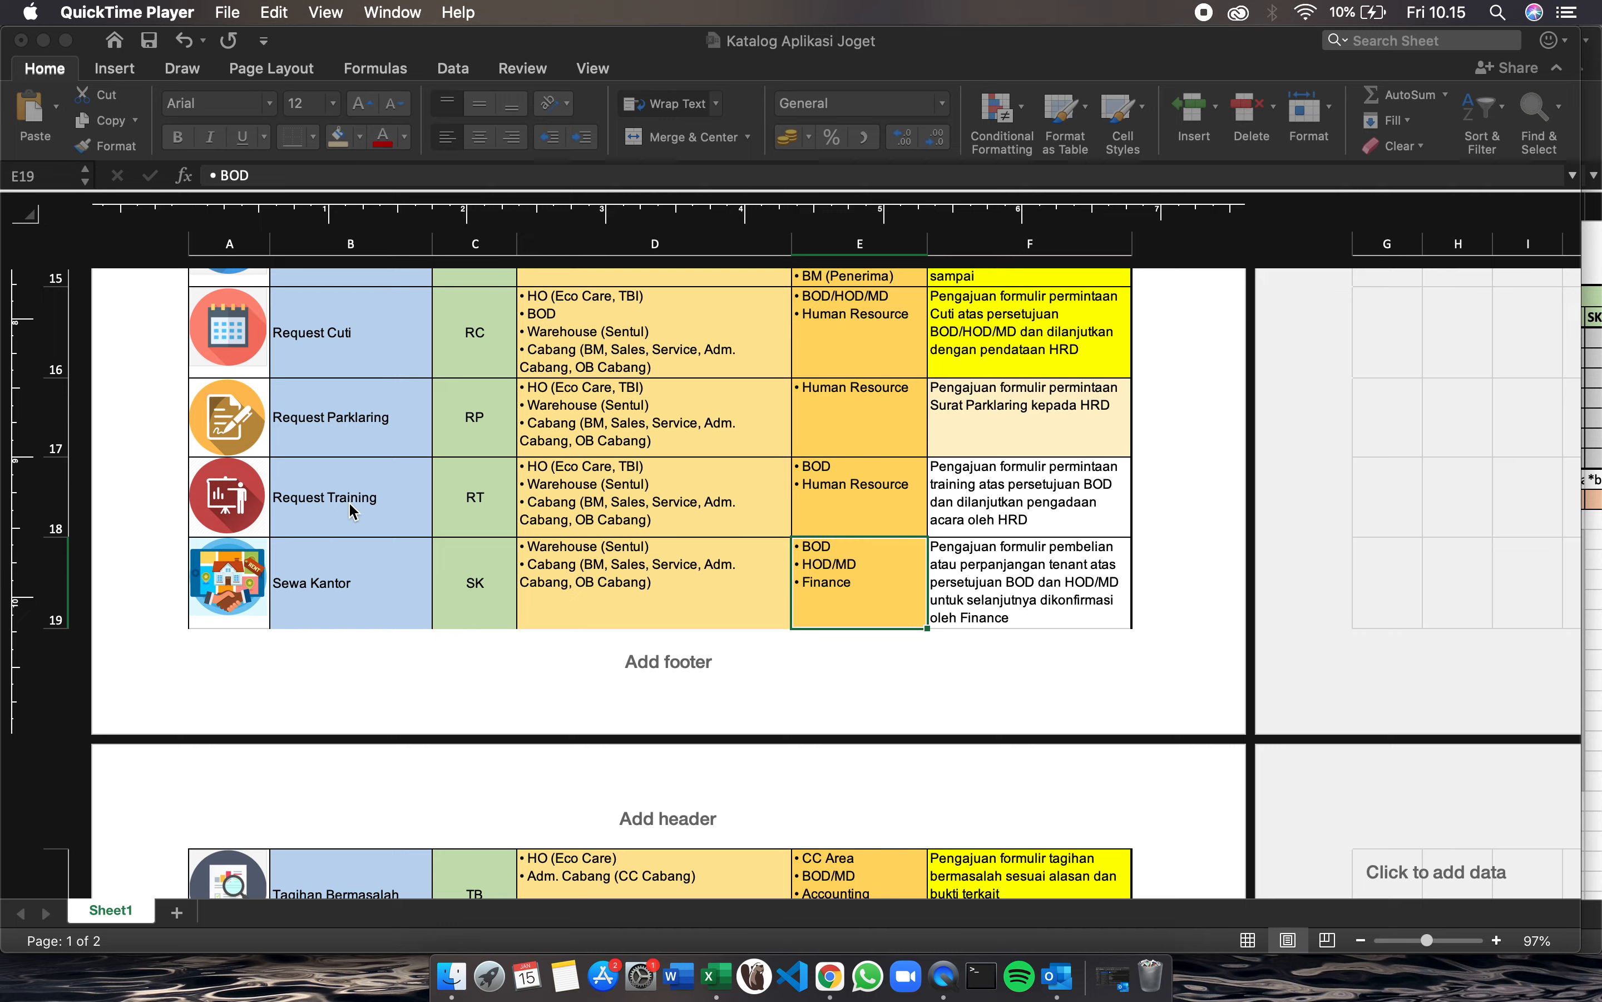
{"action": "key", "text": "ctrl+Right"}
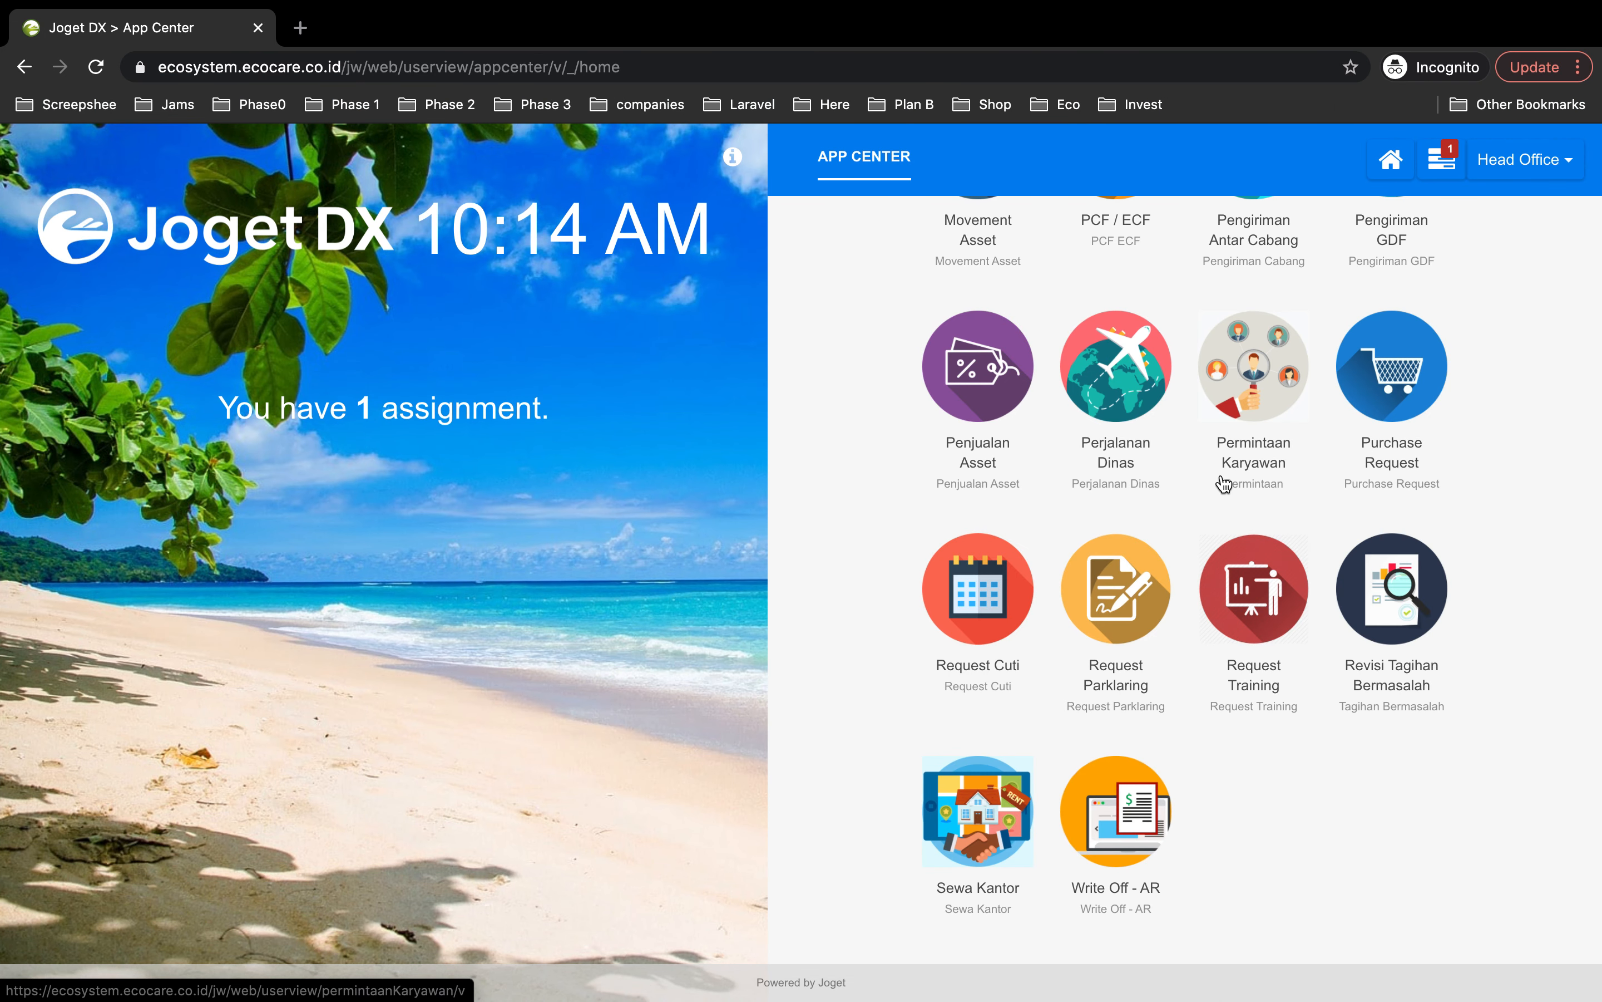
Step: Open the Request Training app from the Joget DX App Center
{"action": "scroll", "coordinate": [1471, 261], "scroll_direction": "up", "scroll_amount": 5}
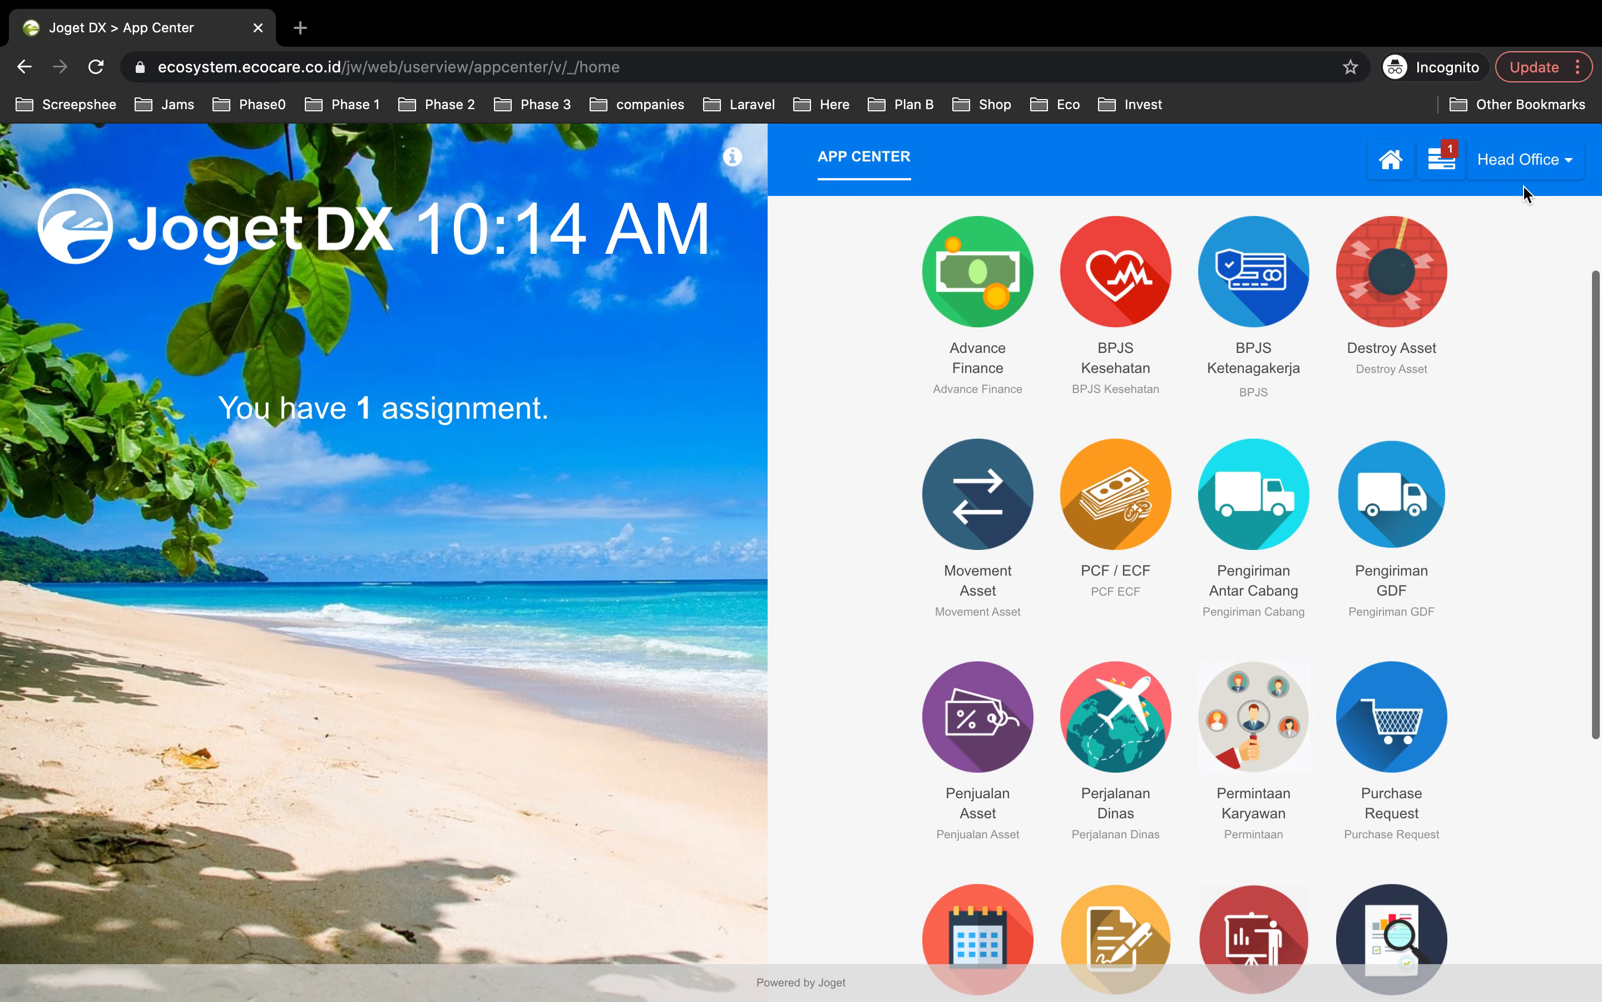
{"action": "scroll", "coordinate": [1402, 501], "scroll_direction": "down", "scroll_amount": 4}
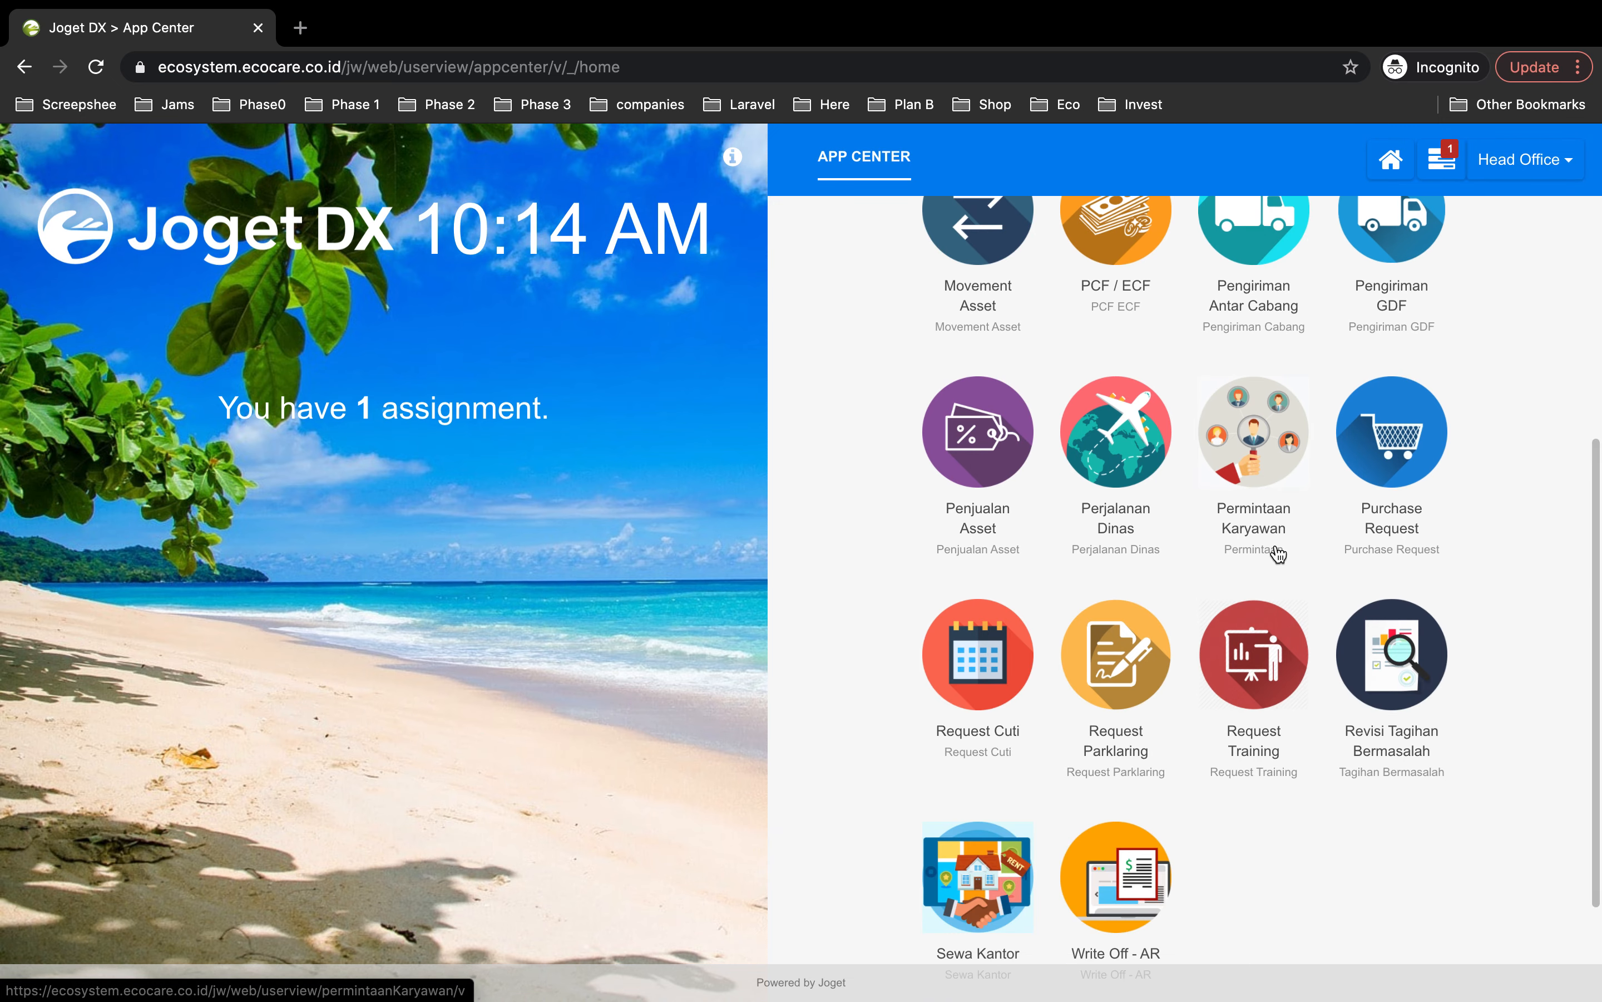
{"action": "scroll", "coordinate": [1275, 549], "scroll_direction": "down", "scroll_amount": 2}
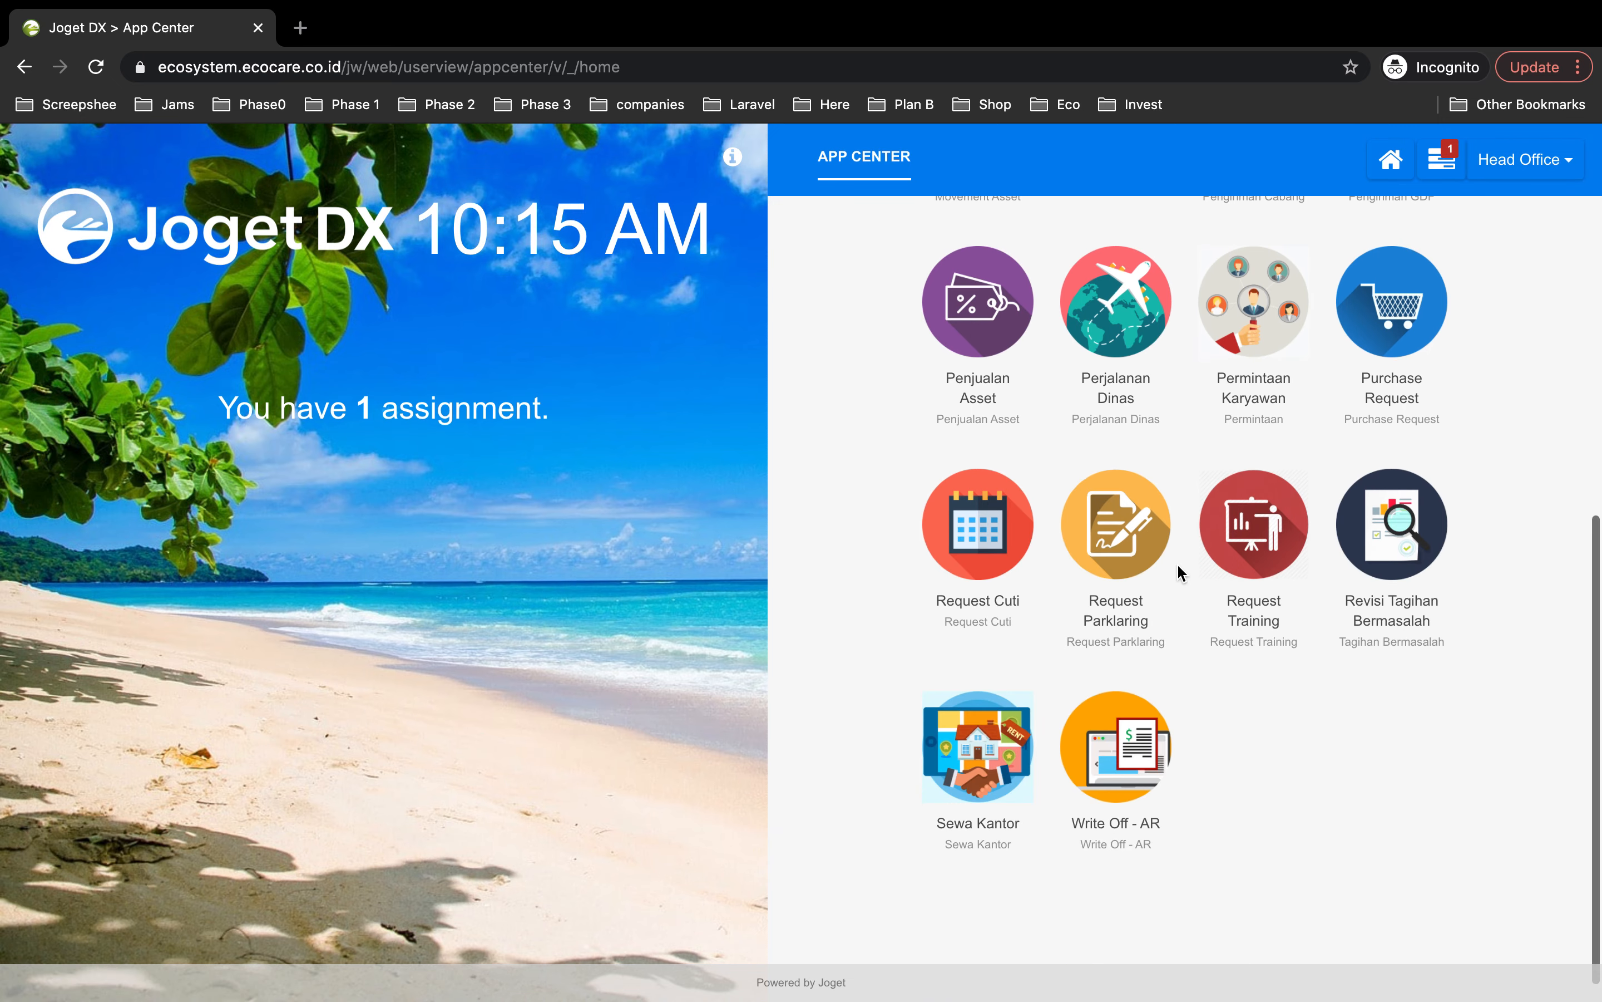
{"action": "left_click", "coordinate": [1265, 527]}
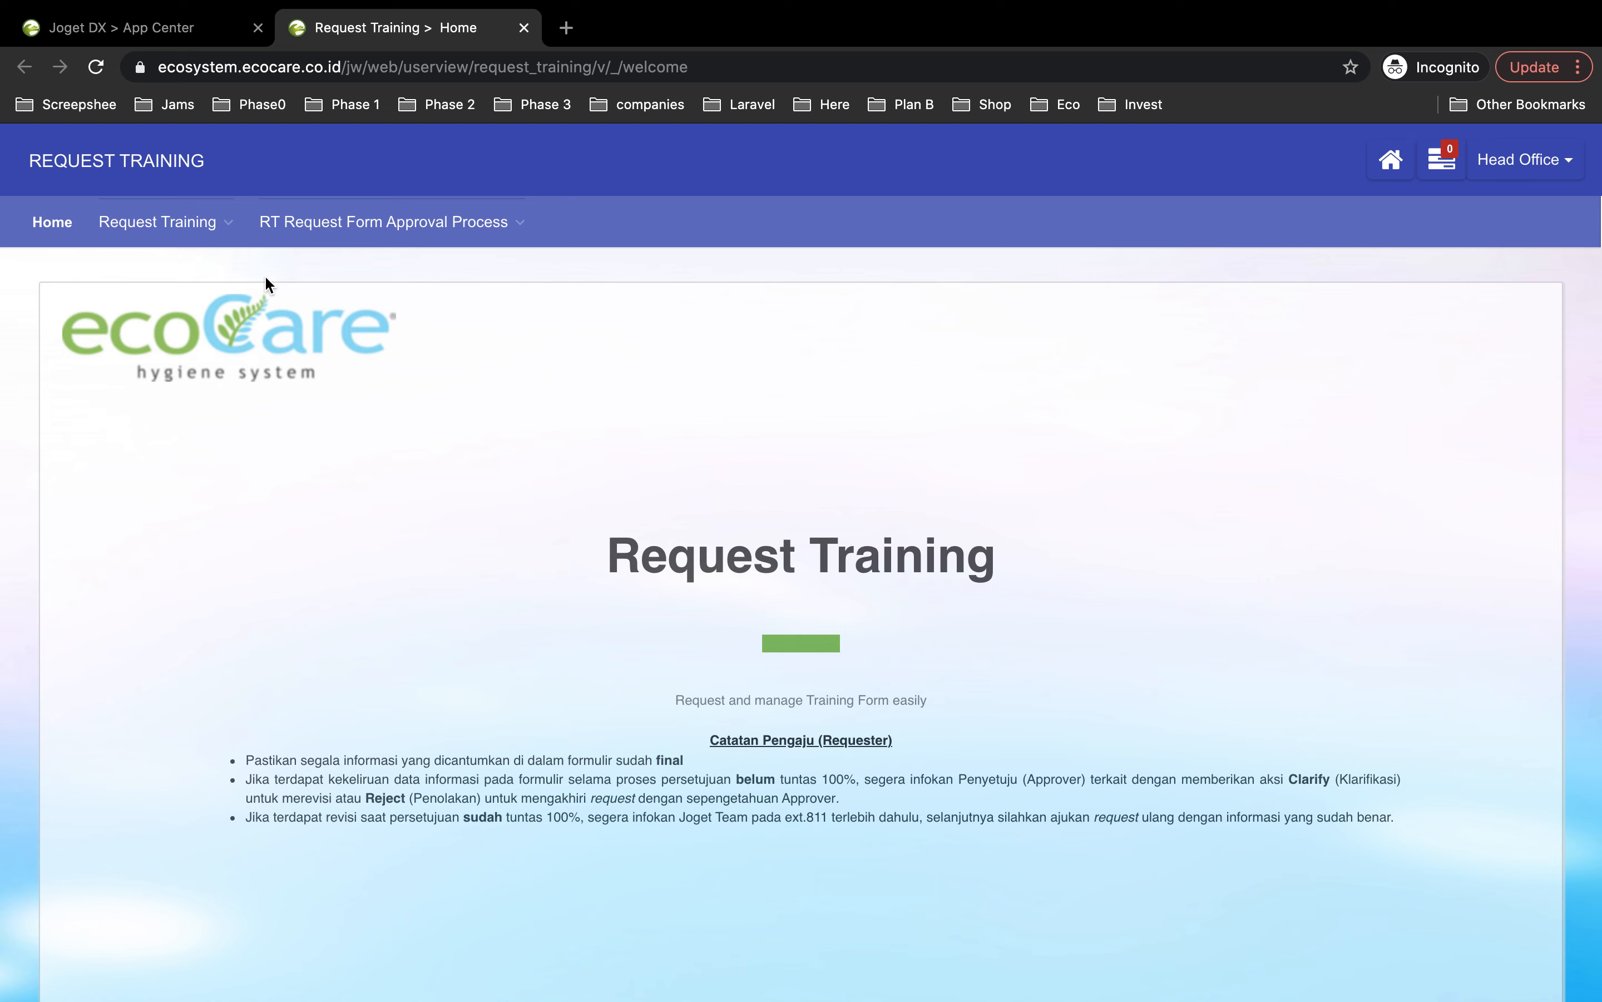
Step: Go to the All Request list and start a new Submit RT Request Form
{"action": "mouse_move", "coordinate": [199, 227]}
{"action": "mouse_move", "coordinate": [327, 237]}
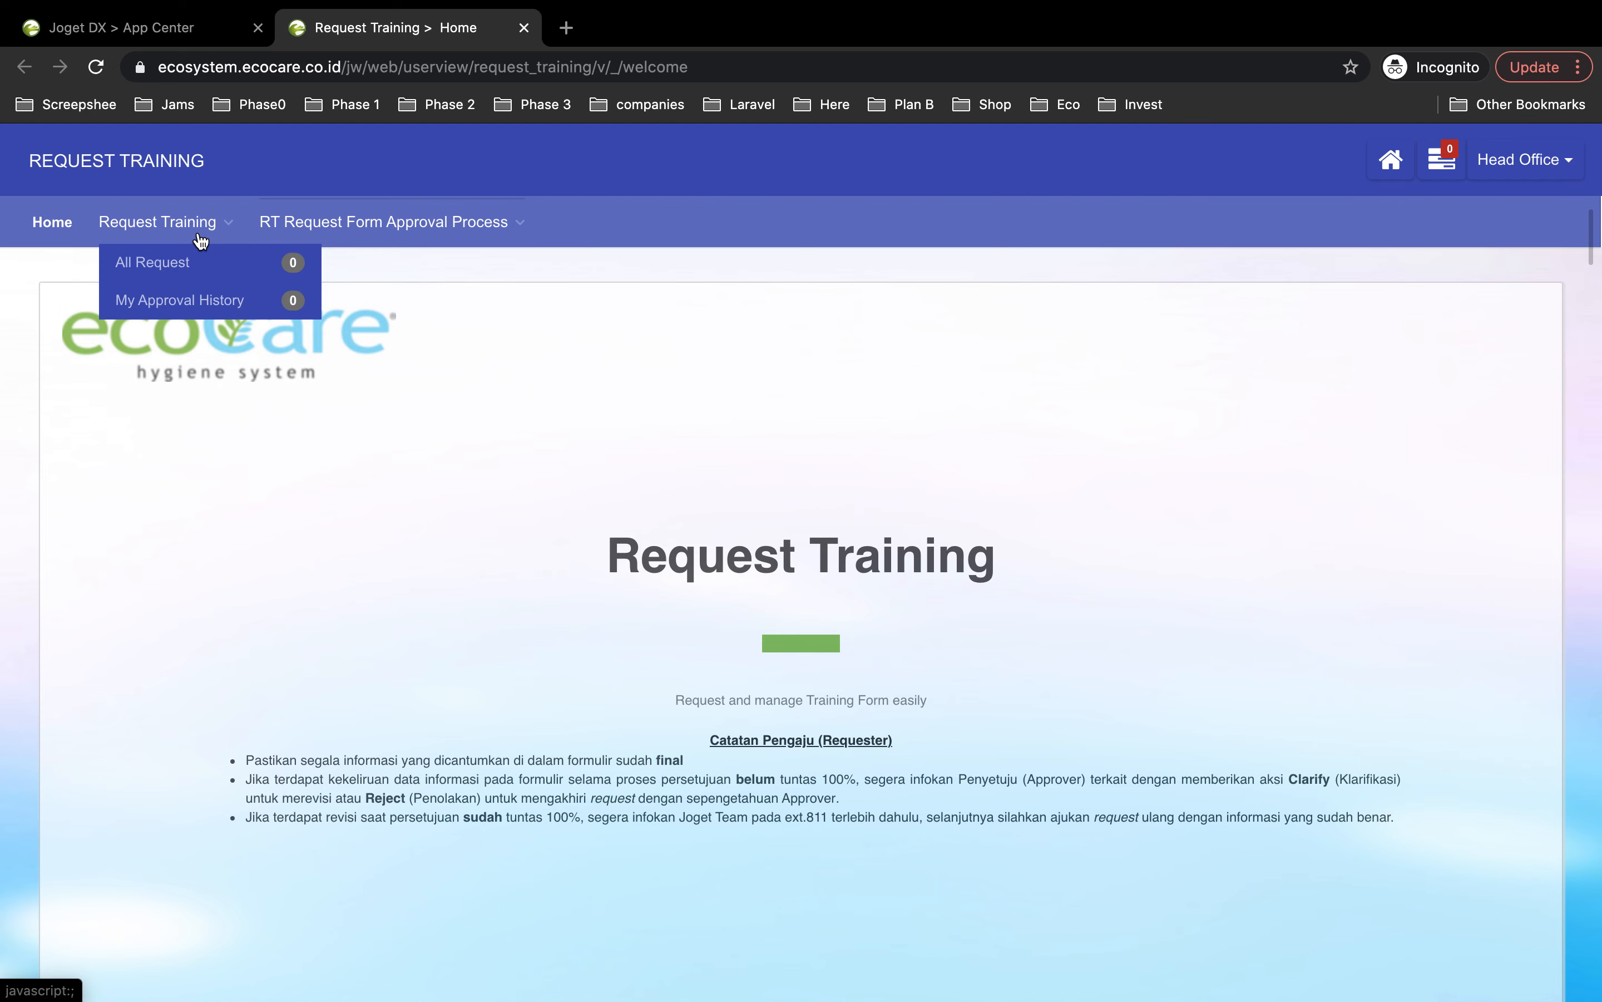
{"action": "left_click", "coordinate": [135, 275]}
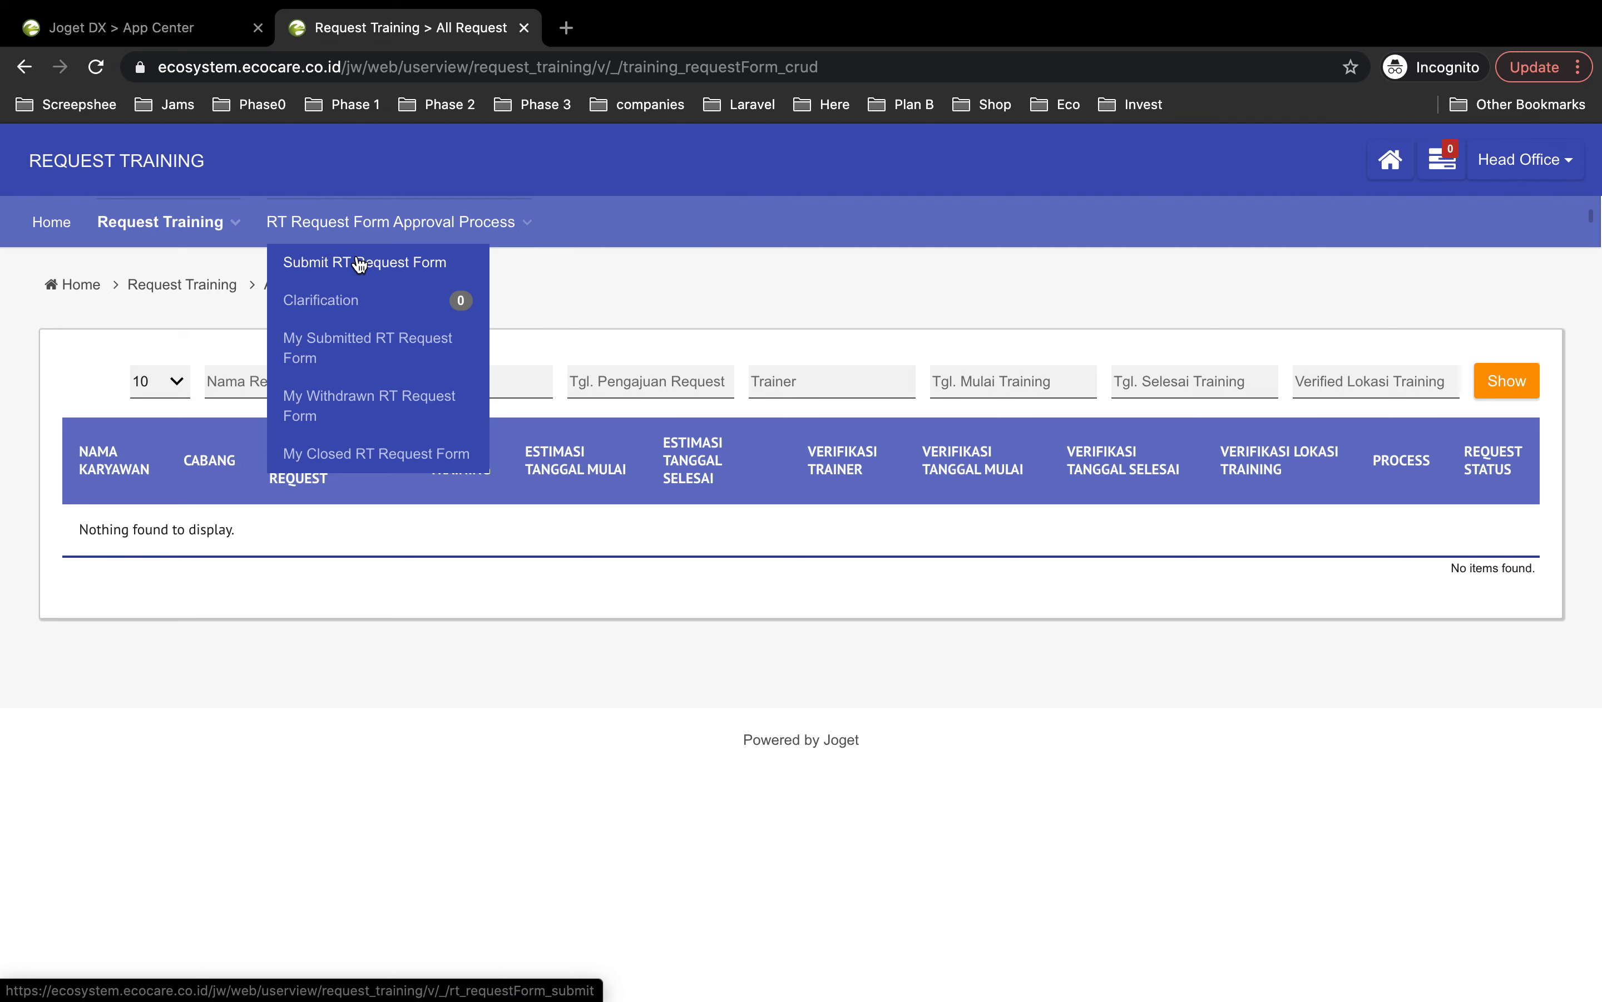
{"action": "left_click", "coordinate": [345, 268]}
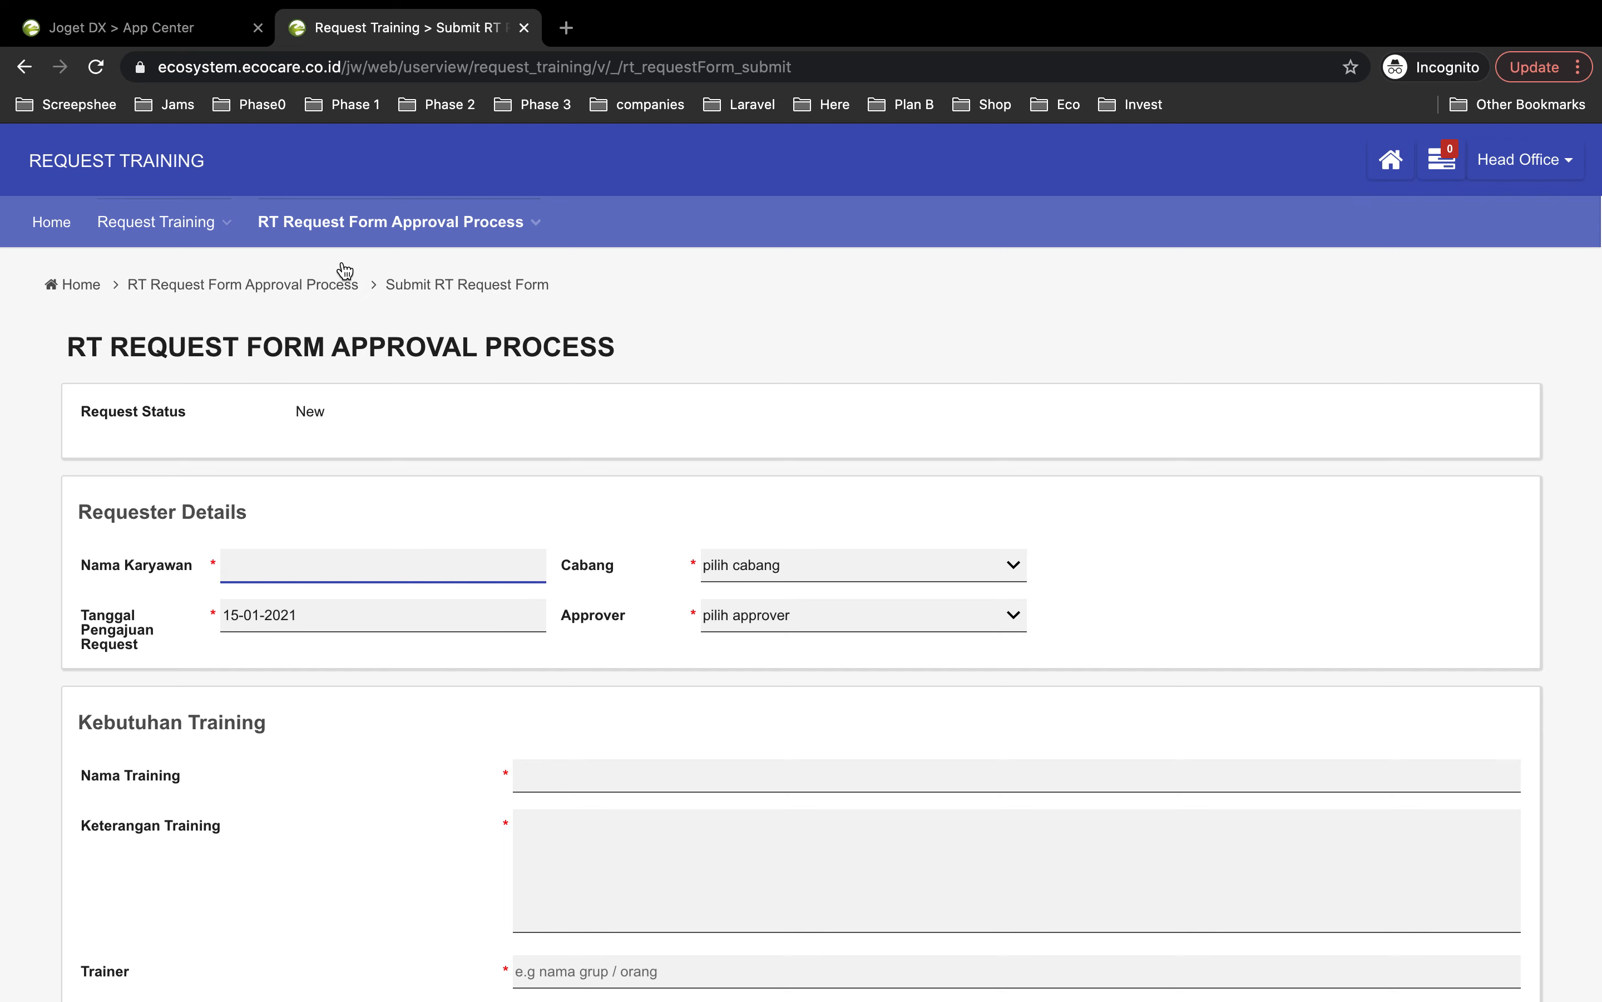
Step: Enter the employee's full name in Nama Karyawan, correcting a typo
{"action": "scroll", "coordinate": [356, 529], "scroll_direction": "down", "scroll_amount": 2}
{"action": "scroll", "coordinate": [358, 535], "scroll_direction": "down", "scroll_amount": 1}
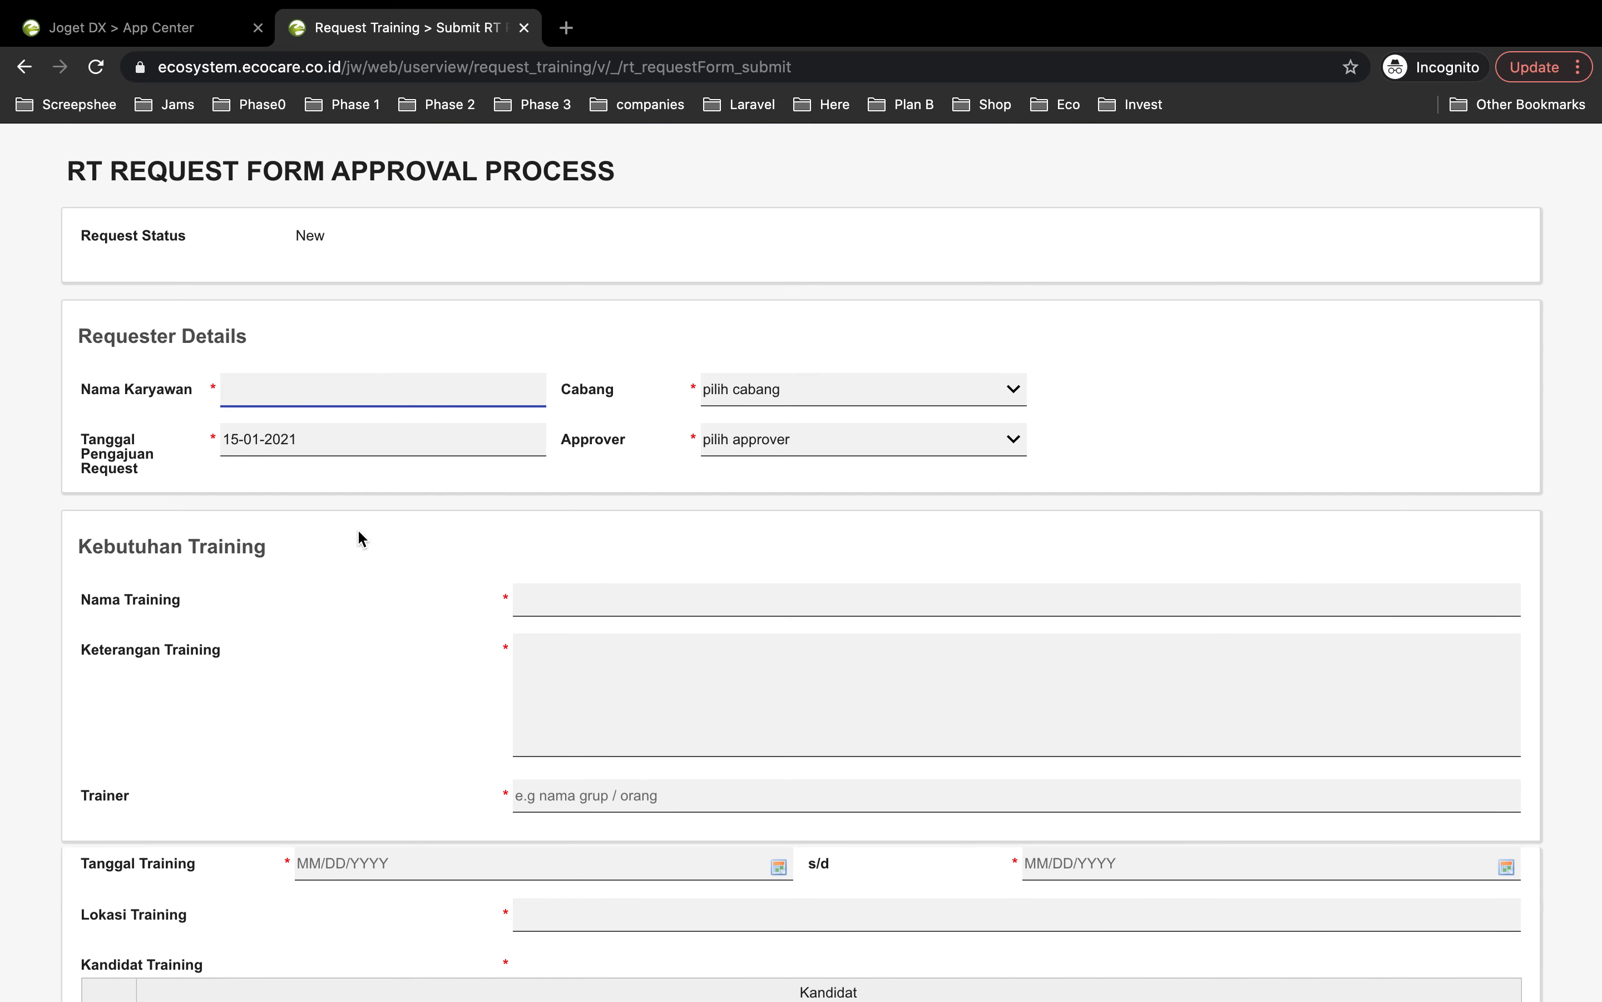
{"action": "scroll", "coordinate": [359, 530], "scroll_direction": "down", "scroll_amount": 2}
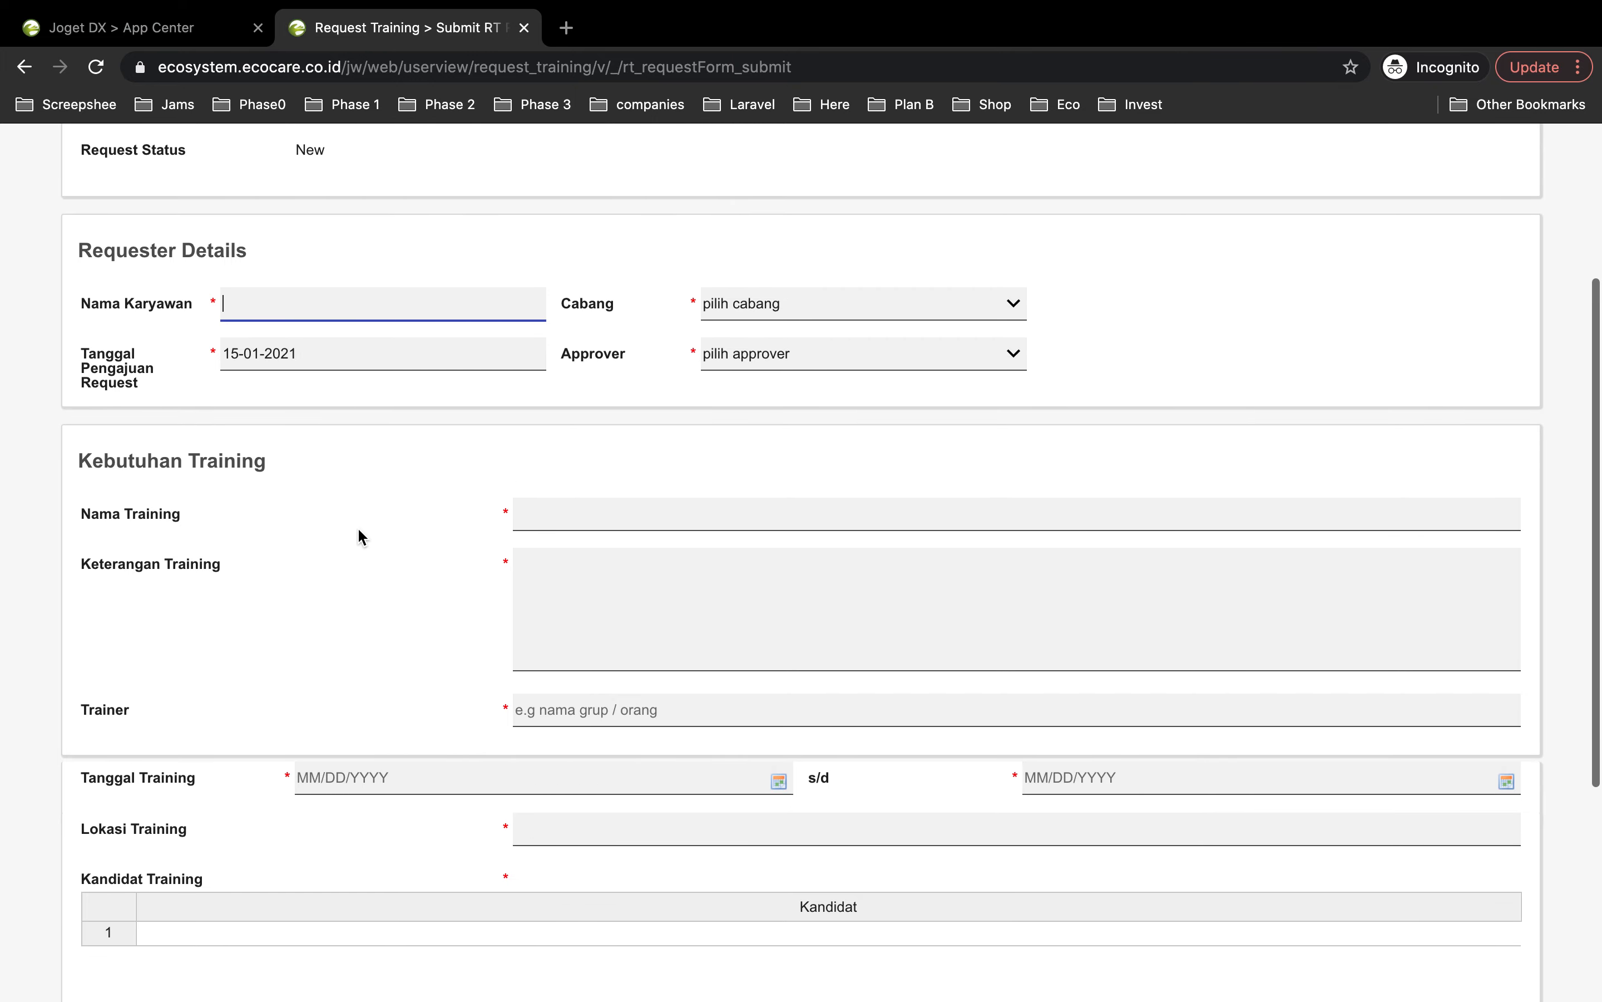
{"action": "left_click", "coordinate": [236, 303]}
Step: Set the branch (Cabang) to HO and choose an approver
{"action": "left_click", "coordinate": [762, 306]}
{"action": "left_click", "coordinate": [759, 402]}
{"action": "left_click", "coordinate": [787, 354]}
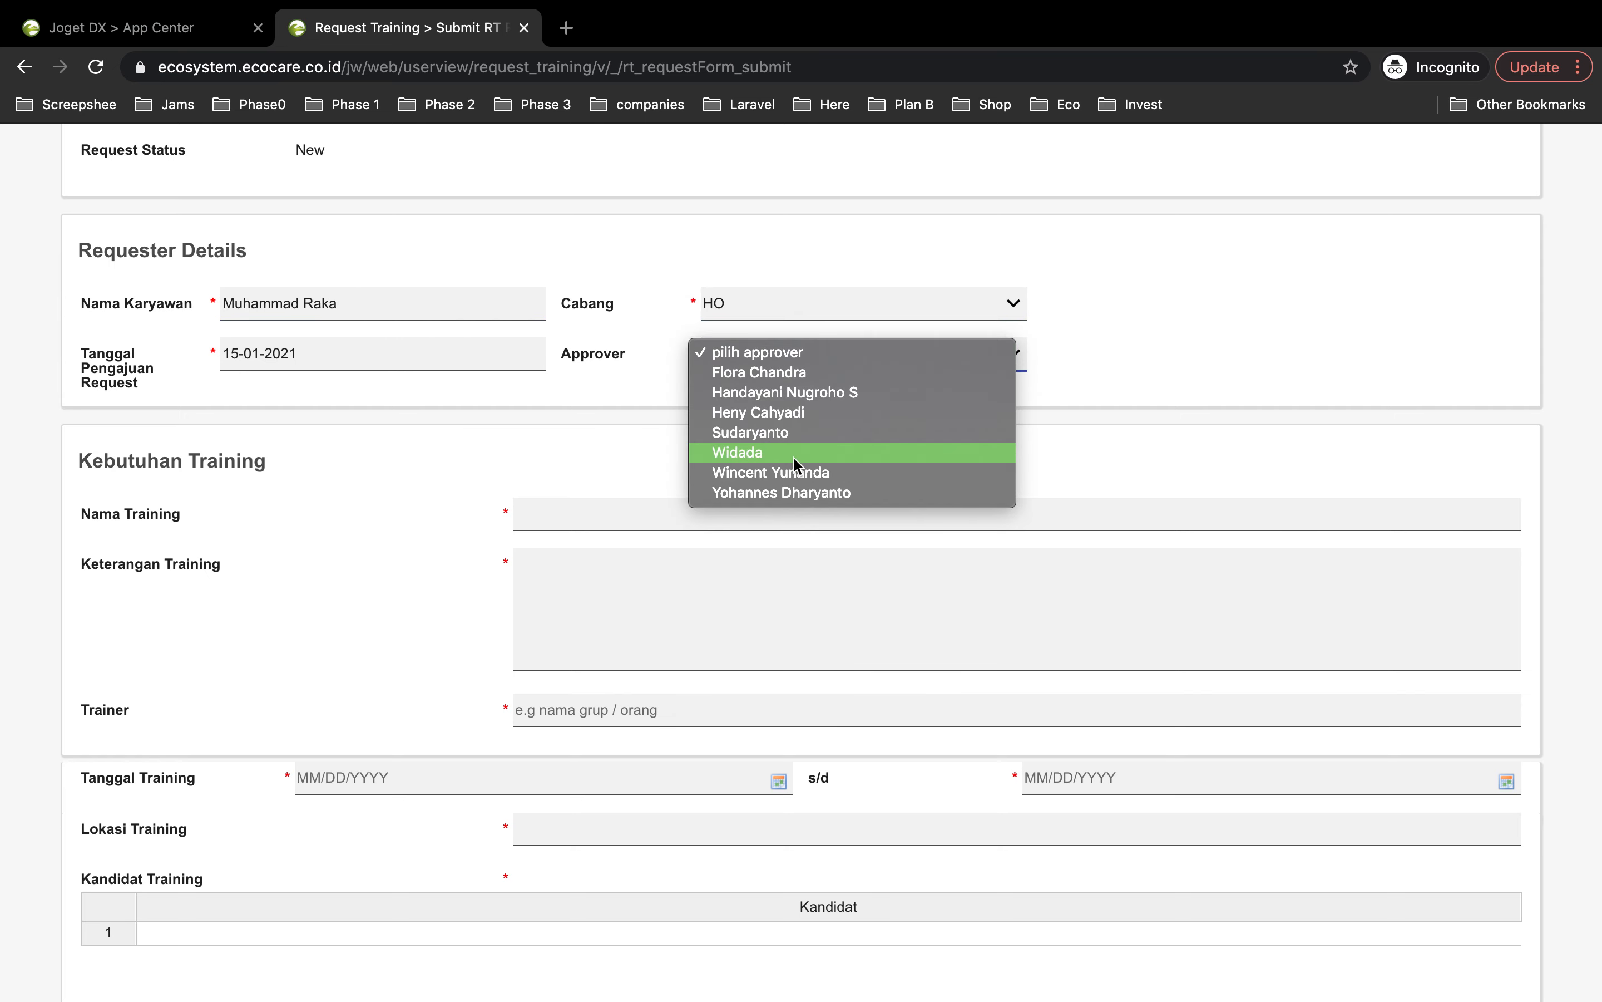
{"action": "left_click", "coordinate": [755, 379]}
{"action": "left_click", "coordinate": [576, 515]}
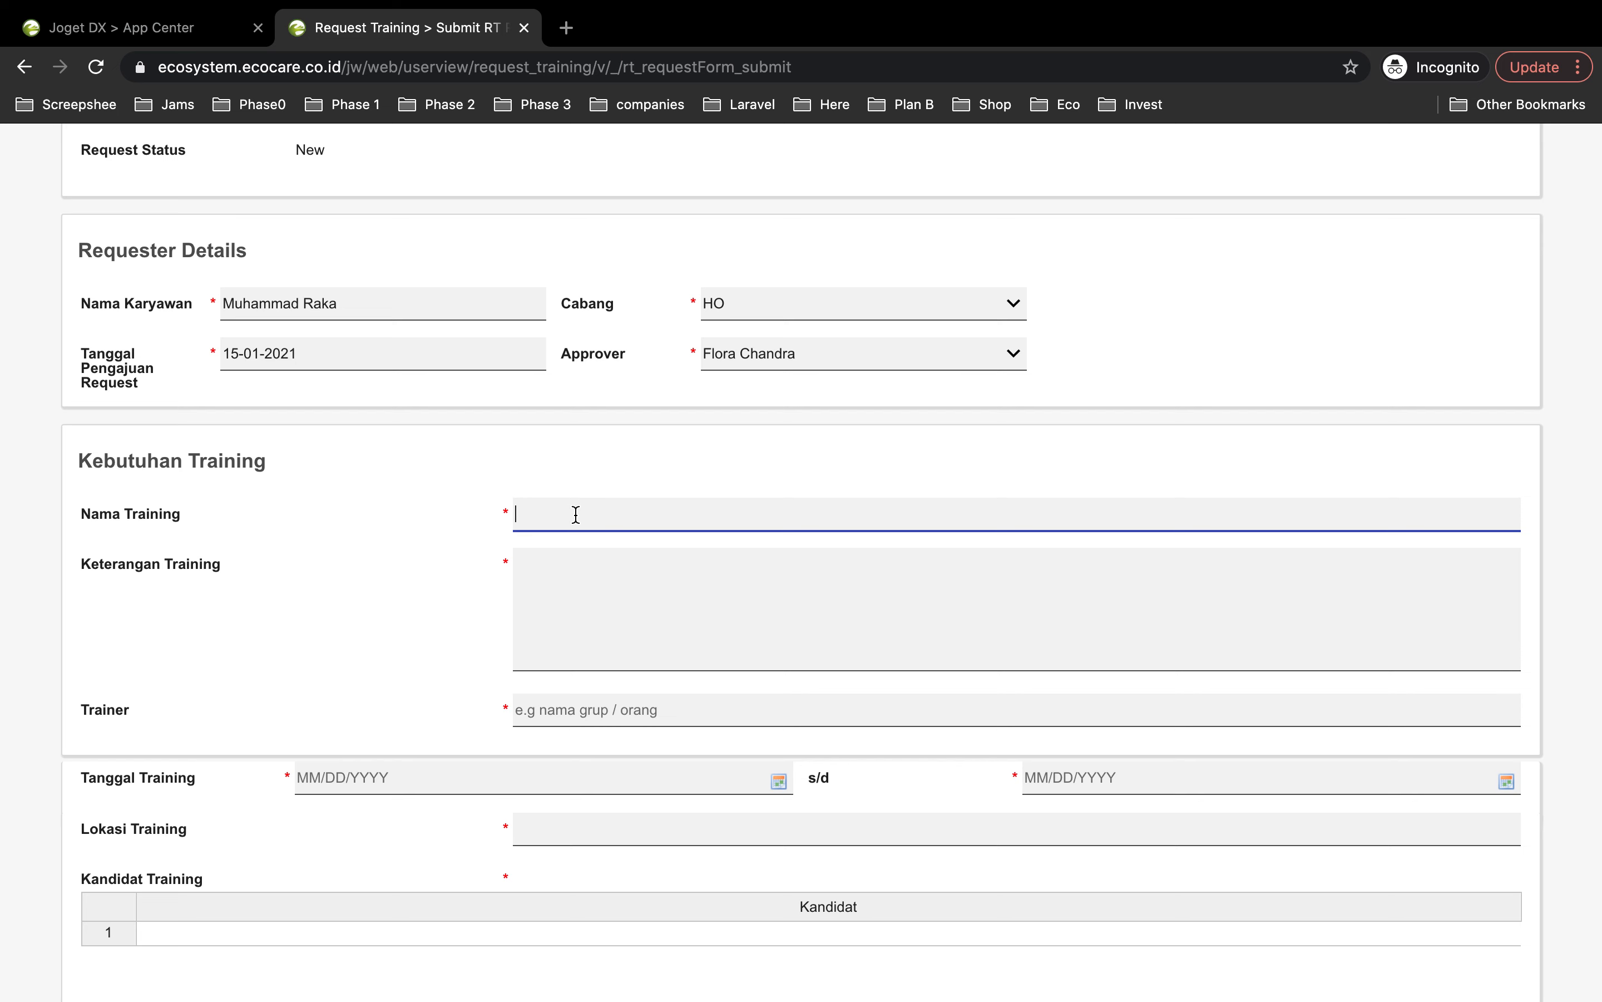
Step: Name the training 'Aplikasi Joget Training' with description 'Orientasi Penggunaan aplikasi ke Cabang'
{"action": "type", "text": "Aplikasi Joget Training"}
{"action": "left_click", "coordinate": [631, 564]}
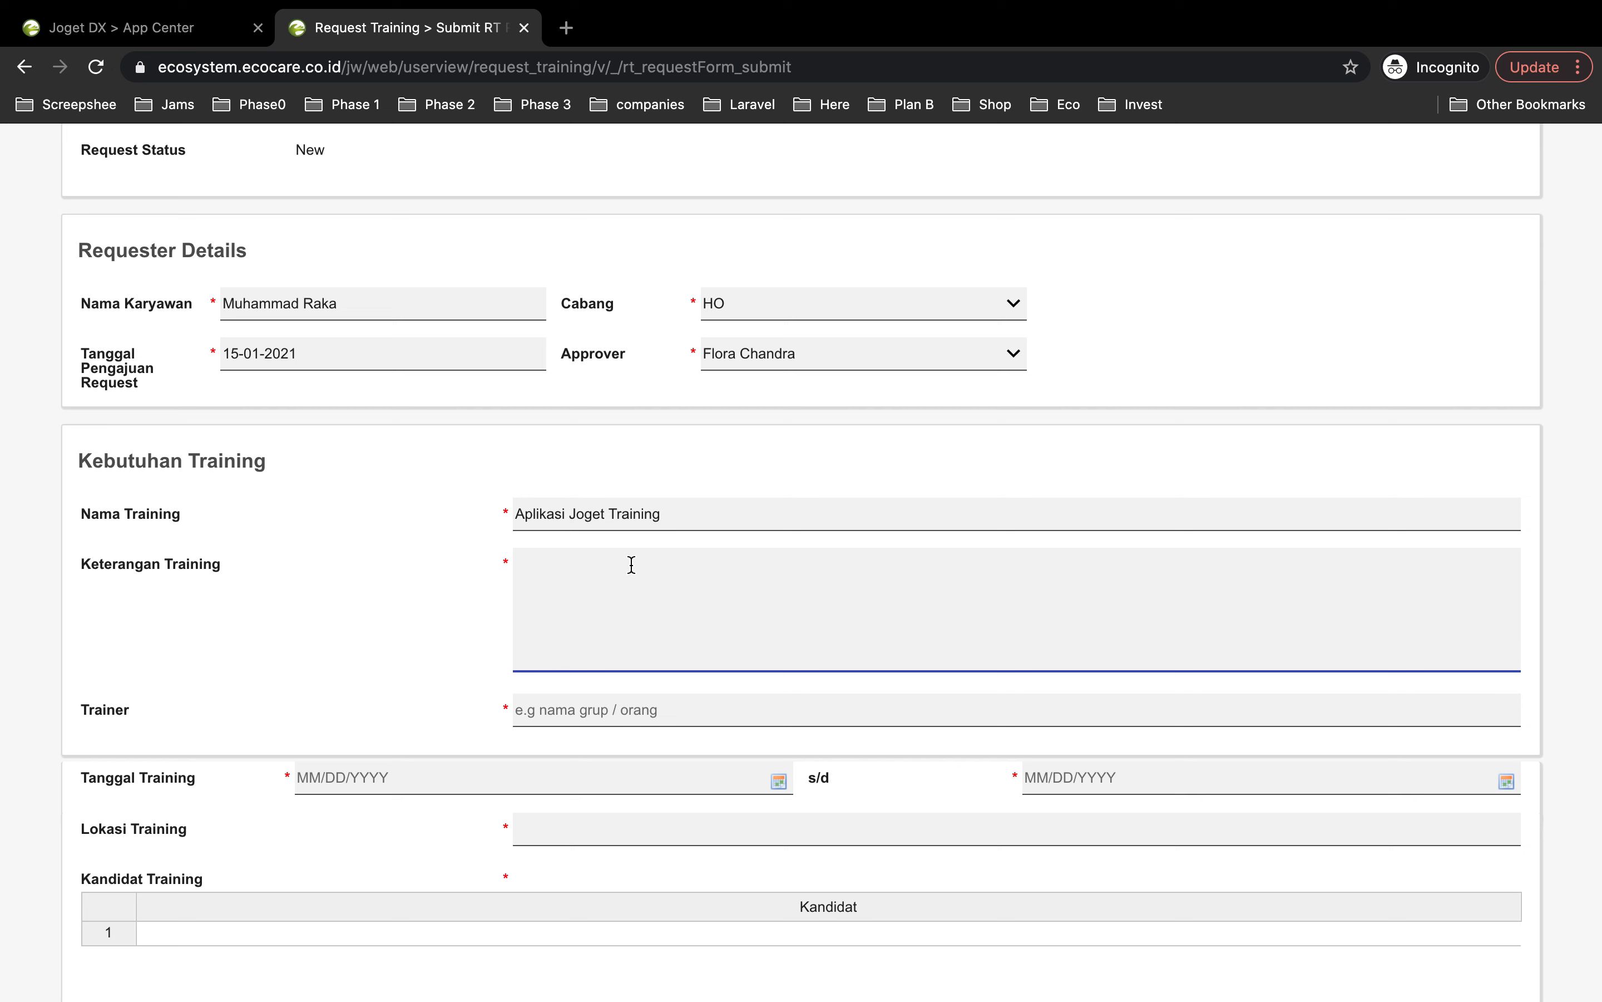
{"action": "type", "text": "Orientasi Penggunaan aplikasi ke "}
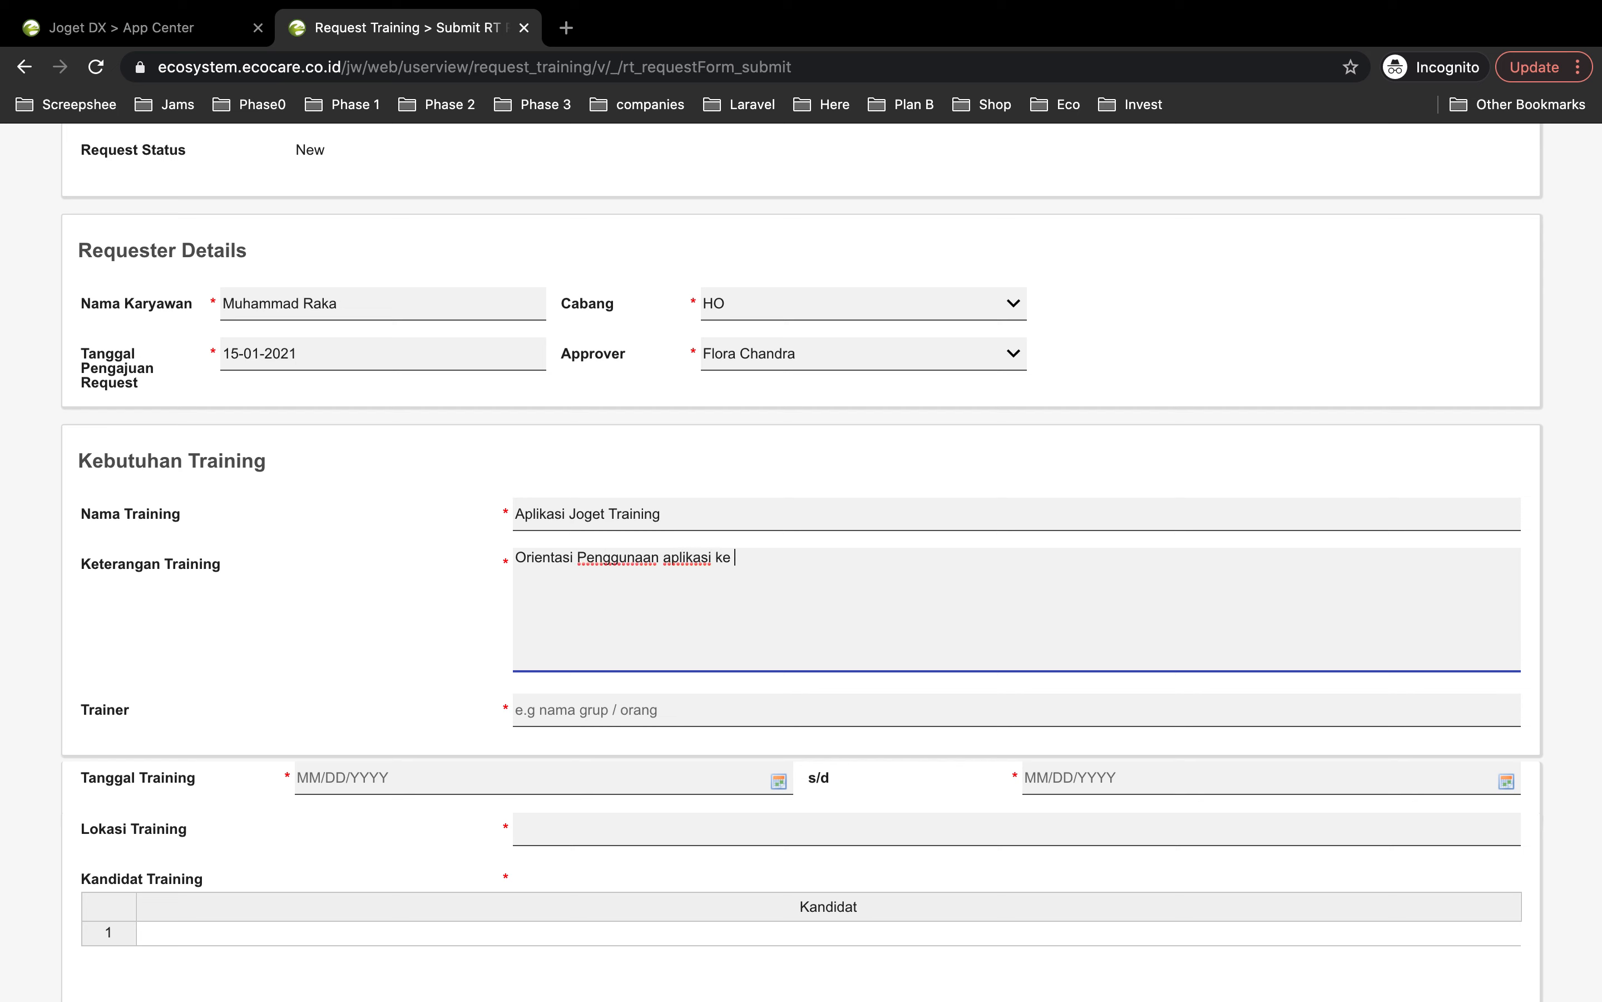
{"action": "type", "text": "Cabang"}
Step: Enter the three trainers' names in the Trainer field
{"action": "left_click", "coordinate": [572, 715]}
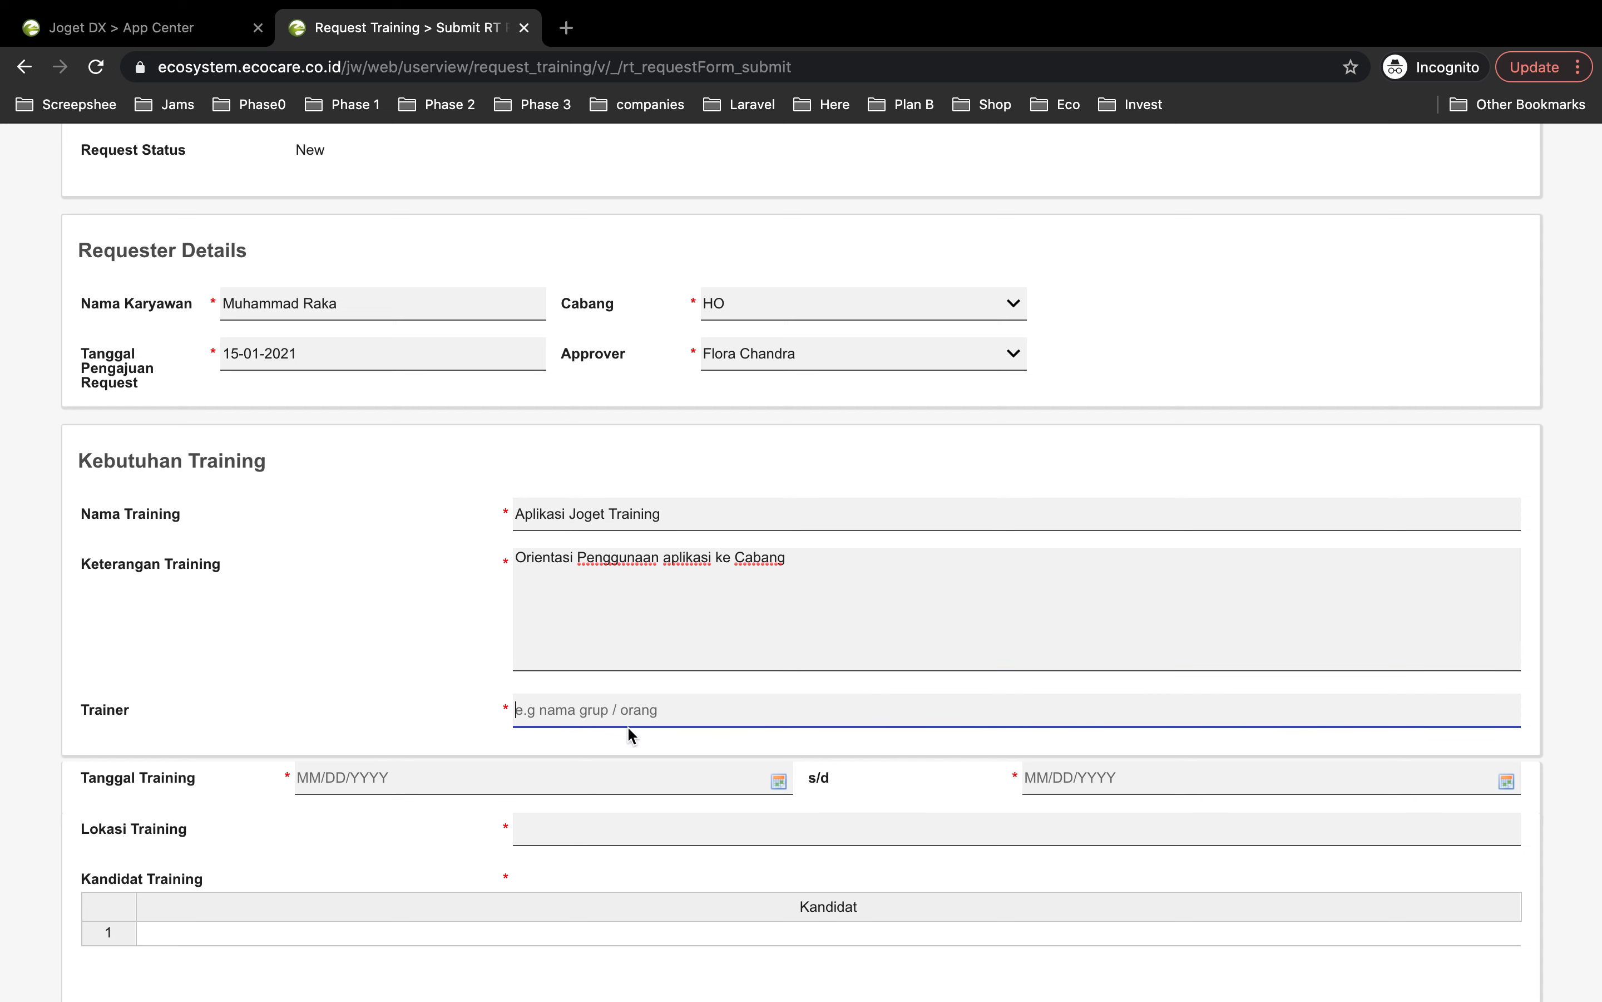
{"action": "scroll", "coordinate": [567, 709], "scroll_direction": "down", "scroll_amount": 1}
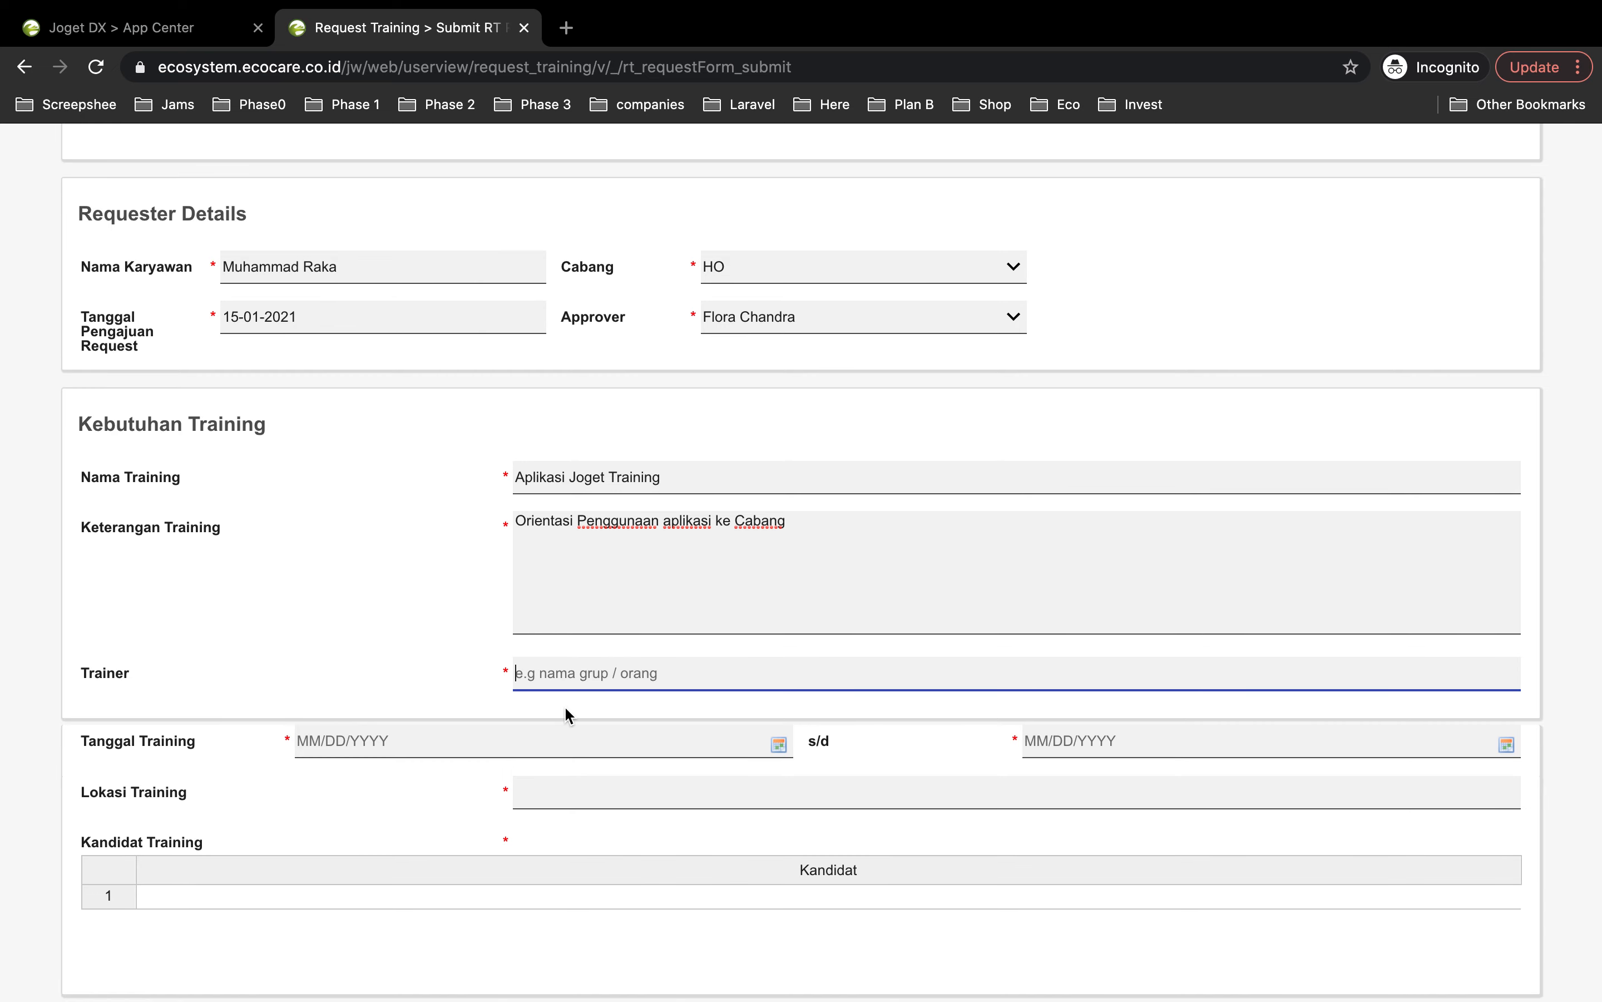
{"action": "type", "text": "Zona, Alfian, Raka"}
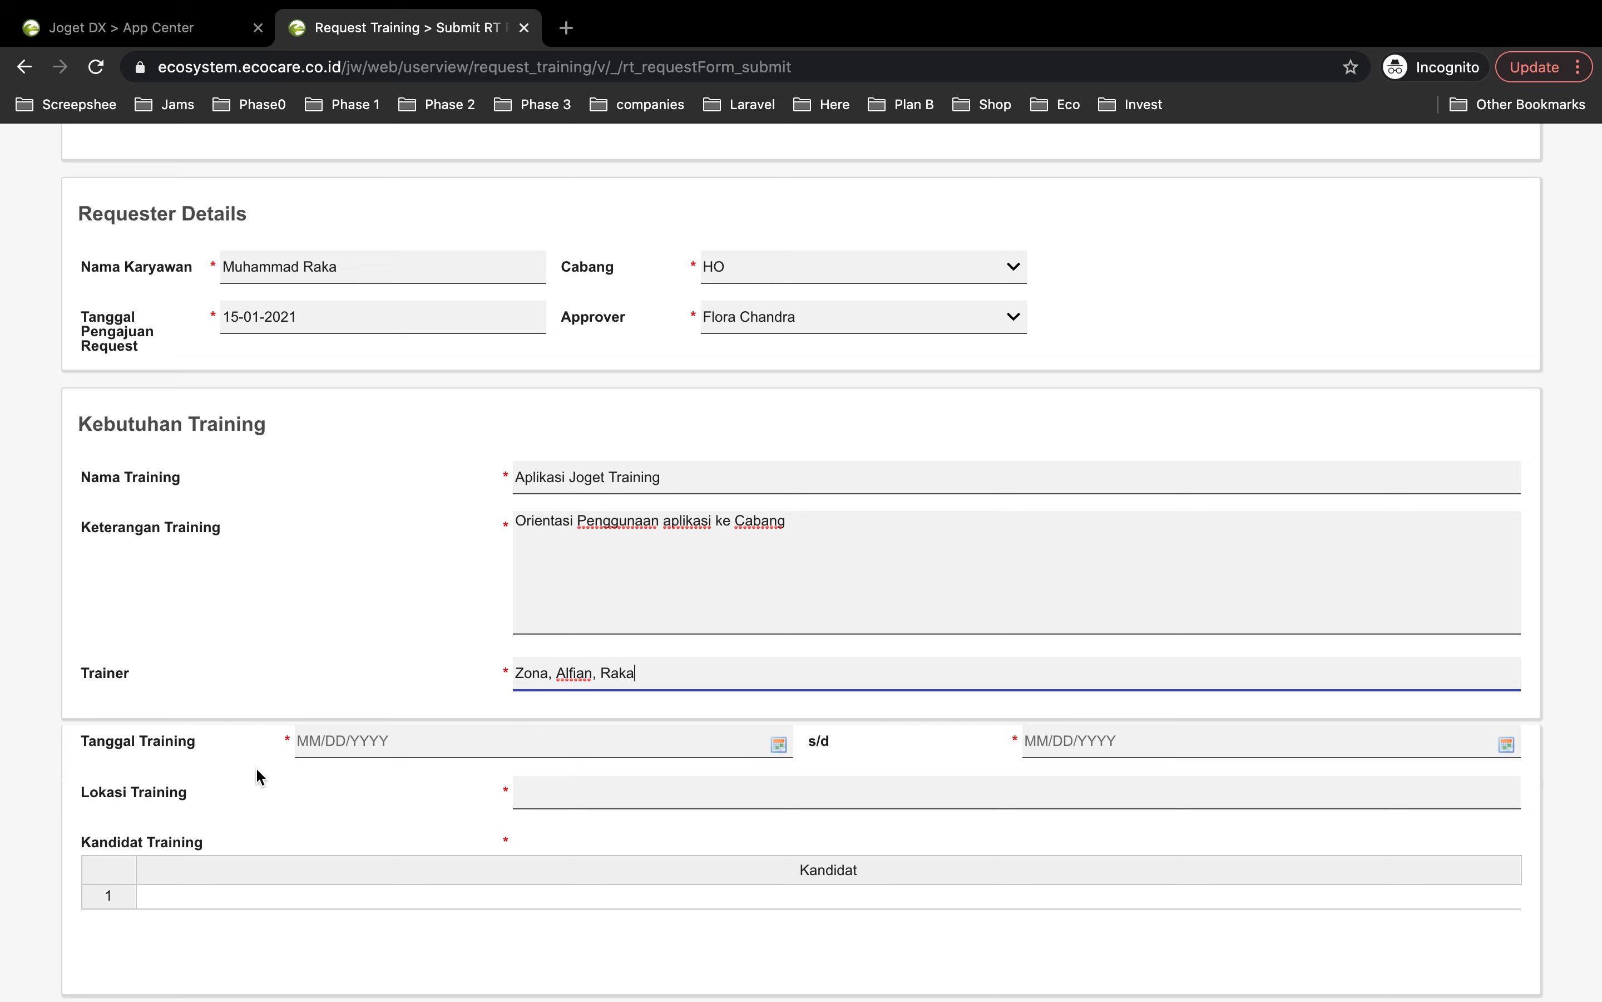
{"action": "scroll", "coordinate": [257, 769], "scroll_direction": "down", "scroll_amount": 3}
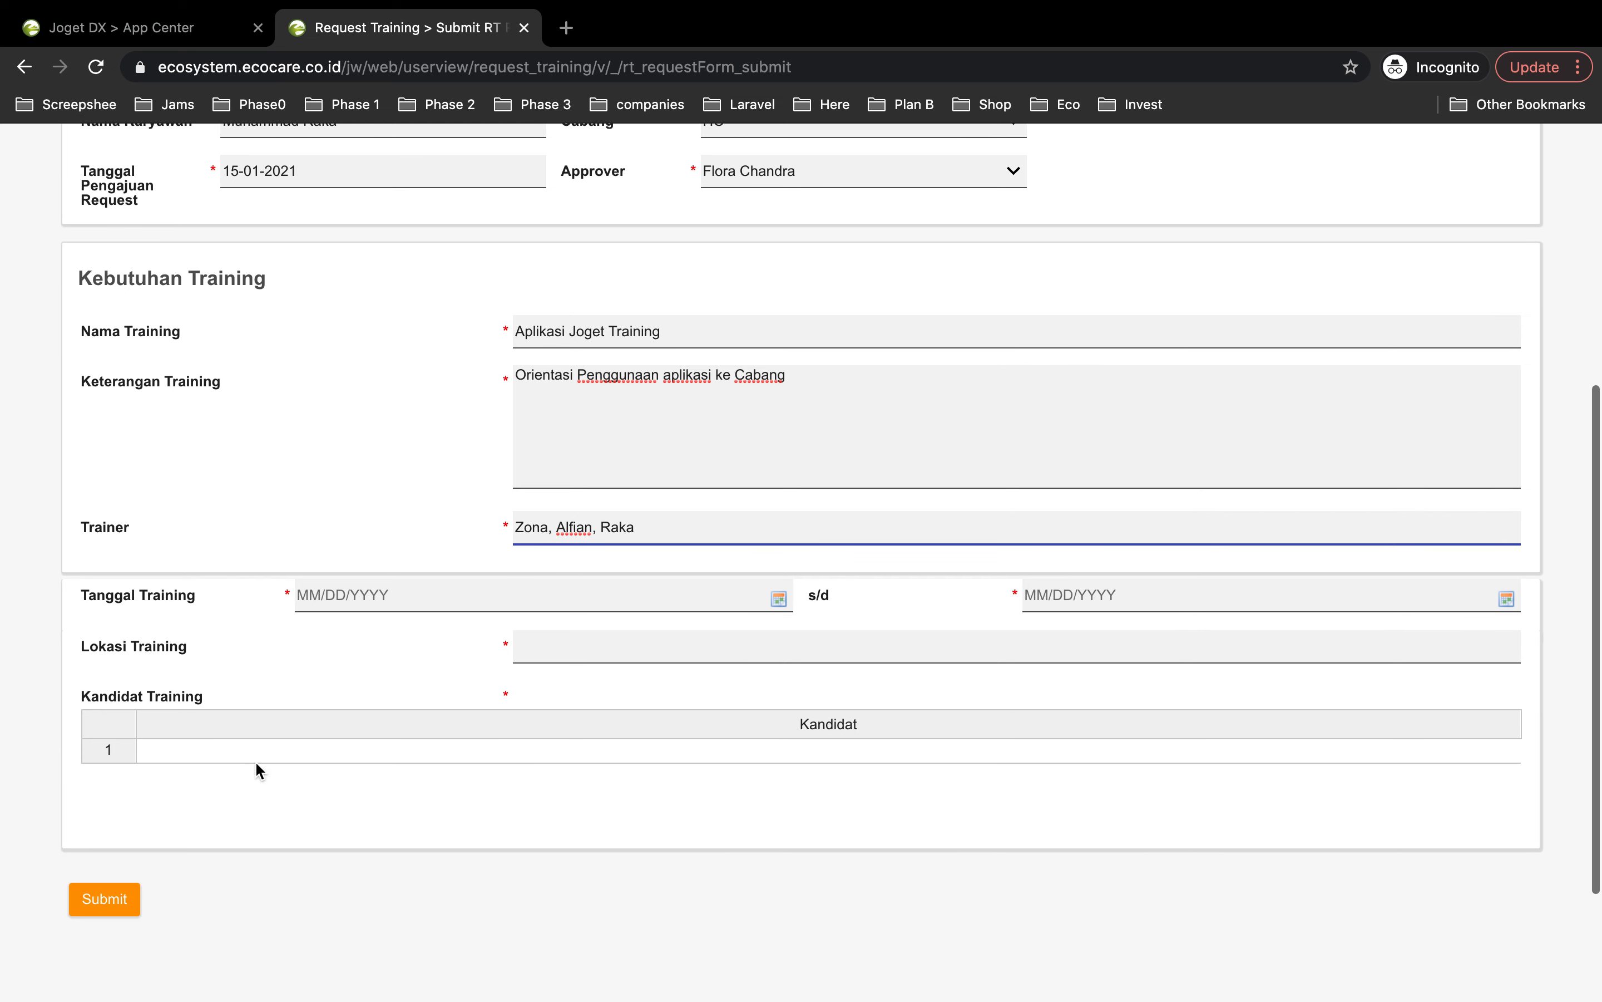
{"action": "left_click", "coordinate": [330, 601]}
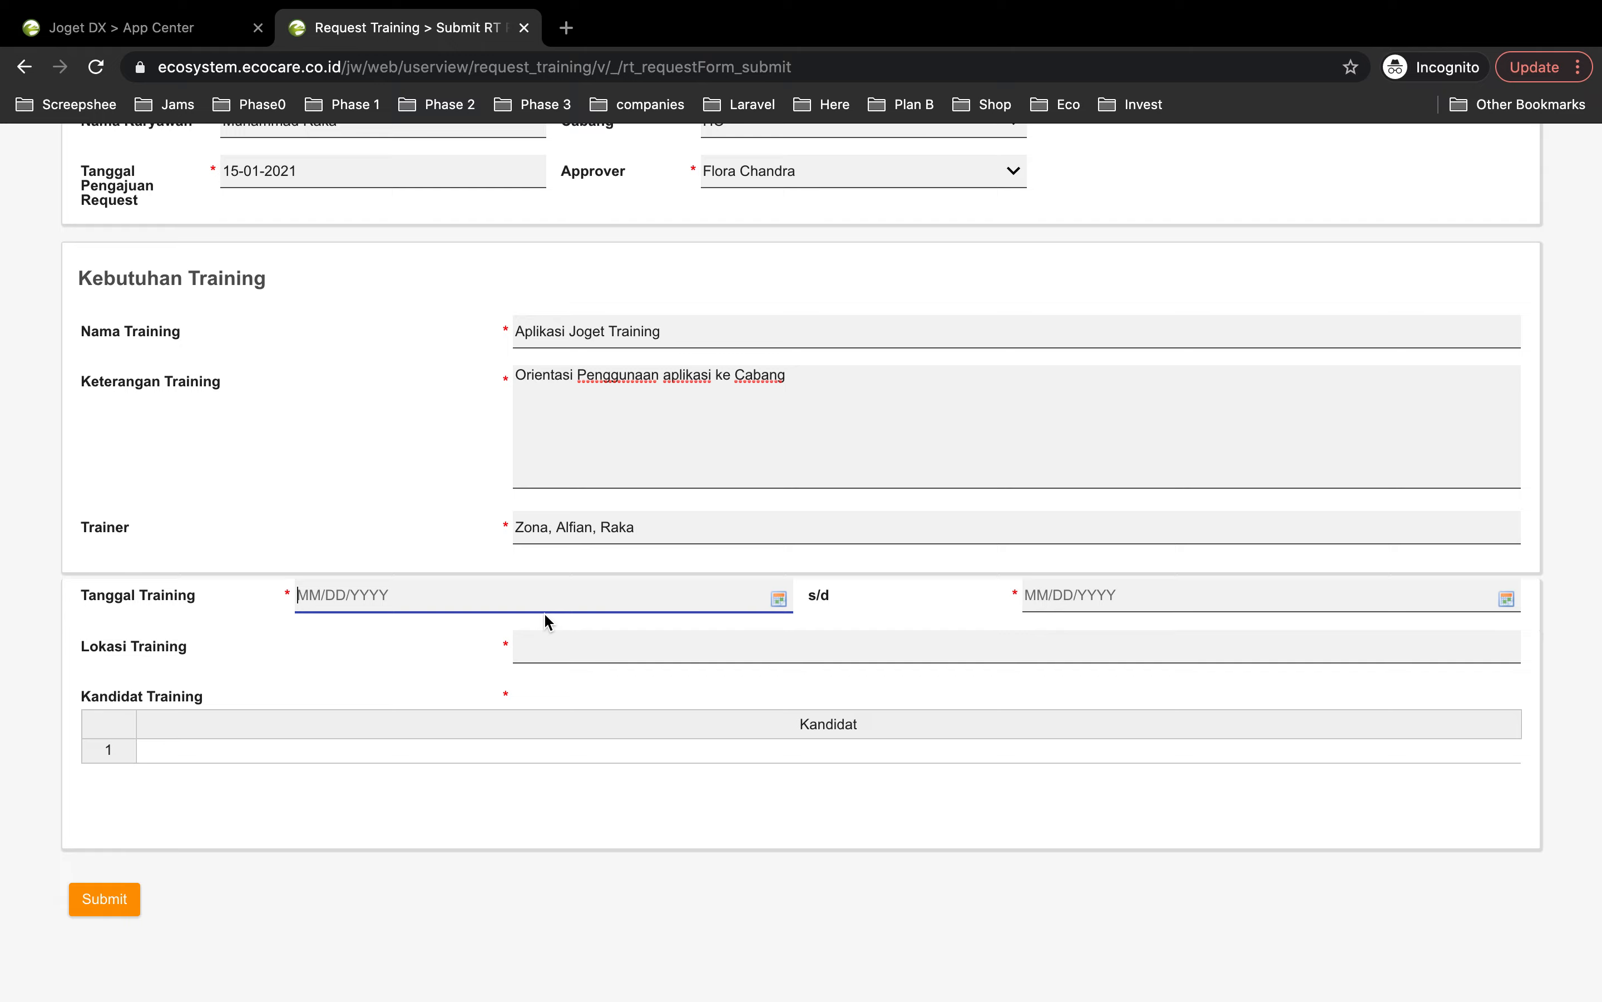
Step: Set the training dates from 18 January to 20 January 2021
{"action": "scroll", "coordinate": [547, 619], "scroll_direction": "down", "scroll_amount": 1}
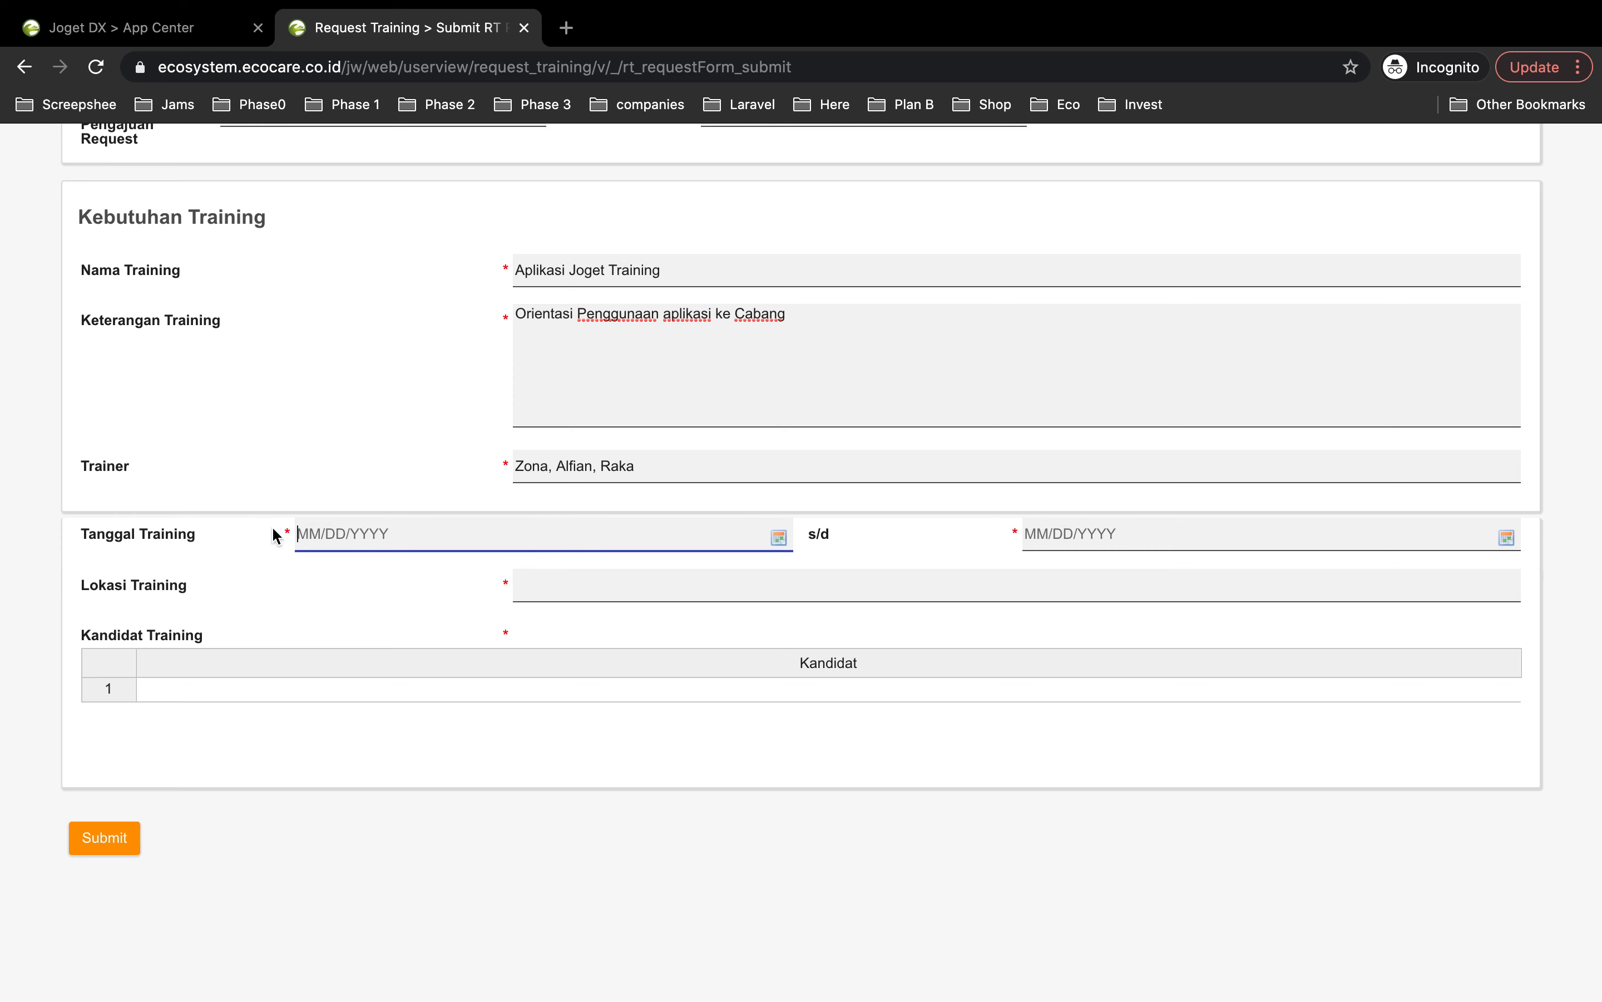
{"action": "left_click", "coordinate": [777, 542]}
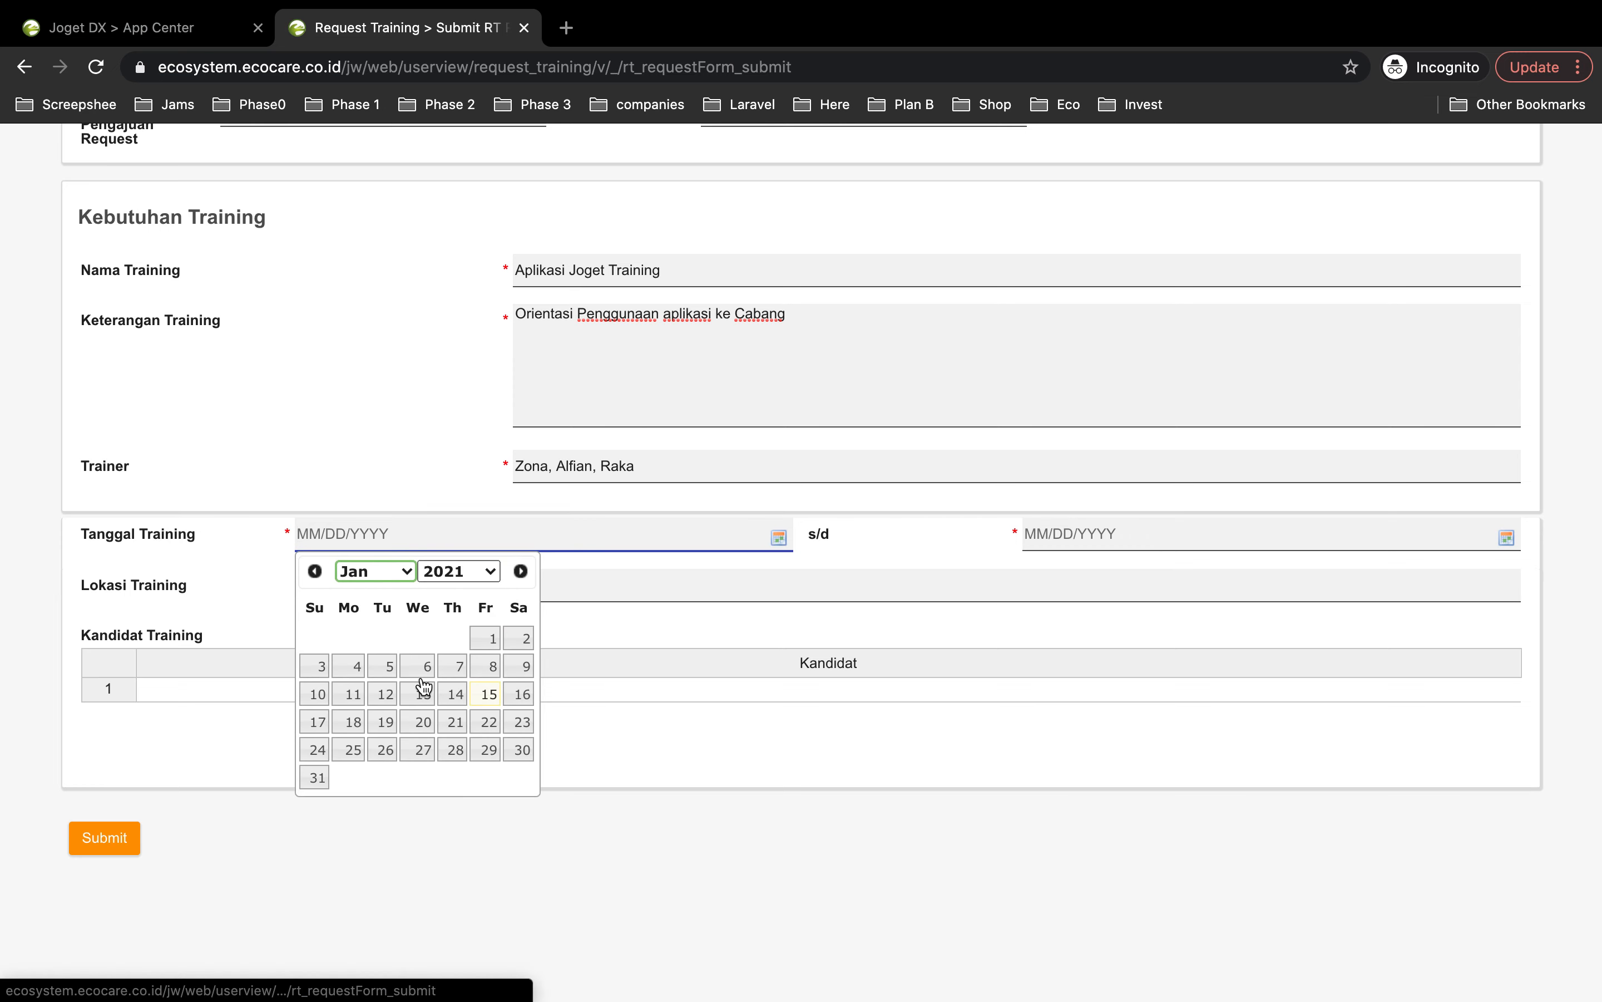
{"action": "left_click", "coordinate": [352, 724]}
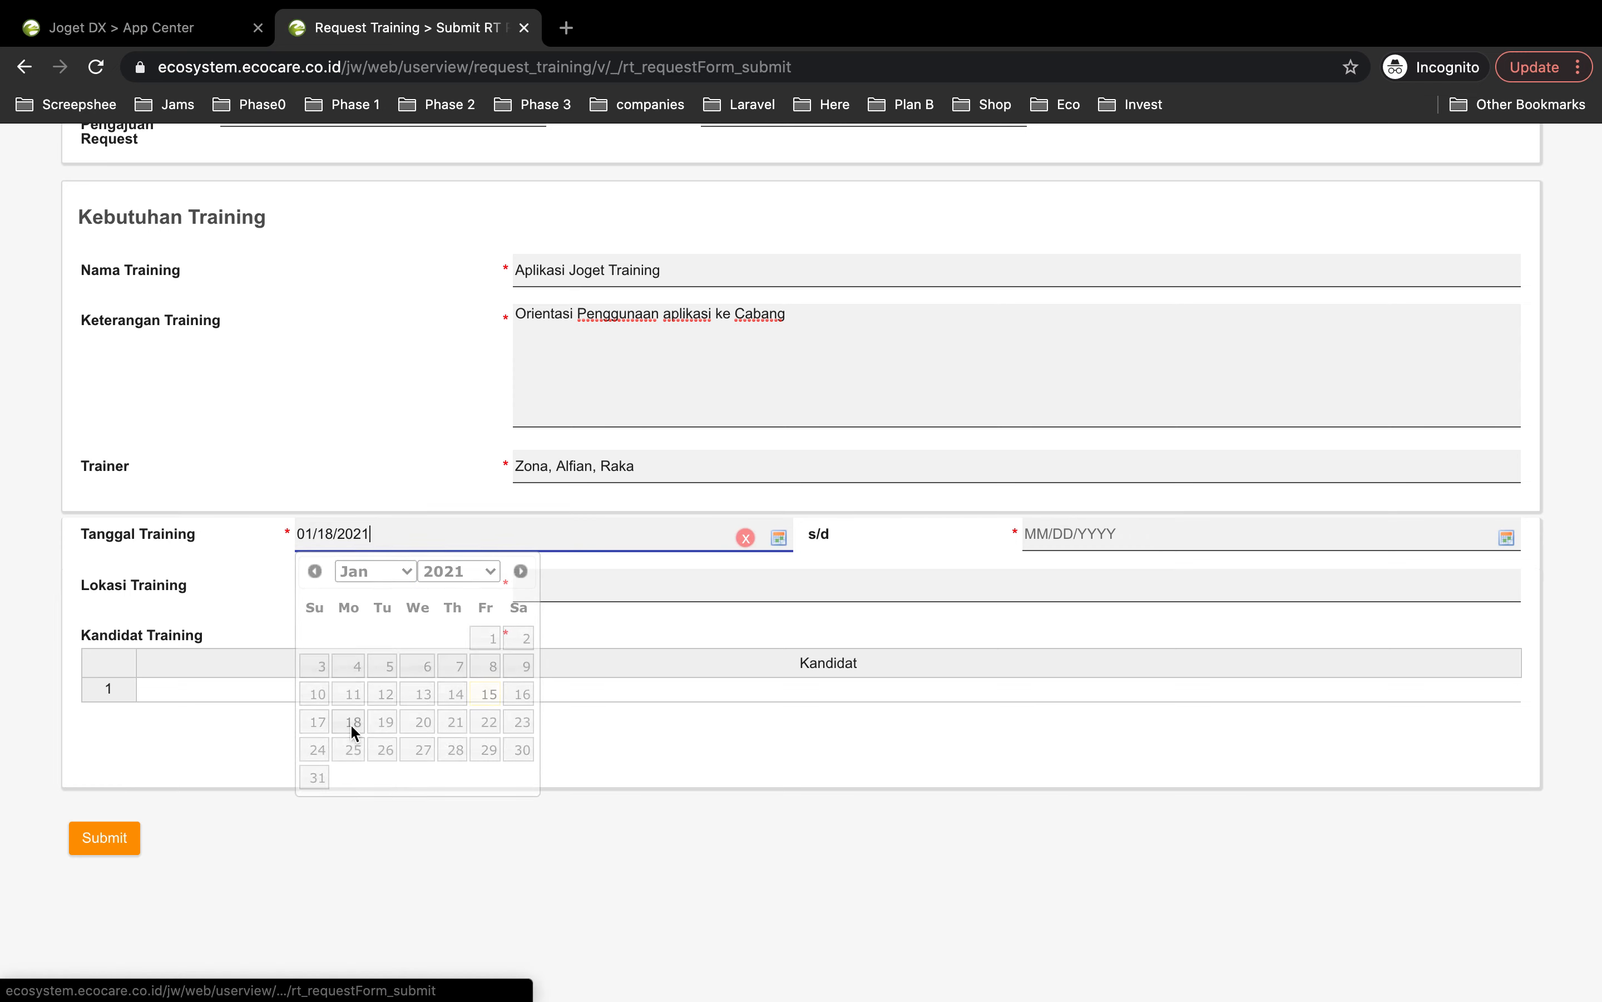
{"action": "left_click", "coordinate": [1506, 535]}
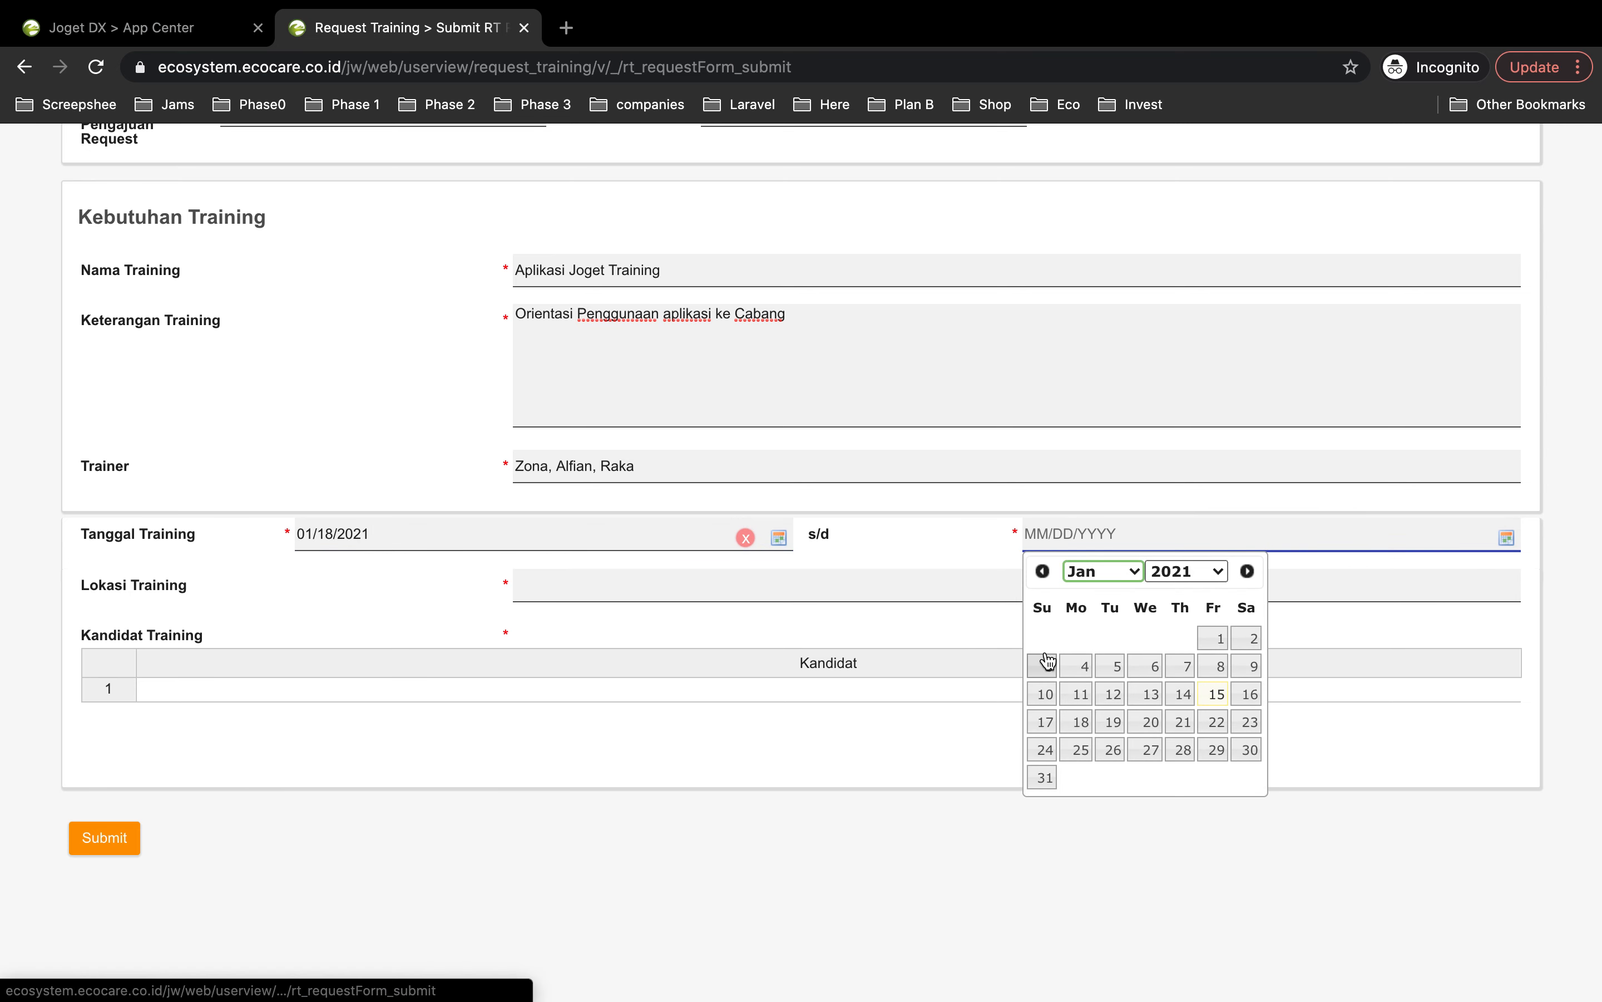
{"action": "left_click", "coordinate": [1143, 723]}
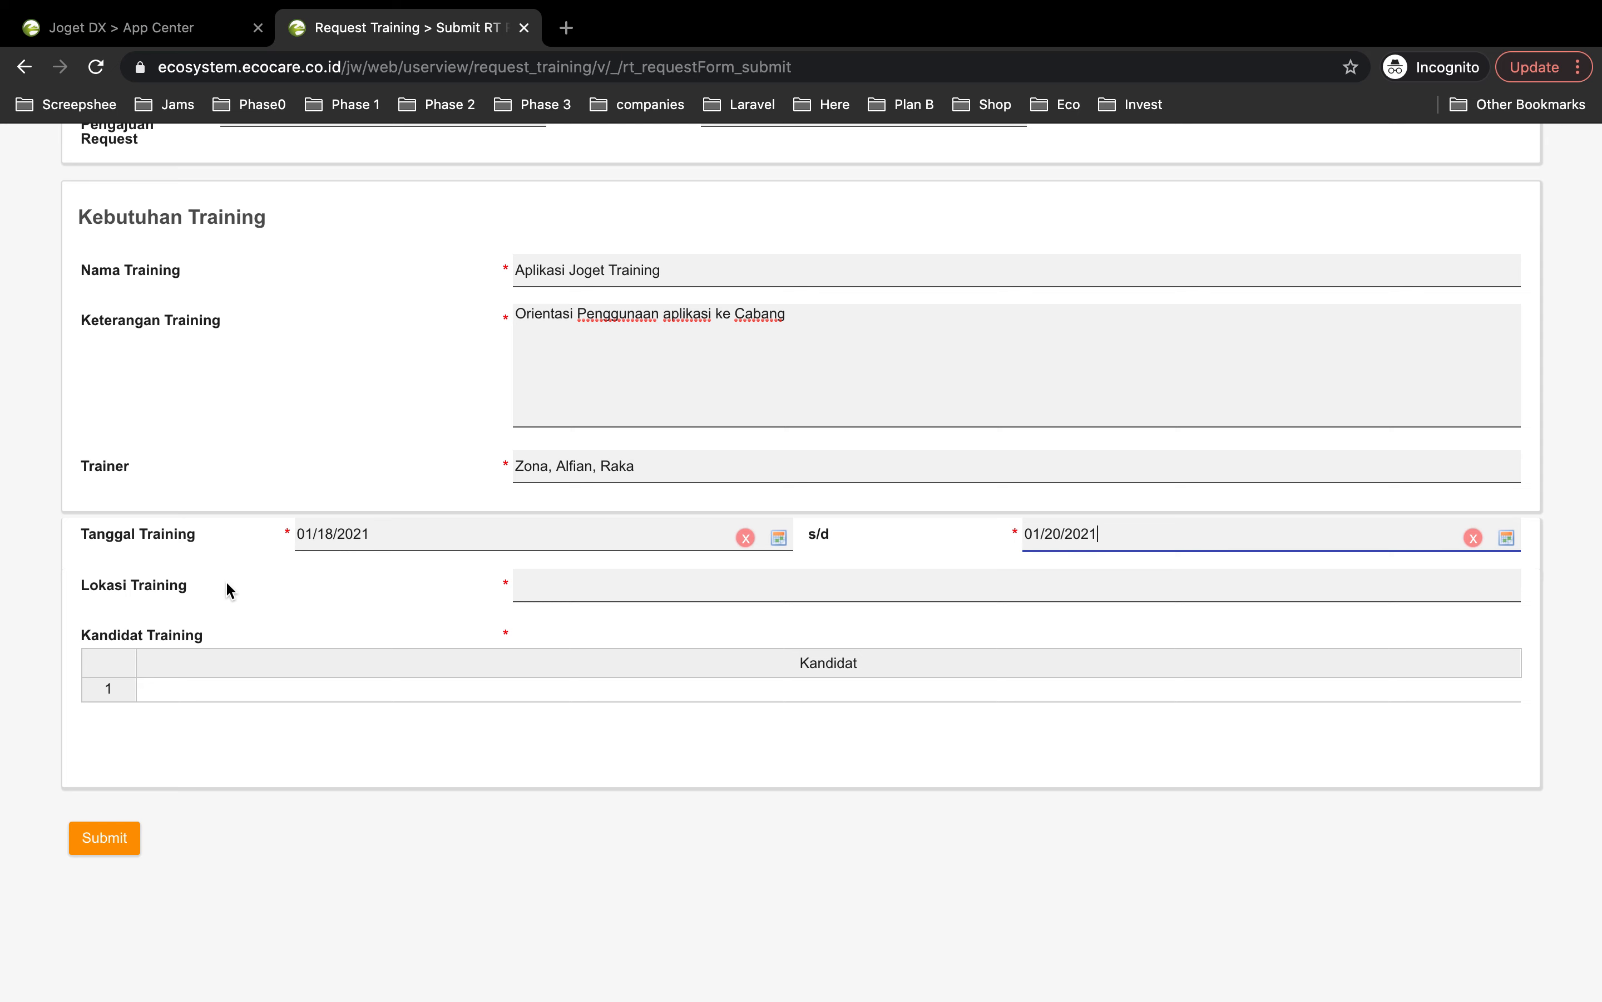
Step: Enter Zoom Meeting as the training location, restoring it after a trial edit
{"action": "left_click", "coordinate": [563, 590]}
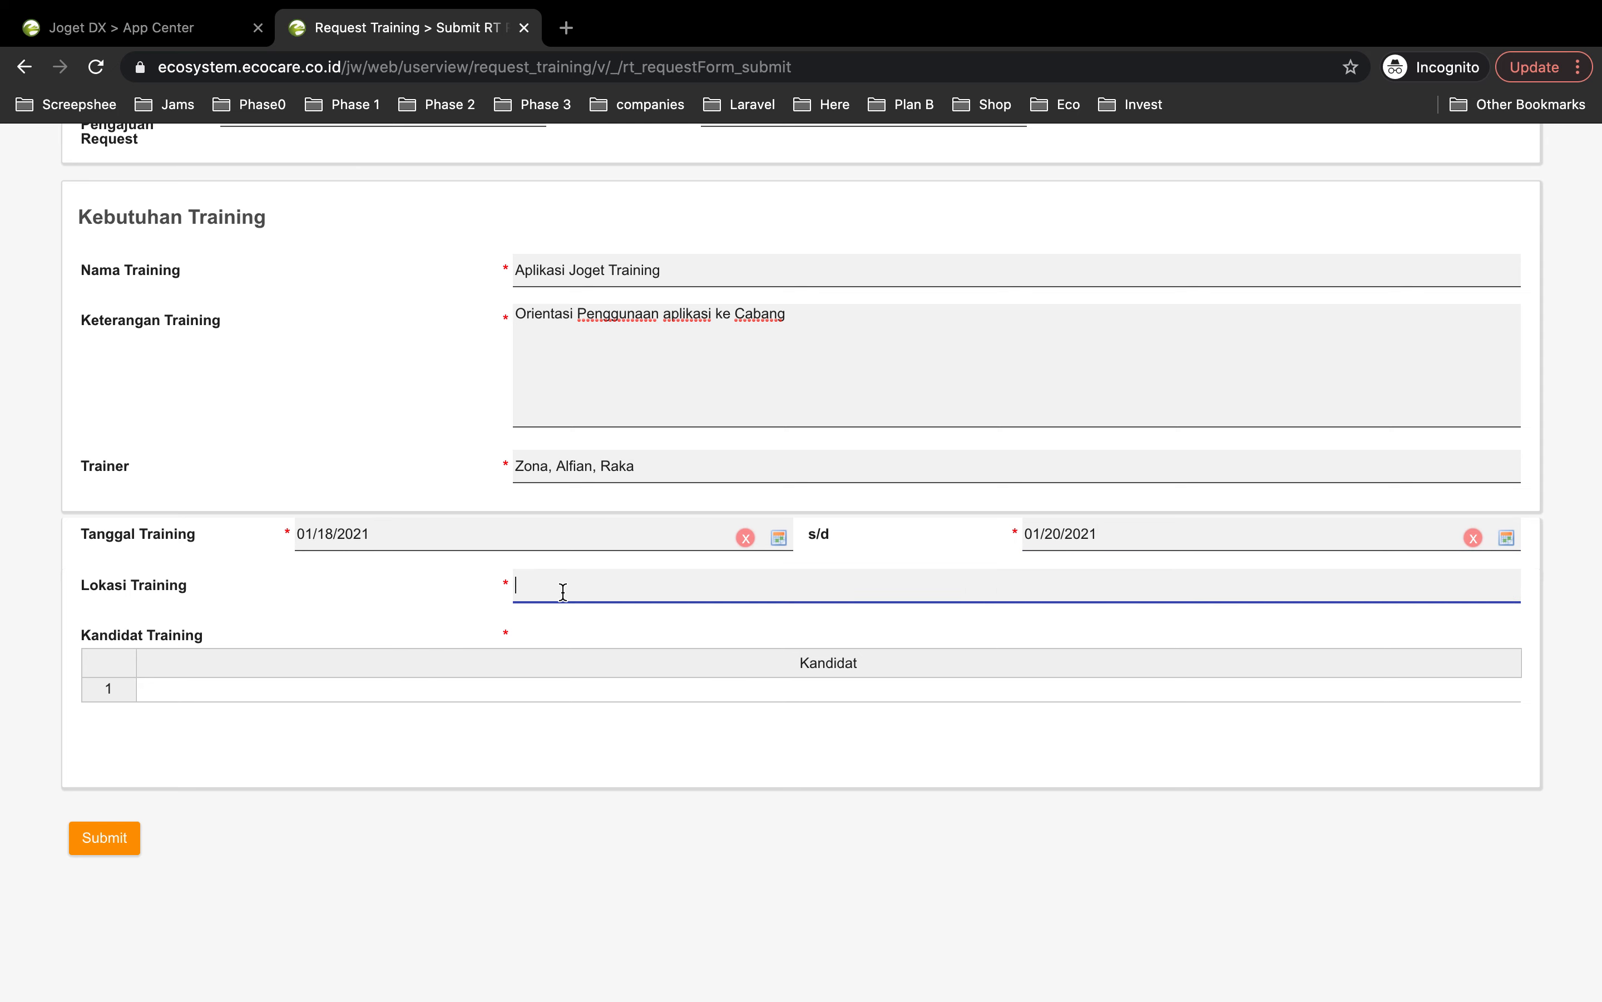
{"action": "type", "text": "Zoom Meeting"}
{"action": "triple_click", "coordinate": [585, 578]}
{"action": "key", "text": "ctrl+c"}
{"action": "key", "text": "BackSpace"}
{"action": "type", "text": "Bcc, Jkt1"}
{"action": "key", "text": "ctrl+a"}
{"action": "key", "text": "ctrl+v"}
{"action": "scroll", "coordinate": [155, 703], "scroll_direction": "down", "scroll_amount": 2}
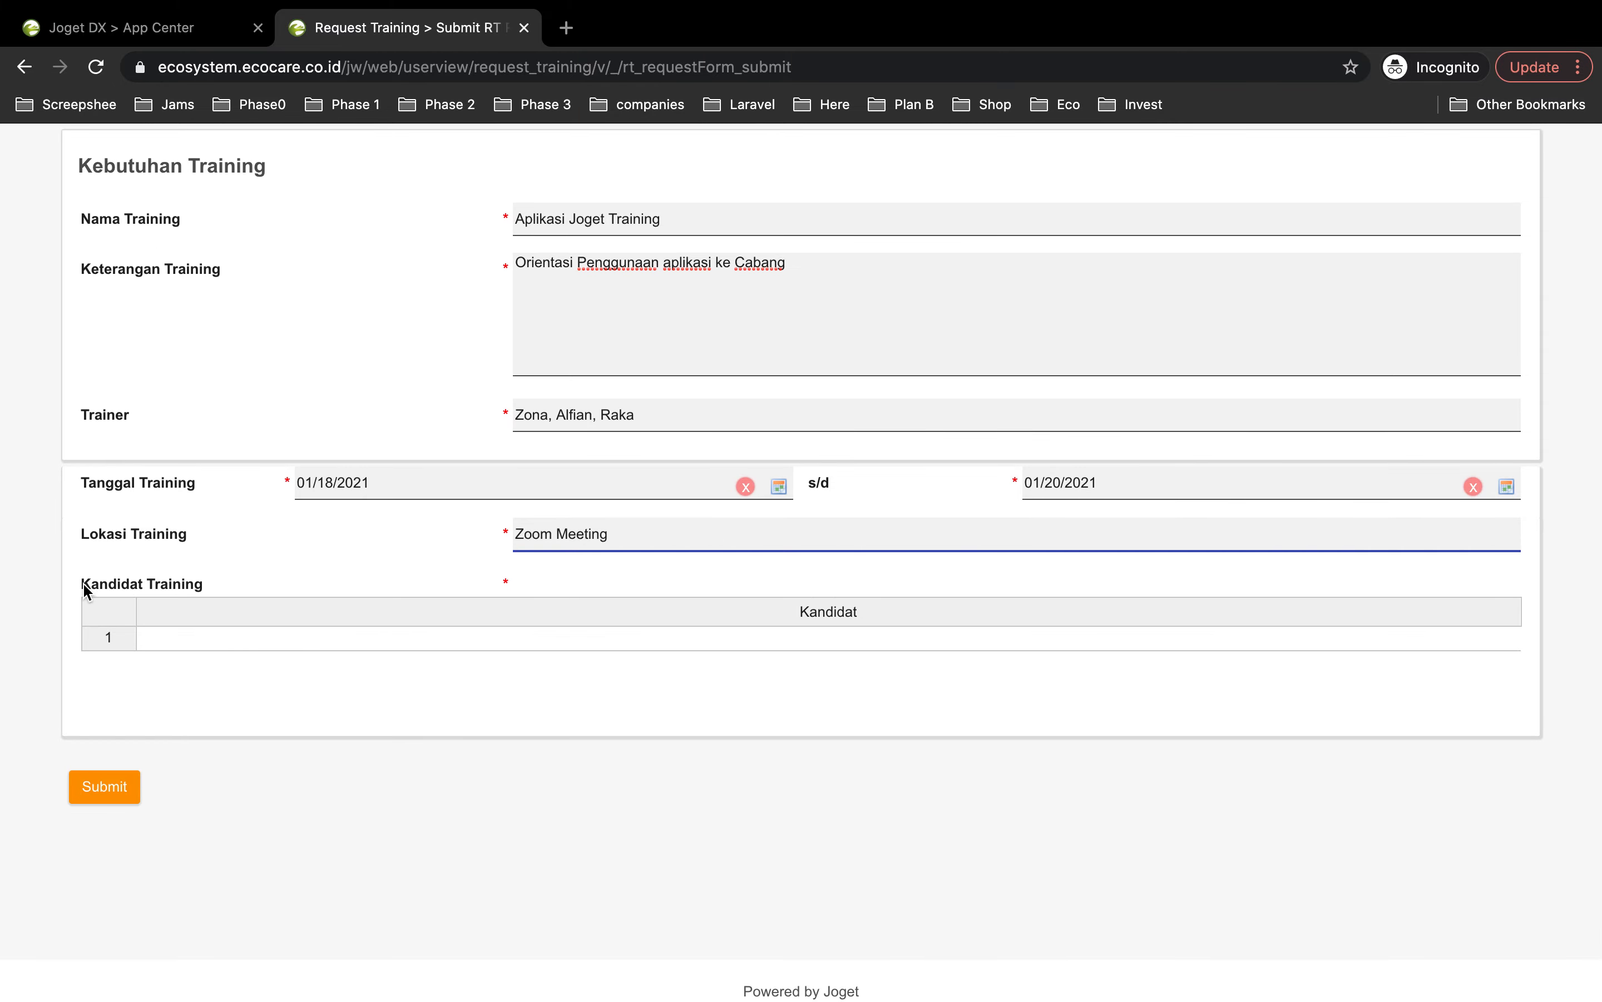
Step: Add five candidate names to the Kandidat Training table, one per row
{"action": "left_click", "coordinate": [226, 639]}
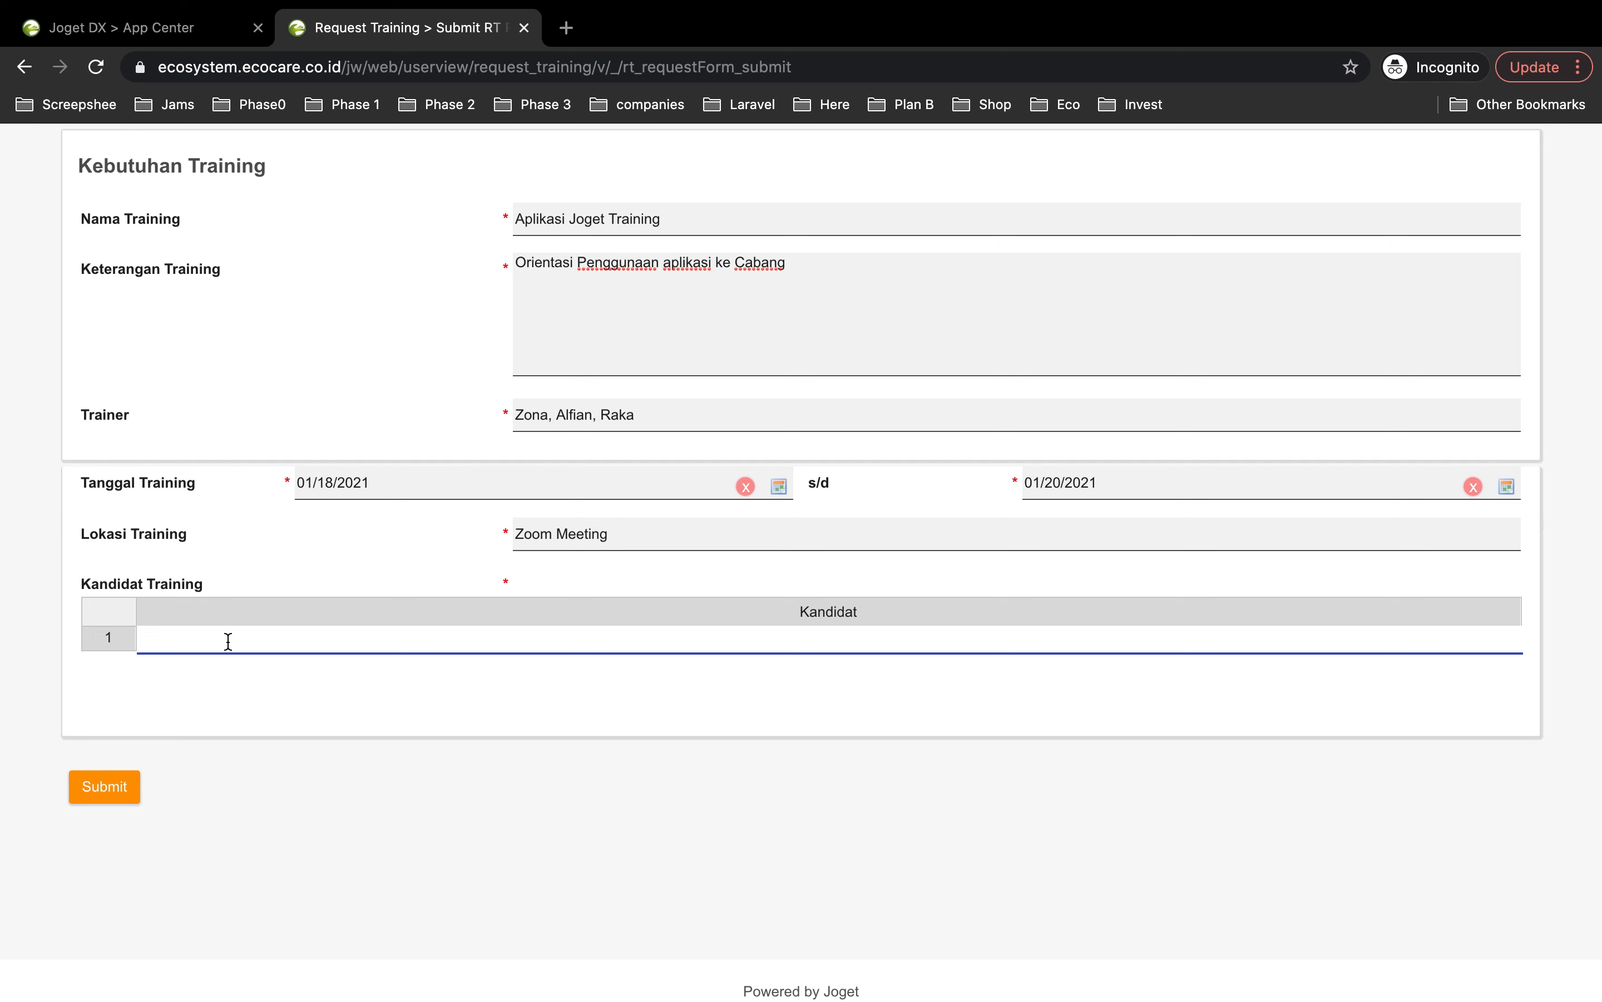
{"action": "type", "text": "Nur"}
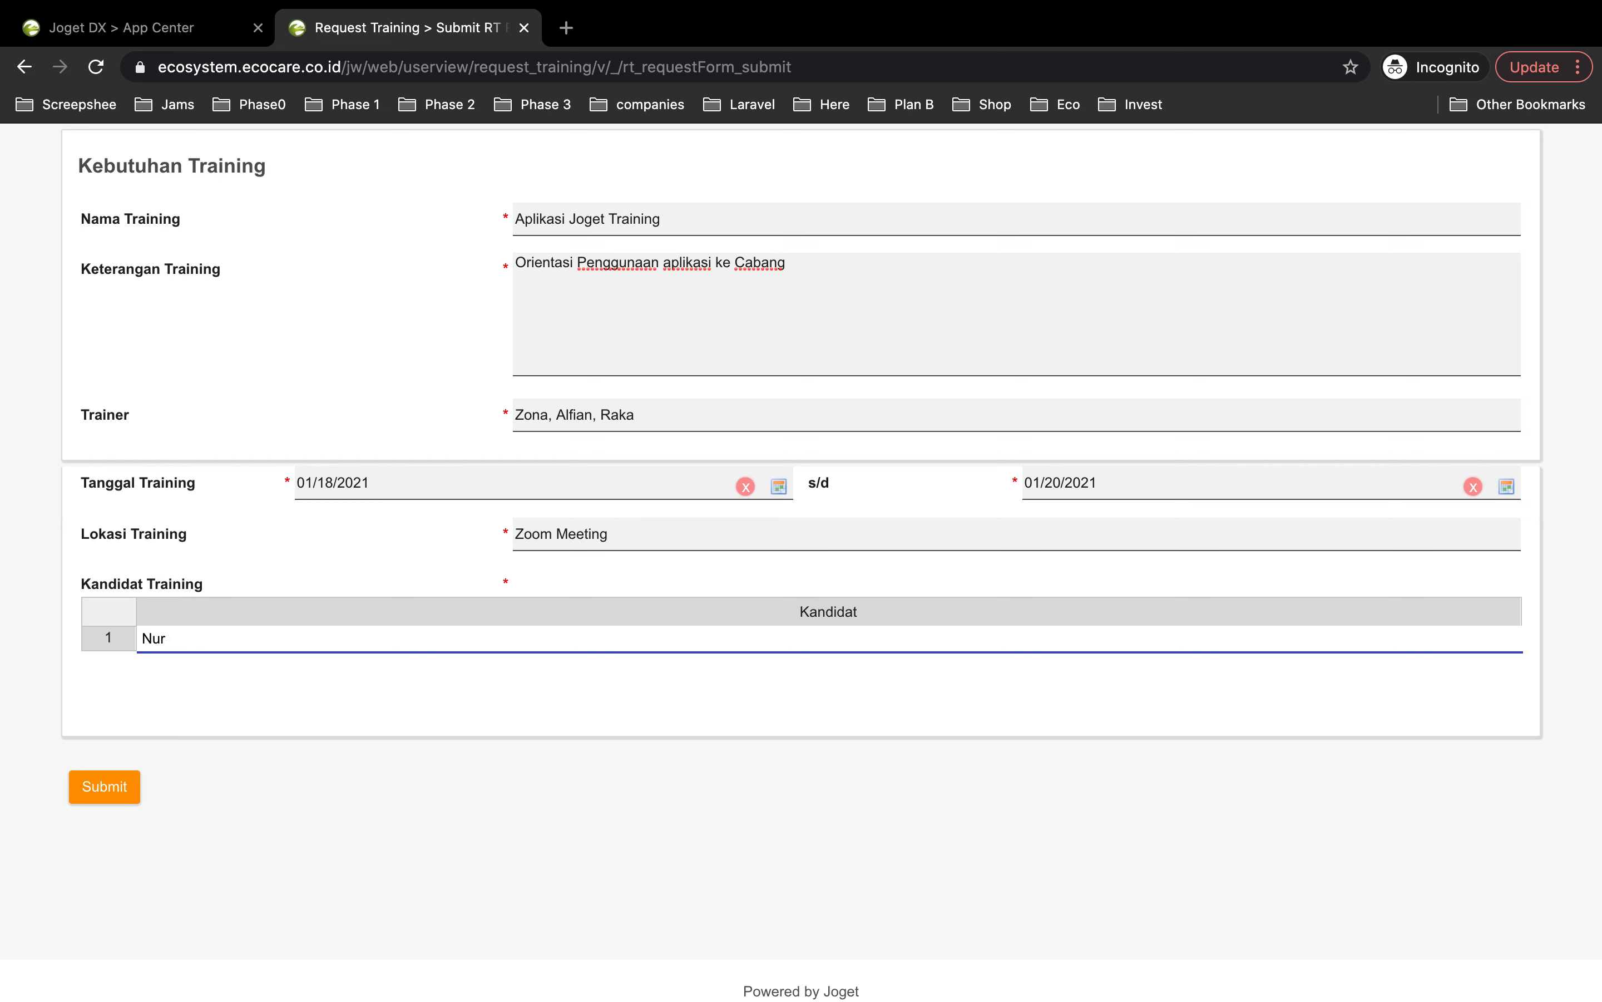
{"action": "key", "text": "Return"}
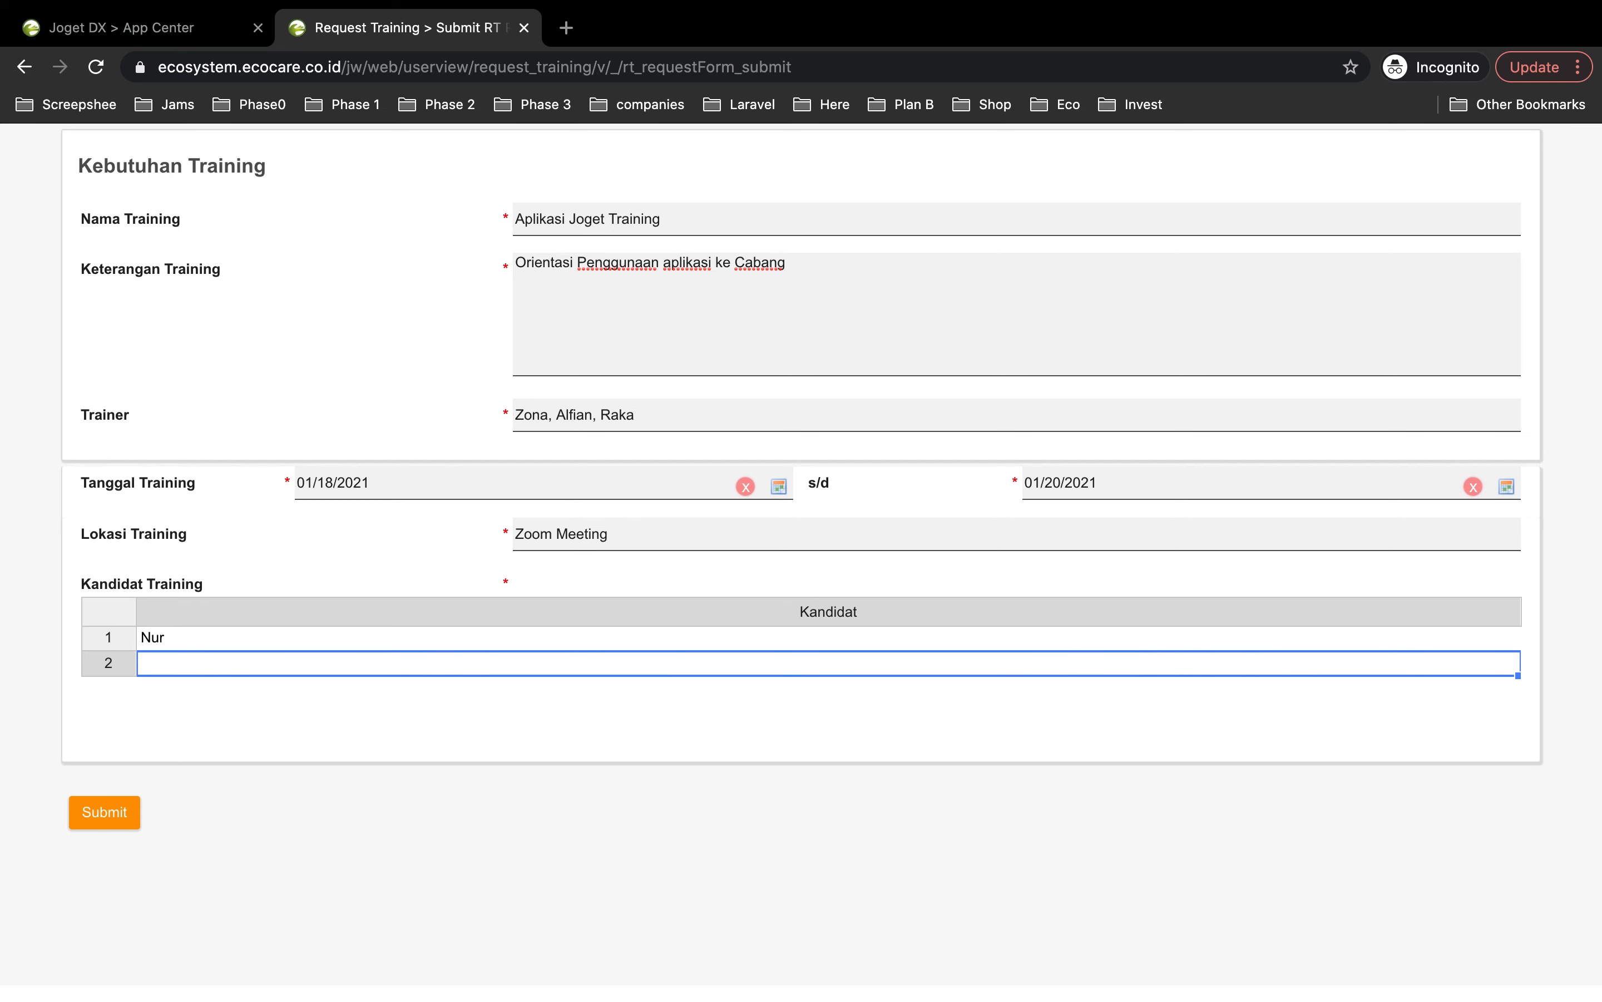
{"action": "type", "text": "Putra"}
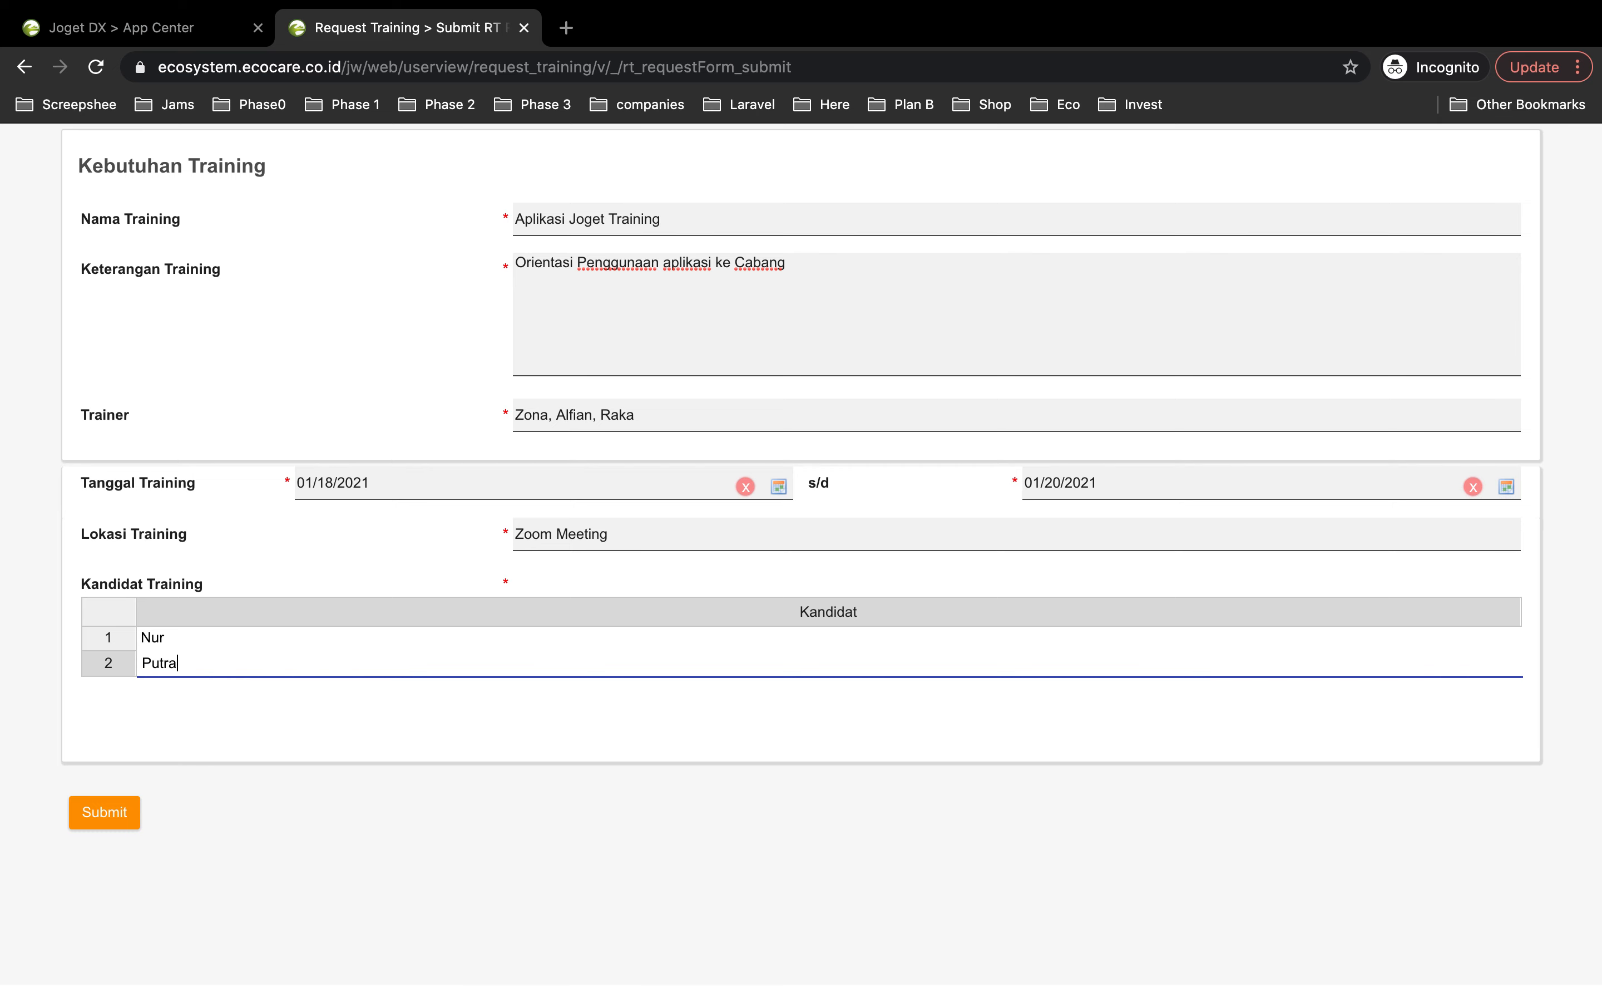
{"action": "key", "text": "Return"}
{"action": "type", "text": "Dede"}
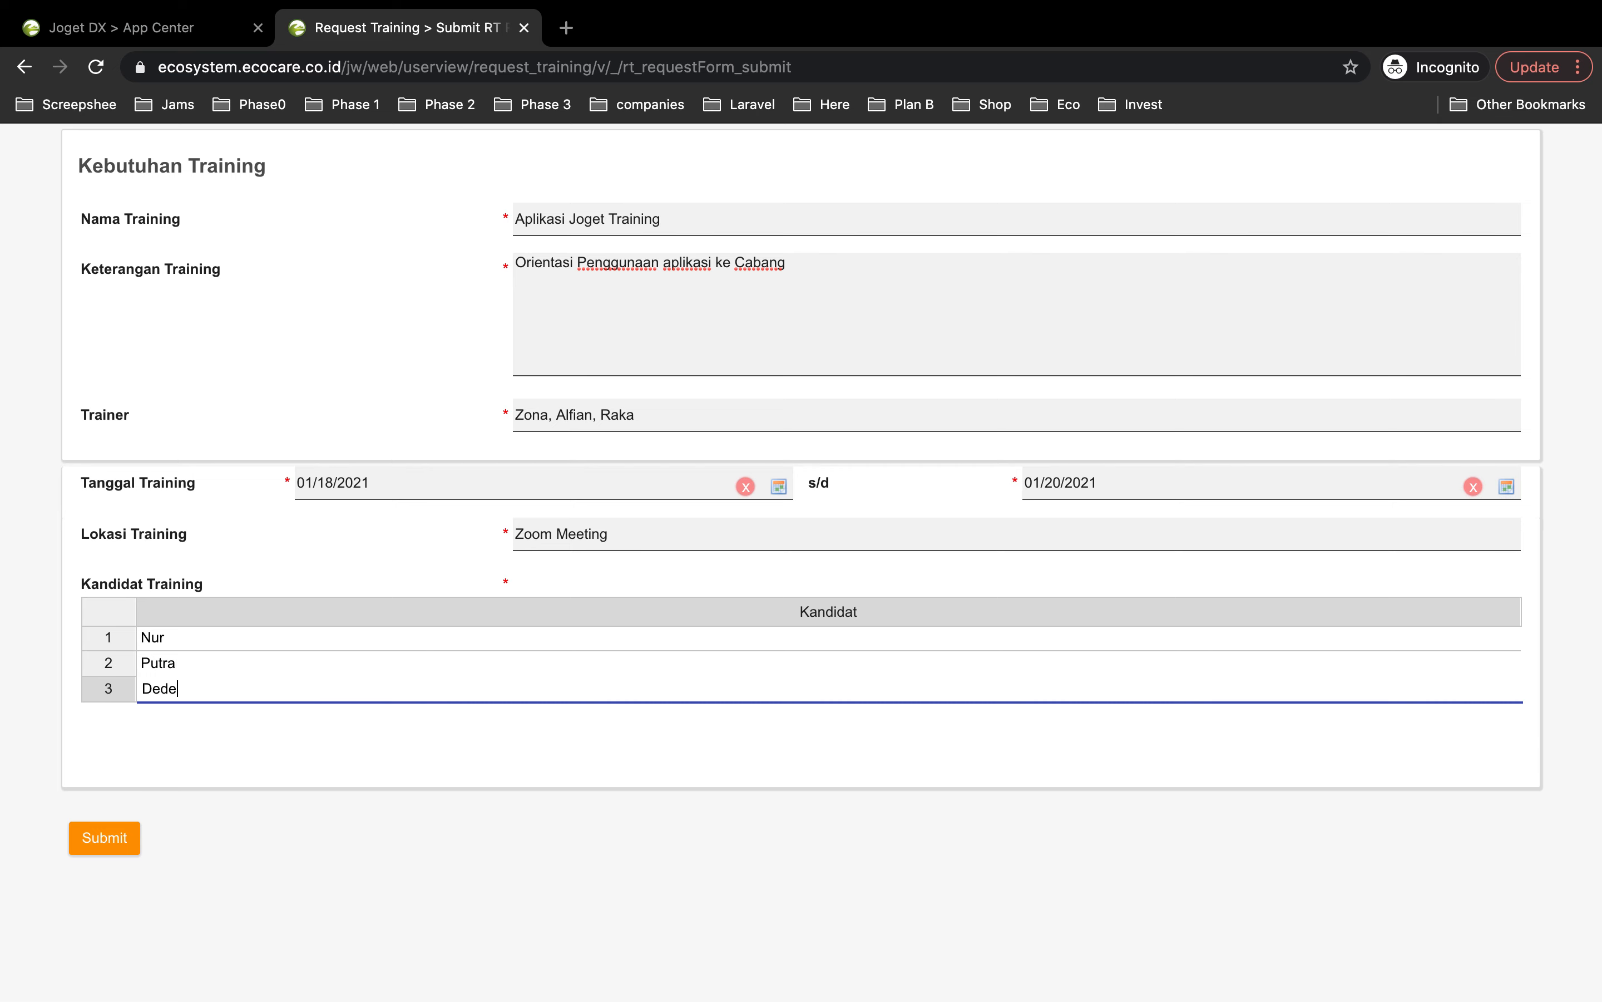
{"action": "key", "text": "Return"}
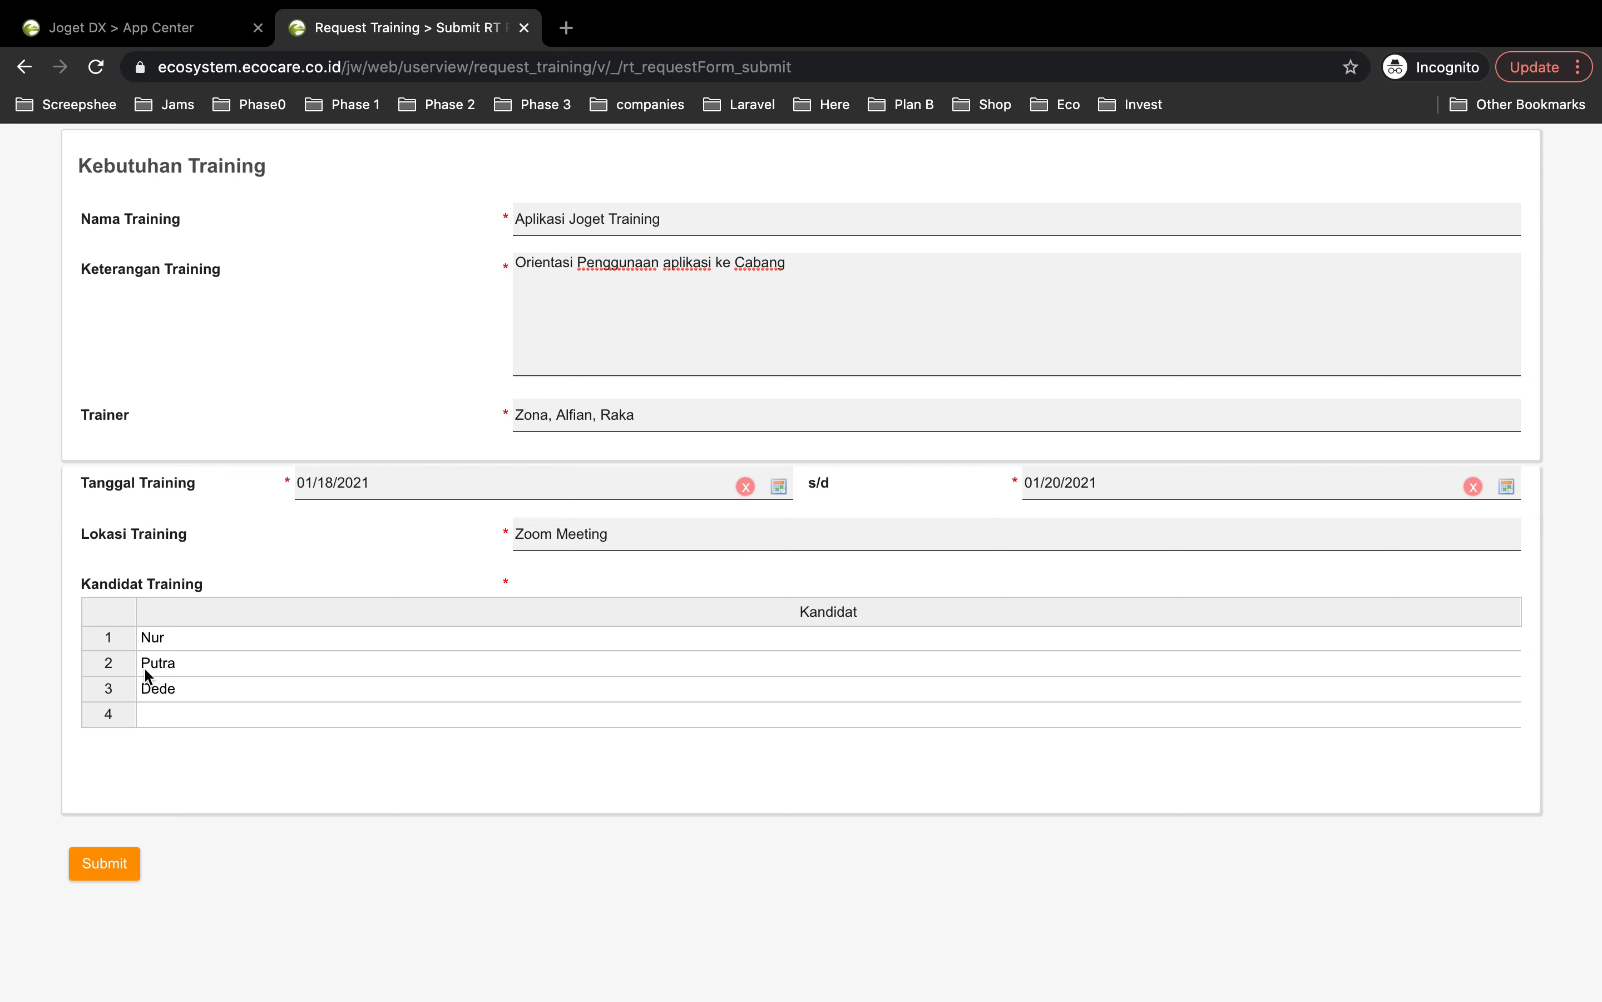
{"action": "left_click", "coordinate": [170, 717]}
{"action": "type", "text": "Bayu"}
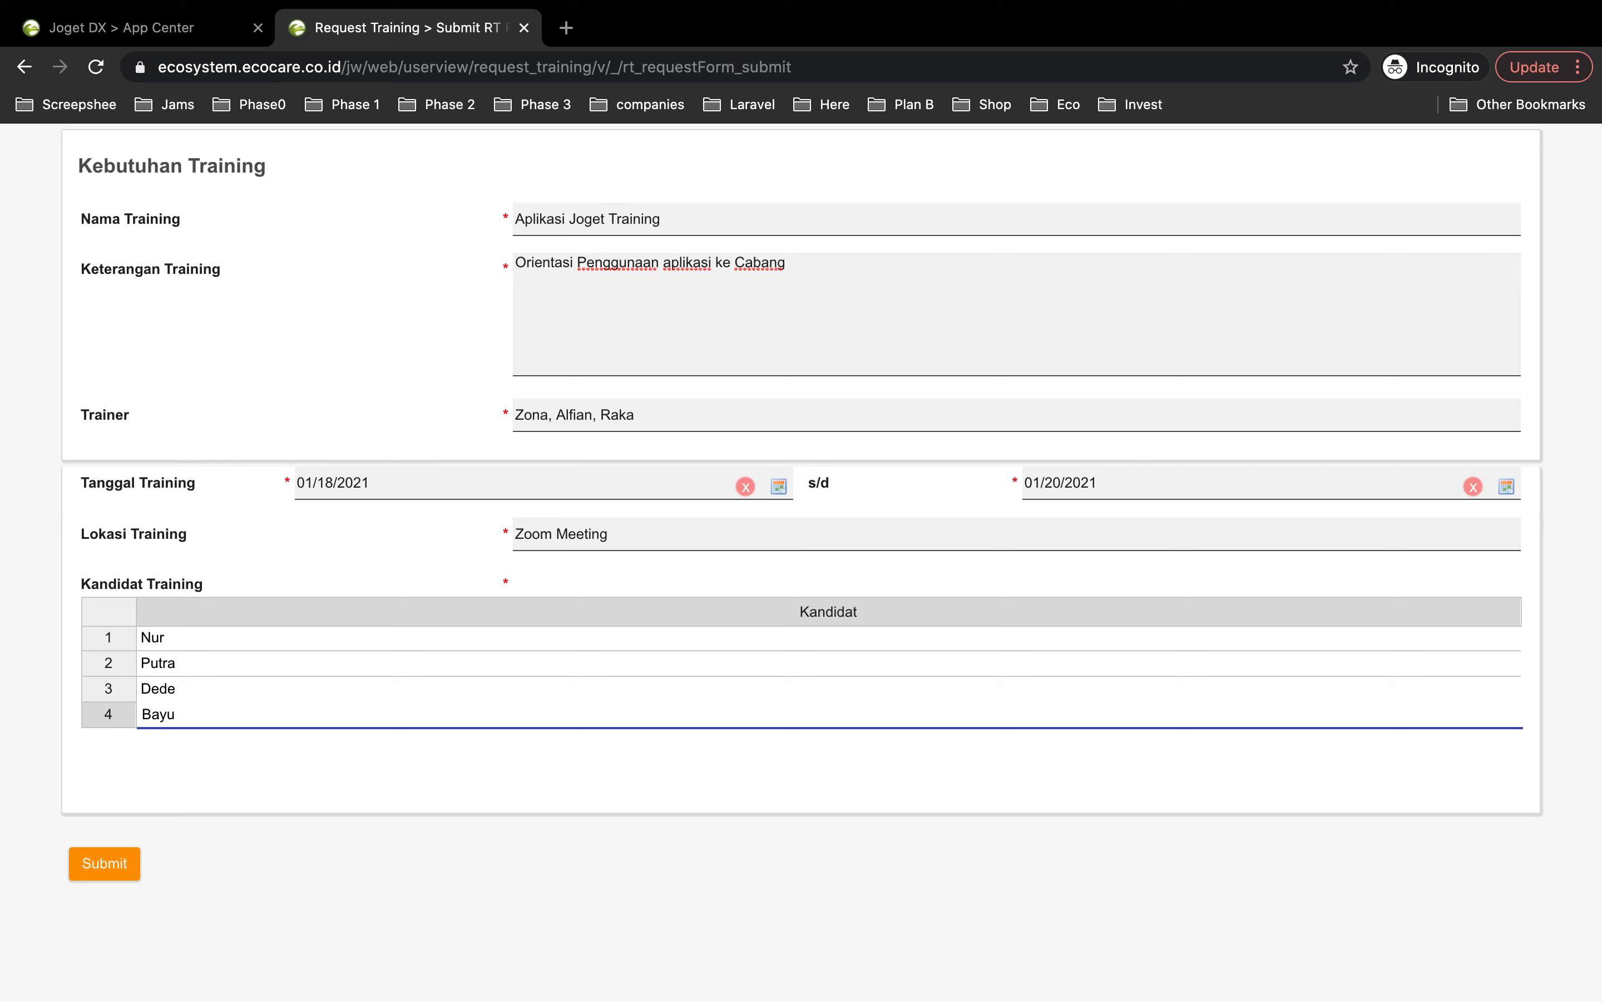
{"action": "key", "text": "Return"}
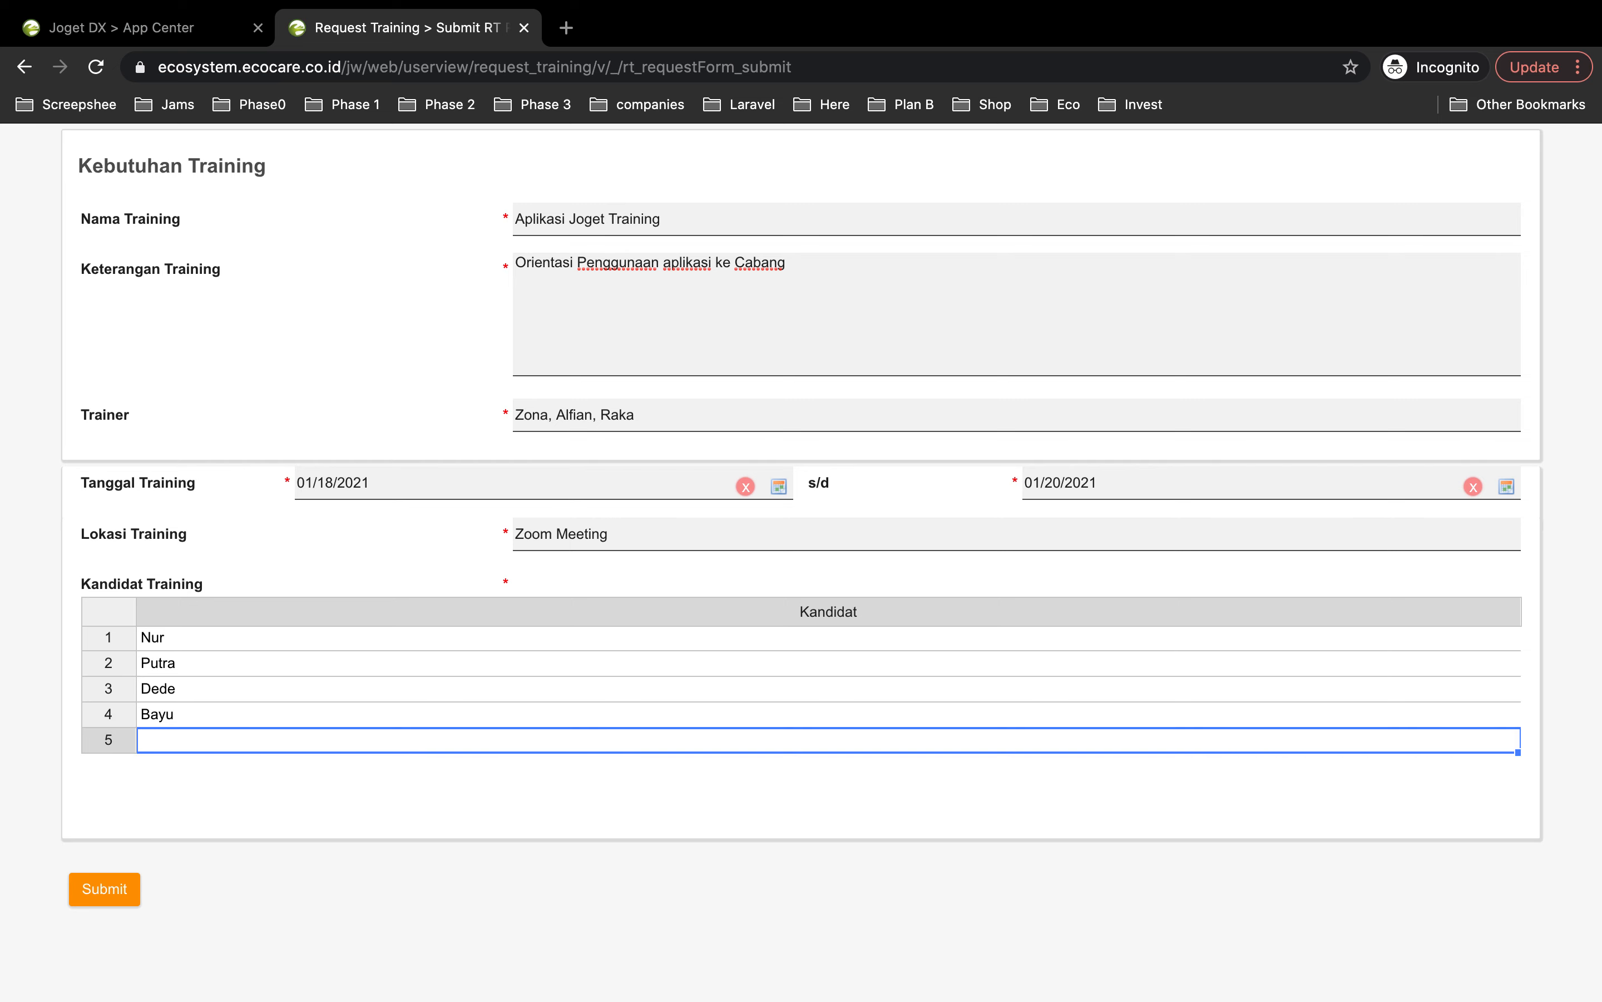
{"action": "type", "text": "Bisma"}
{"action": "key", "text": "Return"}
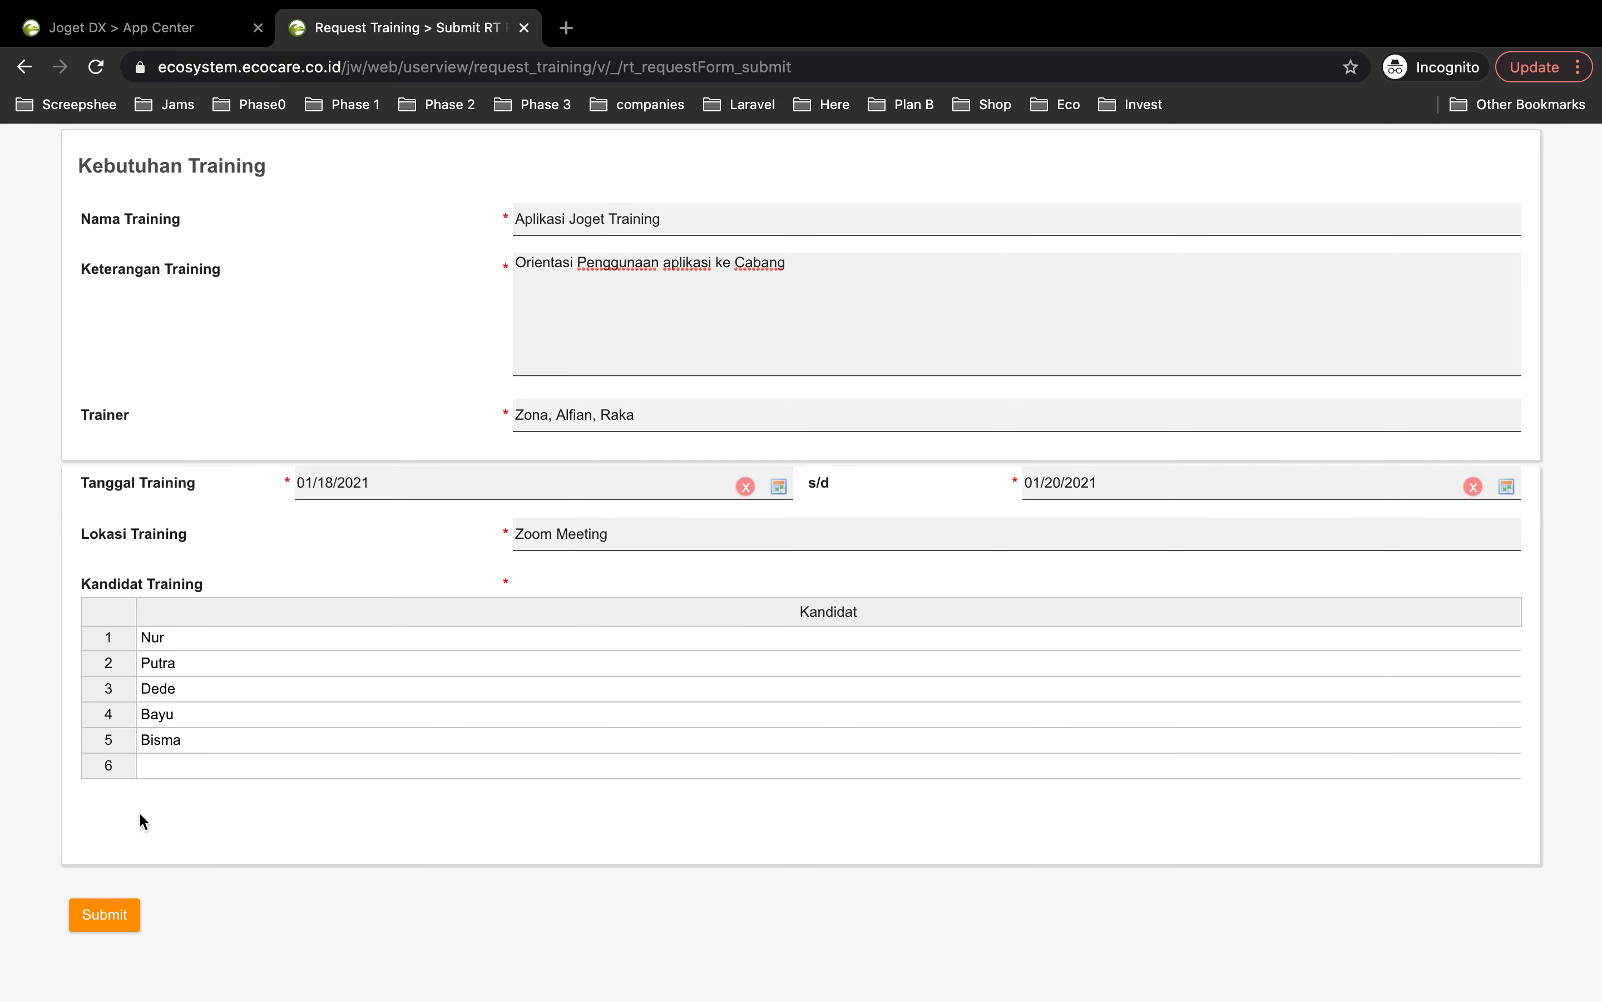
{"action": "scroll", "coordinate": [116, 828], "scroll_direction": "down", "scroll_amount": 1}
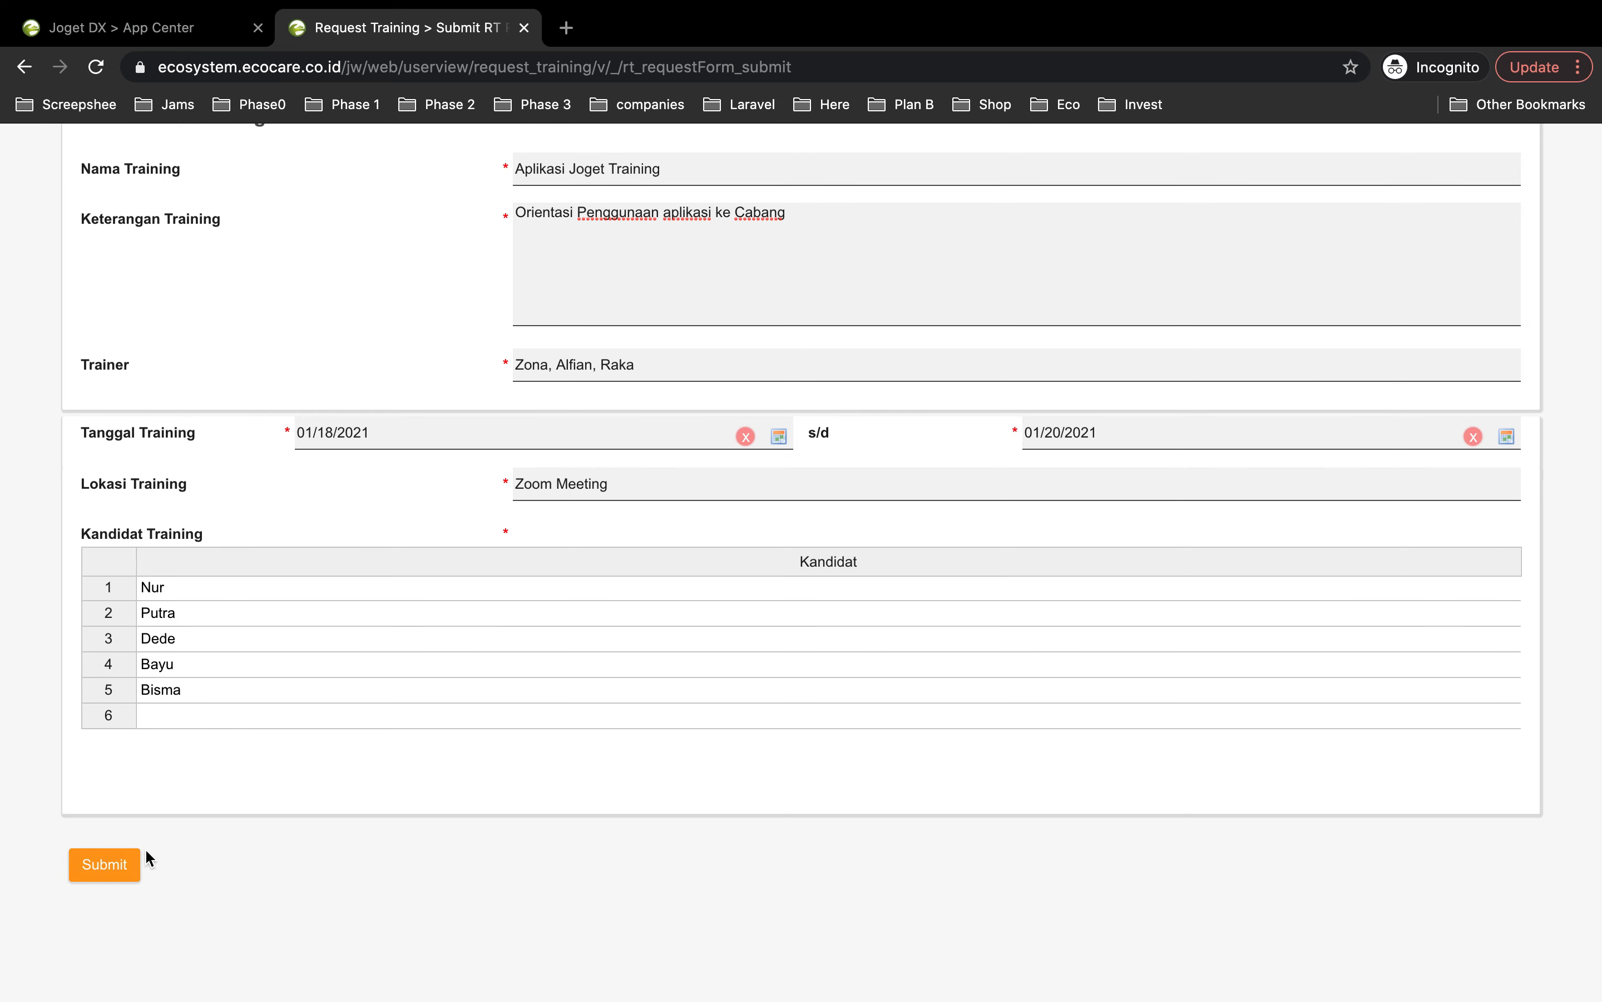
Step: Submit the request and confirm in All Request it shows Menunggu Approval at 0%
{"action": "left_click", "coordinate": [129, 879]}
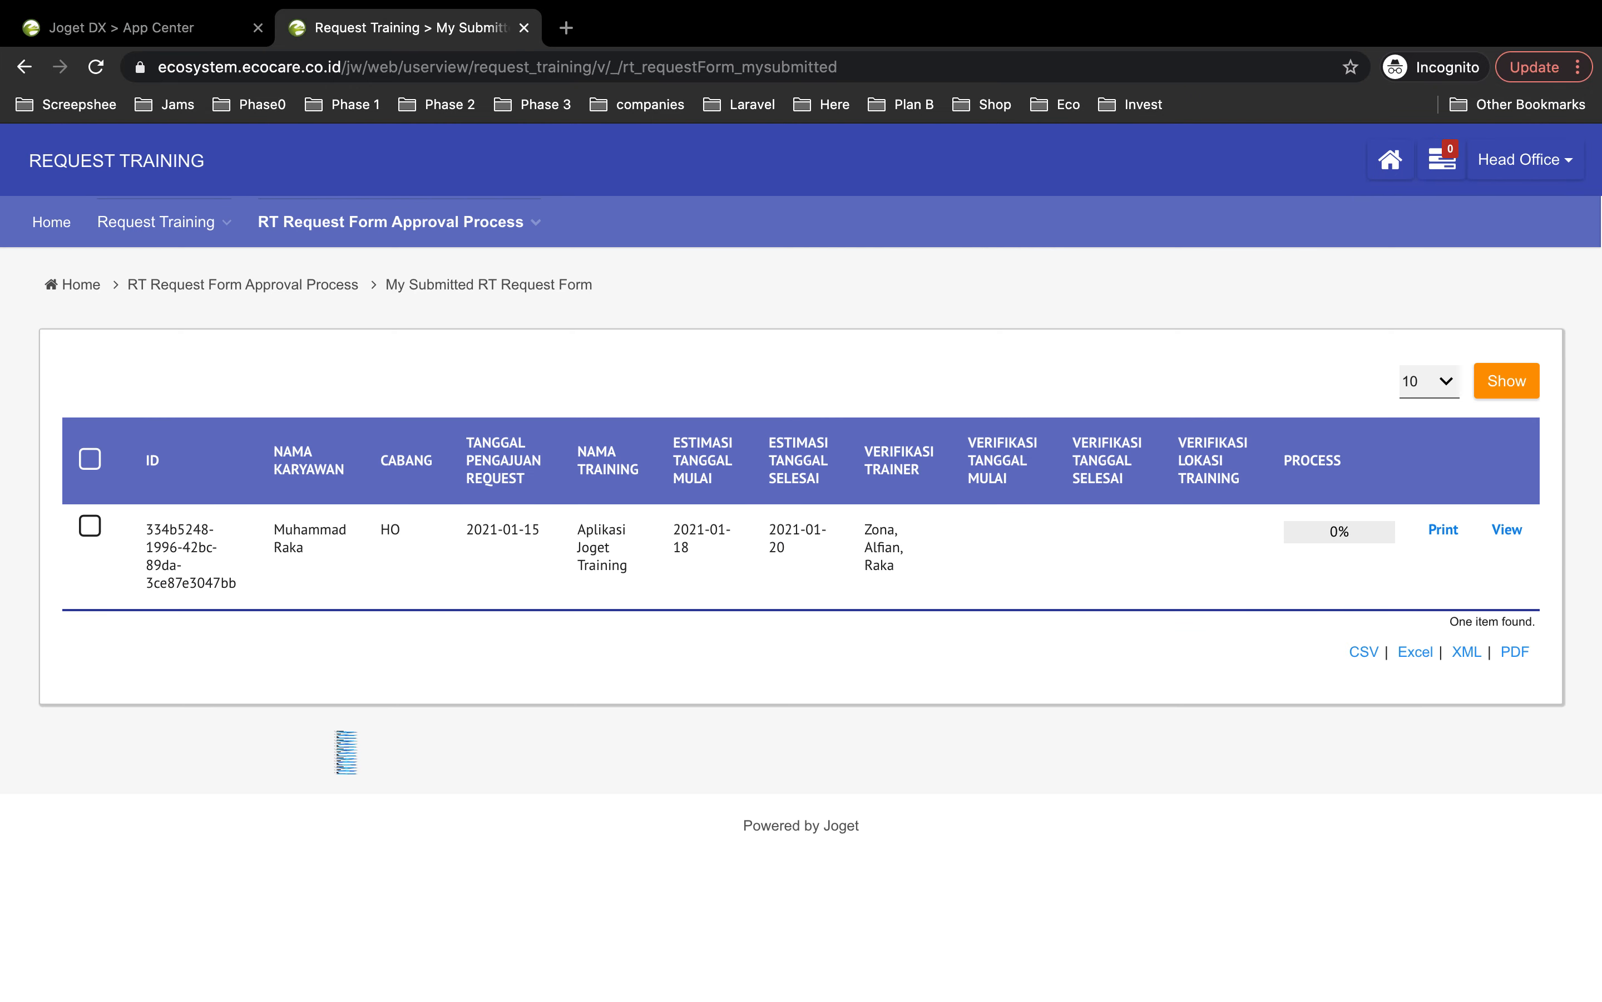
{"action": "left_click", "coordinate": [136, 225]}
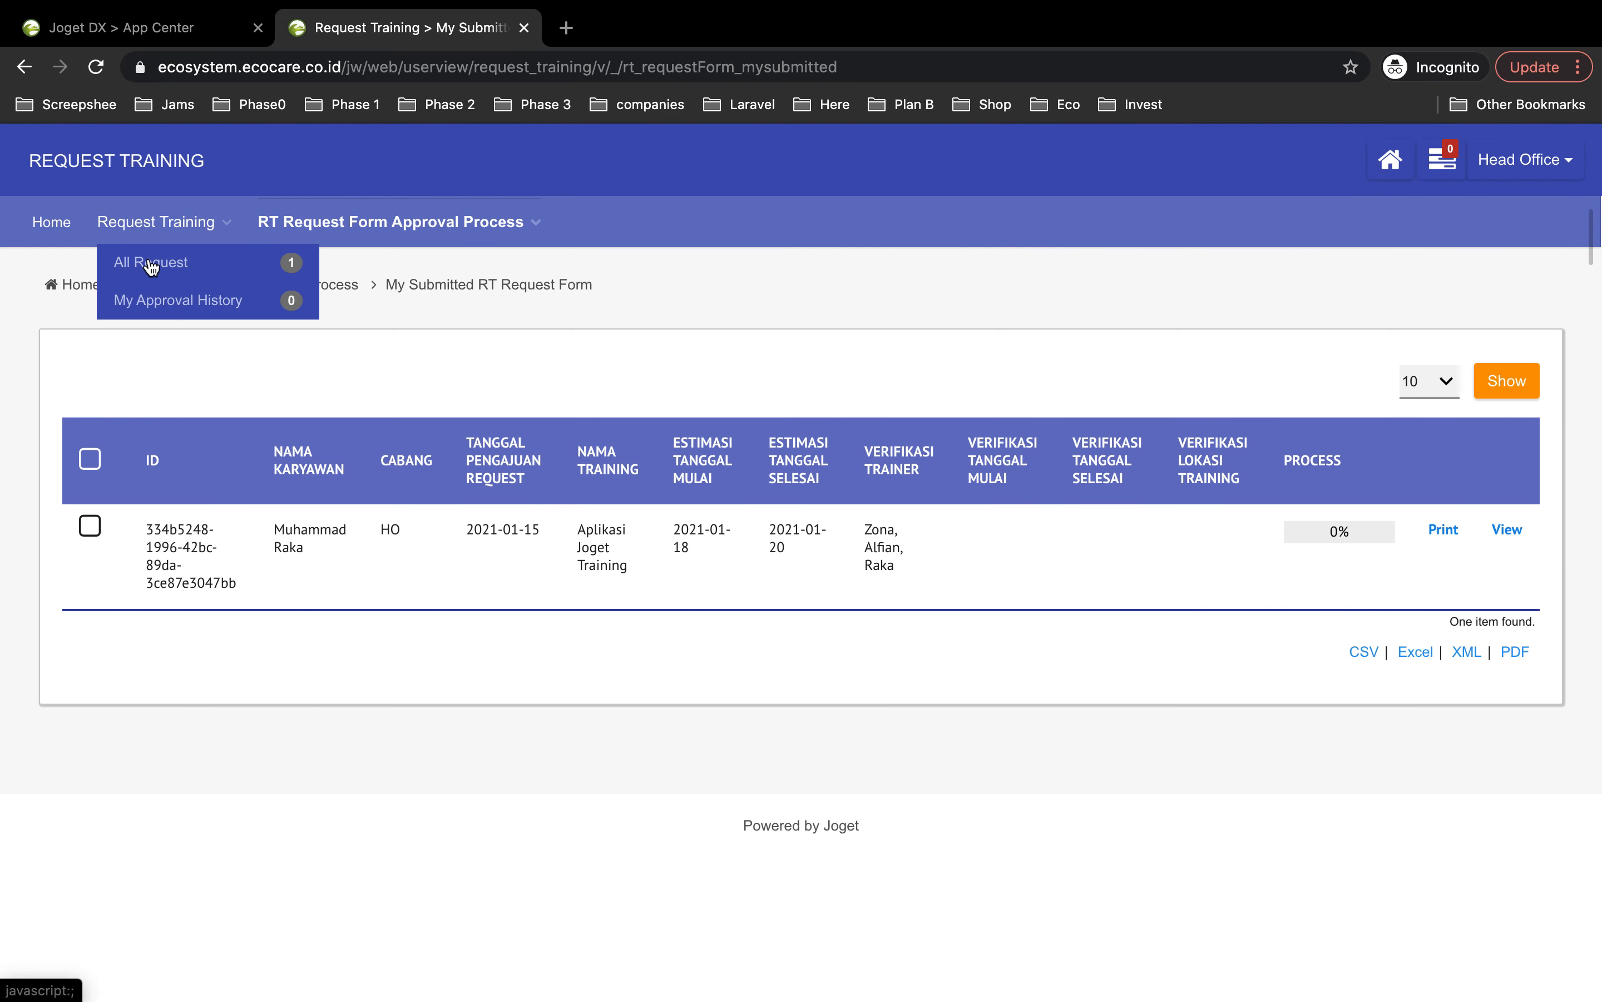
{"action": "left_click", "coordinate": [142, 267]}
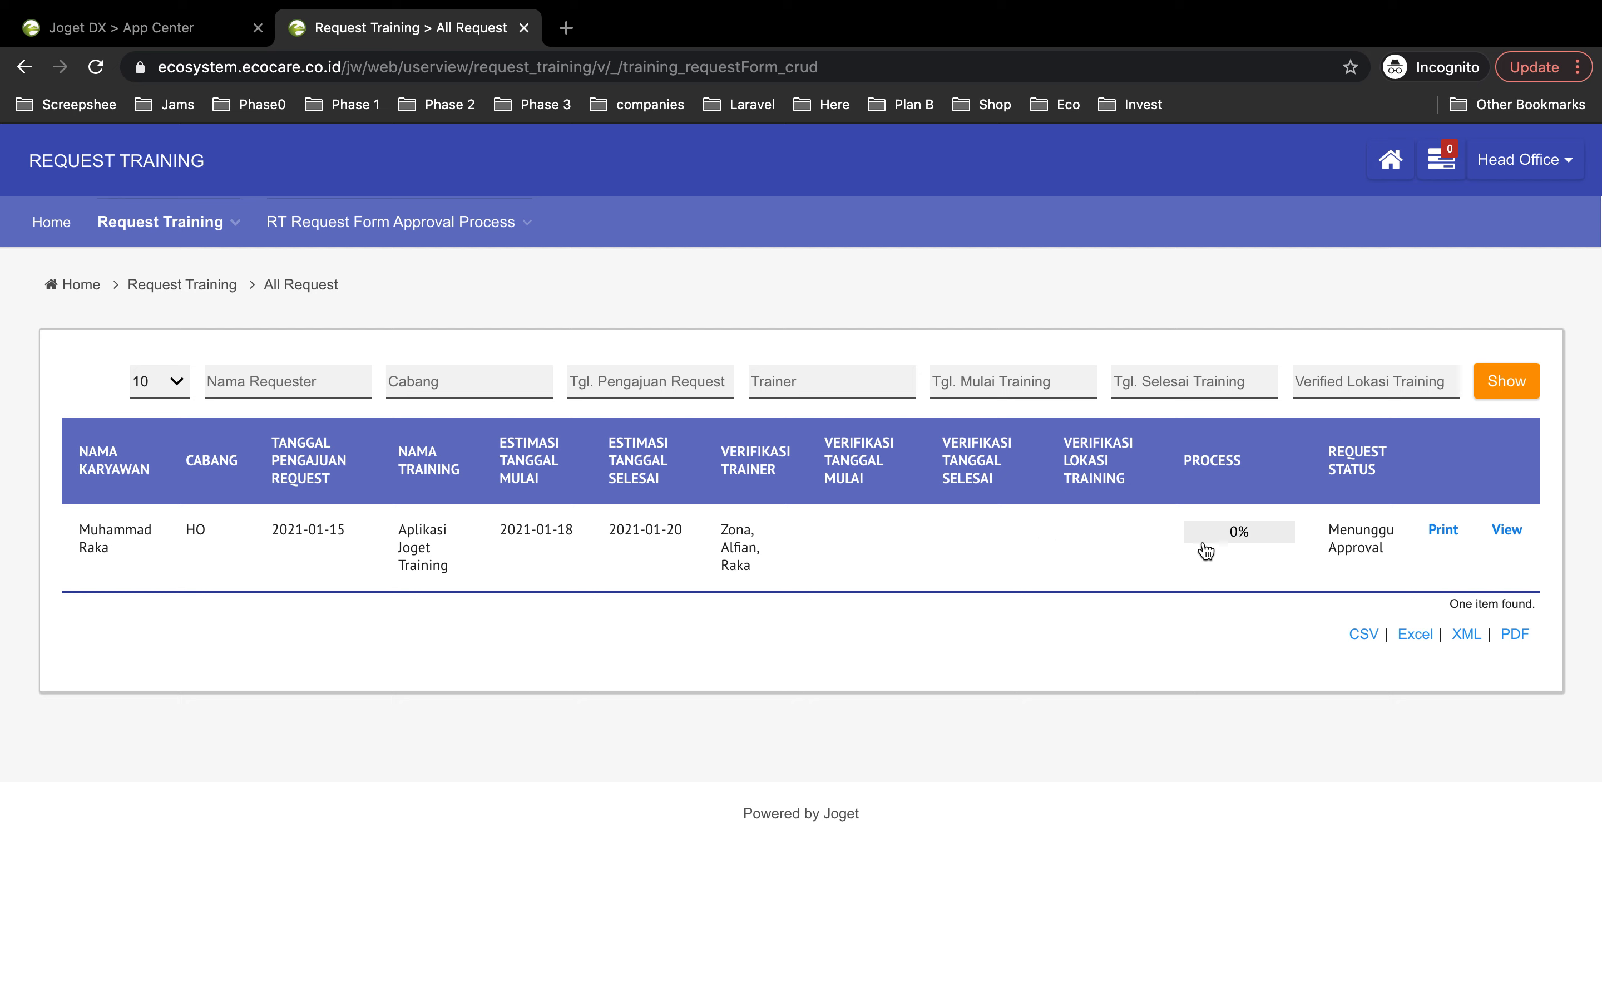
{"action": "left_click", "coordinate": [1267, 534]}
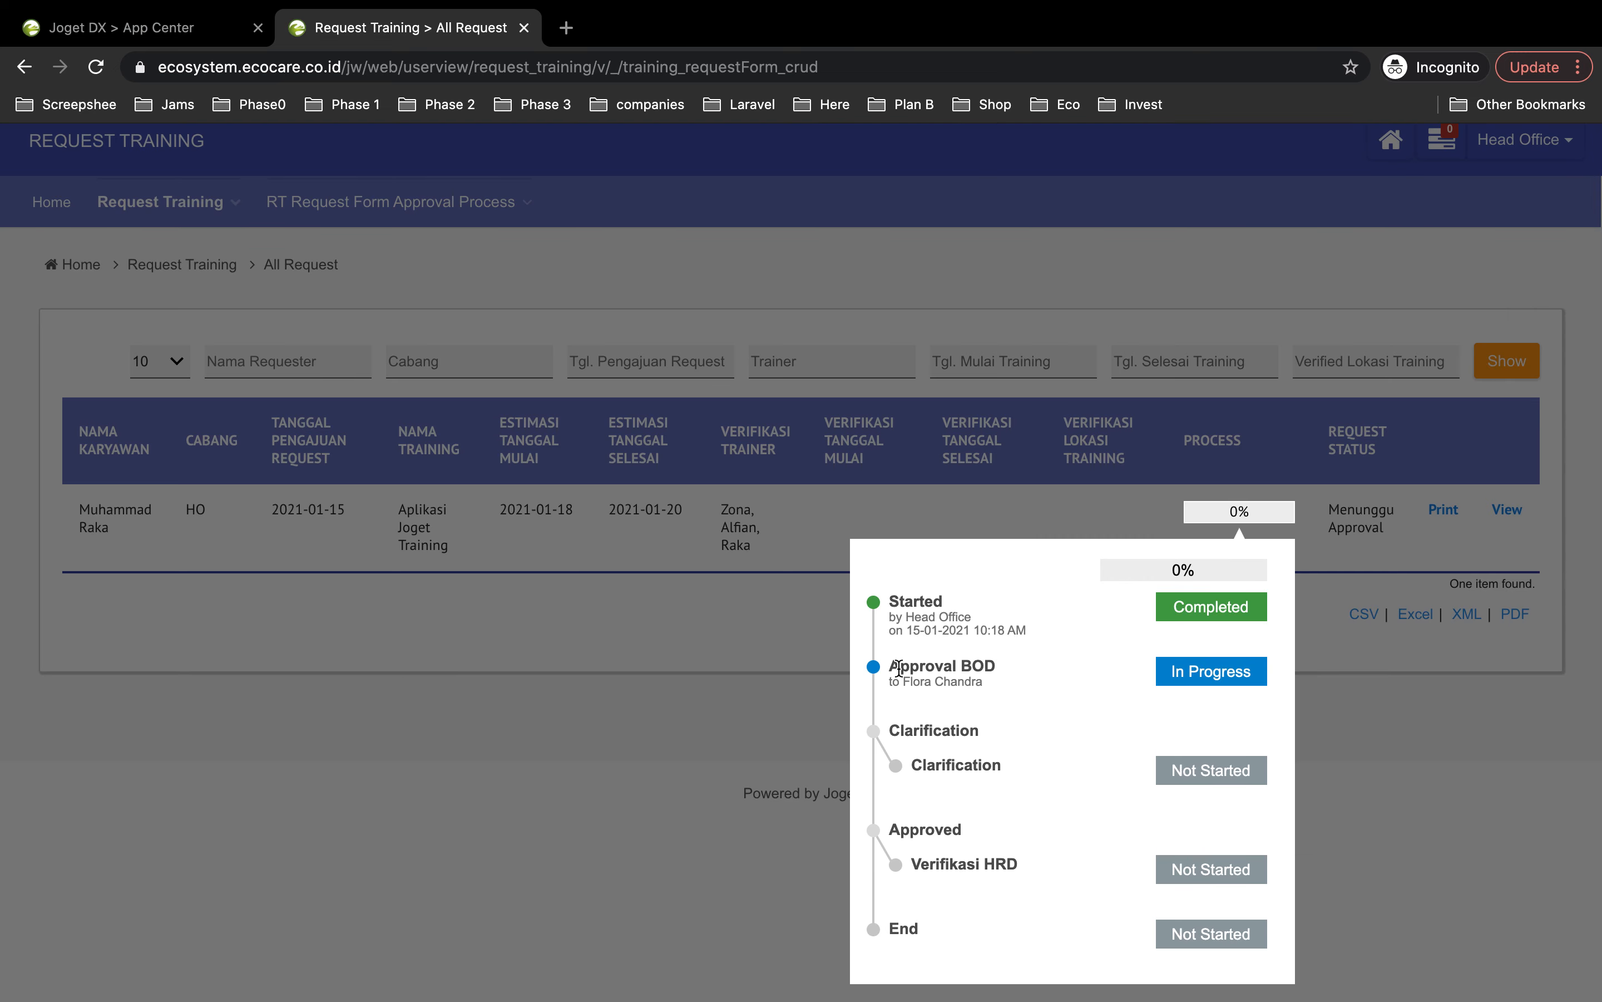
{"action": "left_click", "coordinate": [1519, 762]}
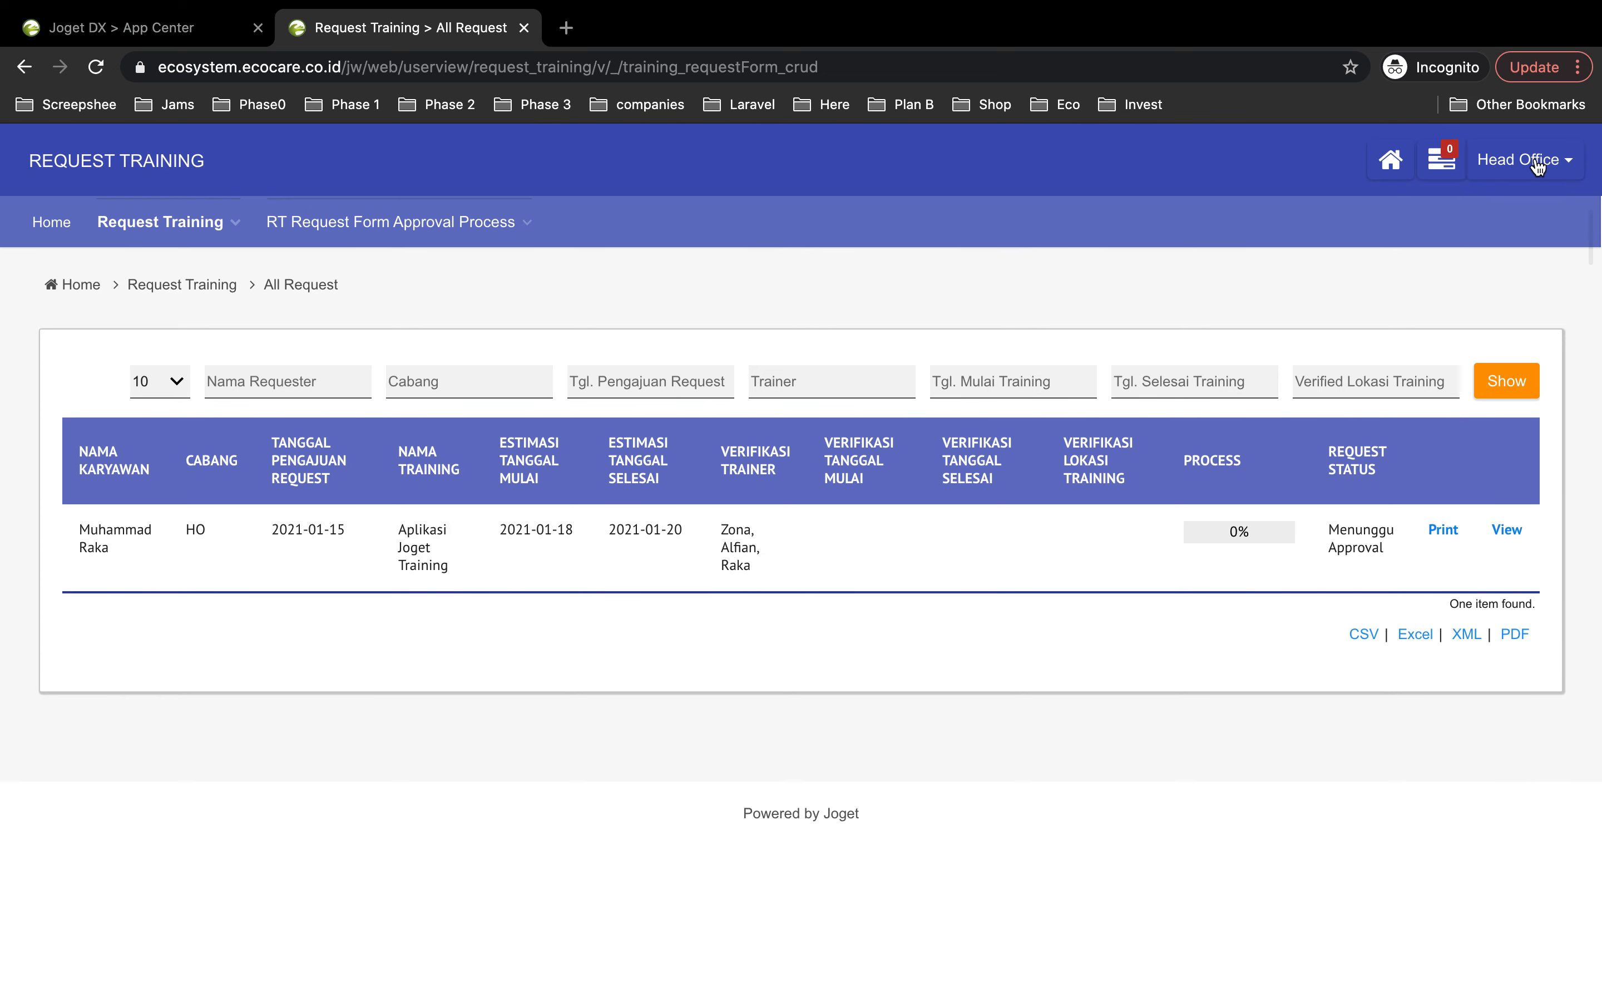
{"action": "left_click", "coordinate": [1535, 168]}
Step: Log out of Head Office and log in with the approver's username and password
{"action": "left_click", "coordinate": [1457, 233]}
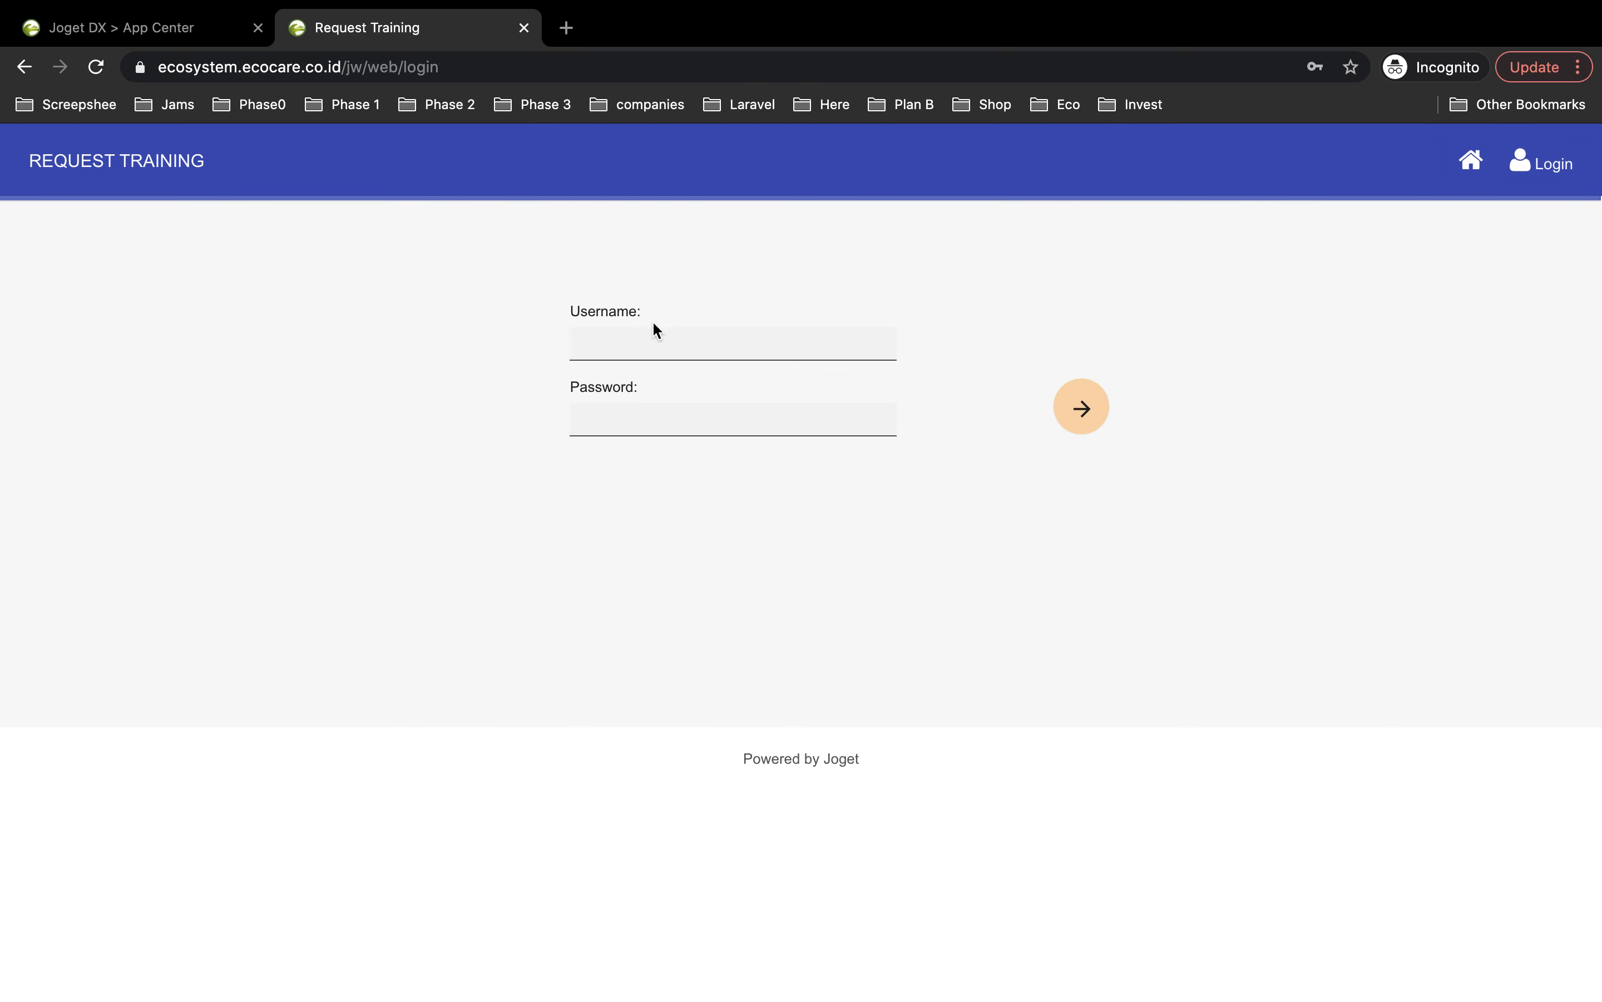
{"action": "left_click", "coordinate": [641, 345]}
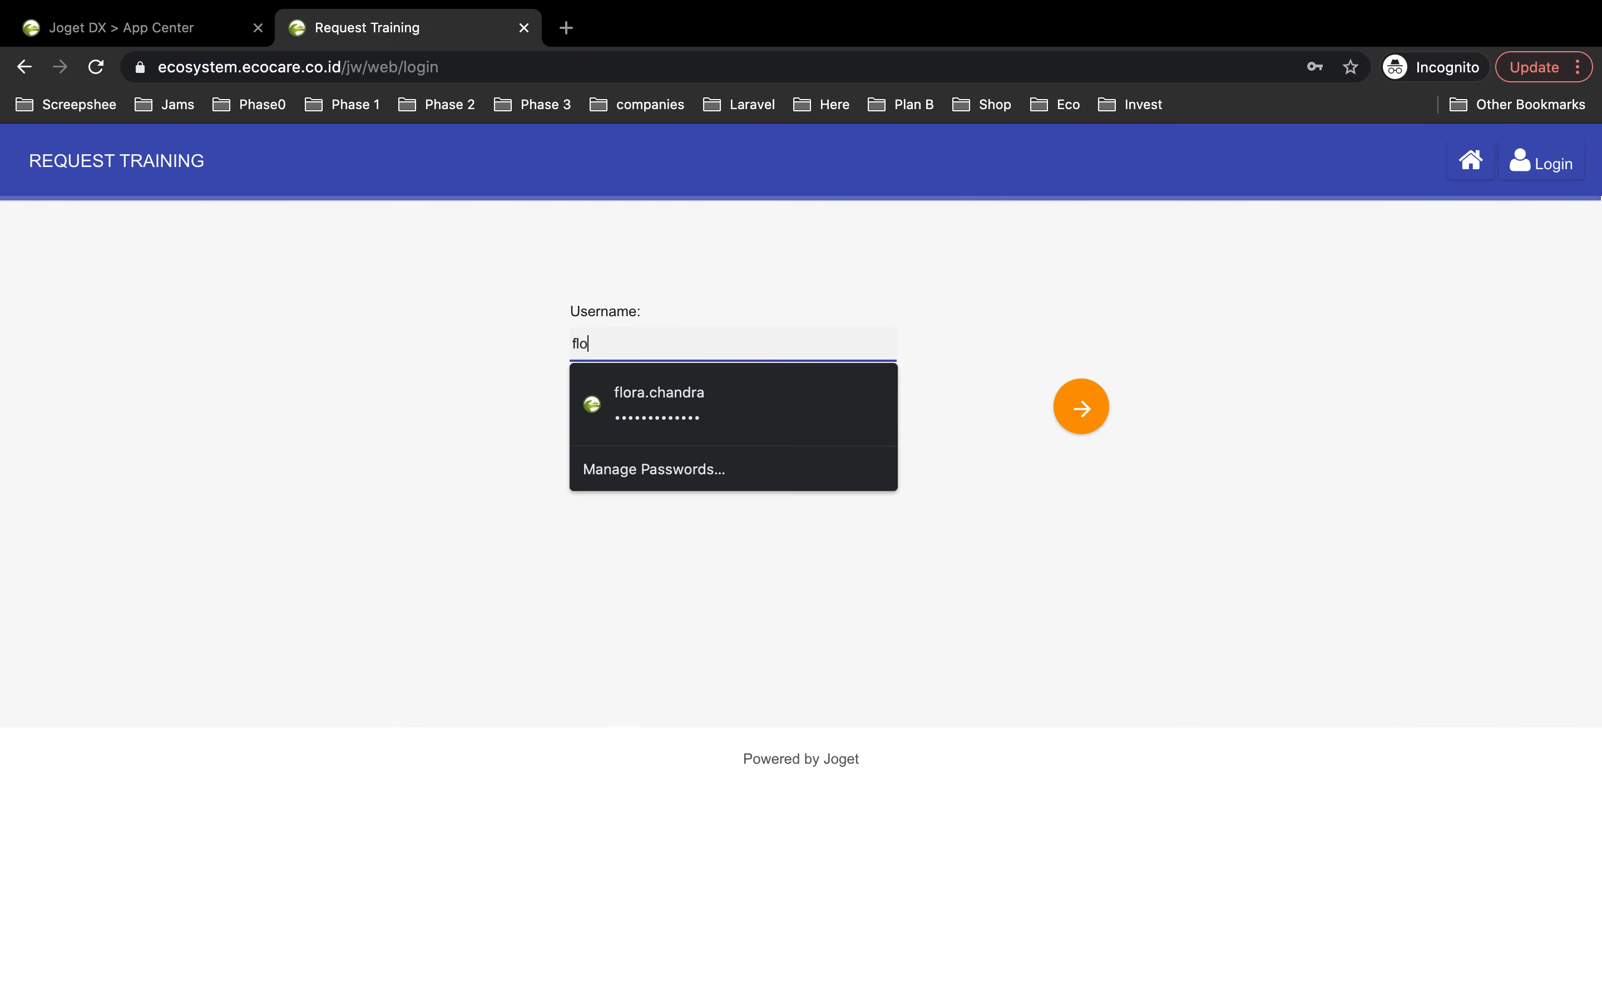
{"action": "key", "text": "Escape"}
{"action": "left_click", "coordinate": [593, 420]}
{"action": "type", "text": "••••"}
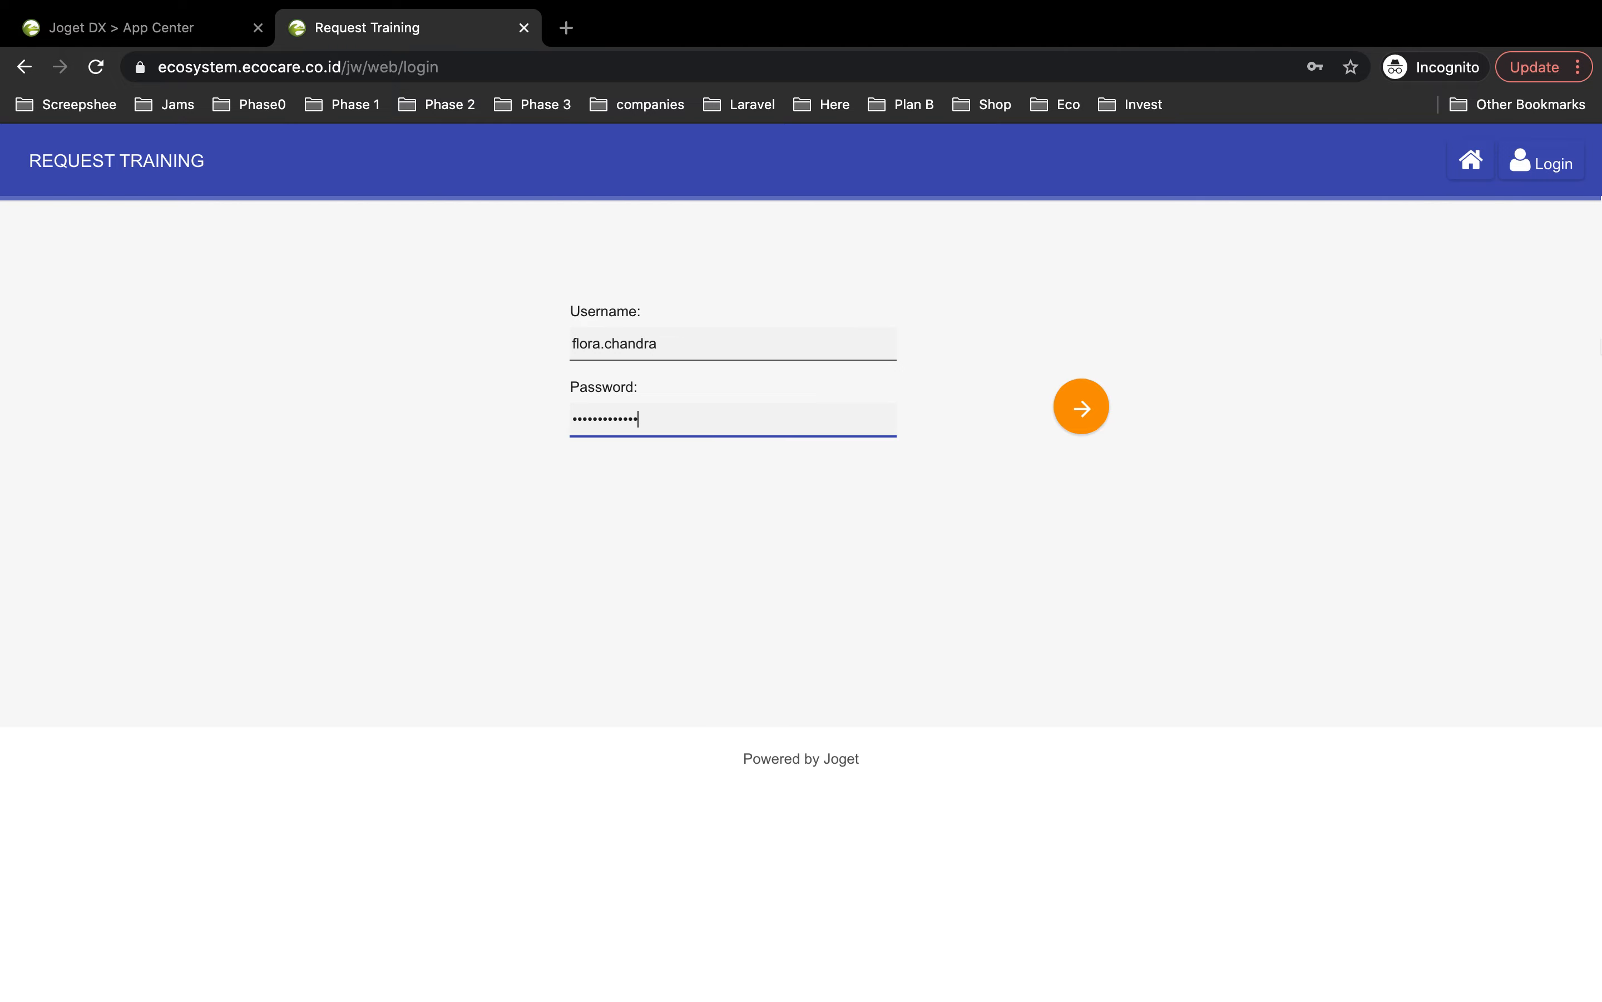
{"action": "left_click", "coordinate": [1062, 411]}
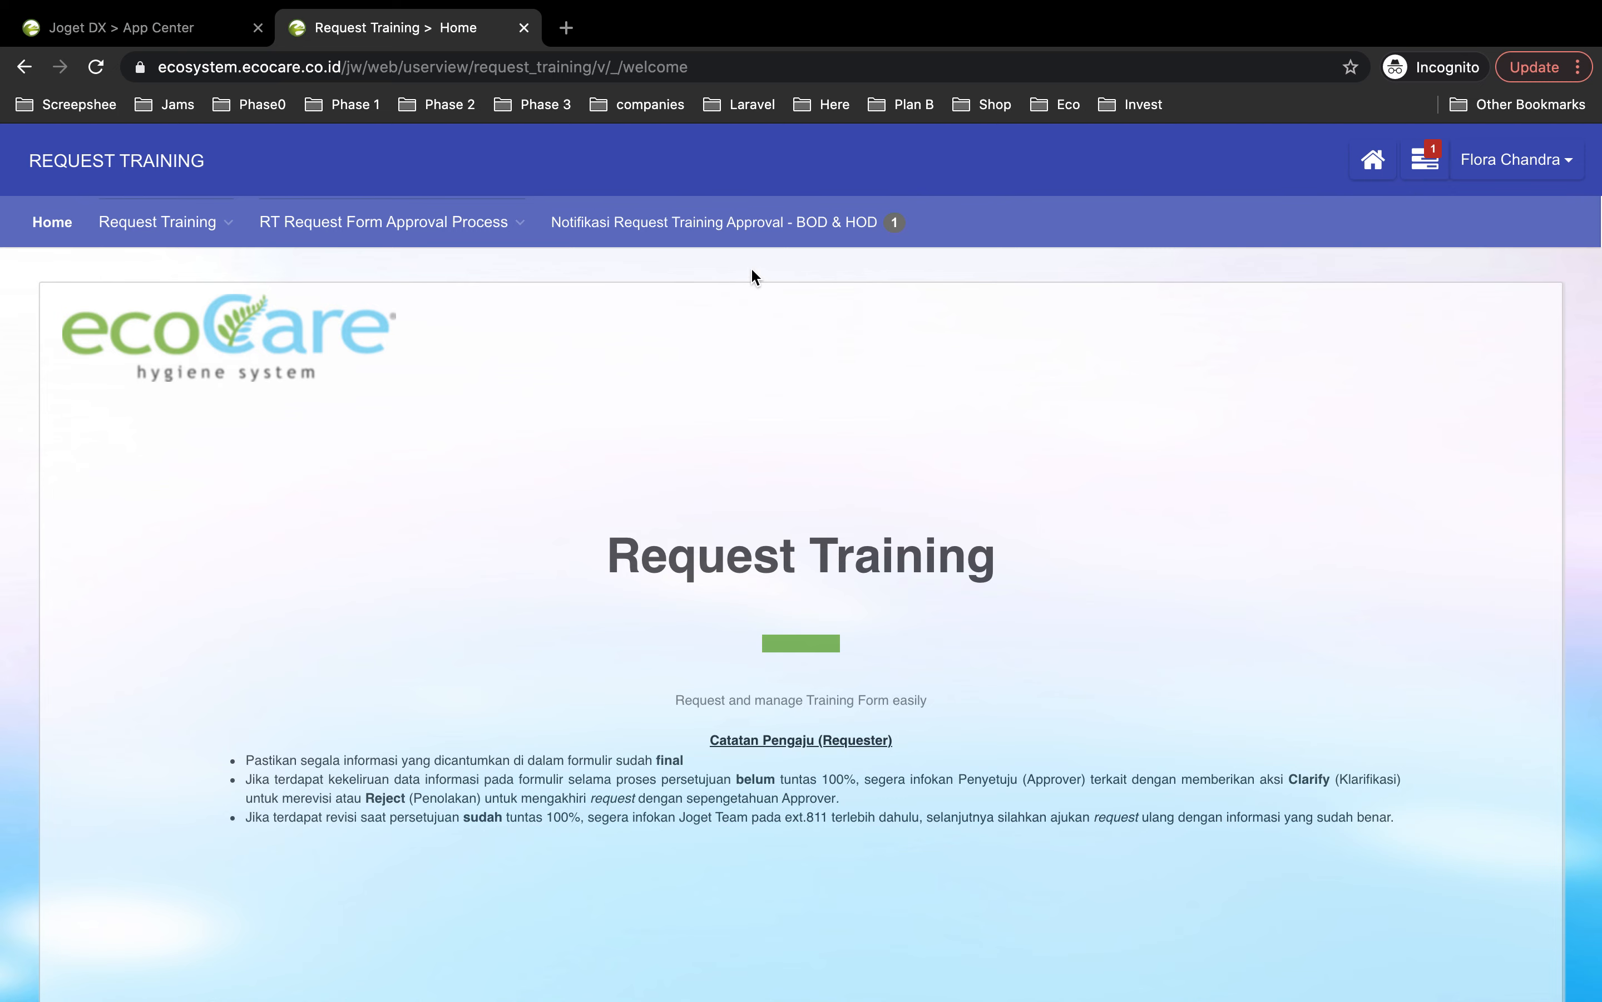
Step: Open the pending approval notification, view the request, add remark 'ok' and approve it
{"action": "left_click", "coordinate": [772, 225]}
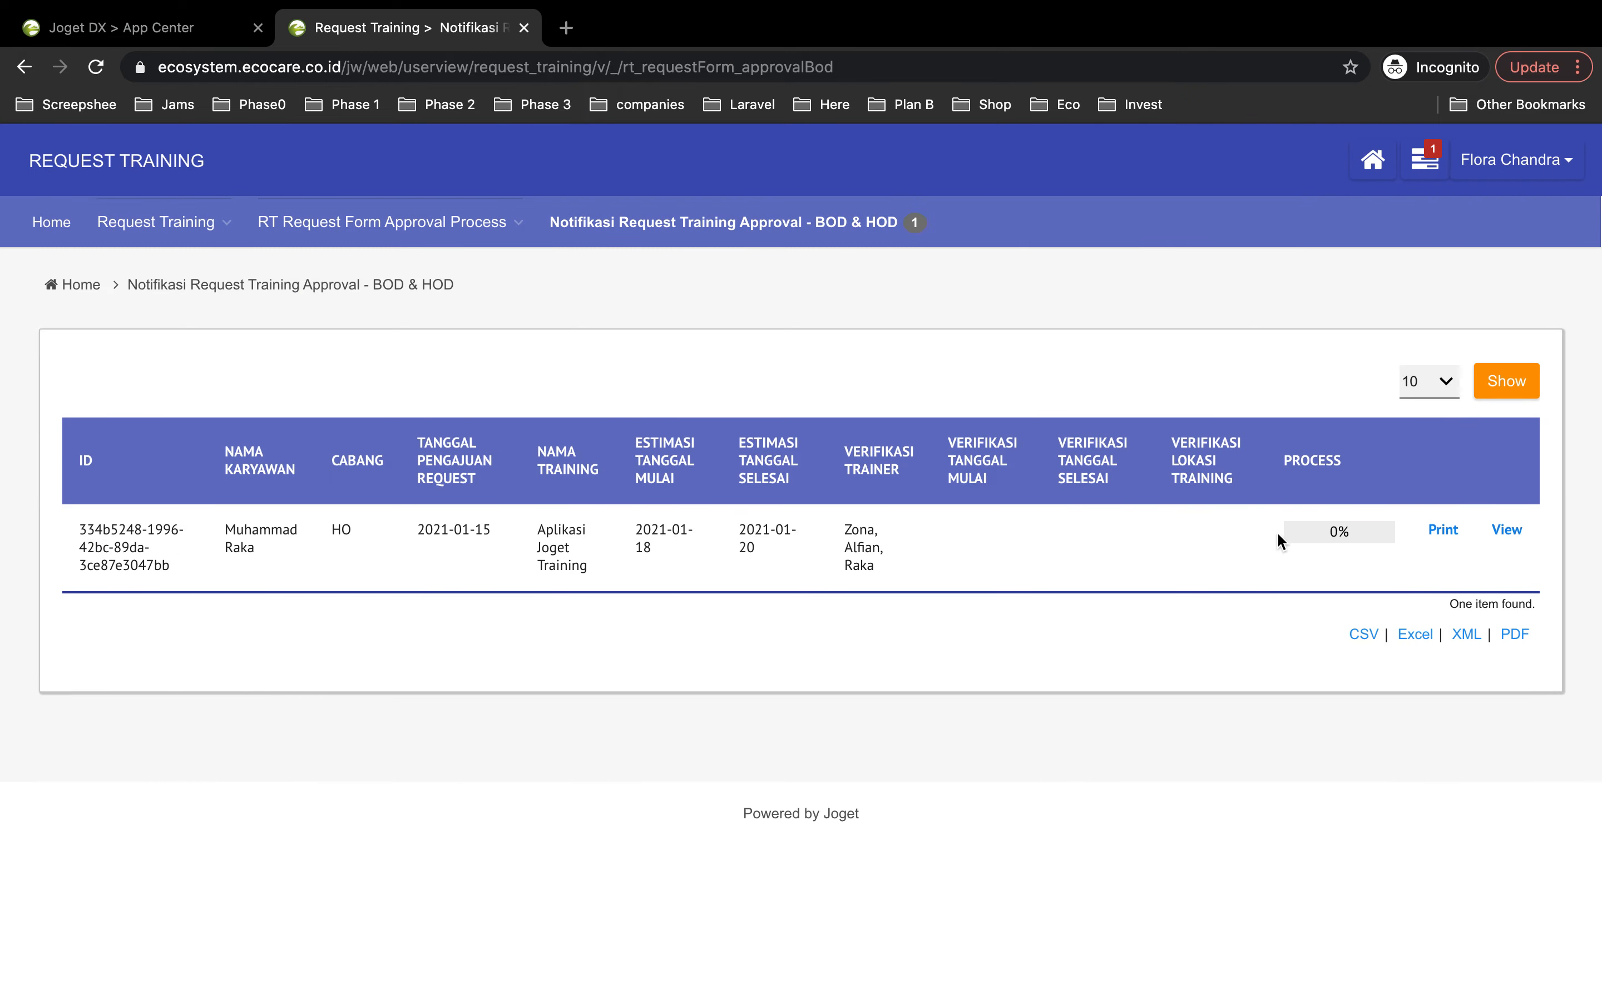
{"action": "left_click", "coordinate": [1505, 532]}
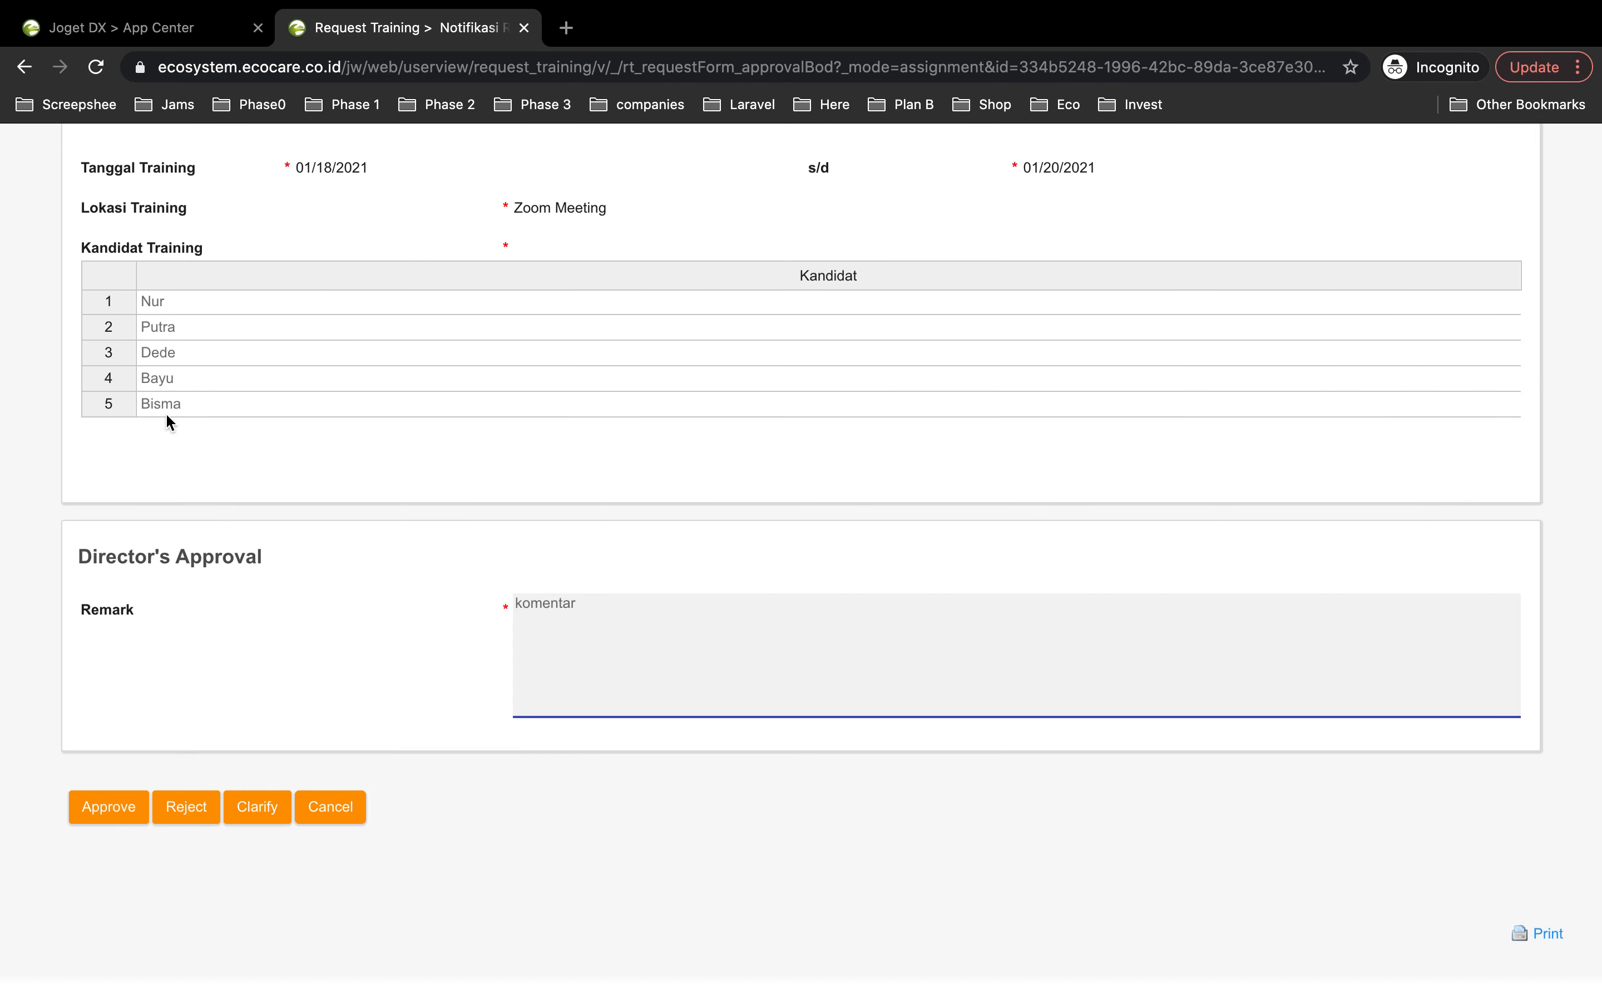
{"action": "scroll", "coordinate": [166, 411], "scroll_direction": "up", "scroll_amount": 6}
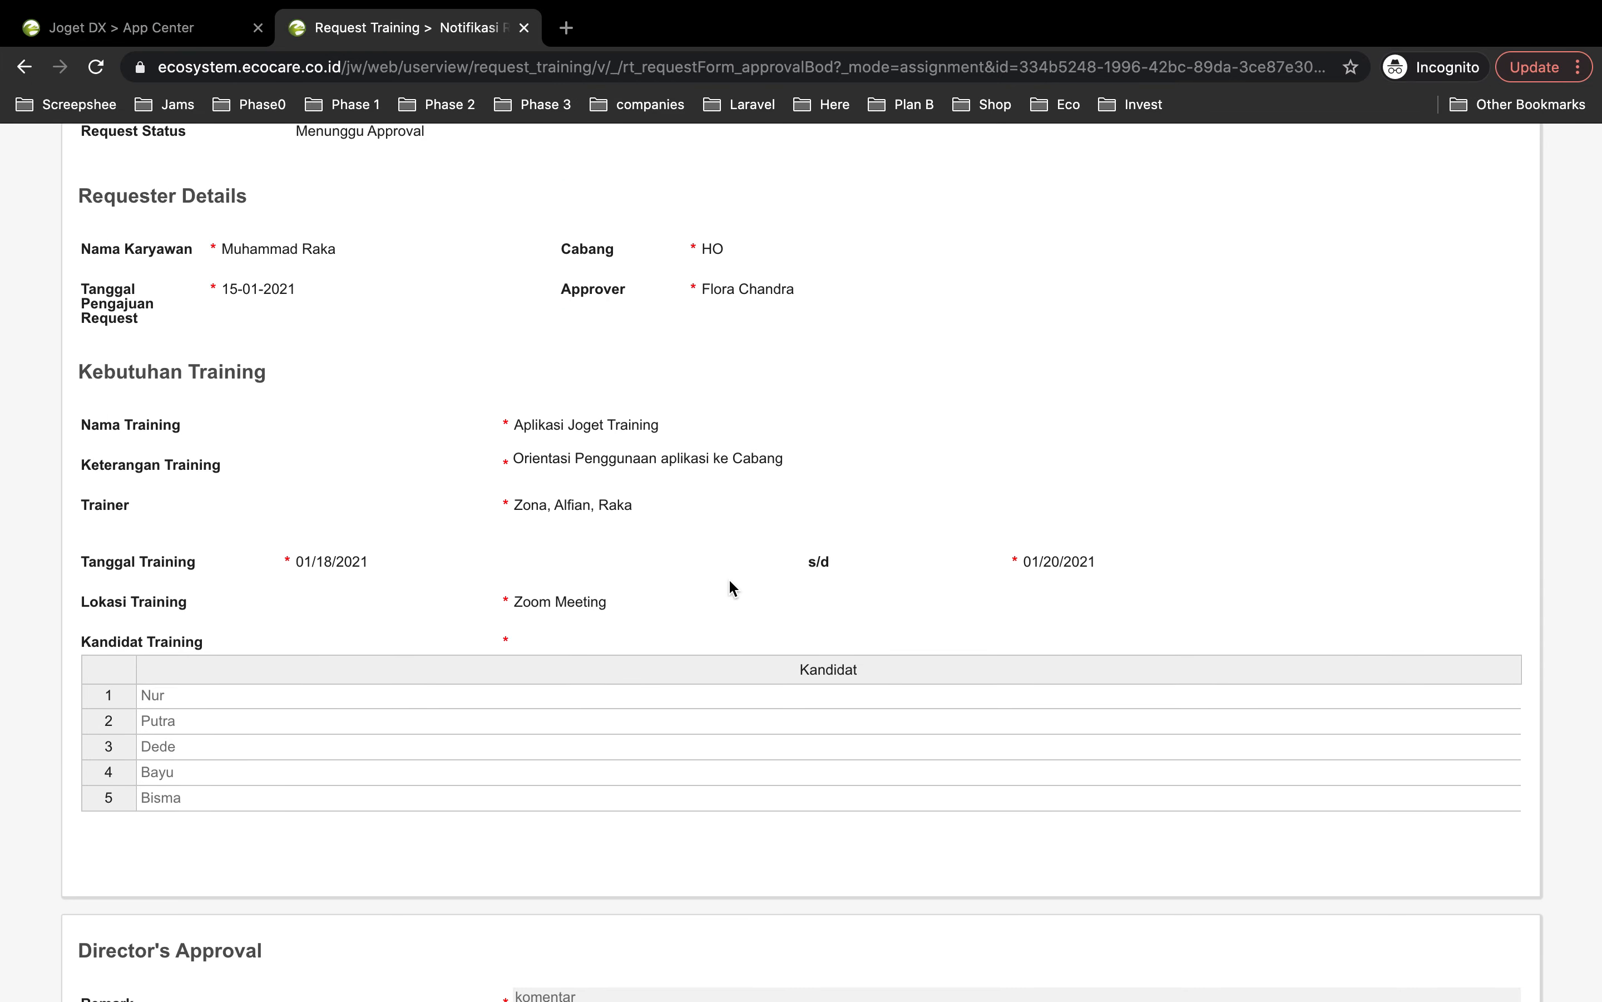
{"action": "scroll", "coordinate": [729, 578], "scroll_direction": "down", "scroll_amount": 3}
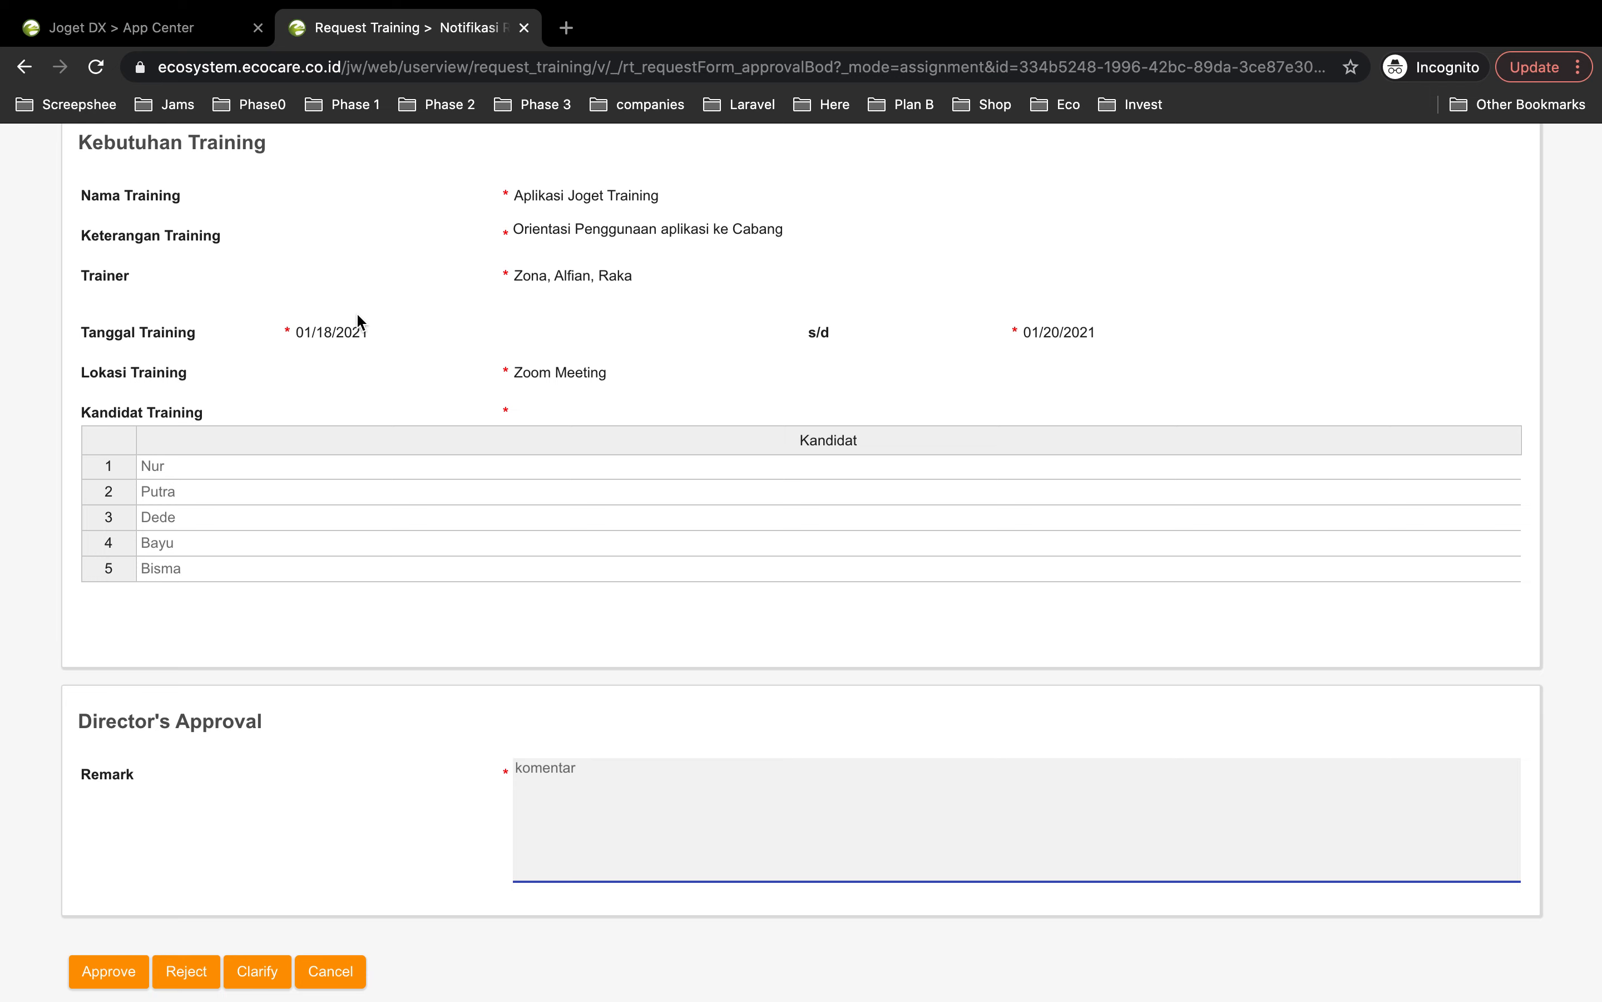
{"action": "type", "text": "oke"}
{"action": "left_click", "coordinate": [114, 969]}
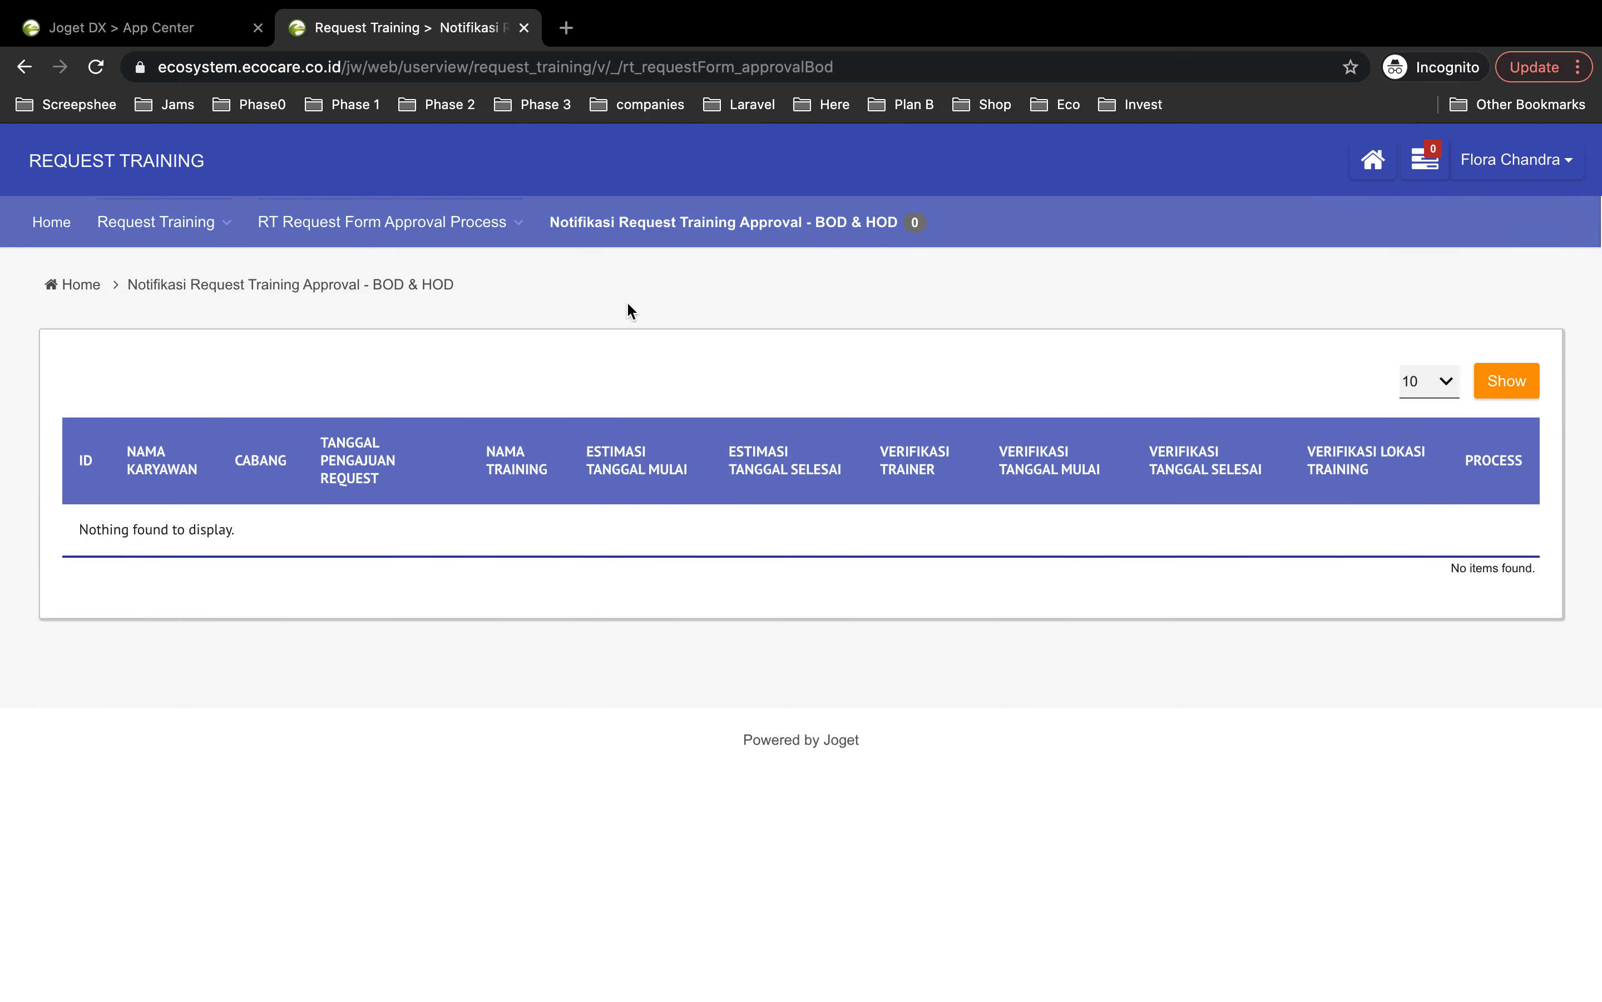
{"action": "left_click", "coordinate": [157, 222]}
Step: Check the request's progress at 50% in All Request, then log out the approver
{"action": "left_click", "coordinate": [150, 265]}
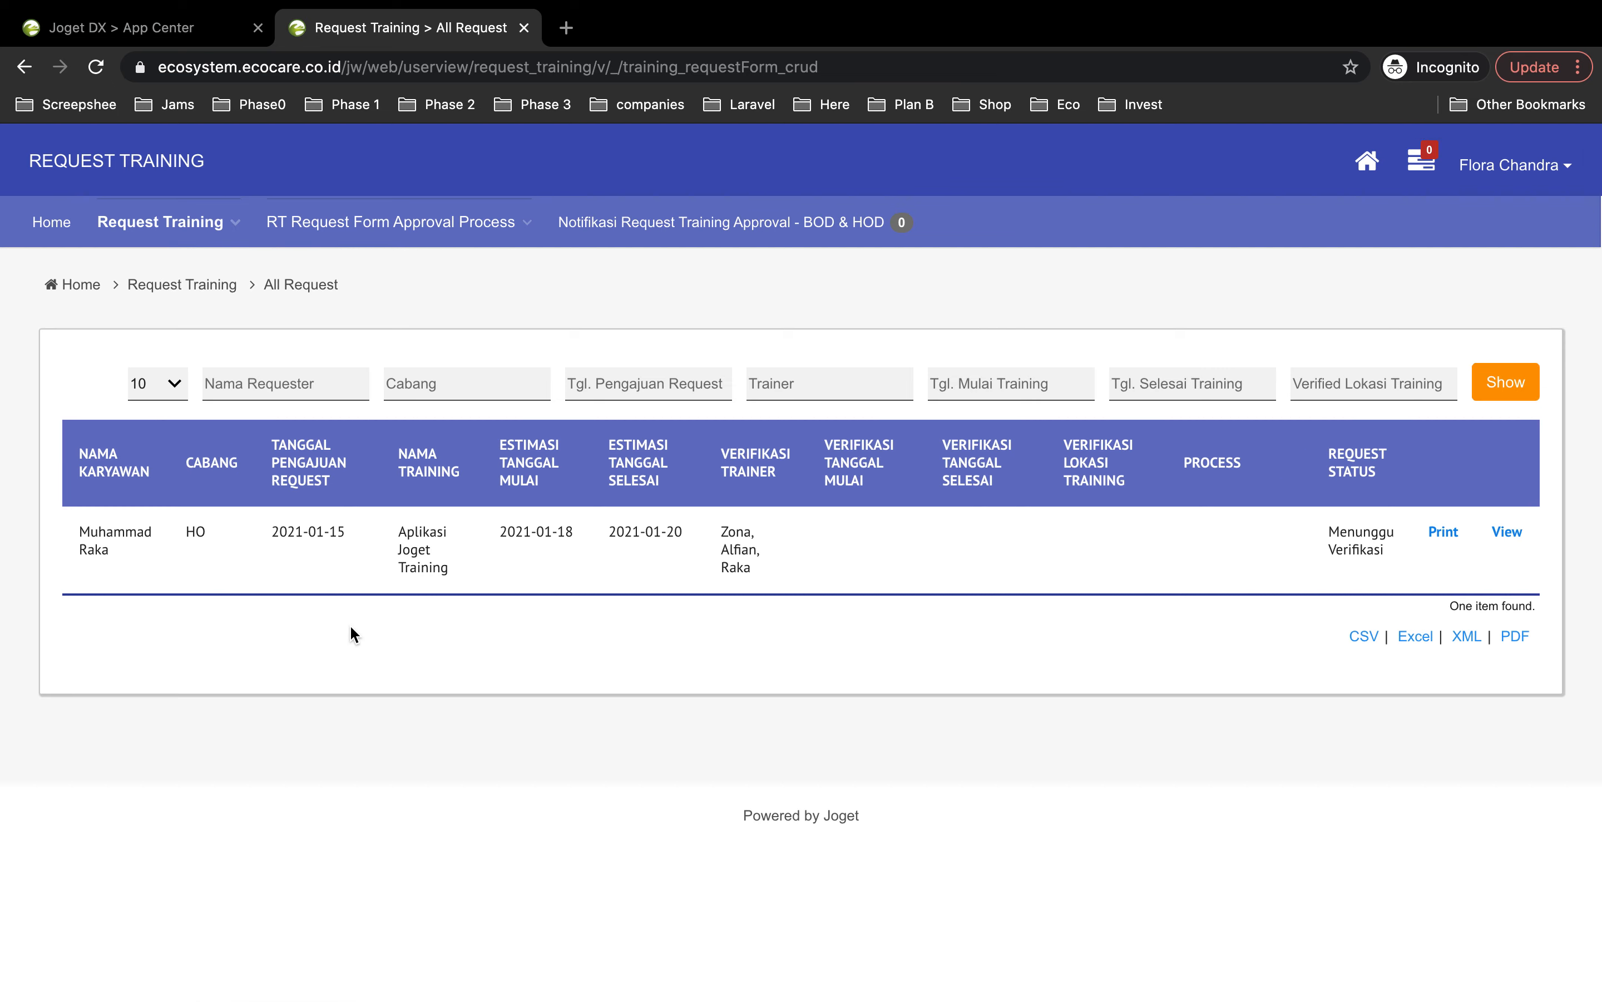
{"action": "left_click", "coordinate": [1225, 533]}
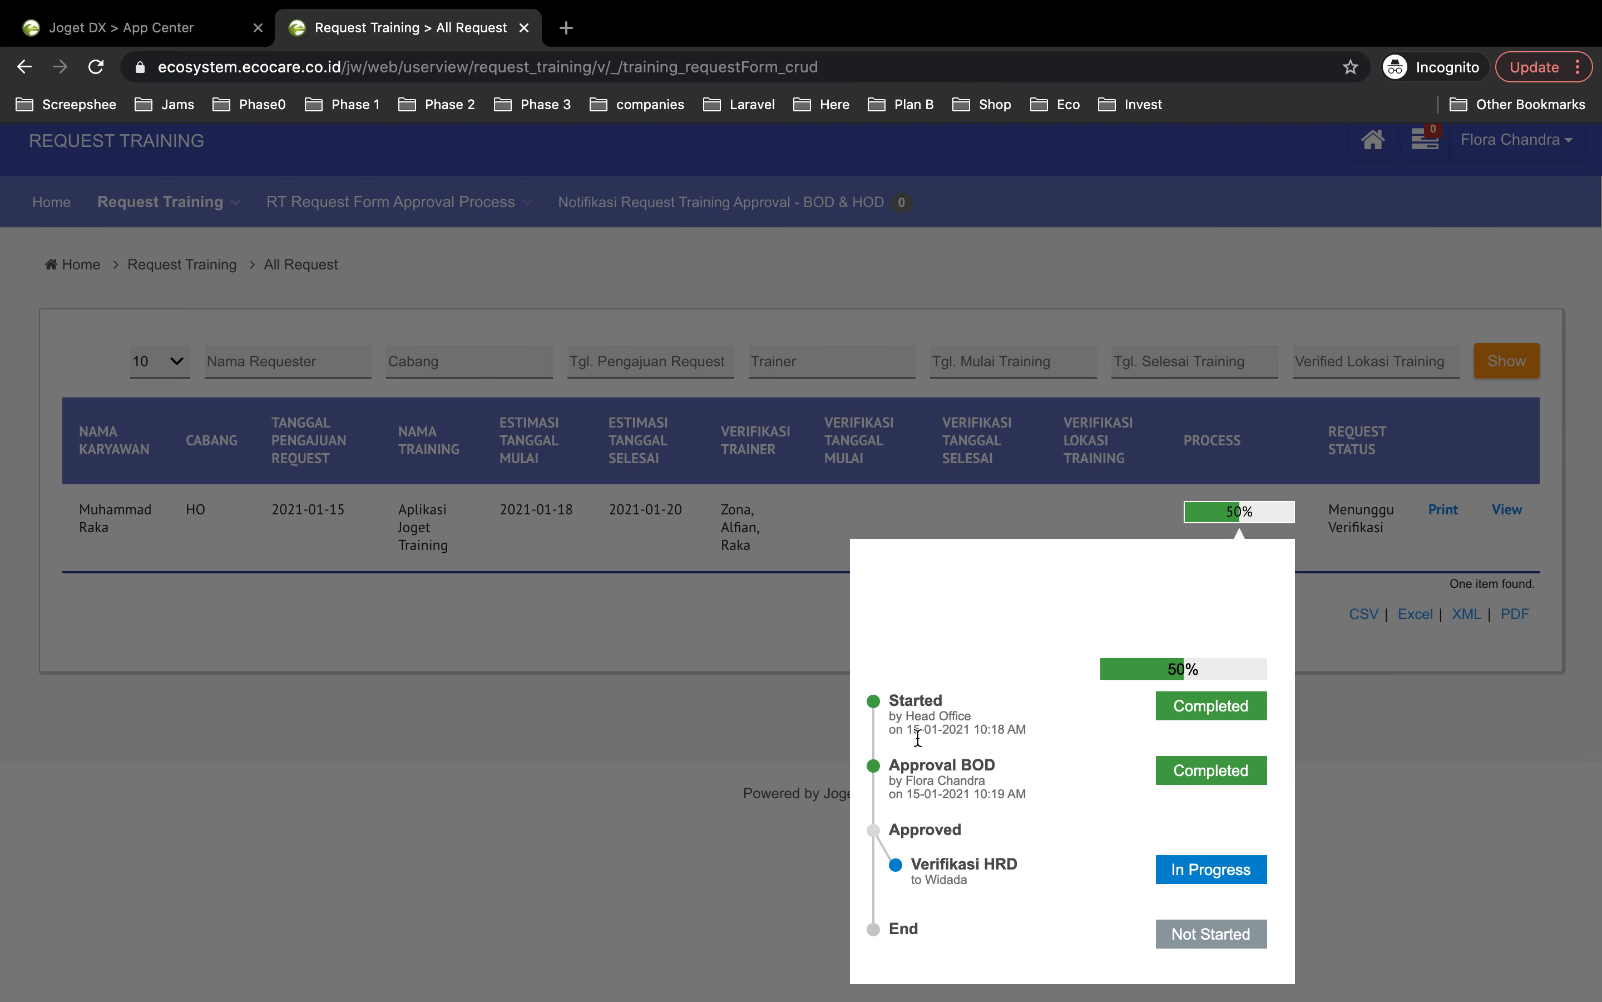
{"action": "left_click", "coordinate": [1434, 842]}
{"action": "left_click", "coordinate": [1483, 160]}
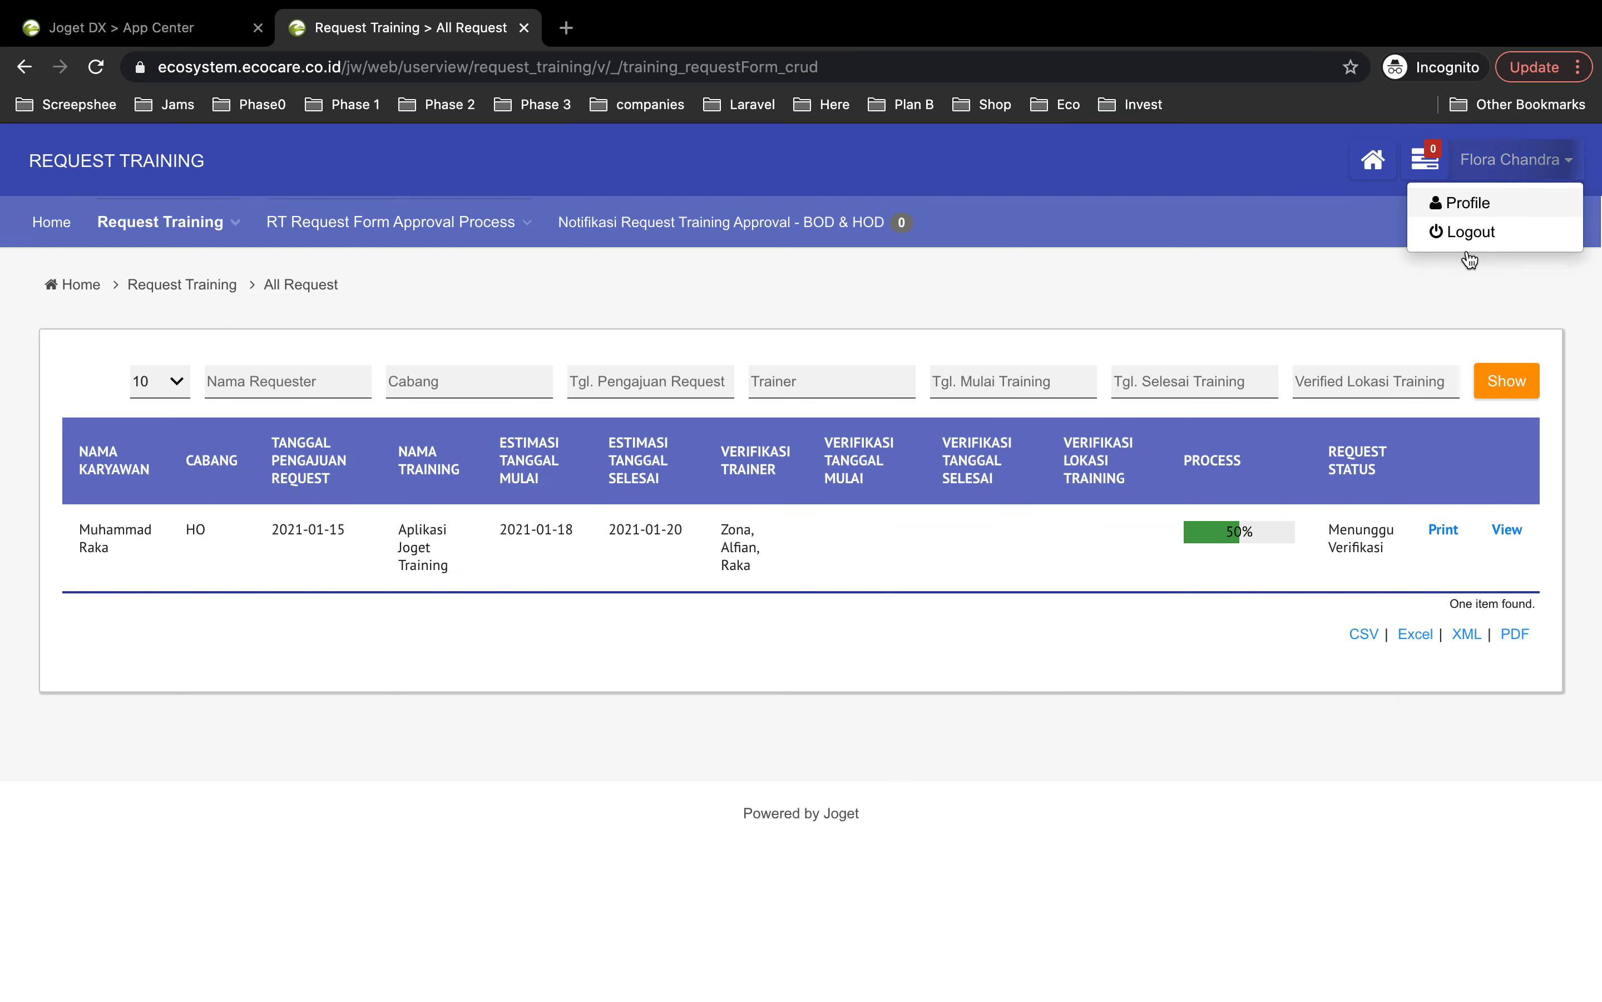
{"action": "left_click", "coordinate": [1443, 232]}
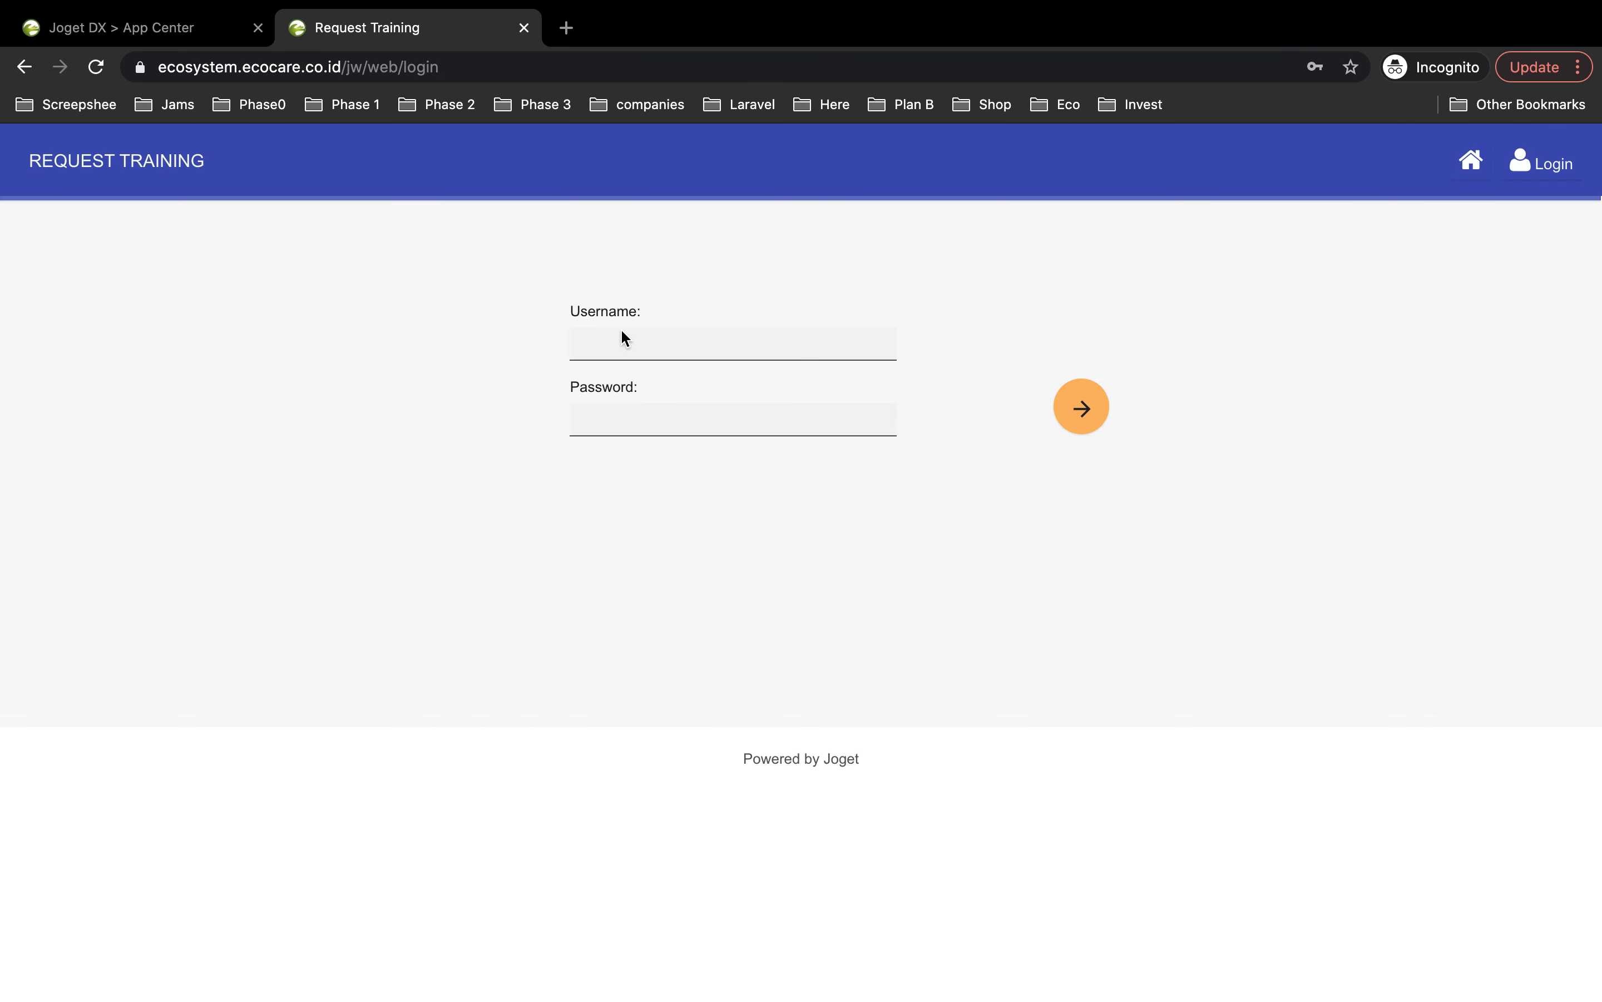
Step: Log in to Joget DX with the HR verifier's username and password
{"action": "left_click", "coordinate": [625, 340]}
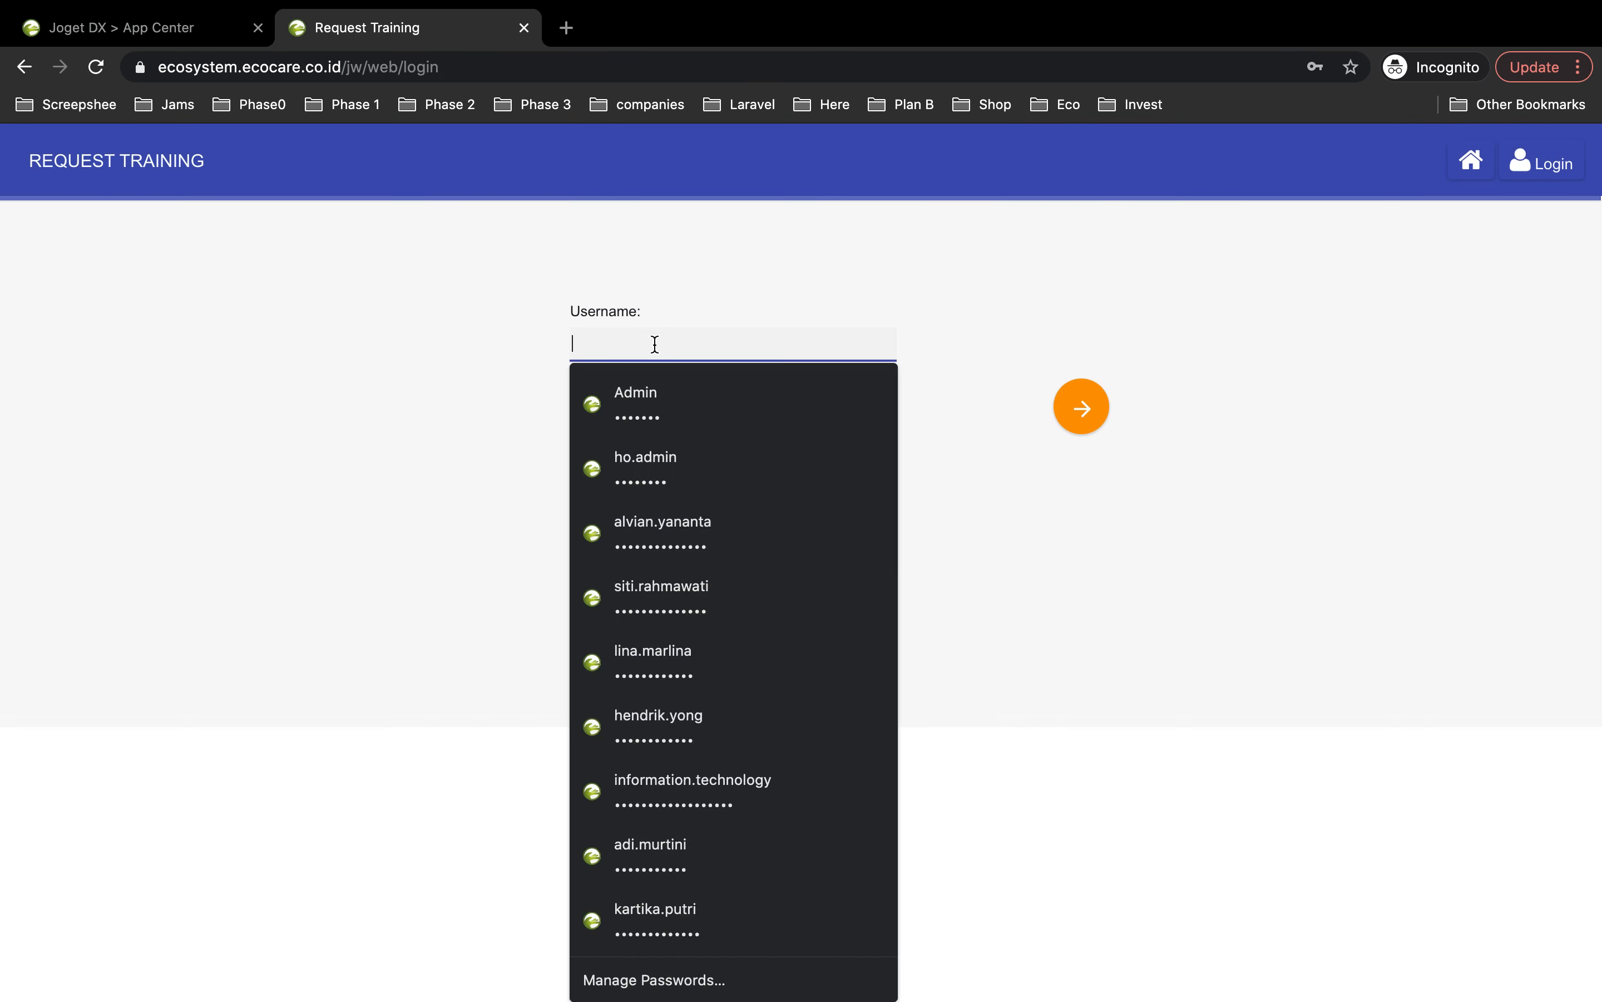
{"action": "type", "text": "widada"}
{"action": "key", "text": "Escape"}
{"action": "left_click", "coordinate": [636, 427]}
{"action": "type", "text": "••"}
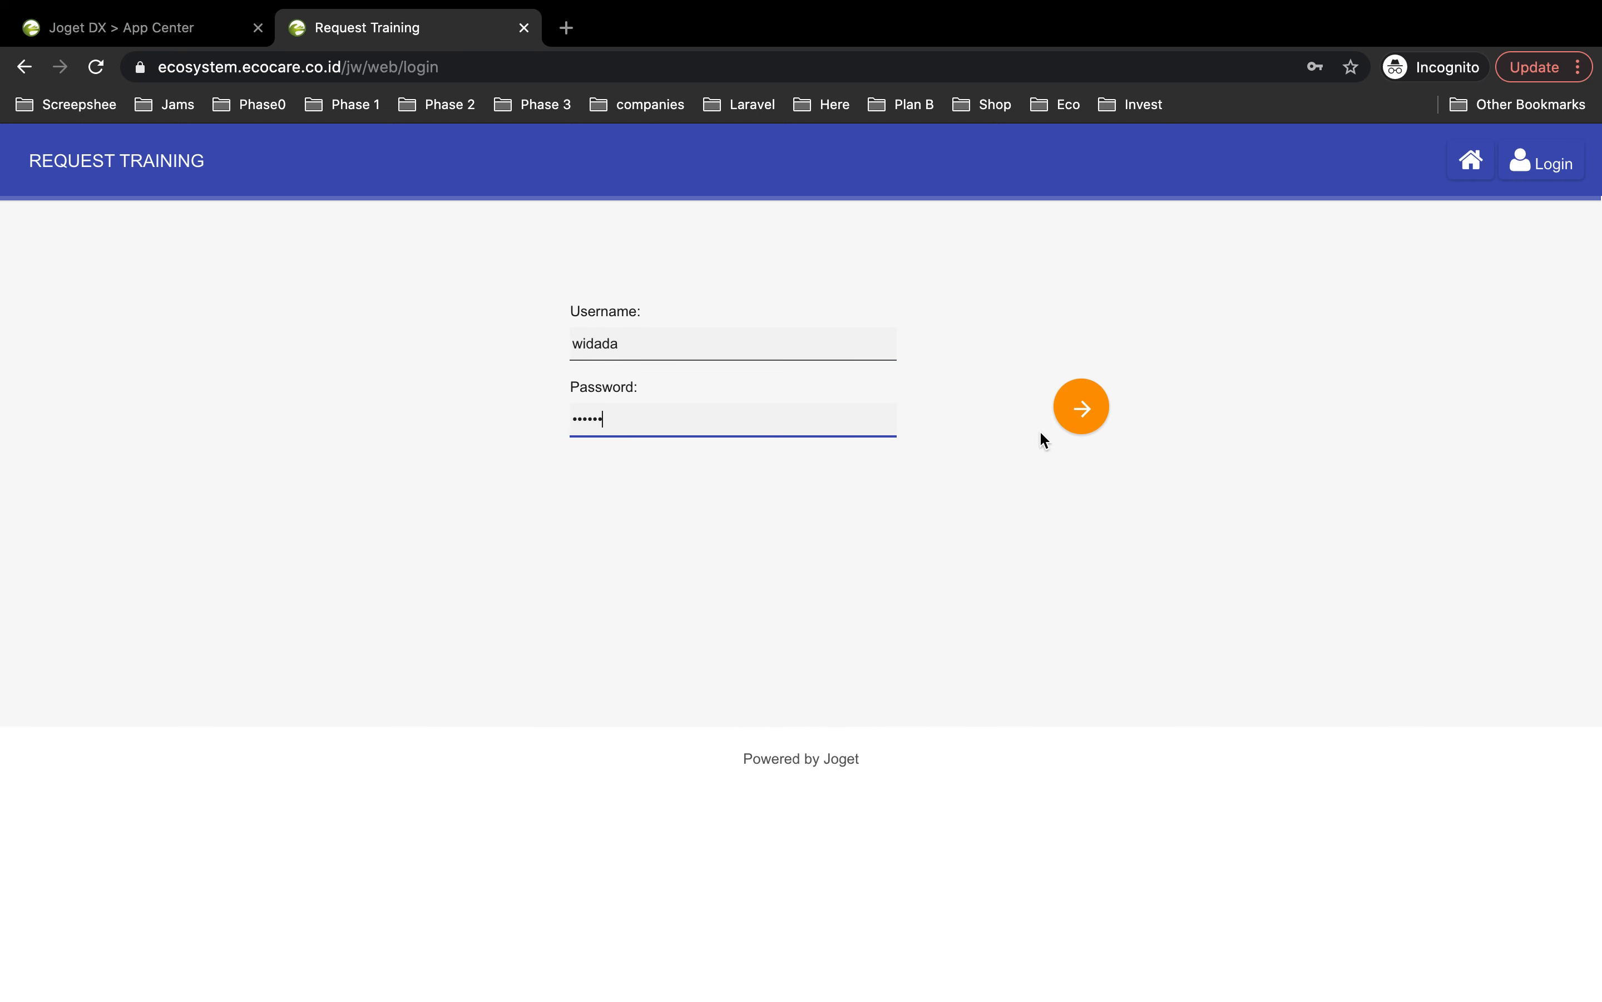
{"action": "left_click", "coordinate": [1082, 407]}
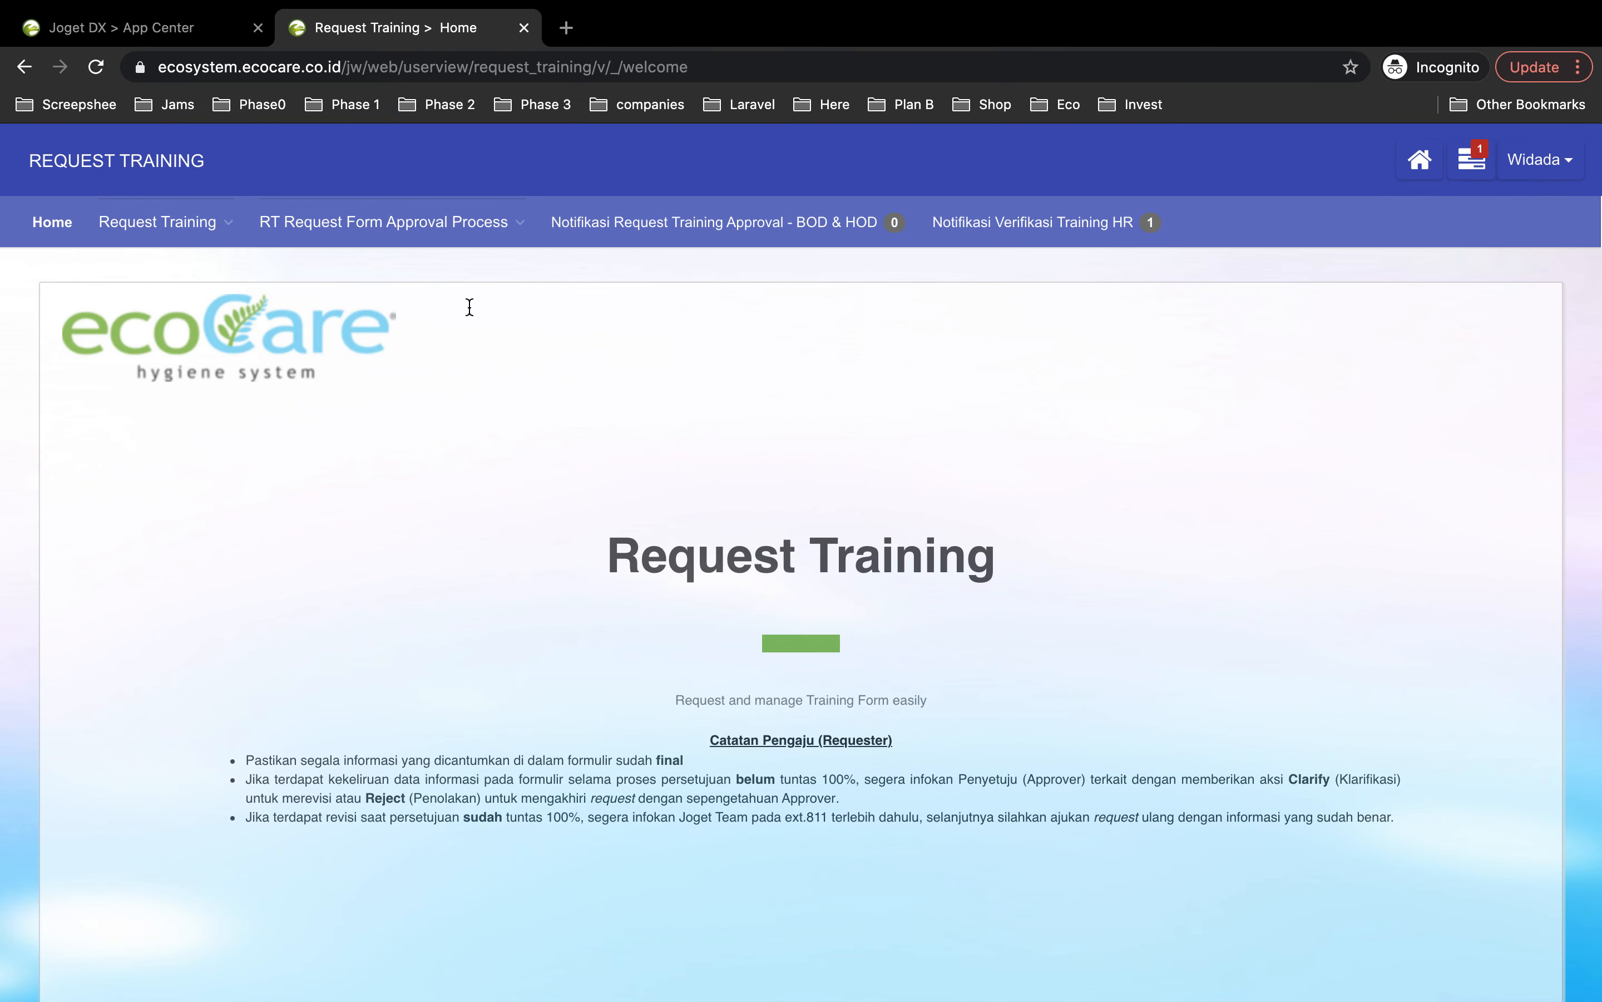
Step: From Notifikasi Verifikasi Training HR, view the Aplikasi Joget Training request and review its form
{"action": "left_click", "coordinate": [149, 223]}
{"action": "left_click", "coordinate": [1127, 236]}
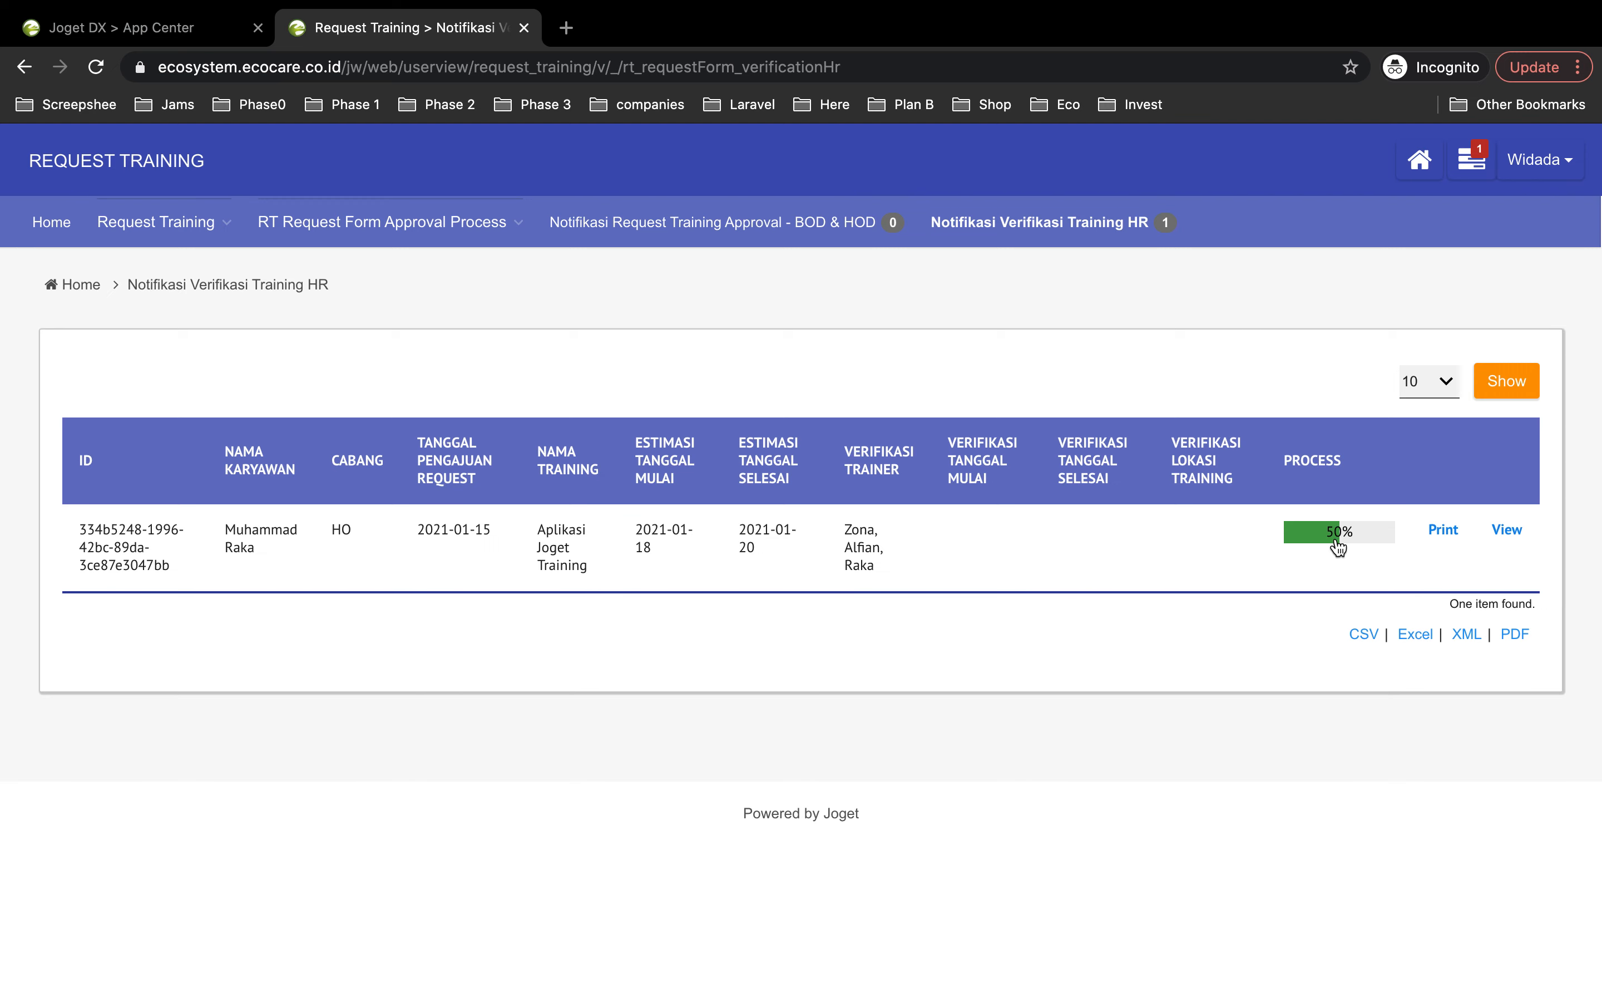
{"action": "left_click", "coordinate": [1508, 533]}
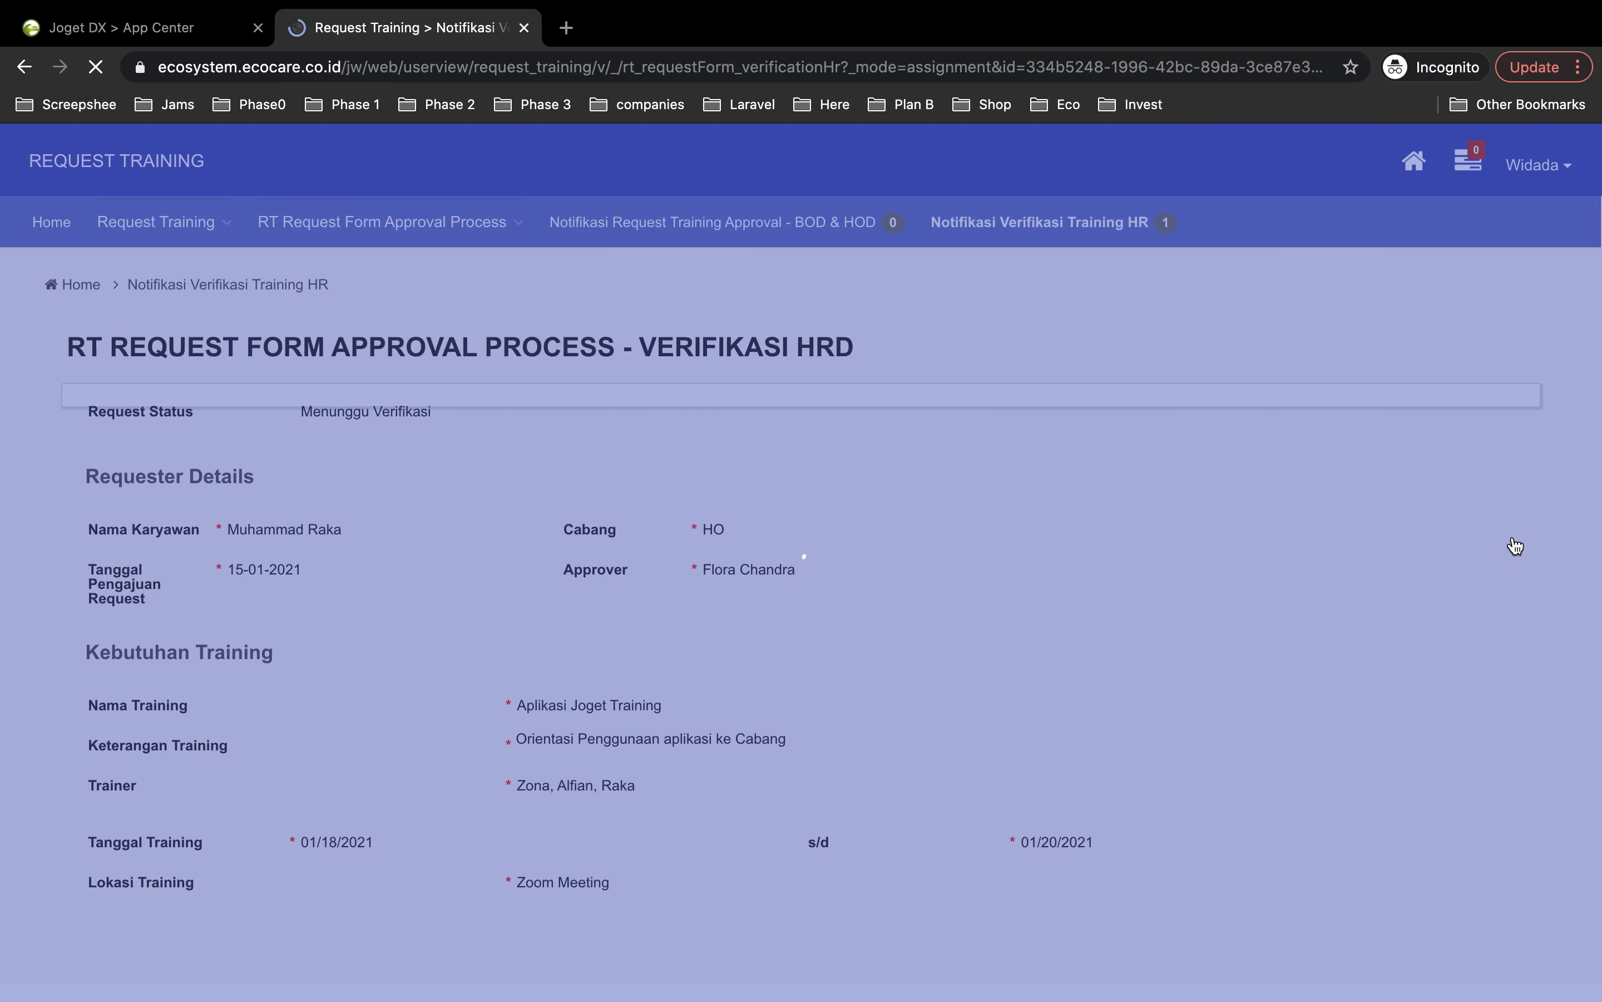
{"action": "scroll", "coordinate": [447, 719], "scroll_direction": "down", "scroll_amount": 15}
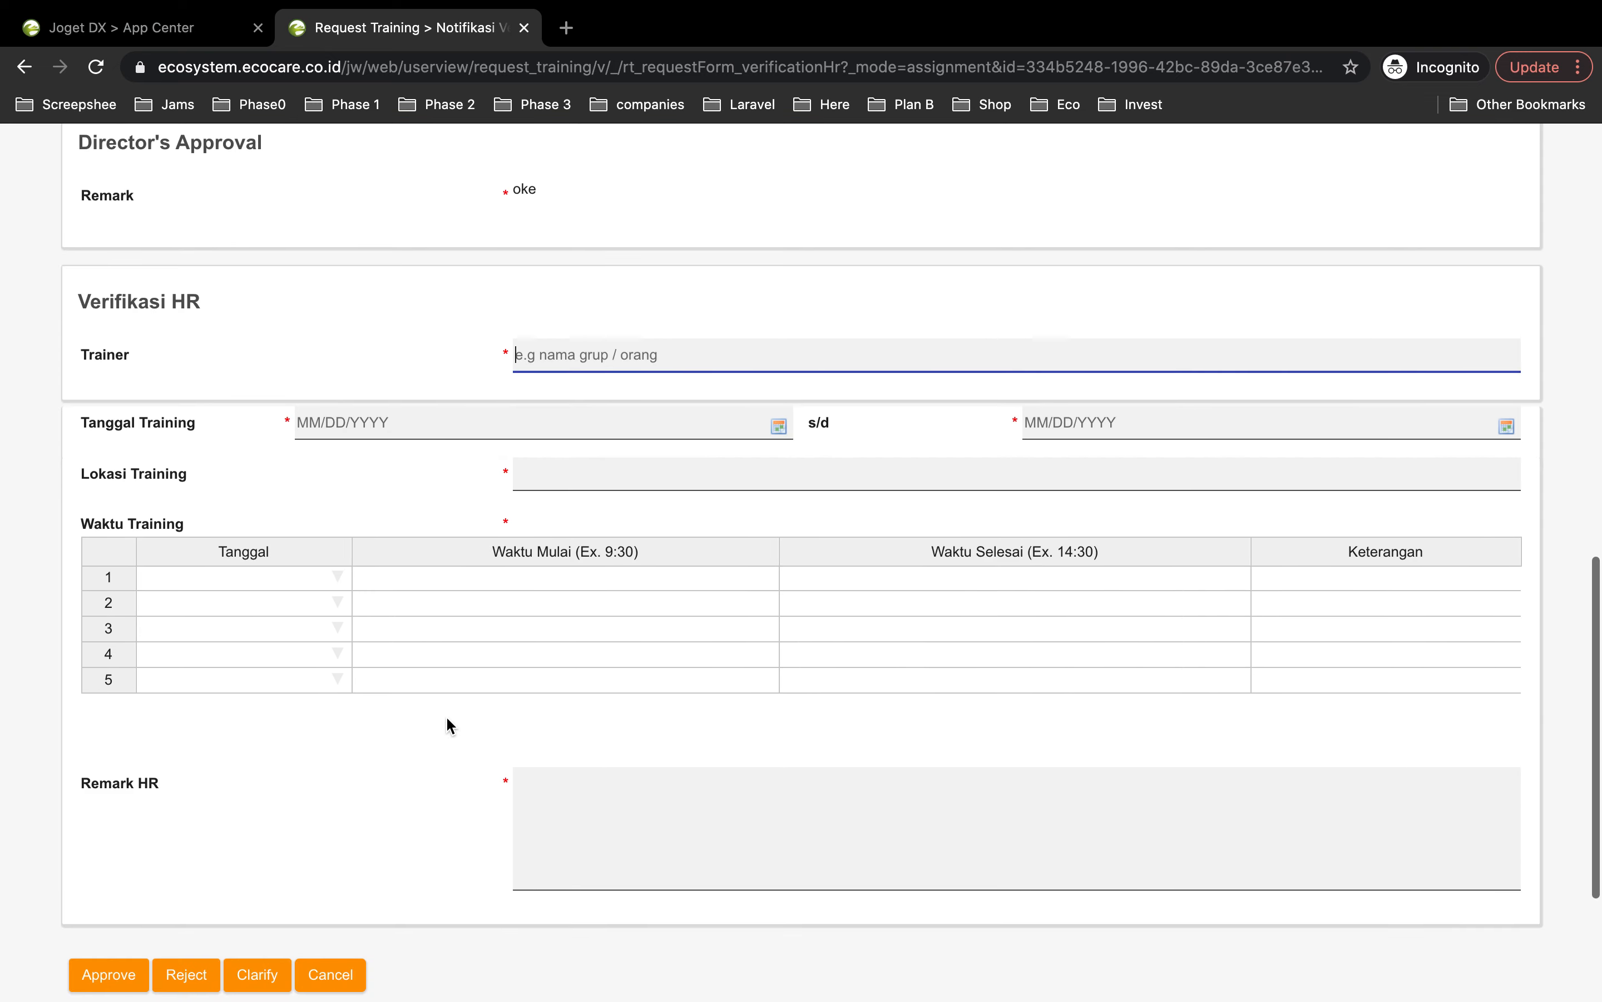
{"action": "scroll", "coordinate": [447, 726], "scroll_direction": "up", "scroll_amount": 15}
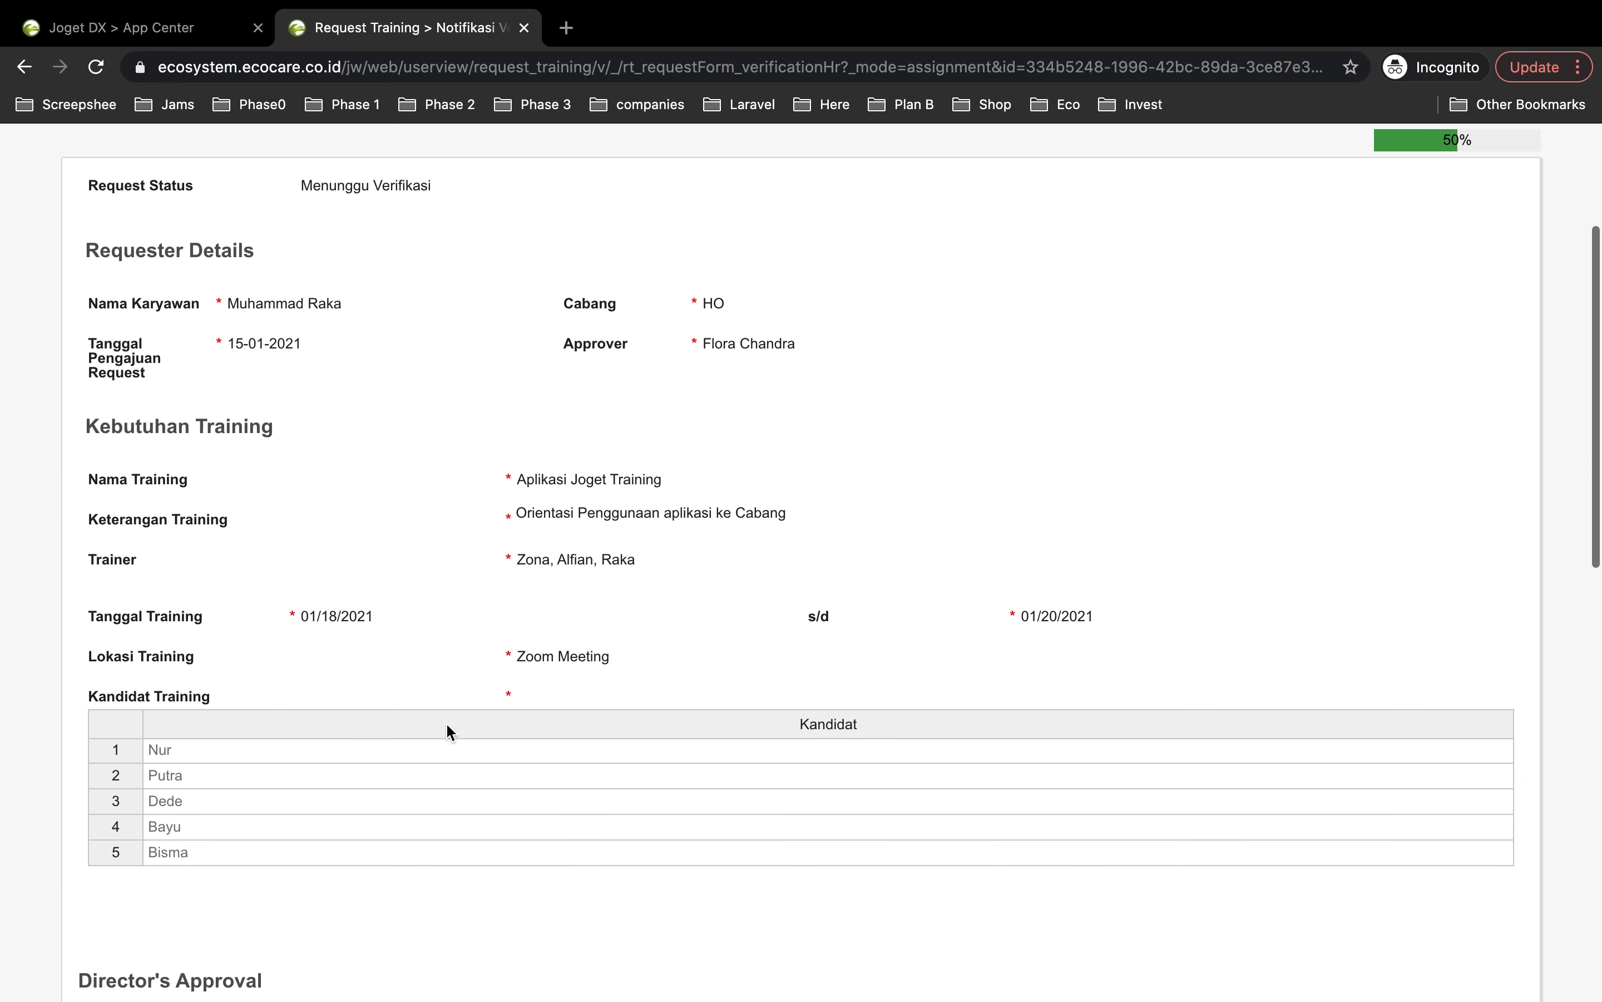
{"action": "scroll", "coordinate": [314, 725], "scroll_direction": "down", "scroll_amount": 7}
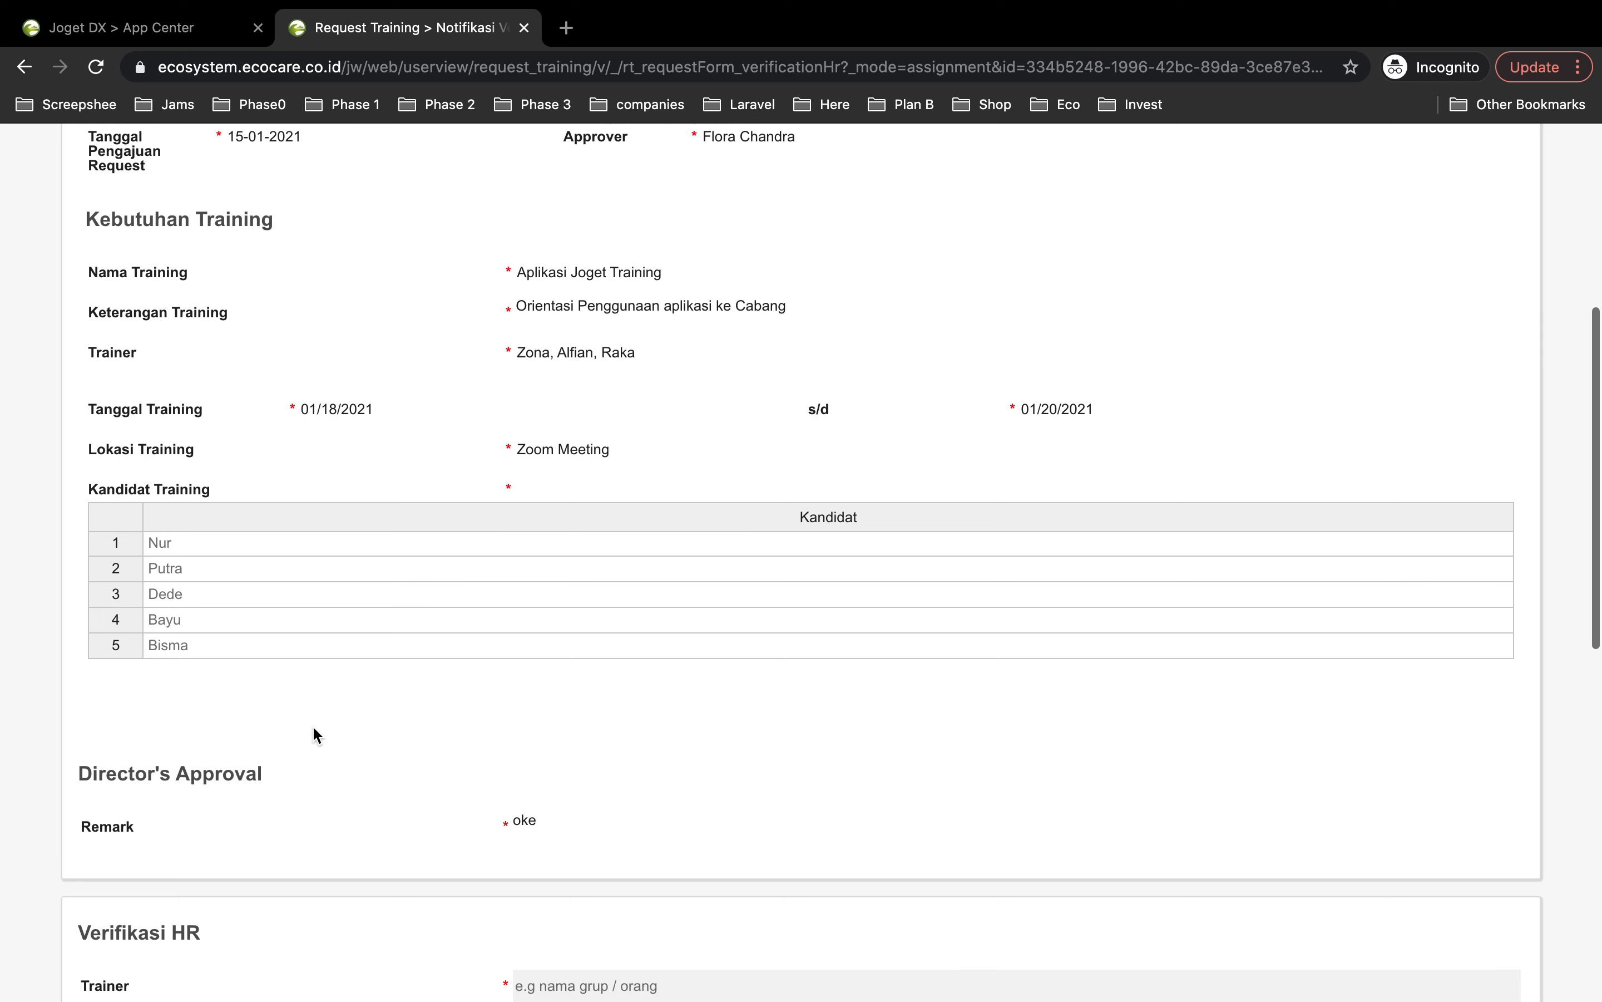
{"action": "scroll", "coordinate": [313, 727], "scroll_direction": "down", "scroll_amount": 4}
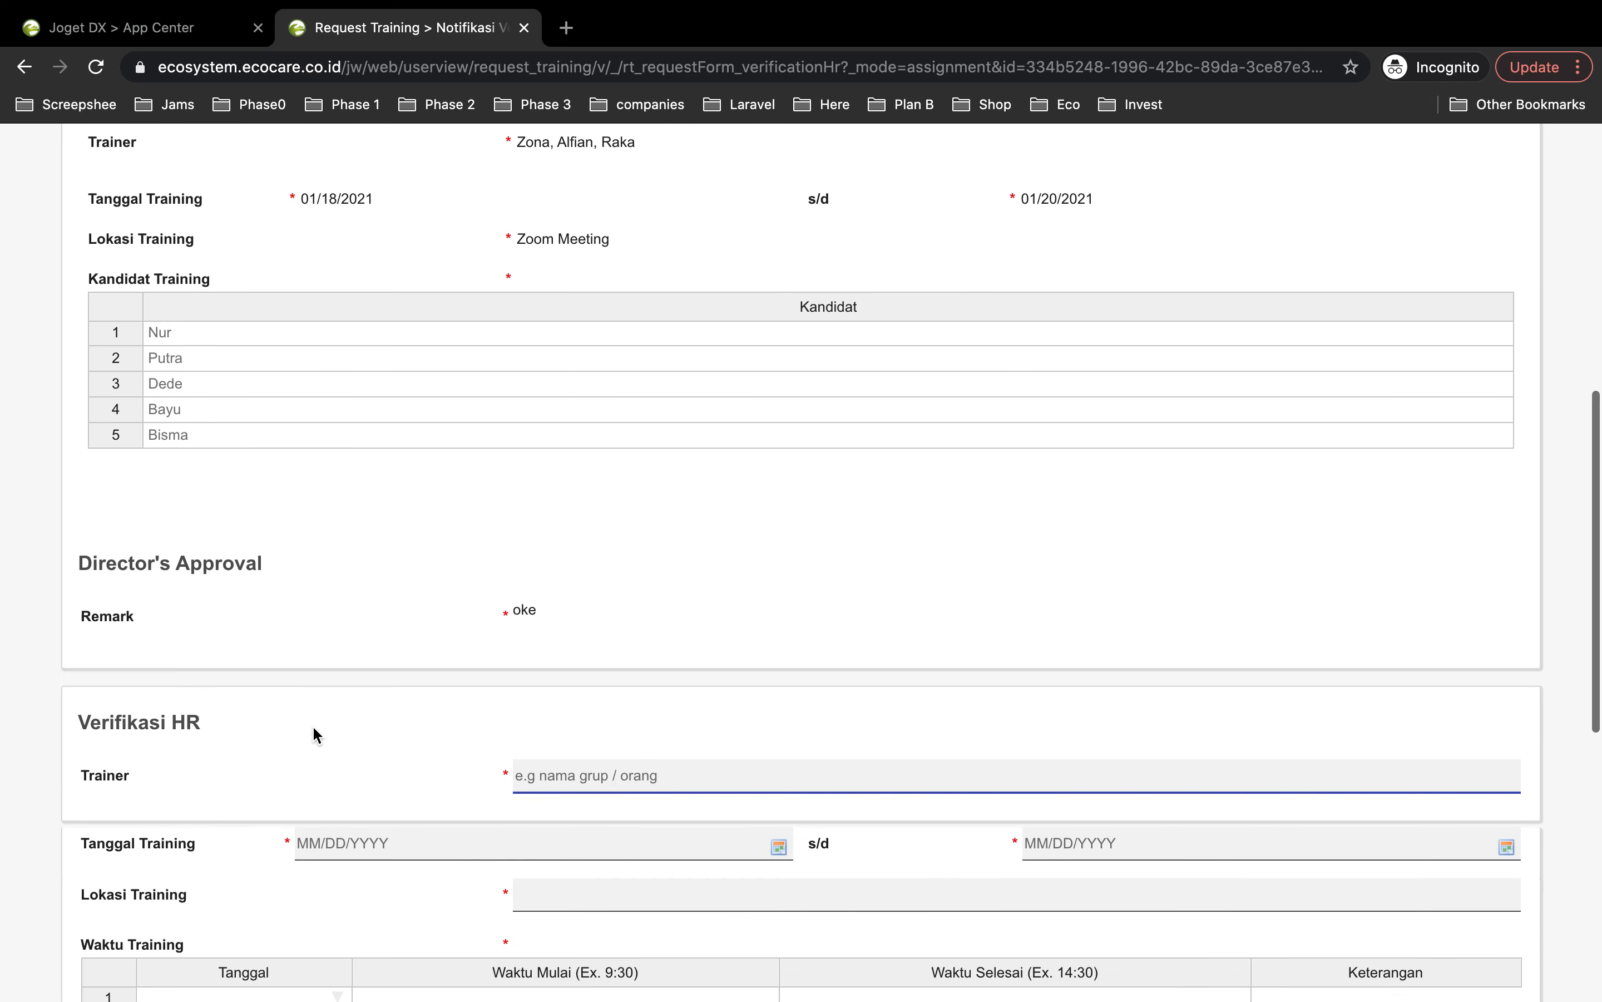
{"action": "scroll", "coordinate": [312, 726], "scroll_direction": "down", "scroll_amount": 2}
{"action": "scroll", "coordinate": [244, 477], "scroll_direction": "down", "scroll_amount": 1}
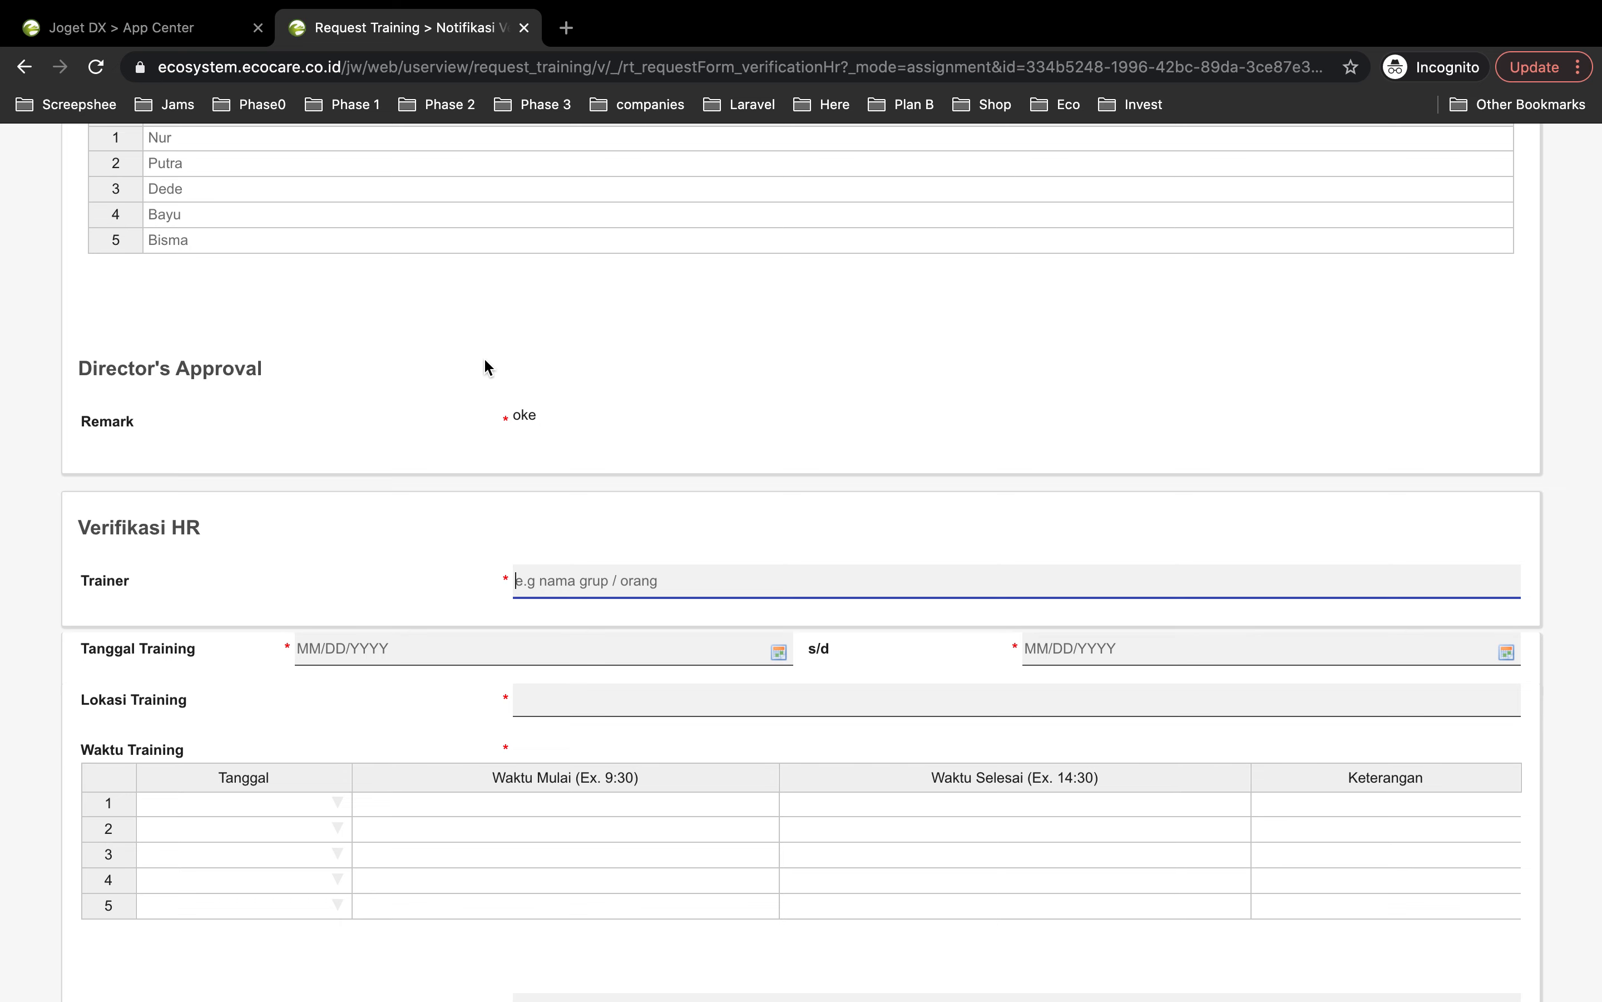
{"action": "scroll", "coordinate": [347, 611], "scroll_direction": "down", "scroll_amount": 1}
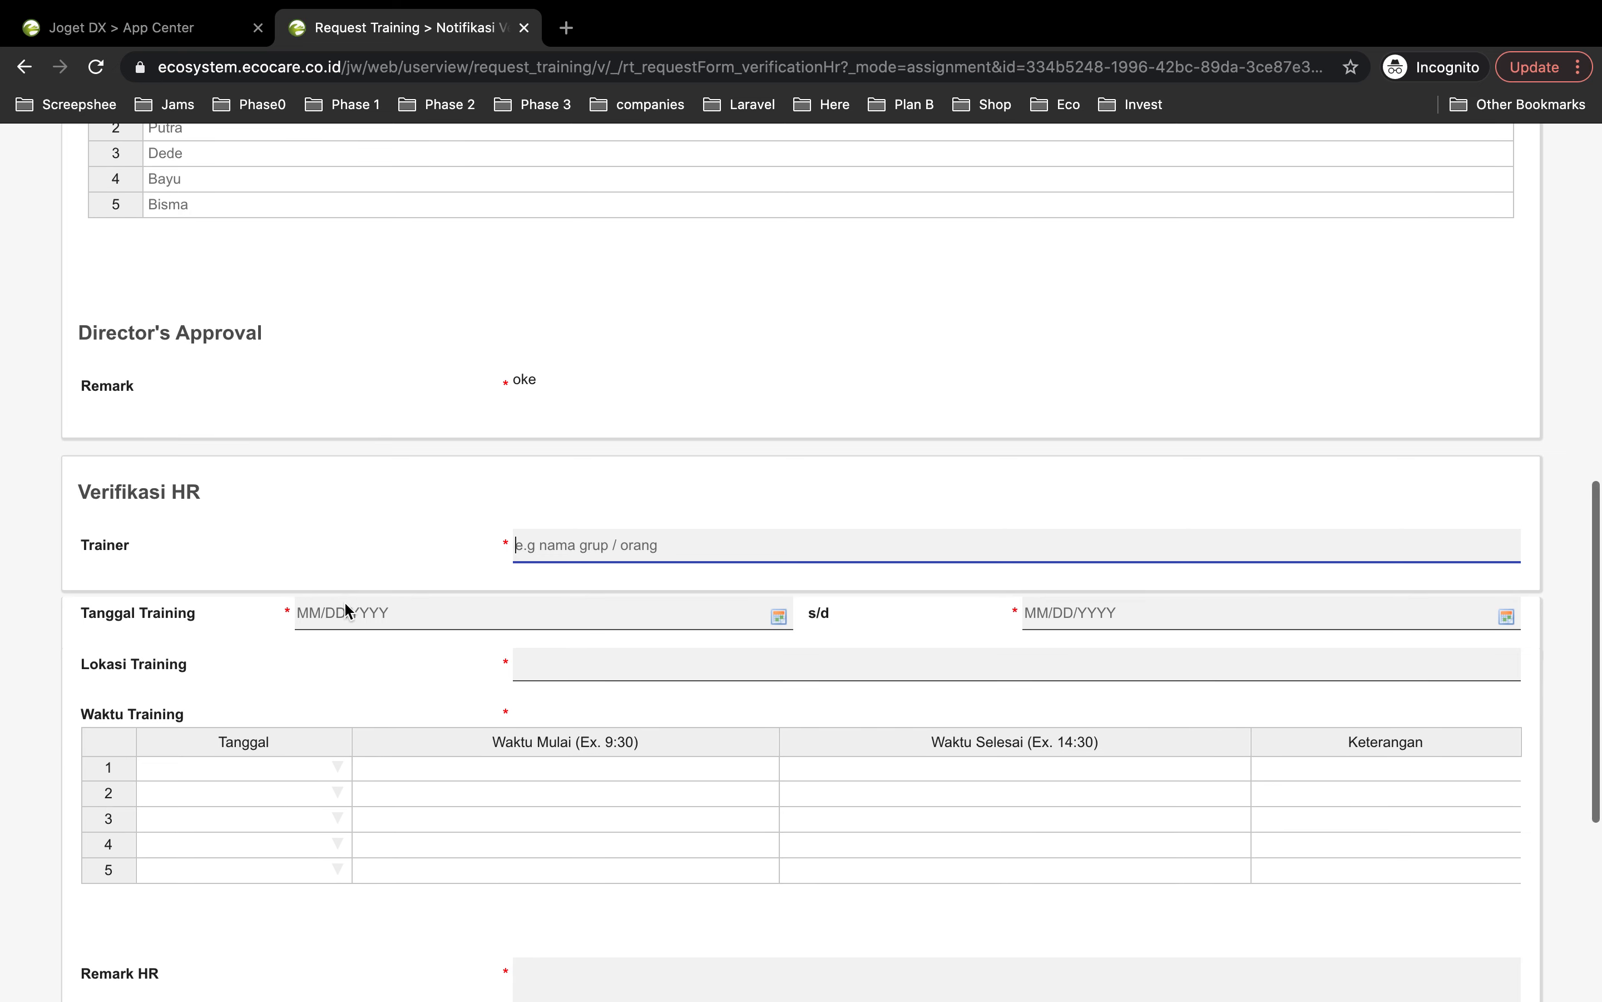
{"action": "scroll", "coordinate": [268, 592], "scroll_direction": "down", "scroll_amount": 3}
{"action": "scroll", "coordinate": [268, 592], "scroll_direction": "down", "scroll_amount": 1}
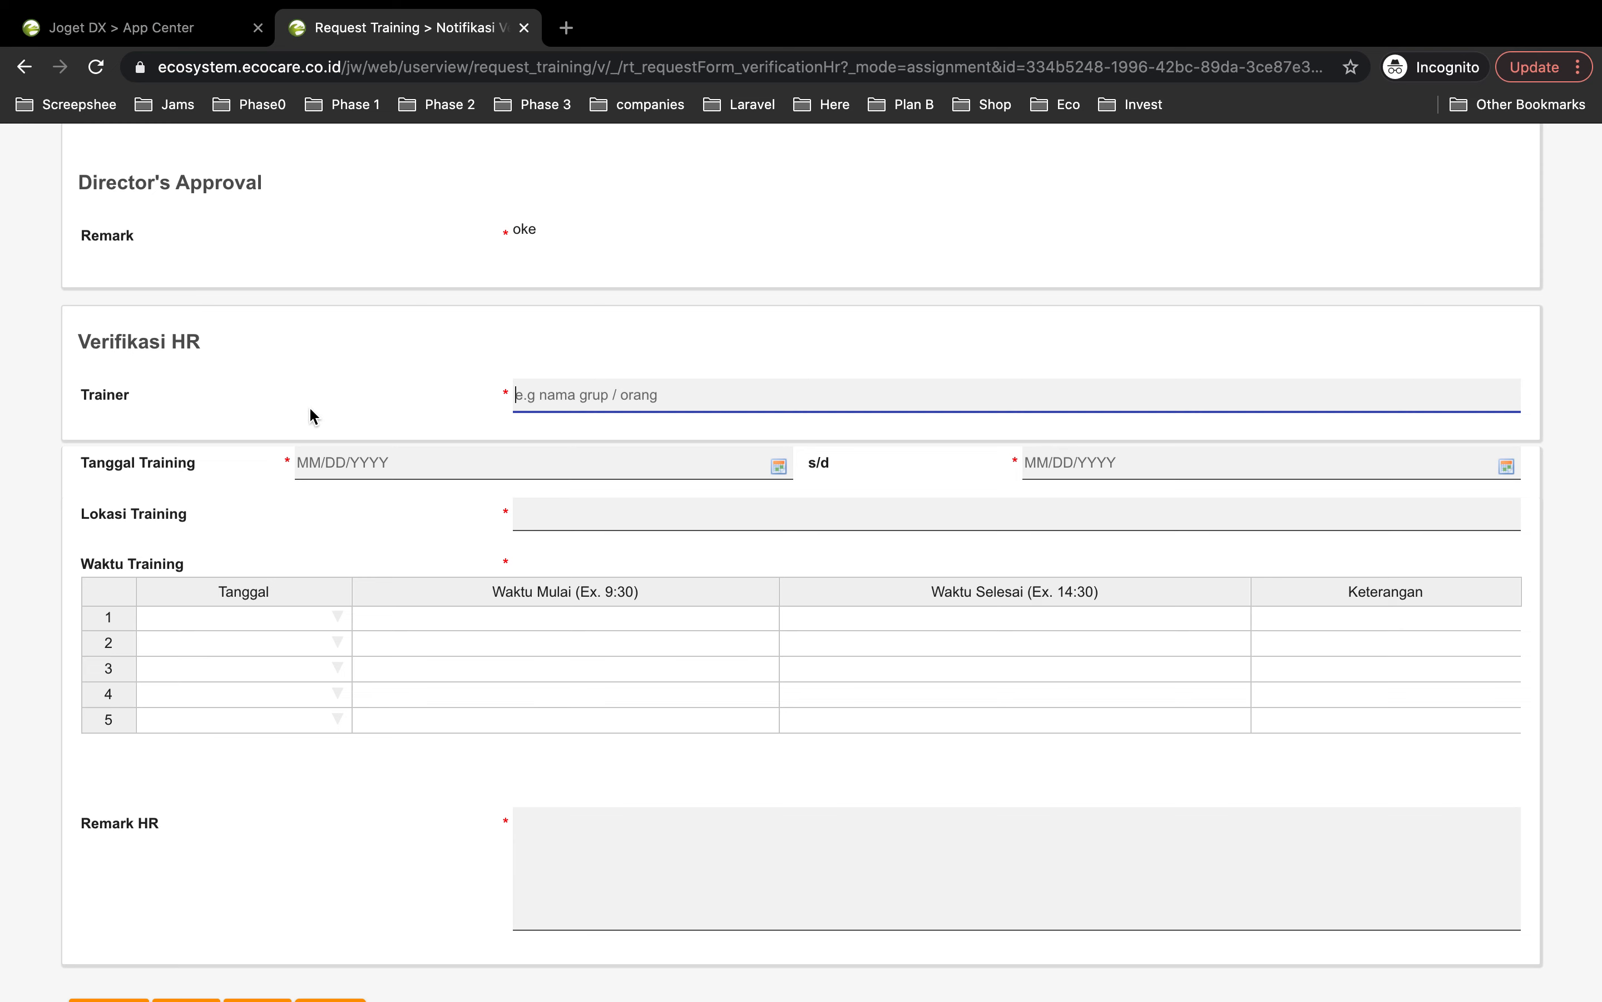
{"action": "scroll", "coordinate": [311, 409], "scroll_direction": "up", "scroll_amount": 12}
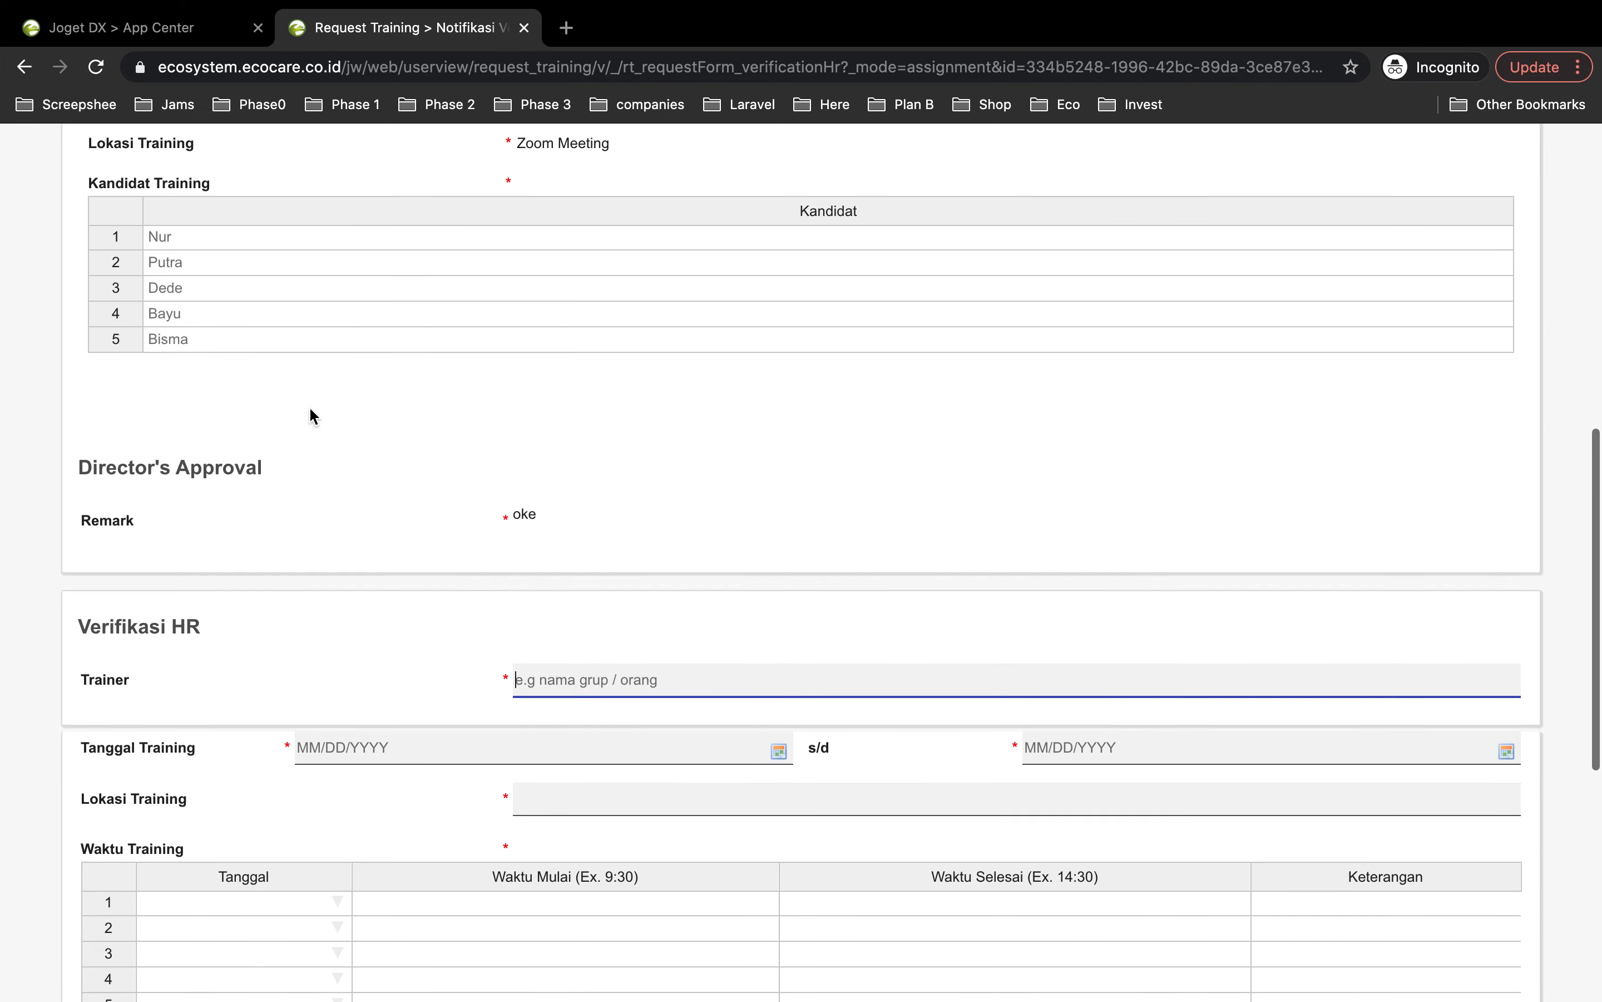
{"action": "scroll", "coordinate": [310, 406], "scroll_direction": "up", "scroll_amount": 2}
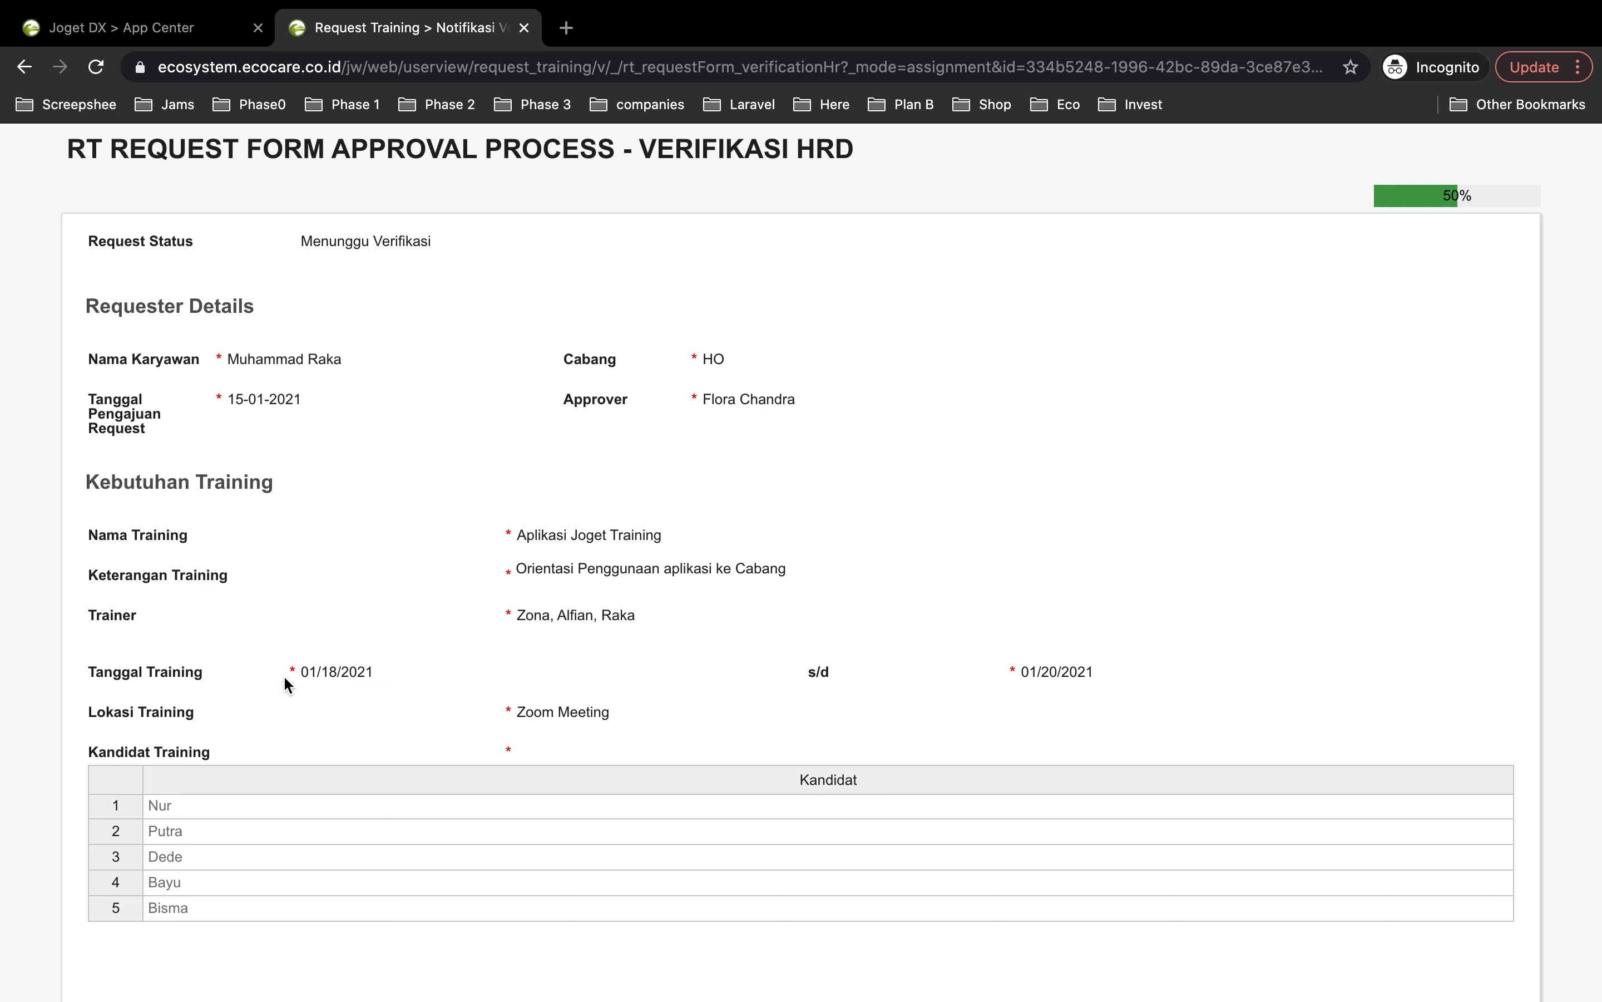
{"action": "left_click_drag", "start_coordinate": [304, 669], "coordinate": [369, 672]}
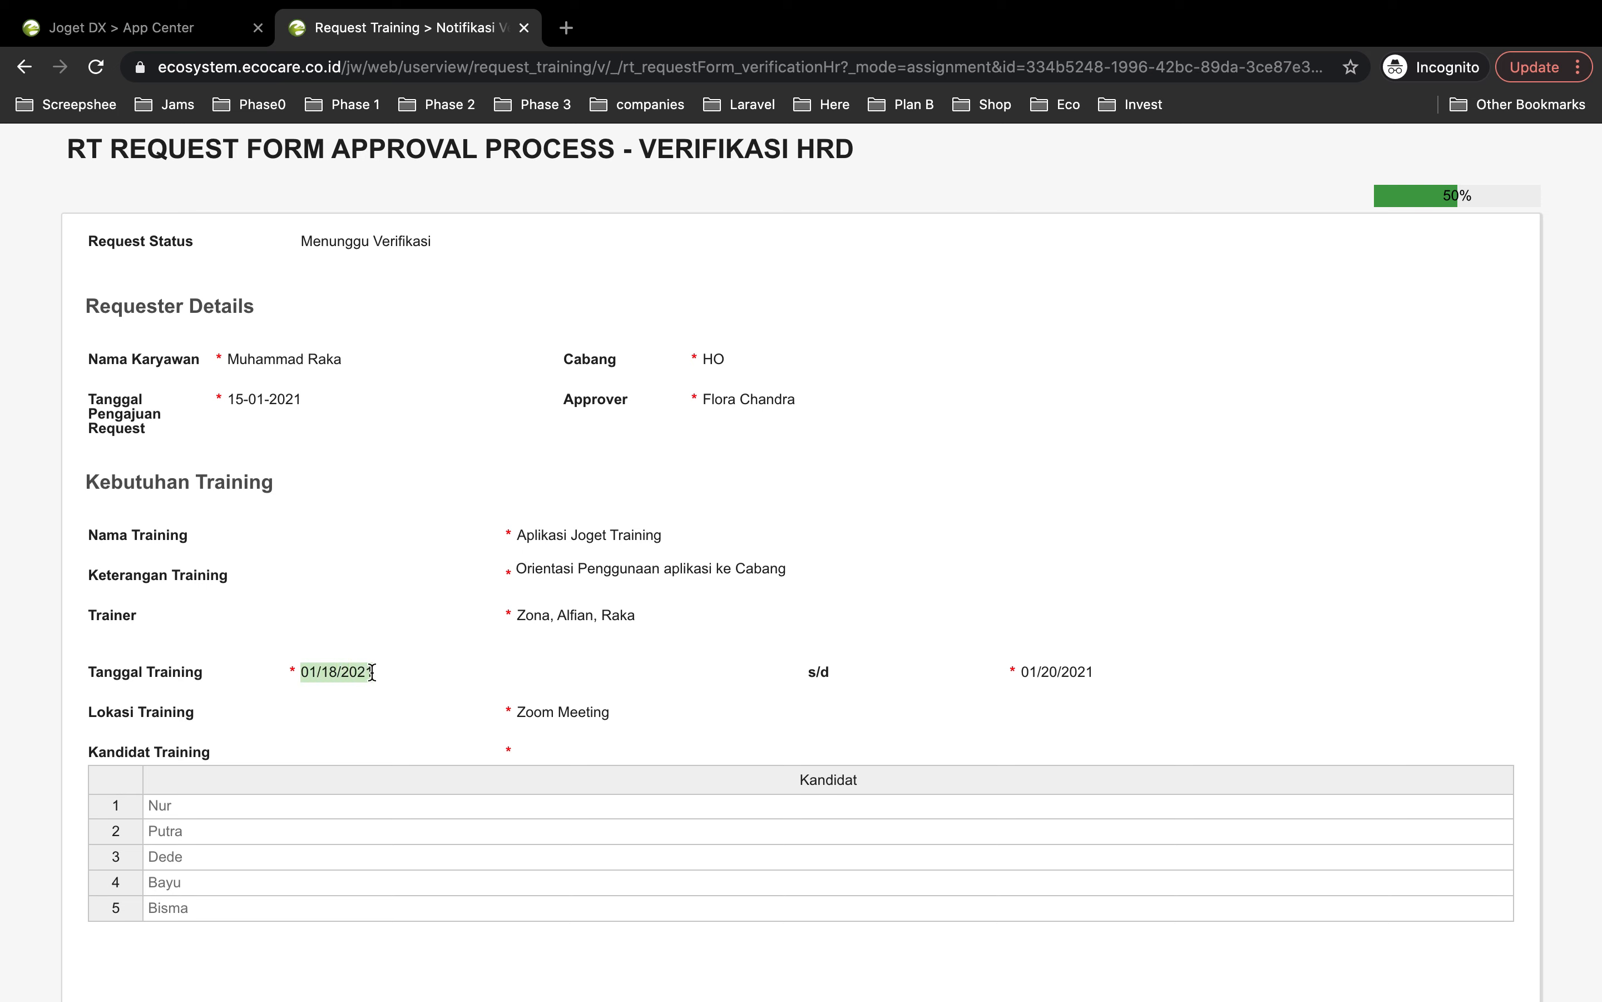
{"action": "left_click_drag", "start_coordinate": [1037, 670], "coordinate": [1077, 681]}
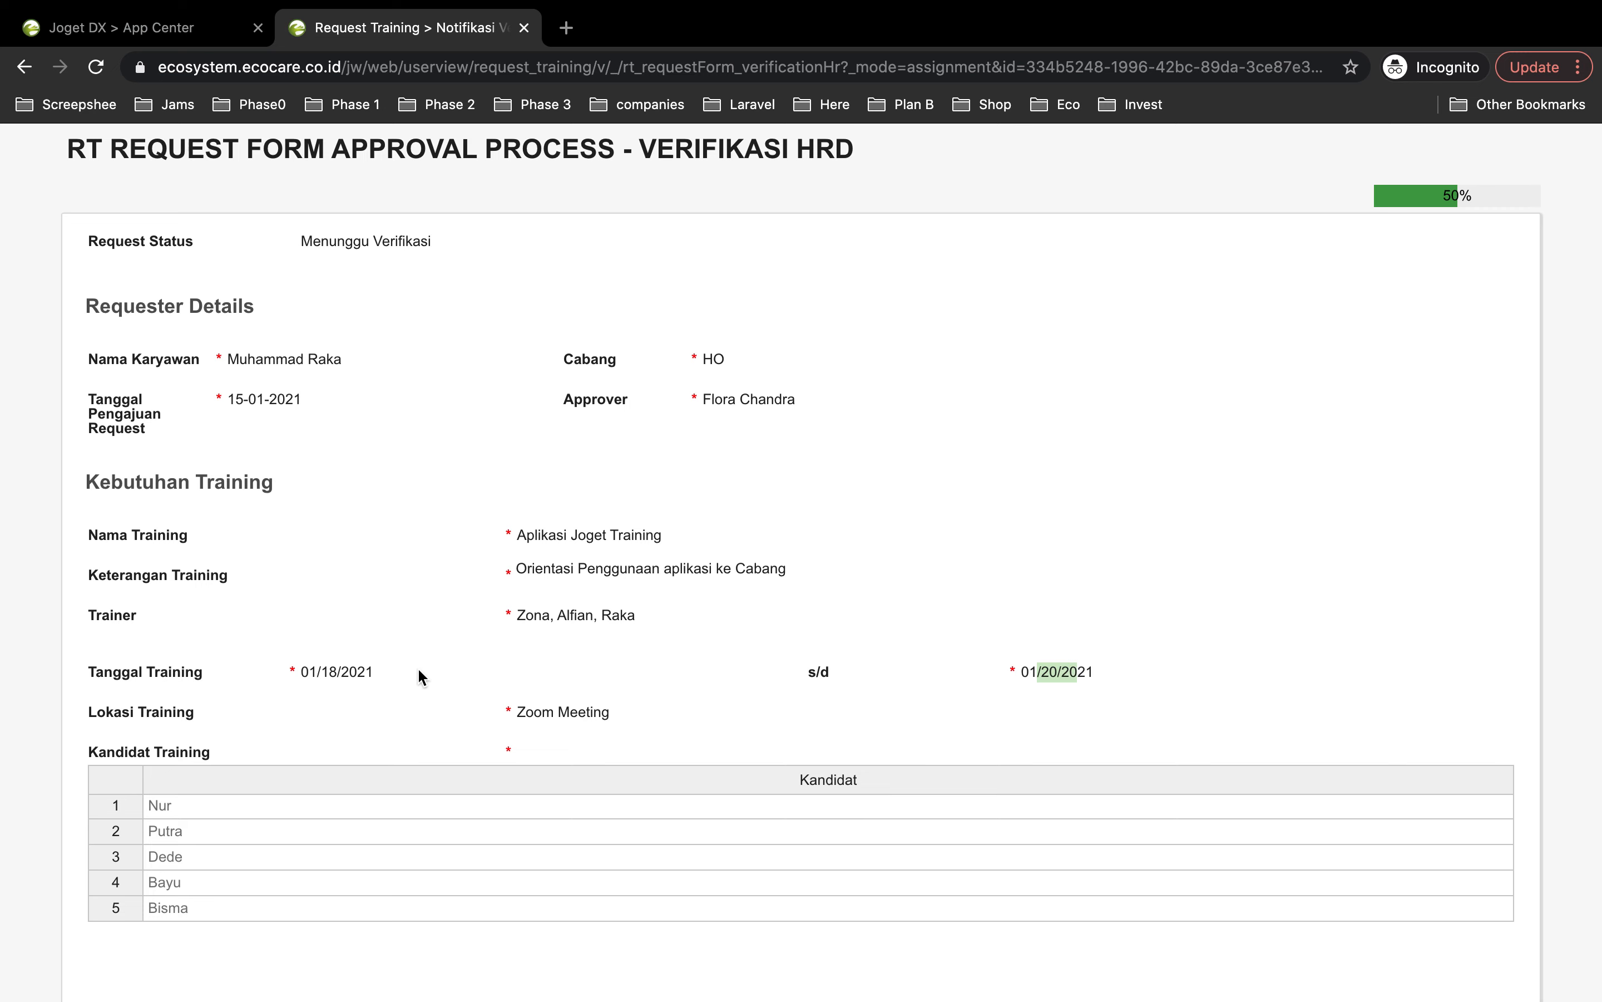
{"action": "scroll", "coordinate": [647, 666], "scroll_direction": "down", "scroll_amount": 7}
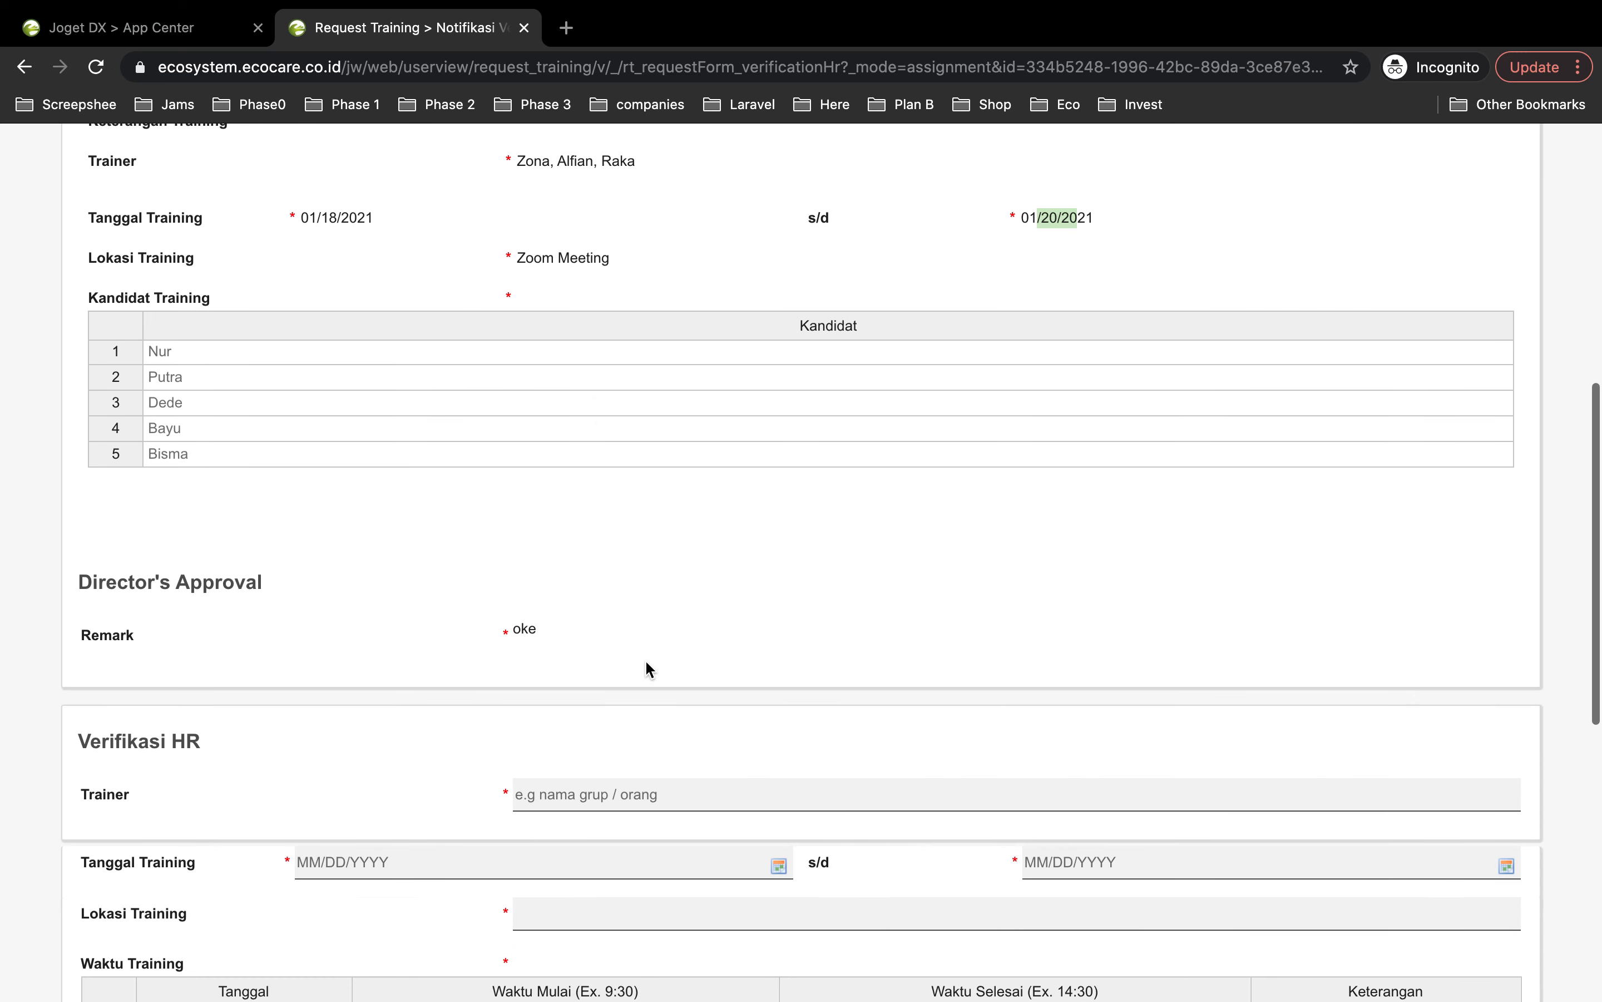
{"action": "scroll", "coordinate": [649, 668], "scroll_direction": "down", "scroll_amount": 3}
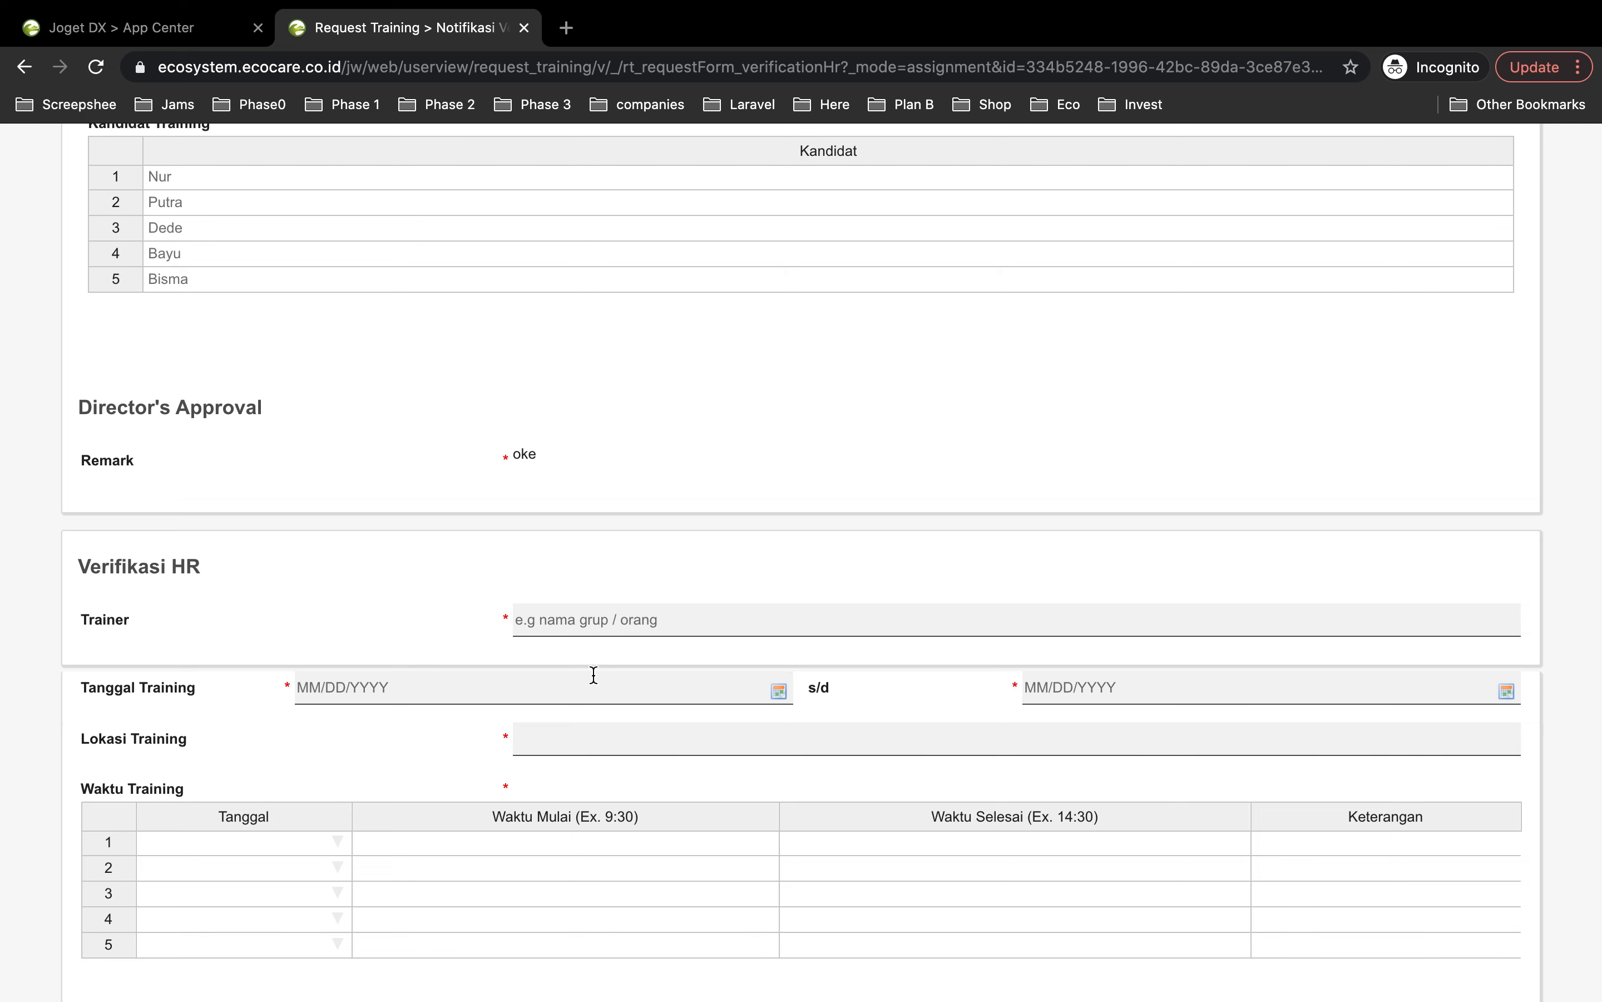
{"action": "scroll", "coordinate": [504, 690], "scroll_direction": "down", "scroll_amount": 2}
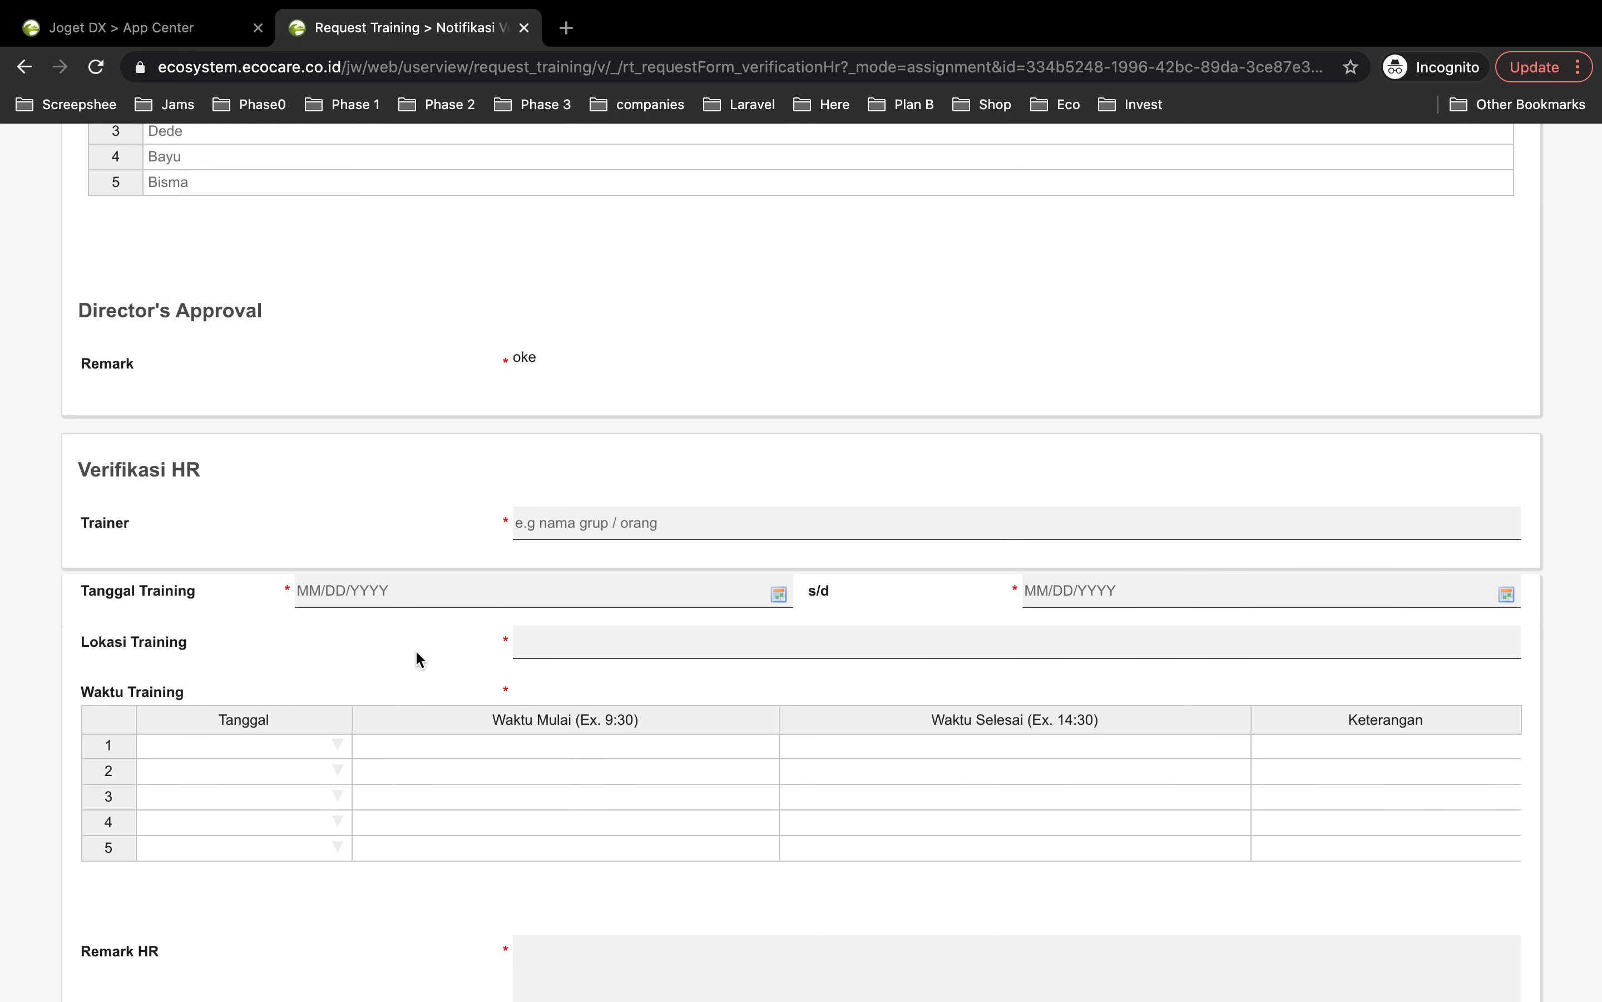
{"action": "scroll", "coordinate": [302, 670], "scroll_direction": "down", "scroll_amount": 2}
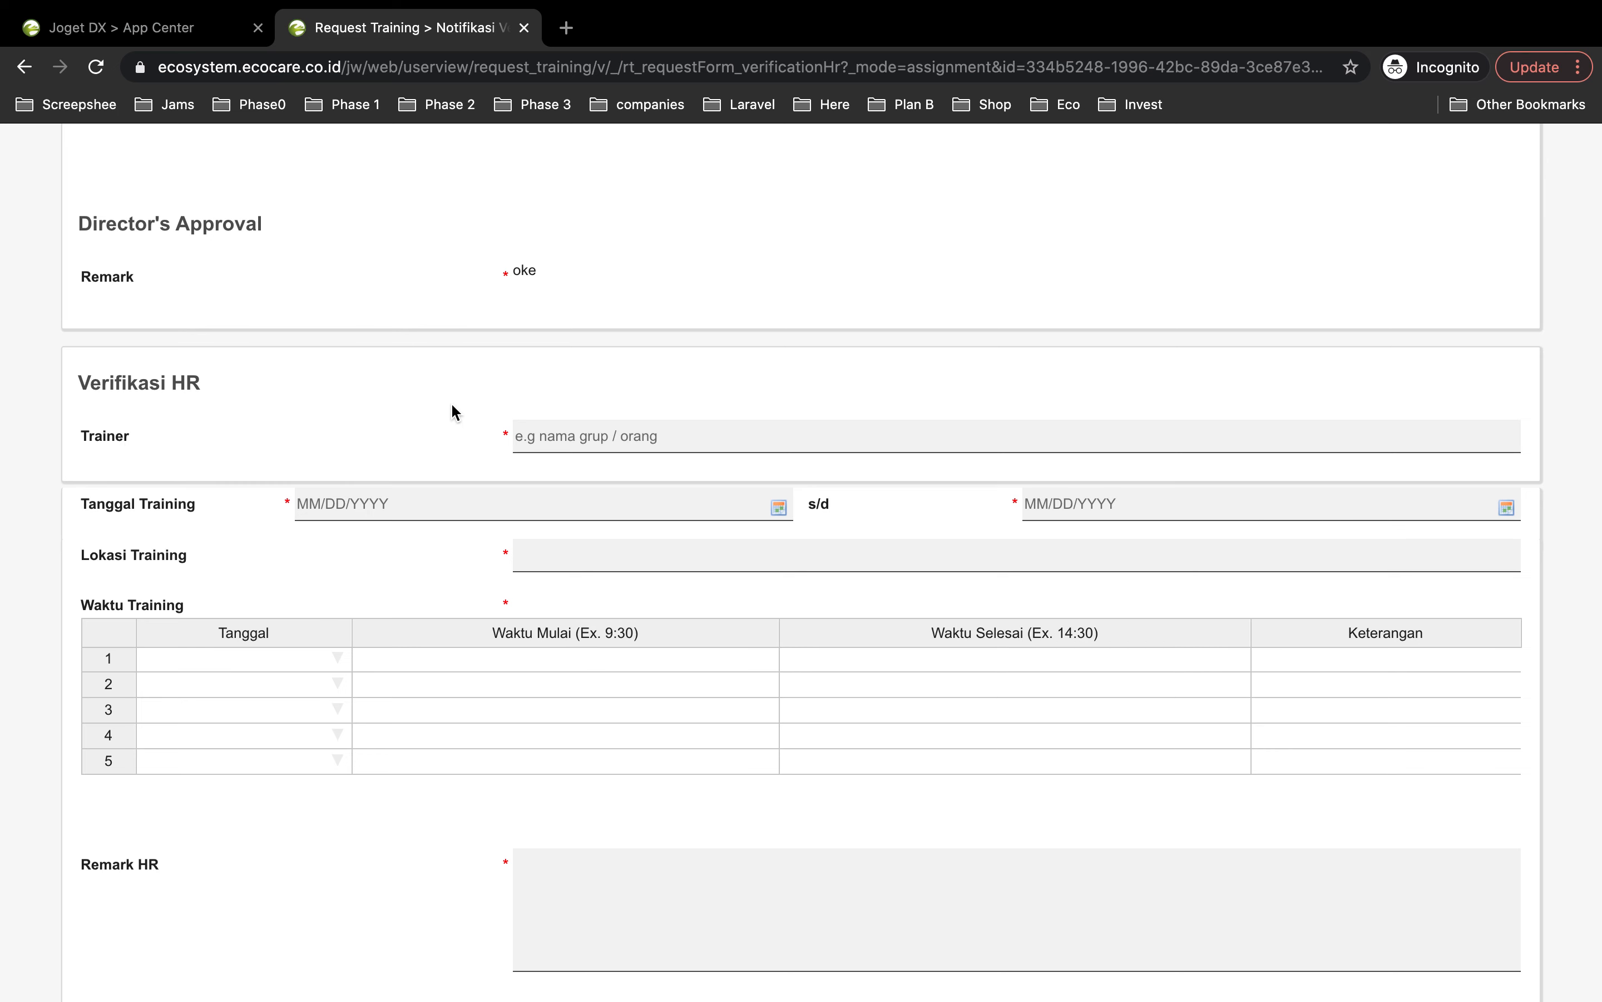
Step: Enter the three trainers' names and set the training start date to 01/19/2021
{"action": "left_click", "coordinate": [652, 438]}
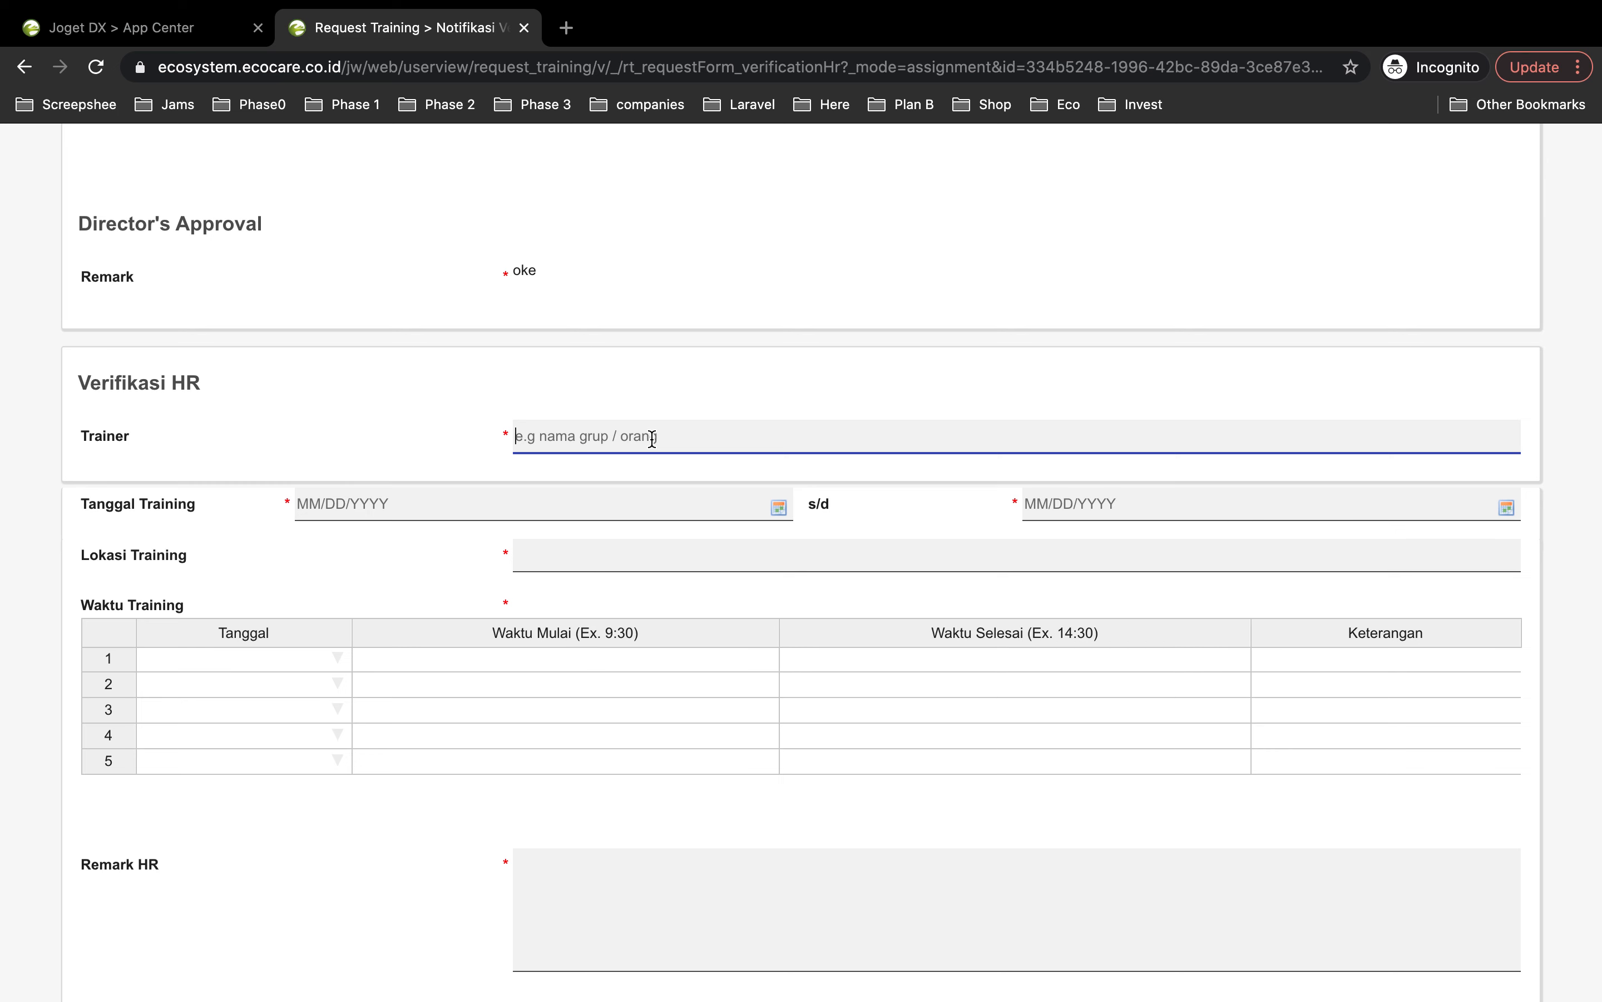
{"action": "type", "text": "Zona, Alfian, Raka"}
{"action": "left_click", "coordinate": [515, 494]}
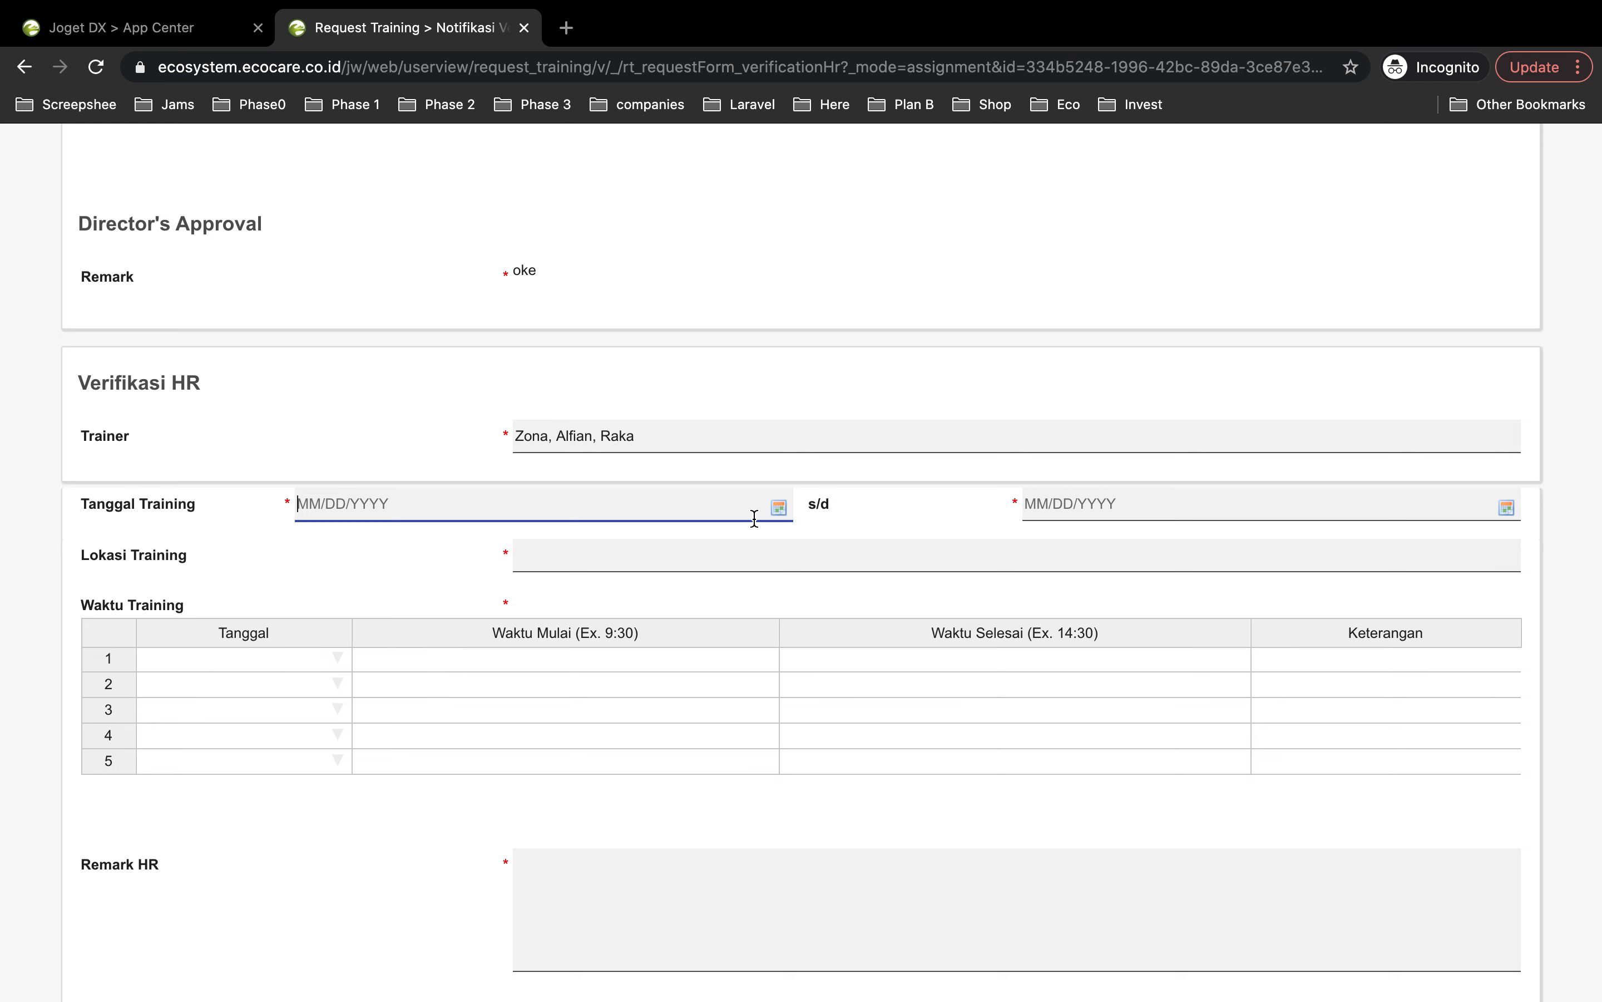
{"action": "left_click", "coordinate": [779, 507]}
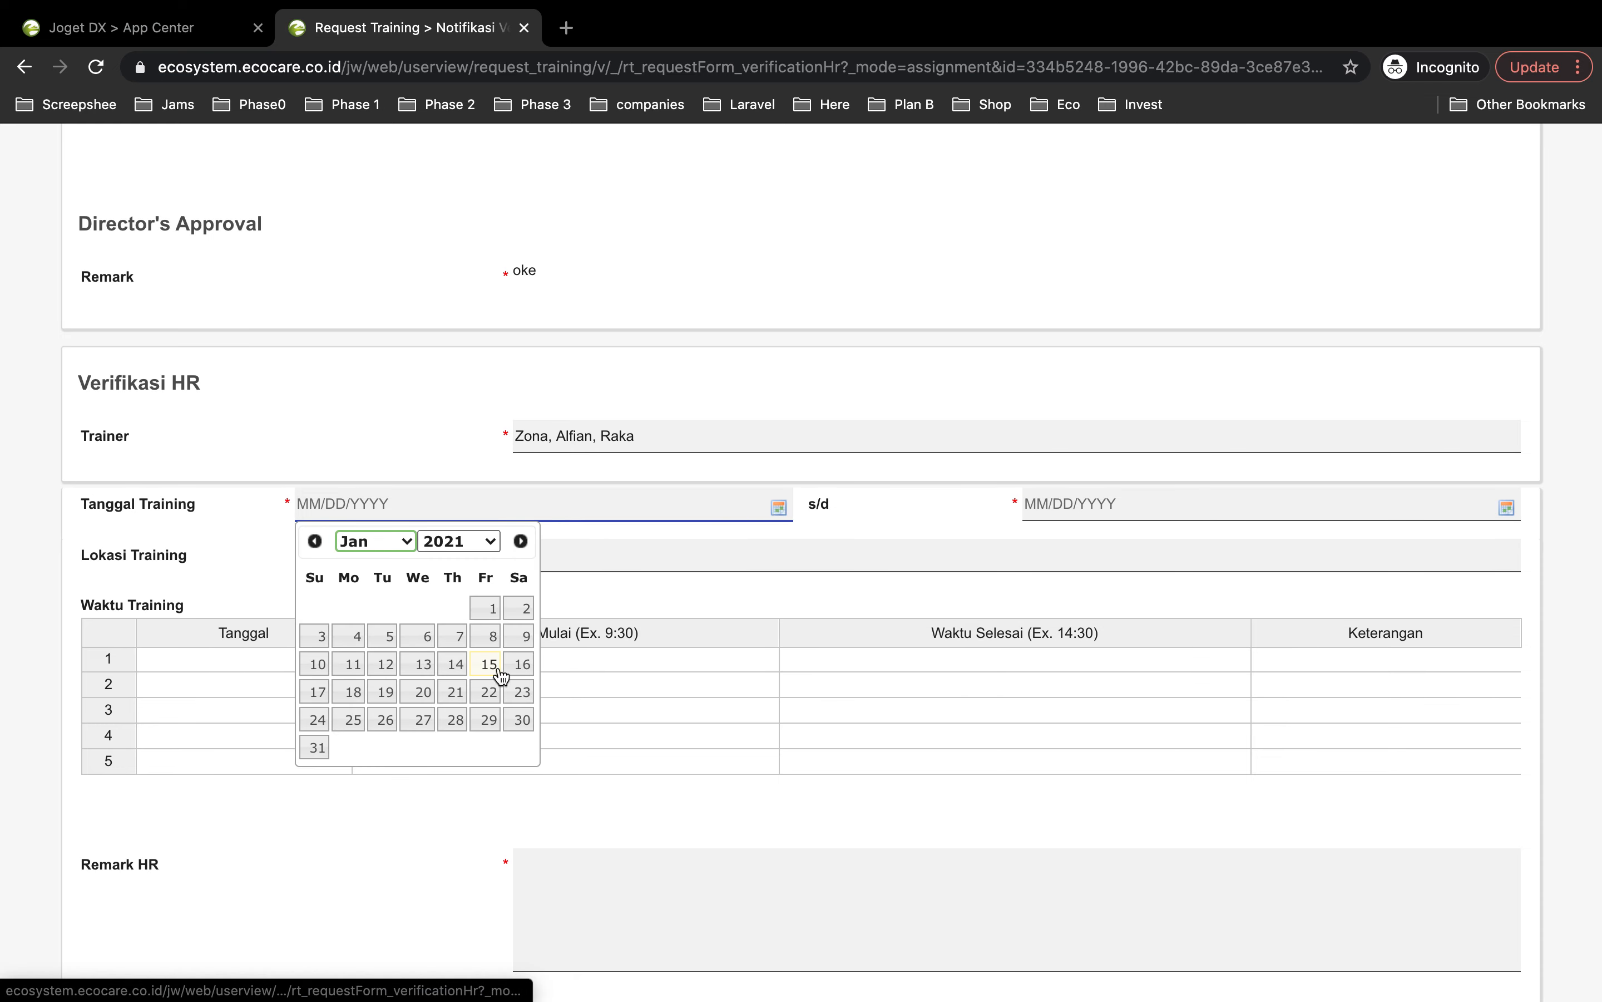
{"action": "left_click", "coordinate": [385, 692]}
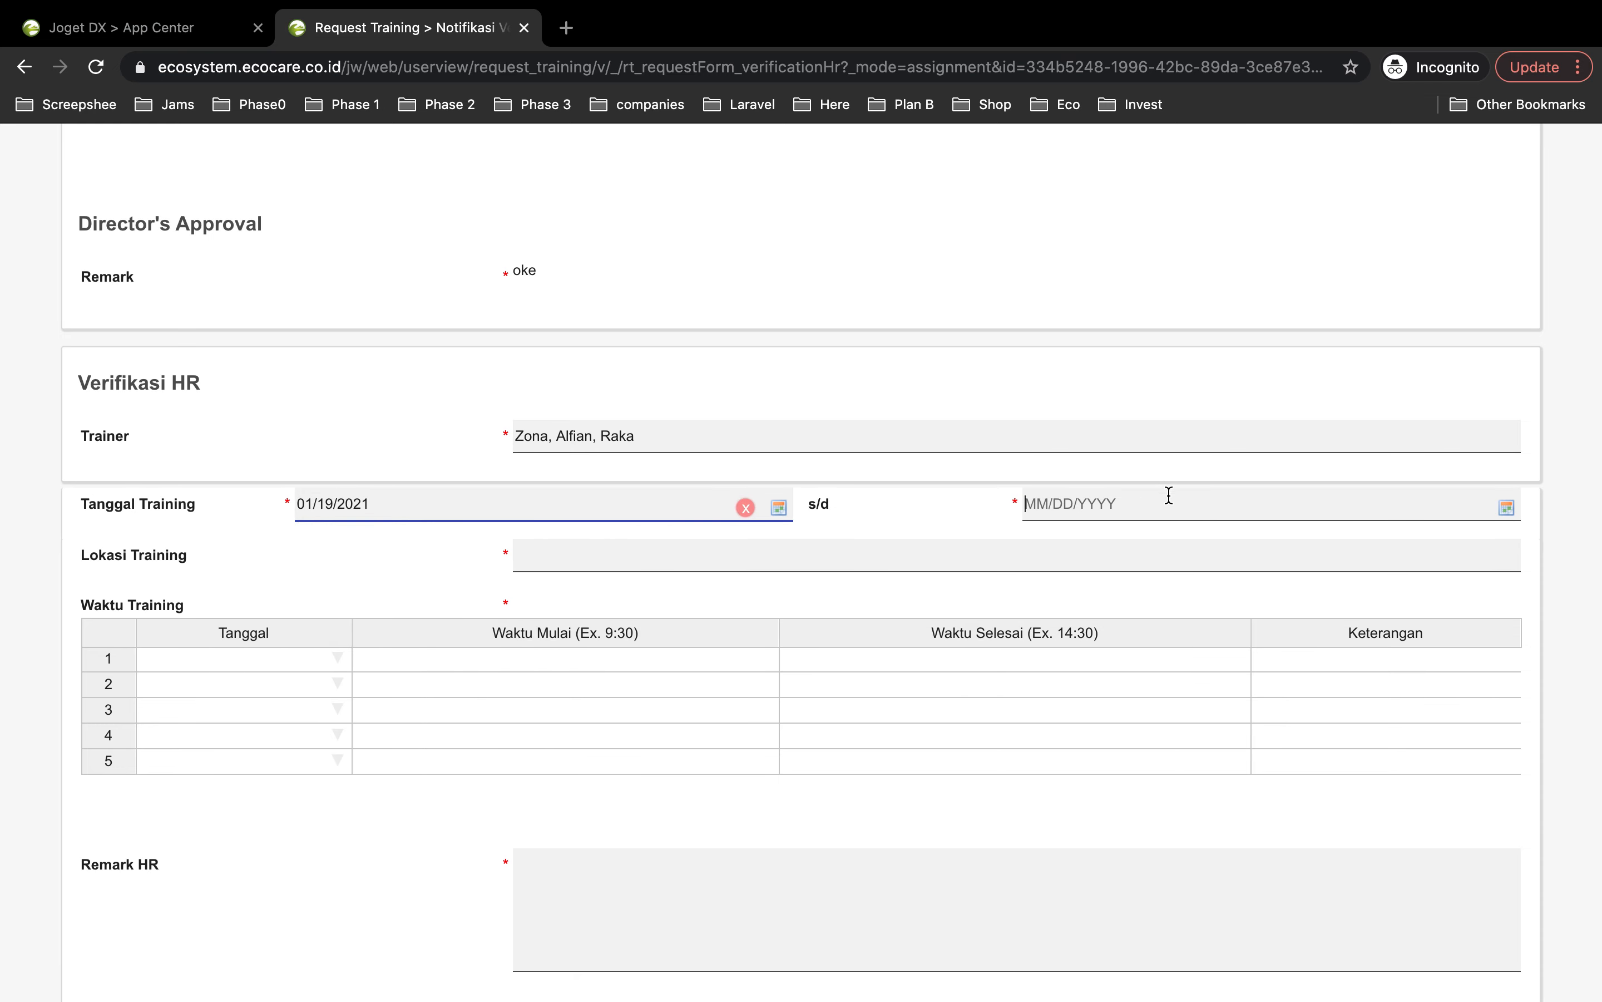
Step: Set the training end date to 01/21/2021 and the location to Zoom Meeting
{"action": "left_click", "coordinate": [1500, 511]}
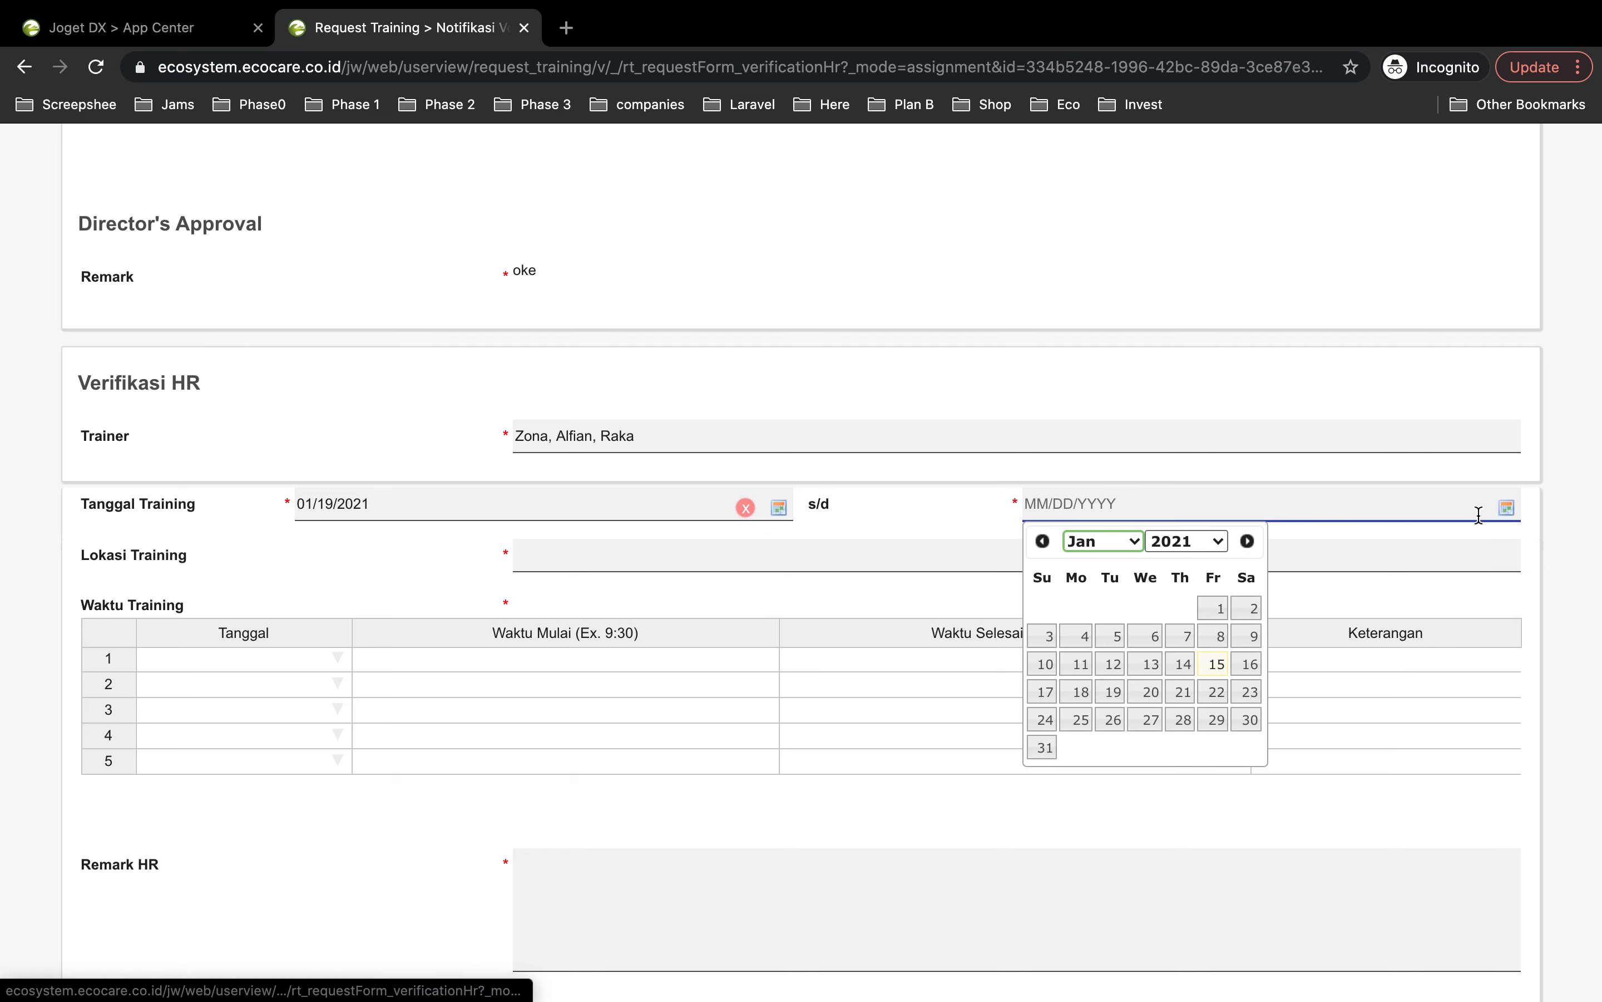
{"action": "left_click", "coordinate": [1182, 693]}
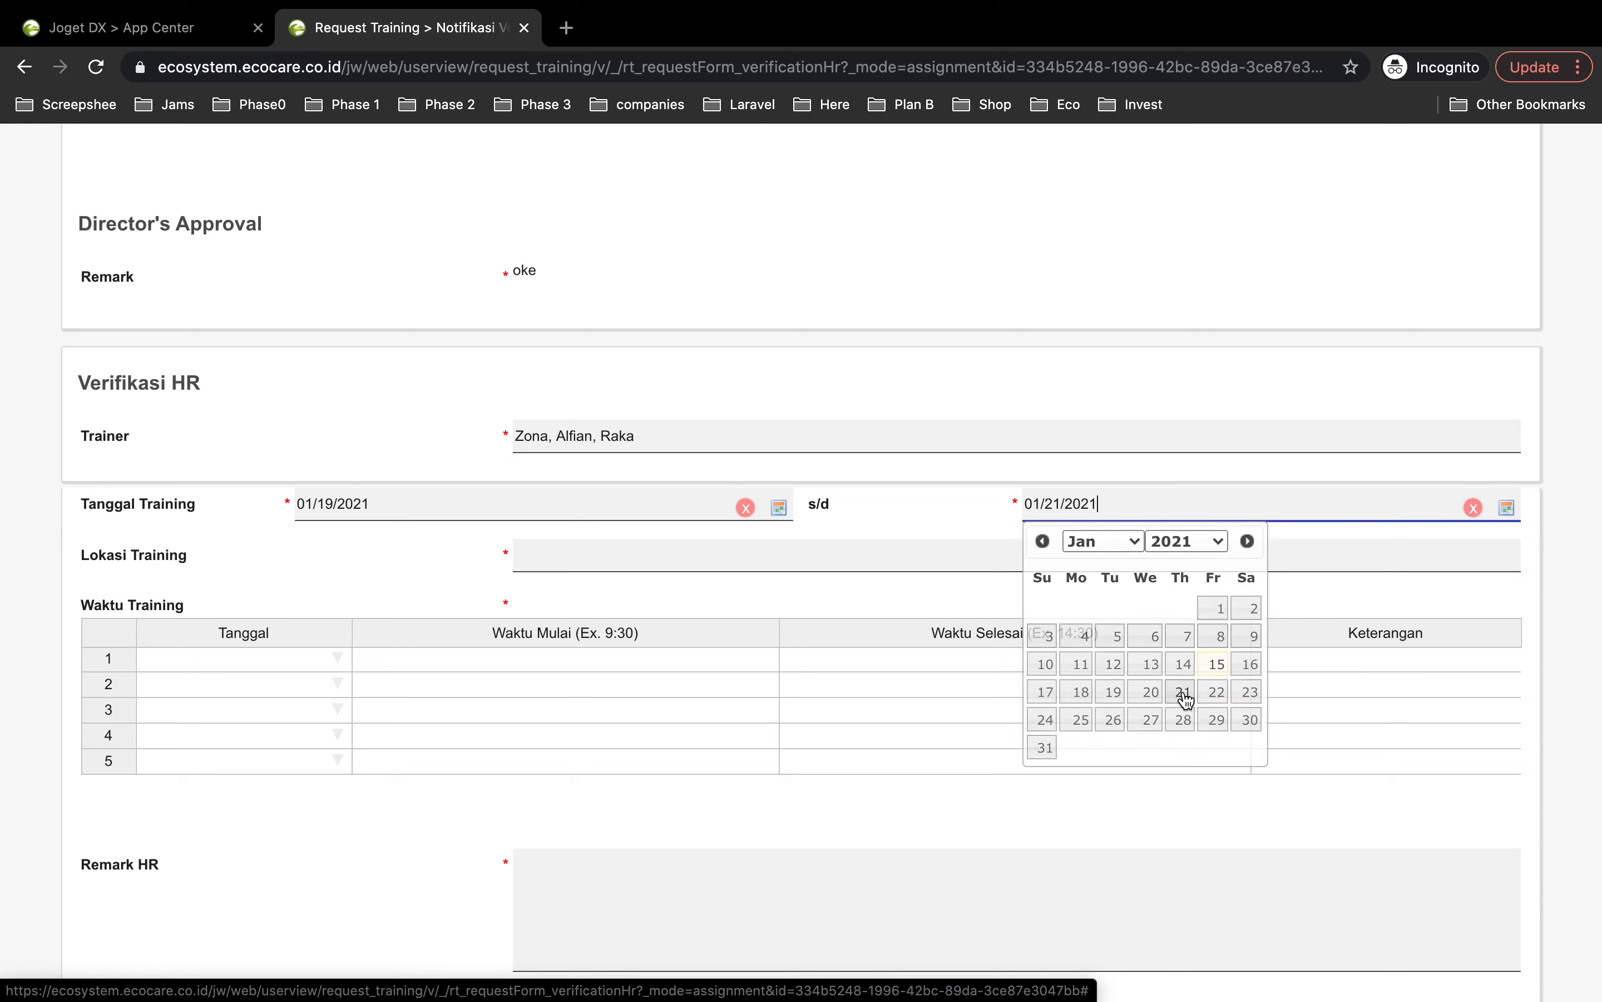
{"action": "left_click", "coordinate": [582, 560]}
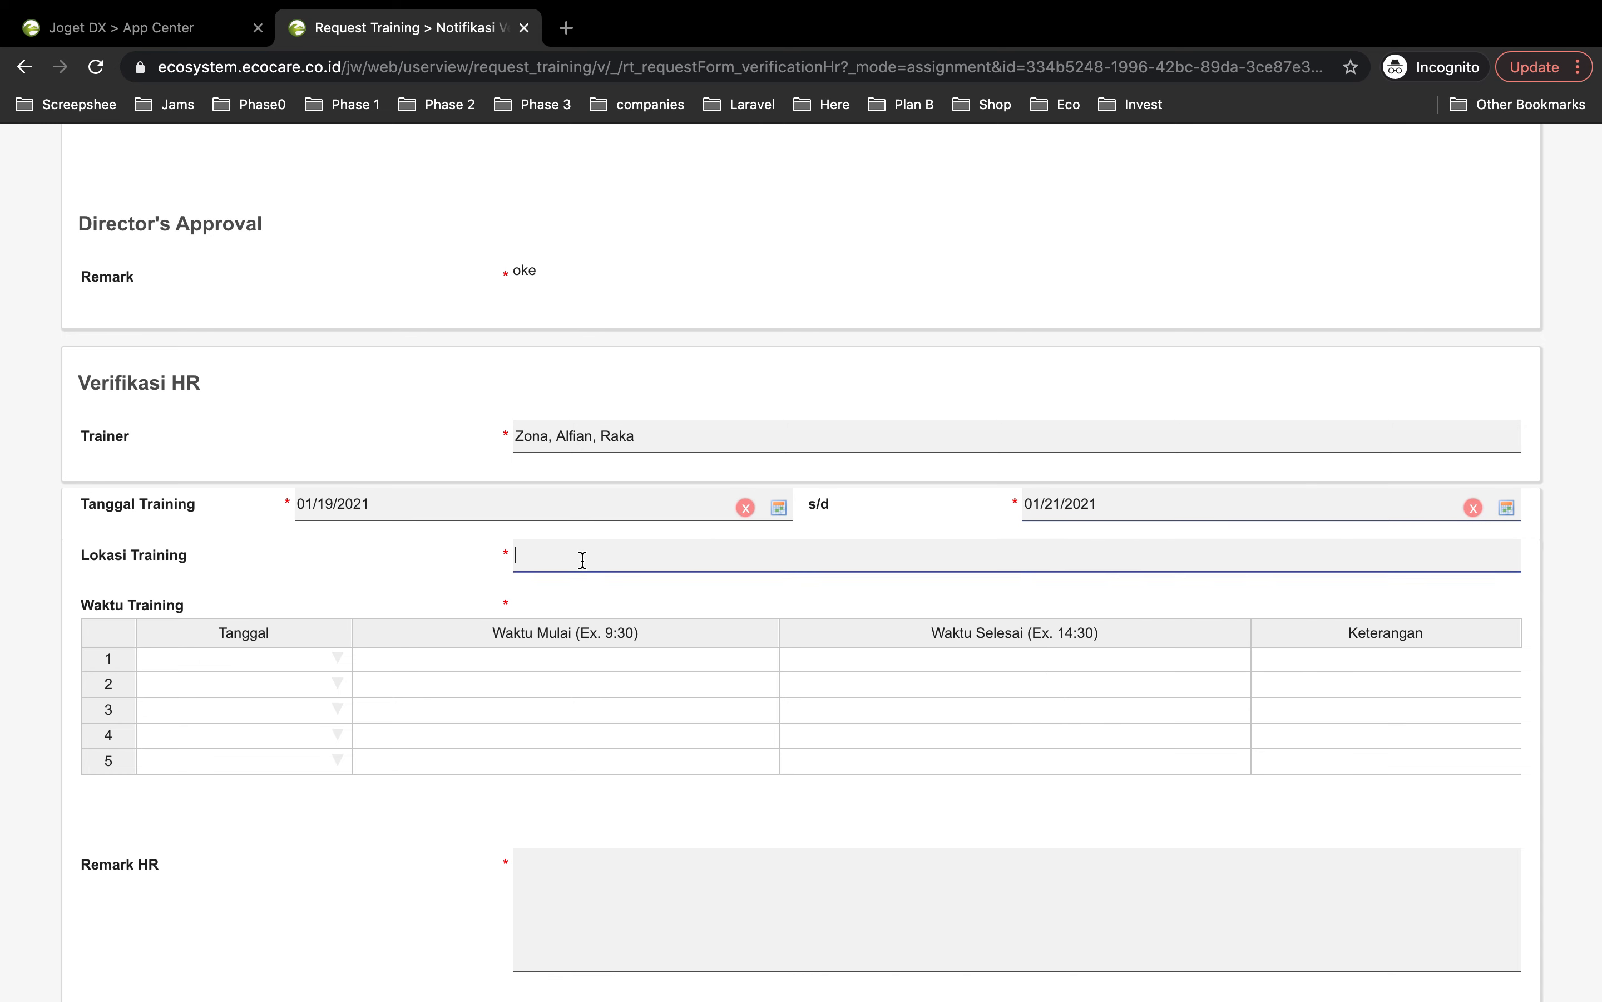
{"action": "type", "text": "Zoom Meeting"}
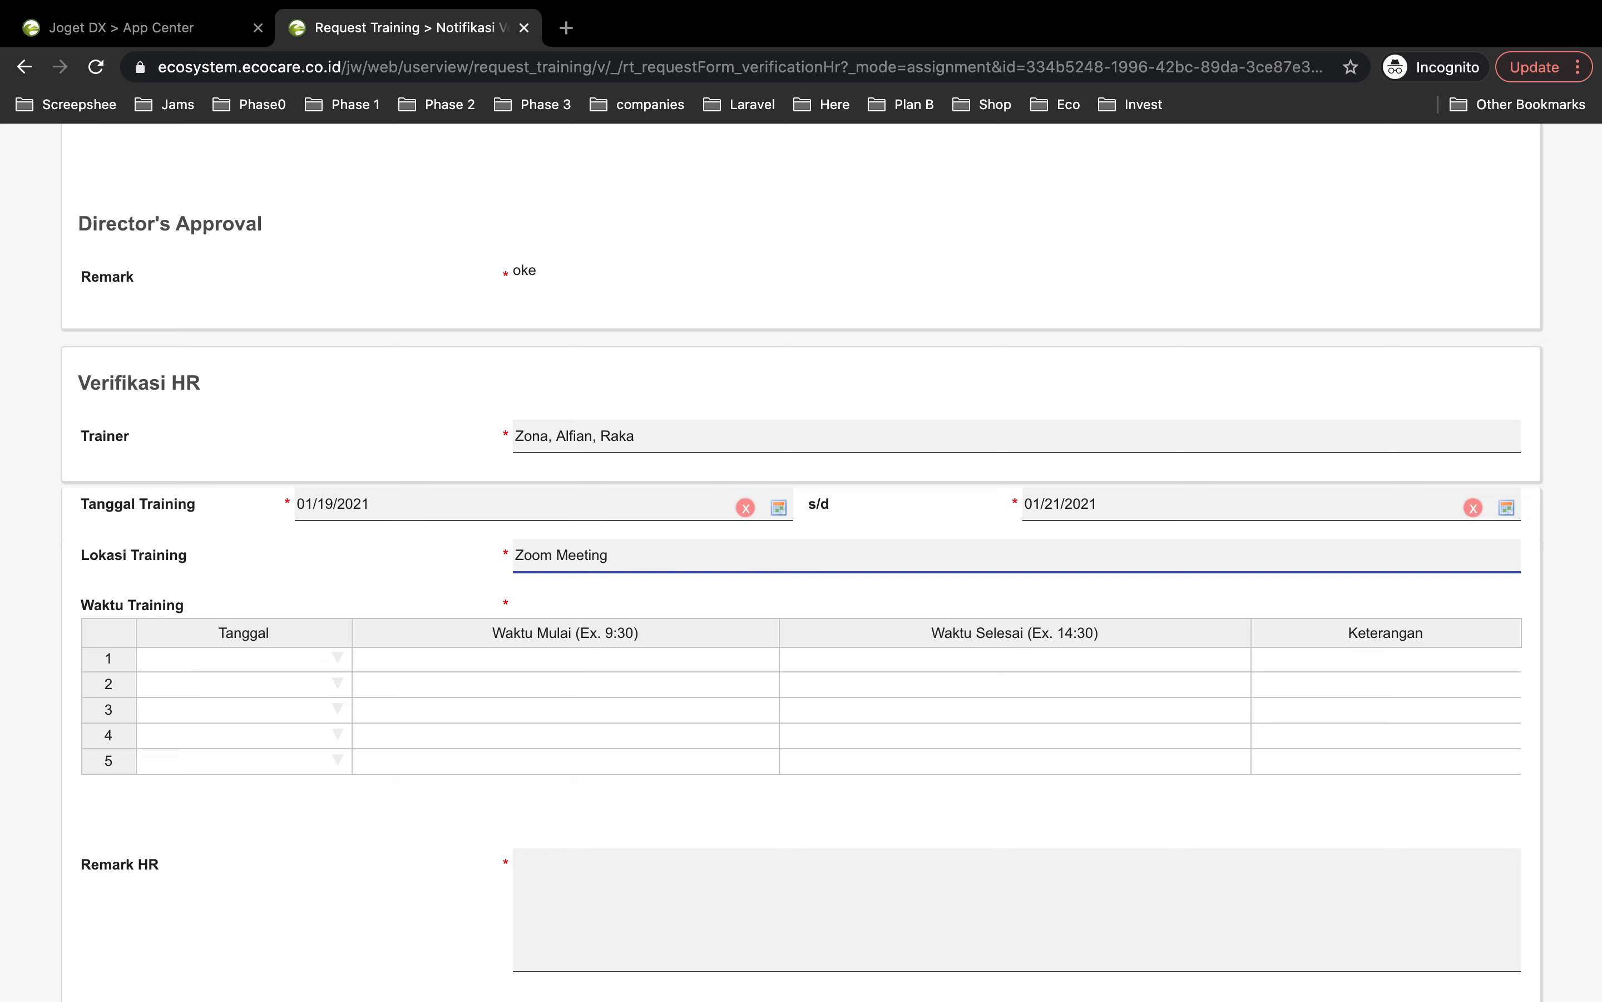
{"action": "scroll", "coordinate": [210, 686], "scroll_direction": "down", "scroll_amount": 3}
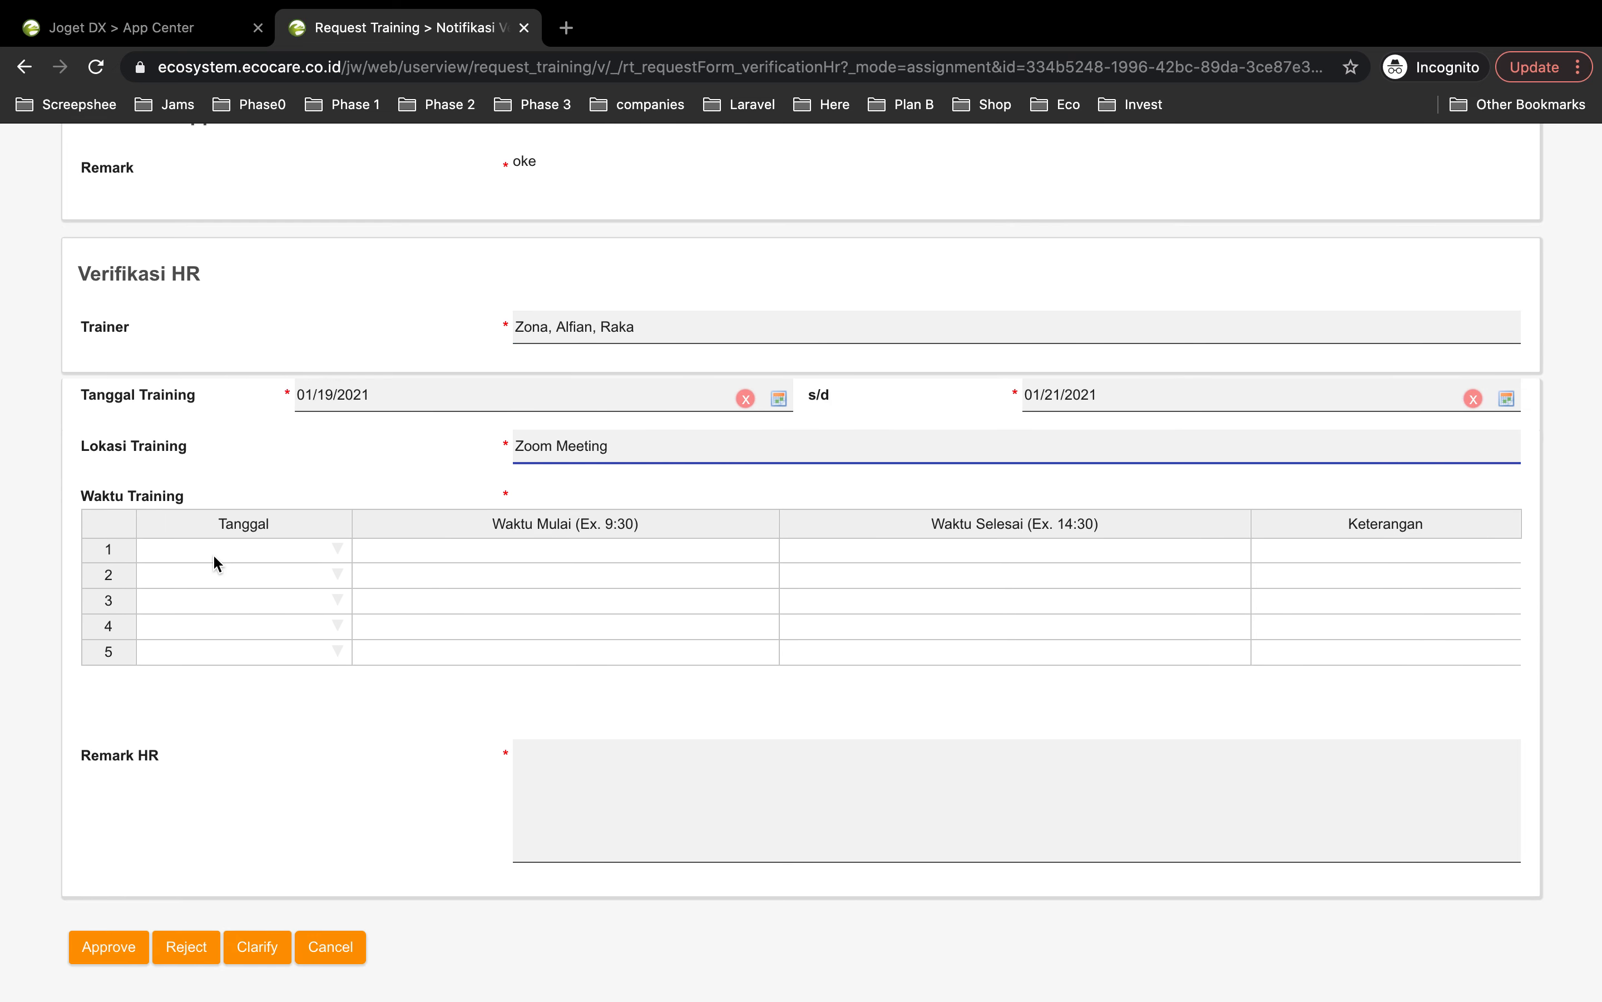
Step: Schedule the first session on 19 January 2021 from 10:30 to 12
{"action": "left_click", "coordinate": [209, 554]}
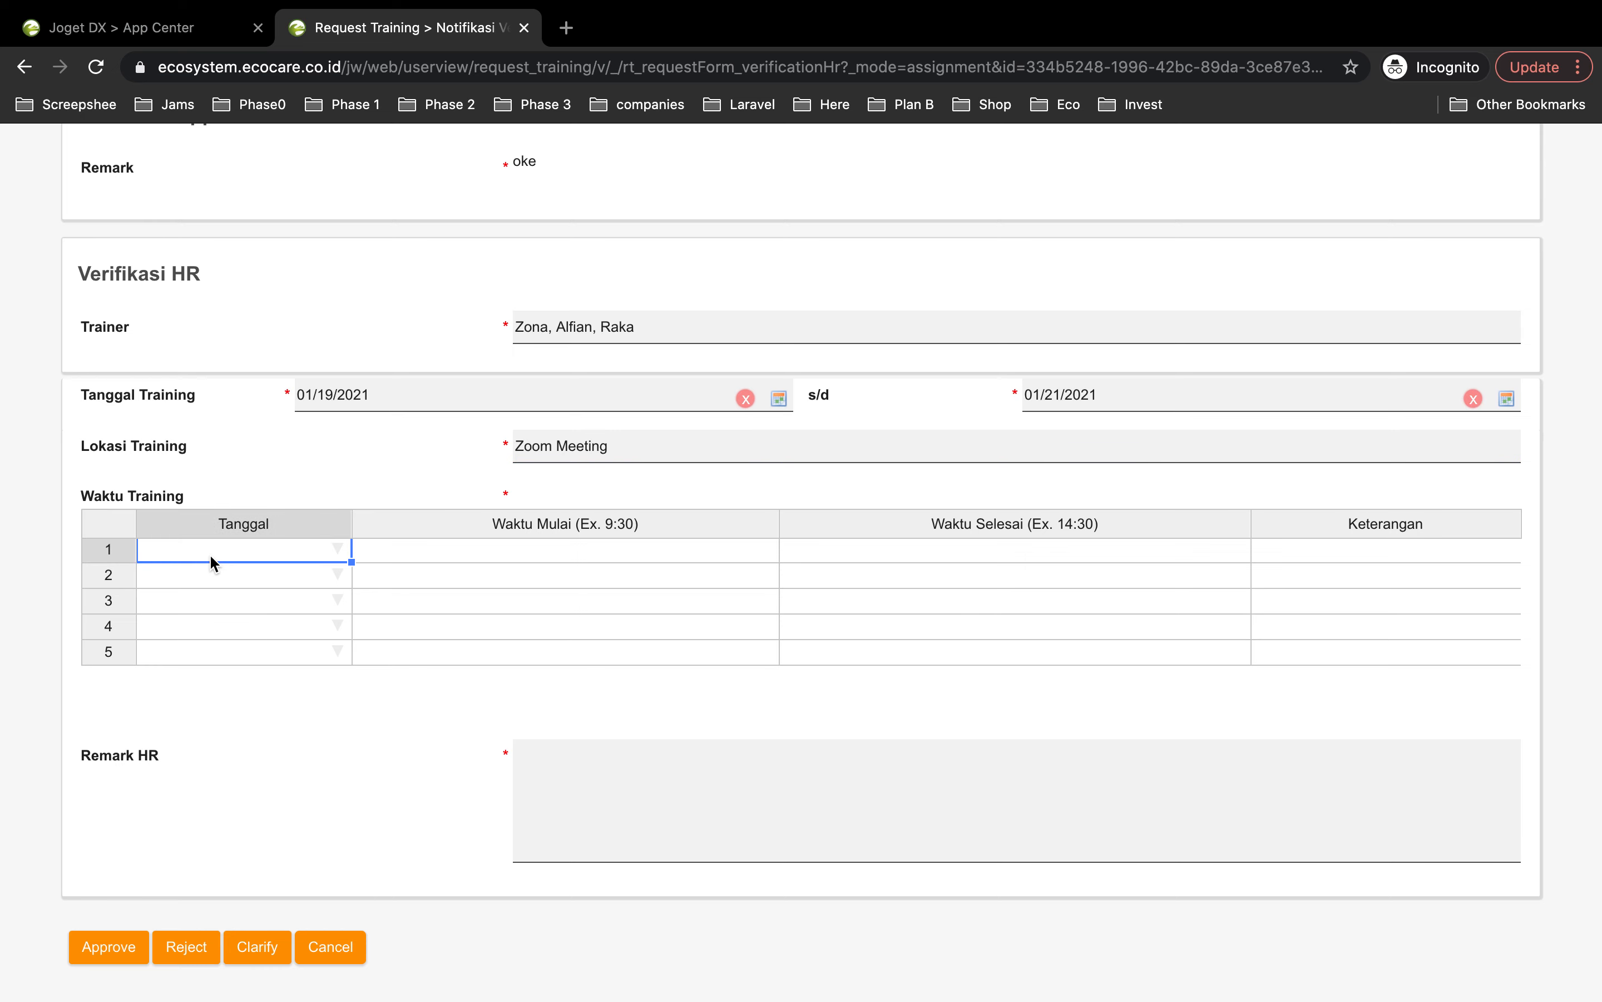
{"action": "left_click", "coordinate": [338, 549]}
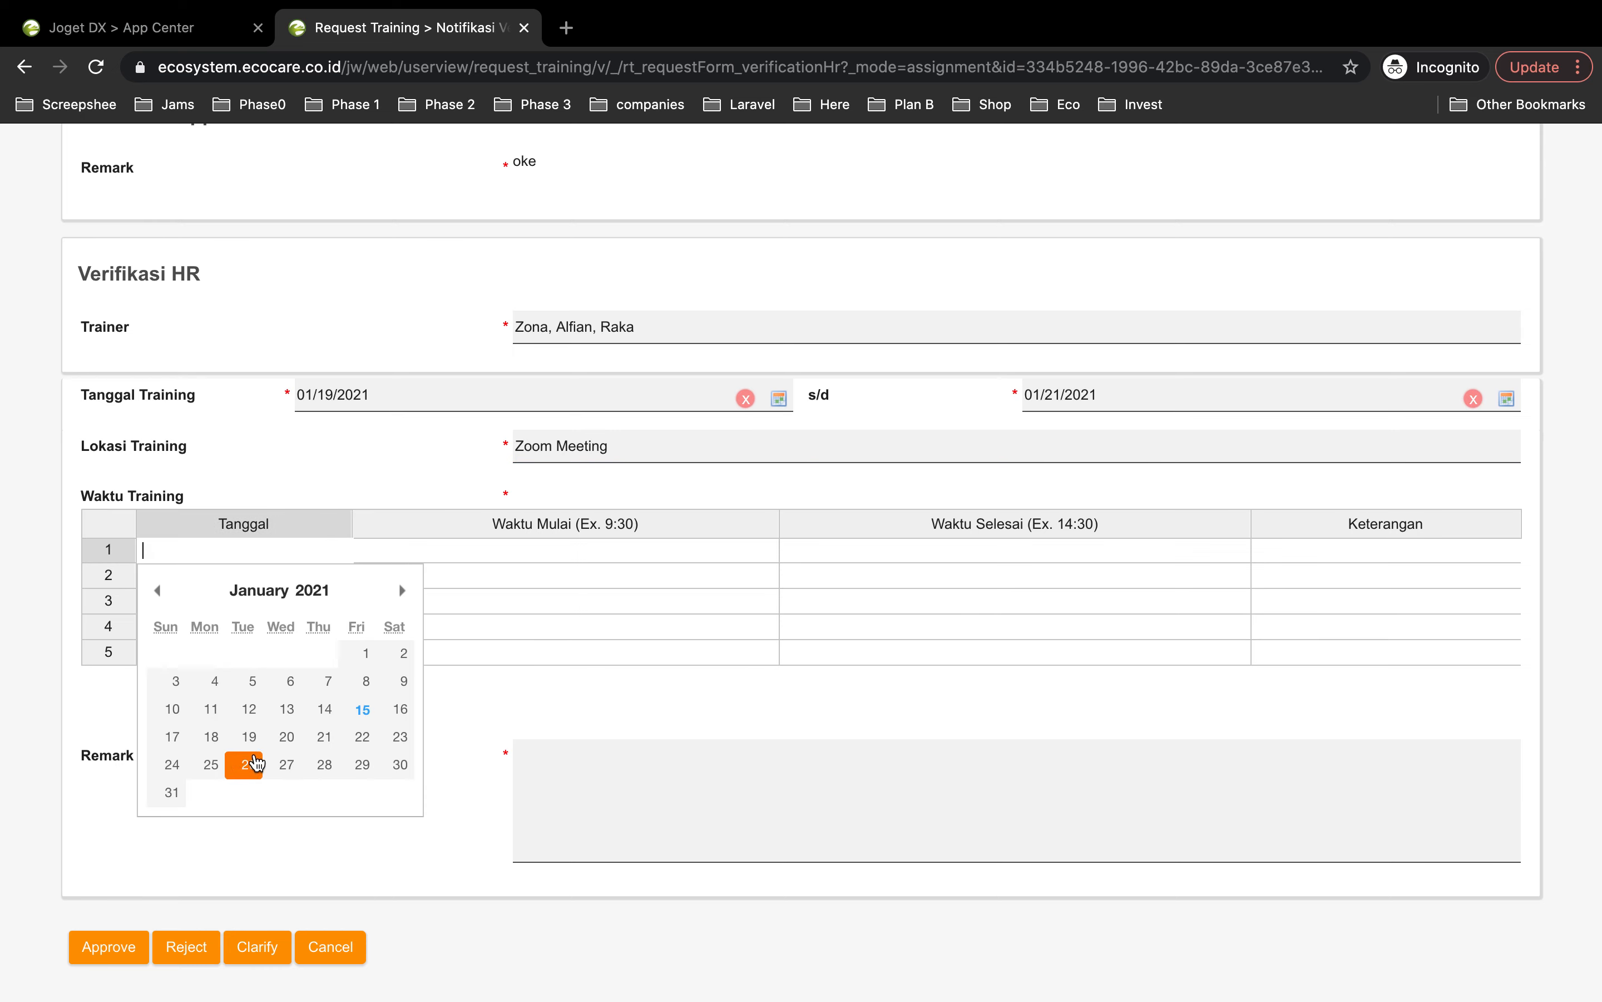
{"action": "left_click", "coordinate": [240, 738]}
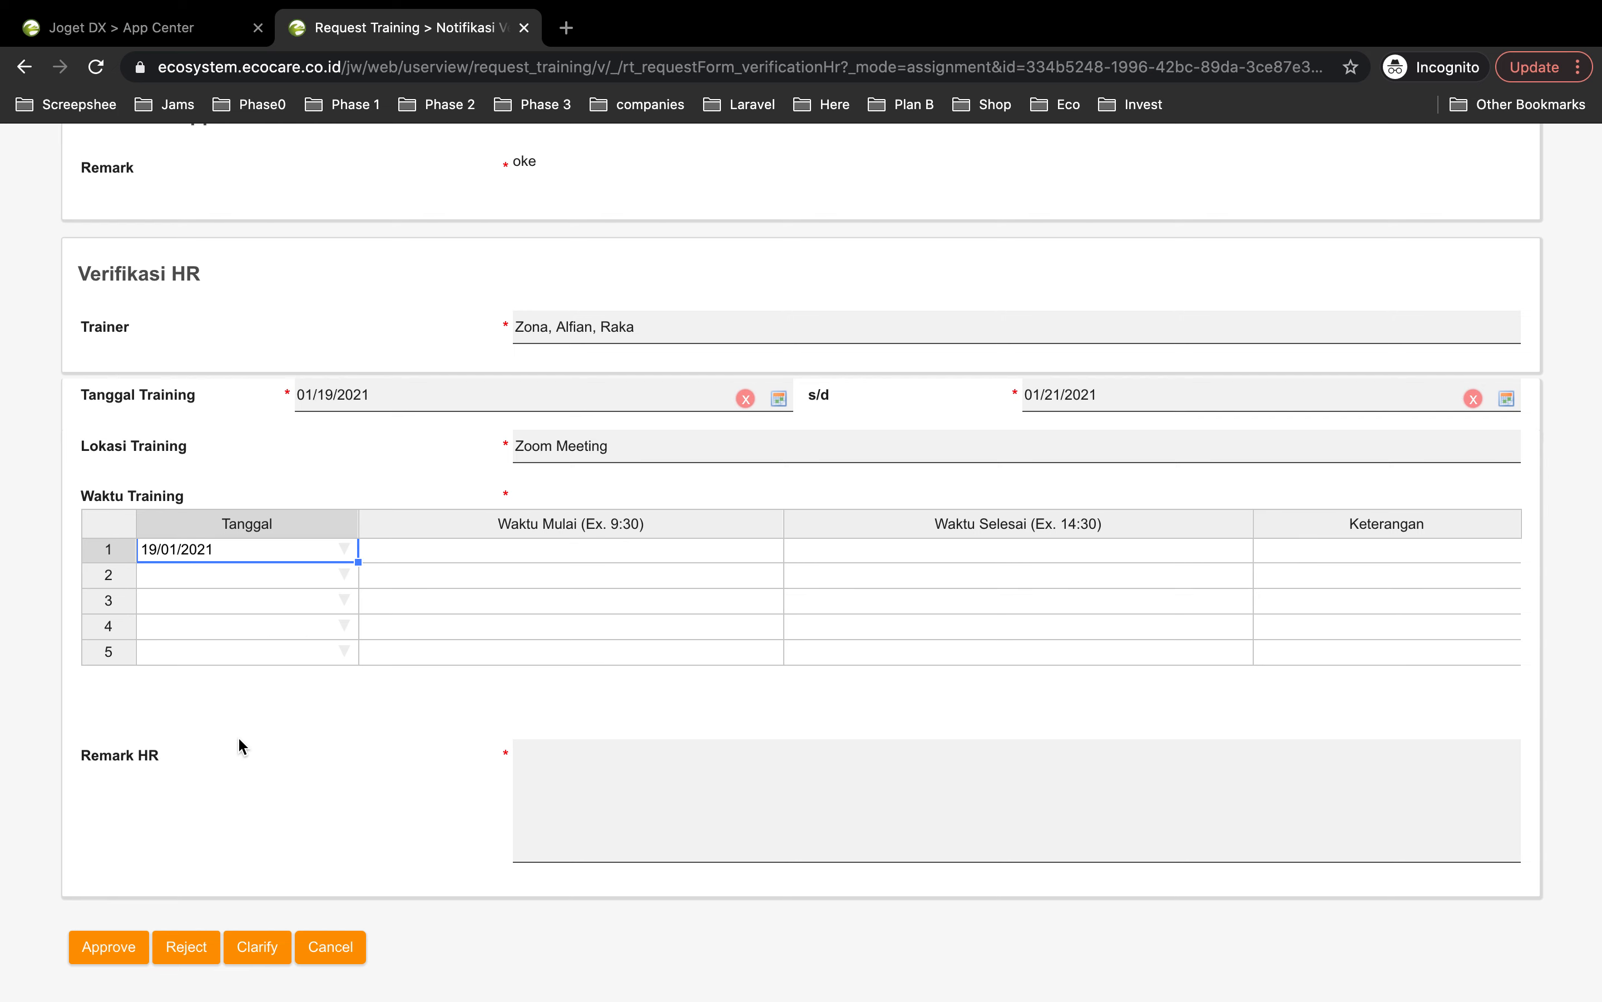
{"action": "left_click", "coordinate": [505, 553]}
{"action": "type", "text": "10"}
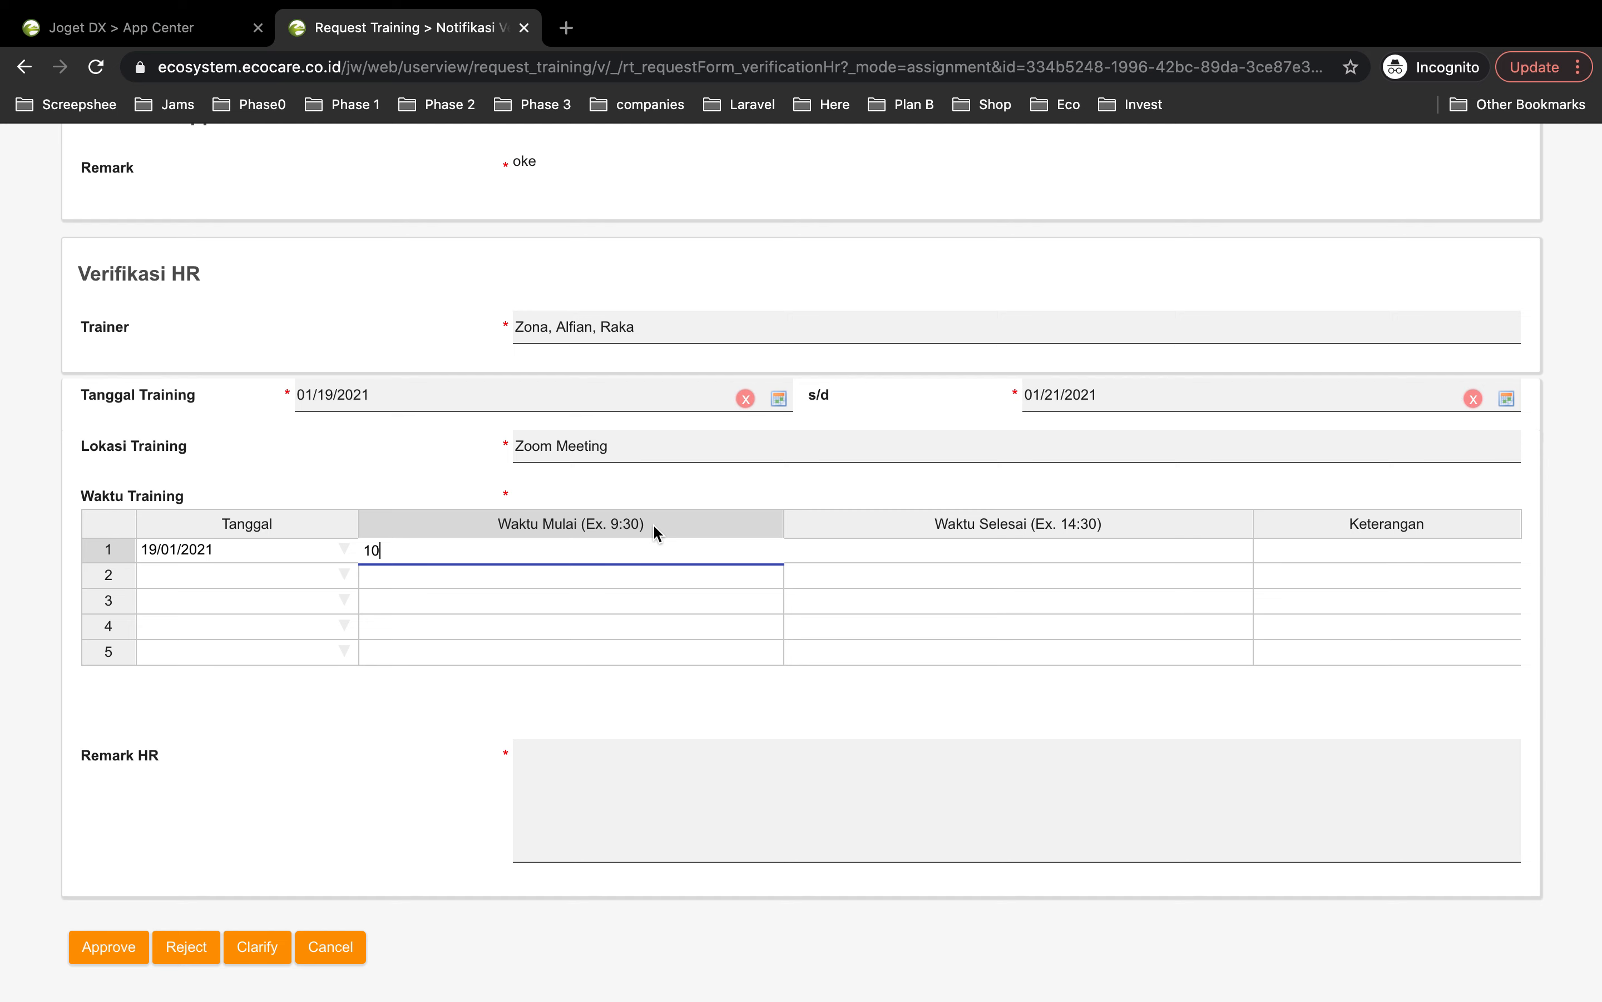
{"action": "type", "text": ":30"}
{"action": "key", "text": "Return"}
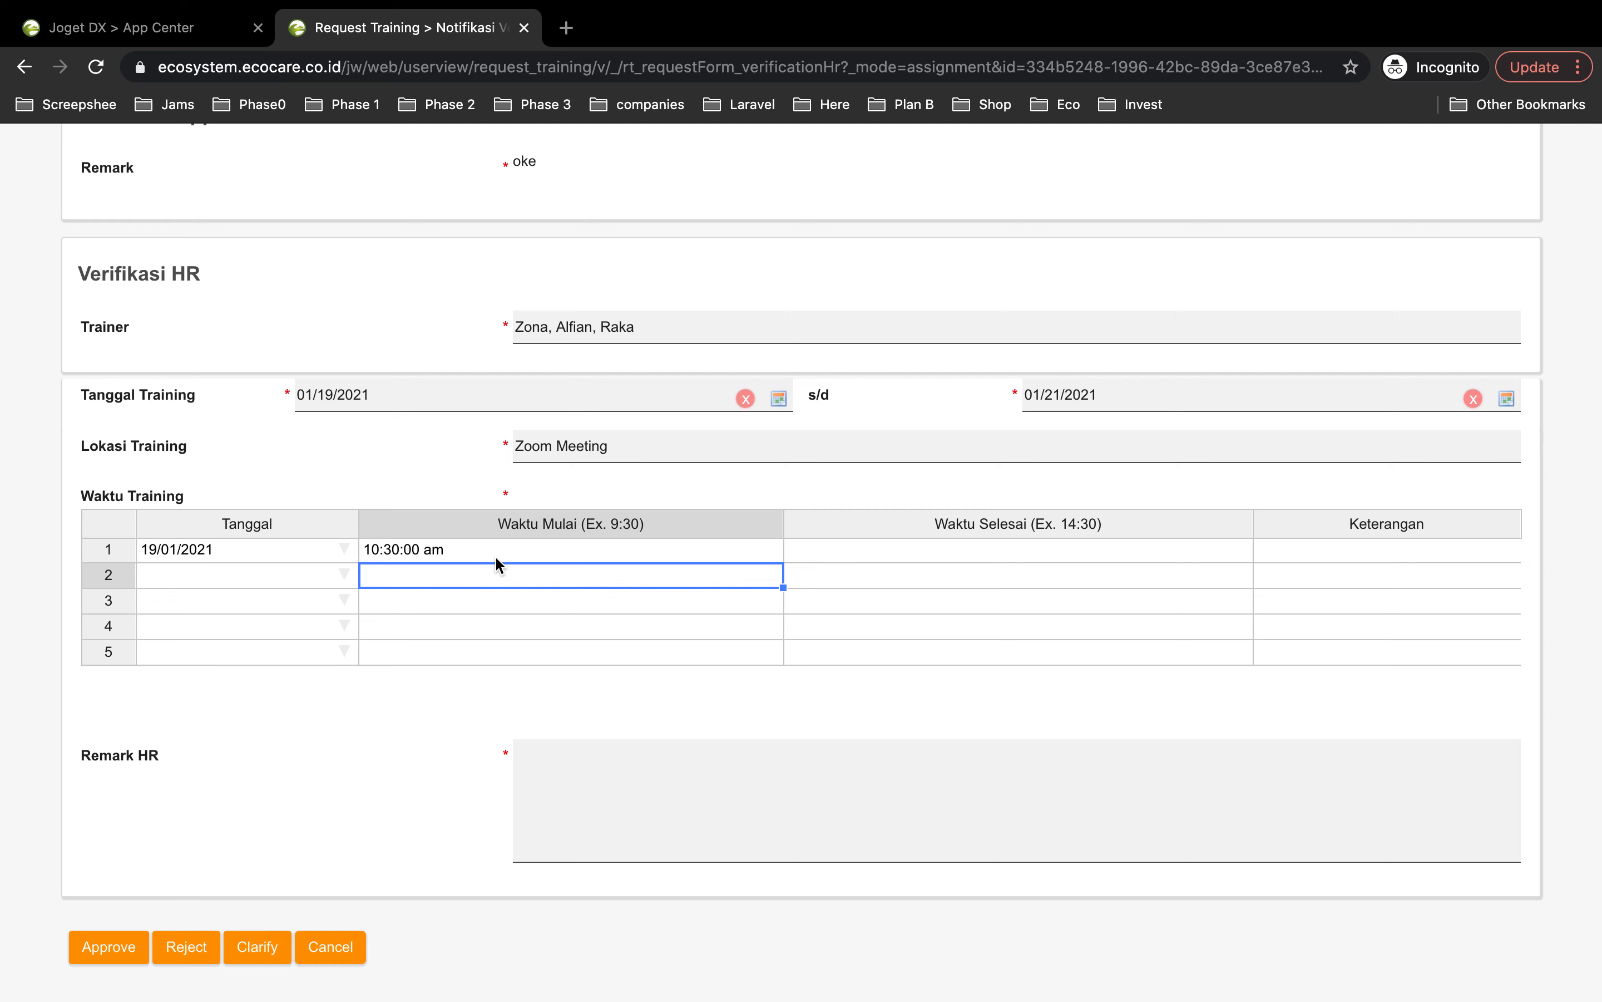
{"action": "left_click", "coordinate": [942, 553]}
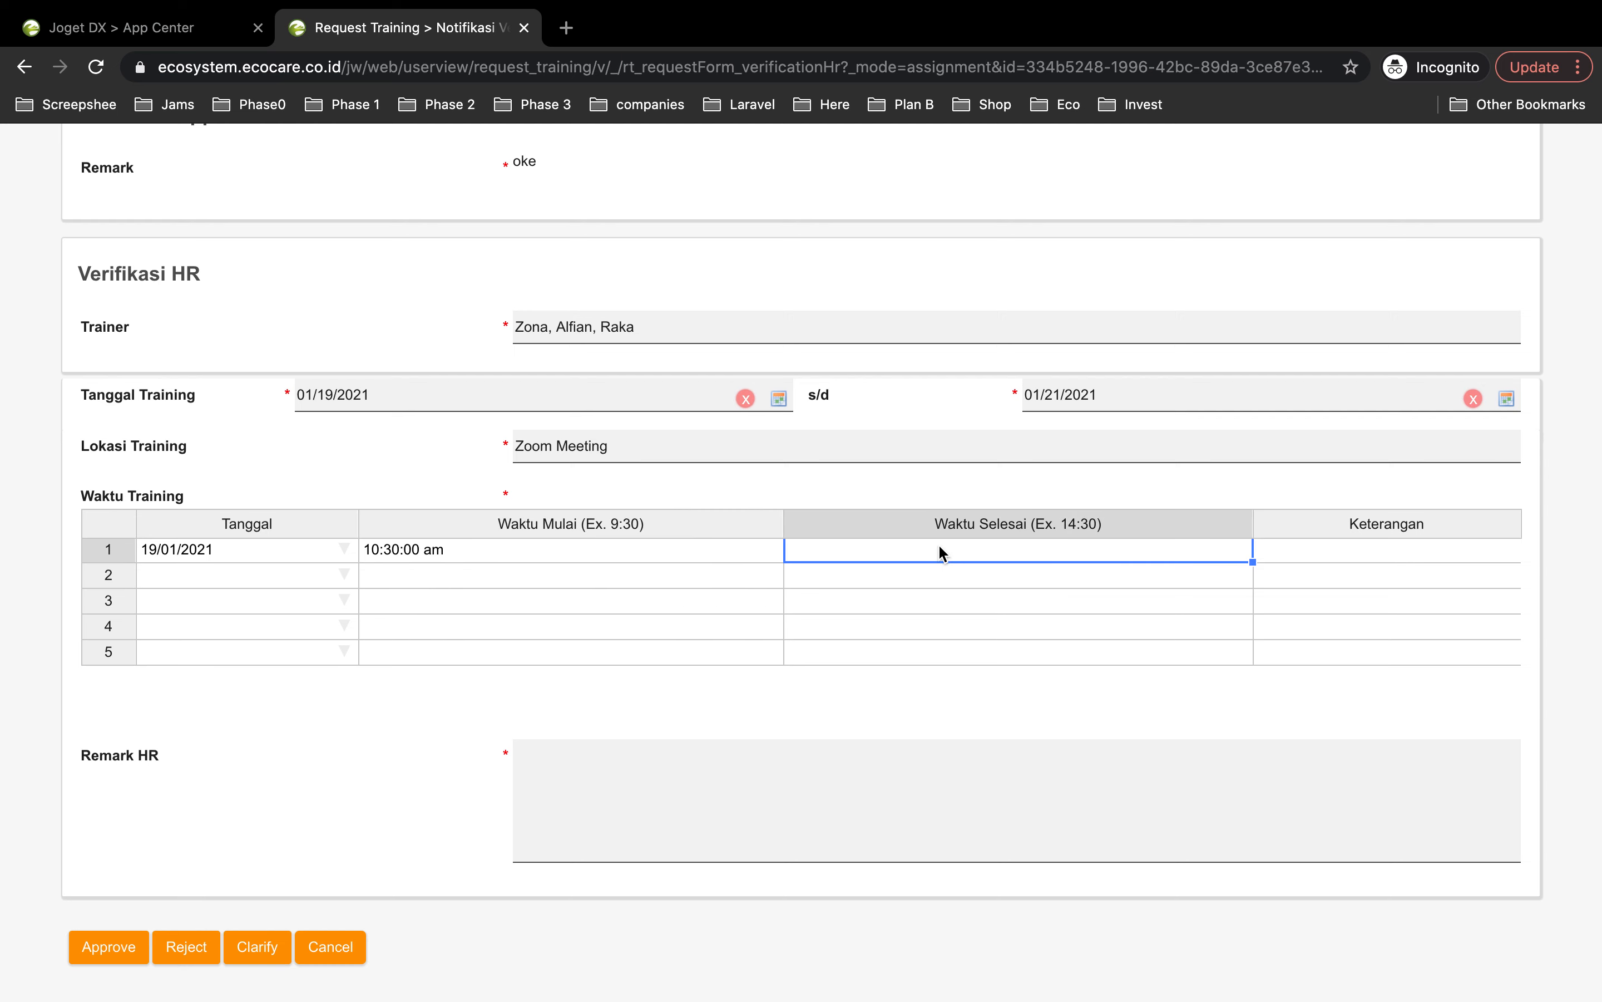
{"action": "type", "text": "12"}
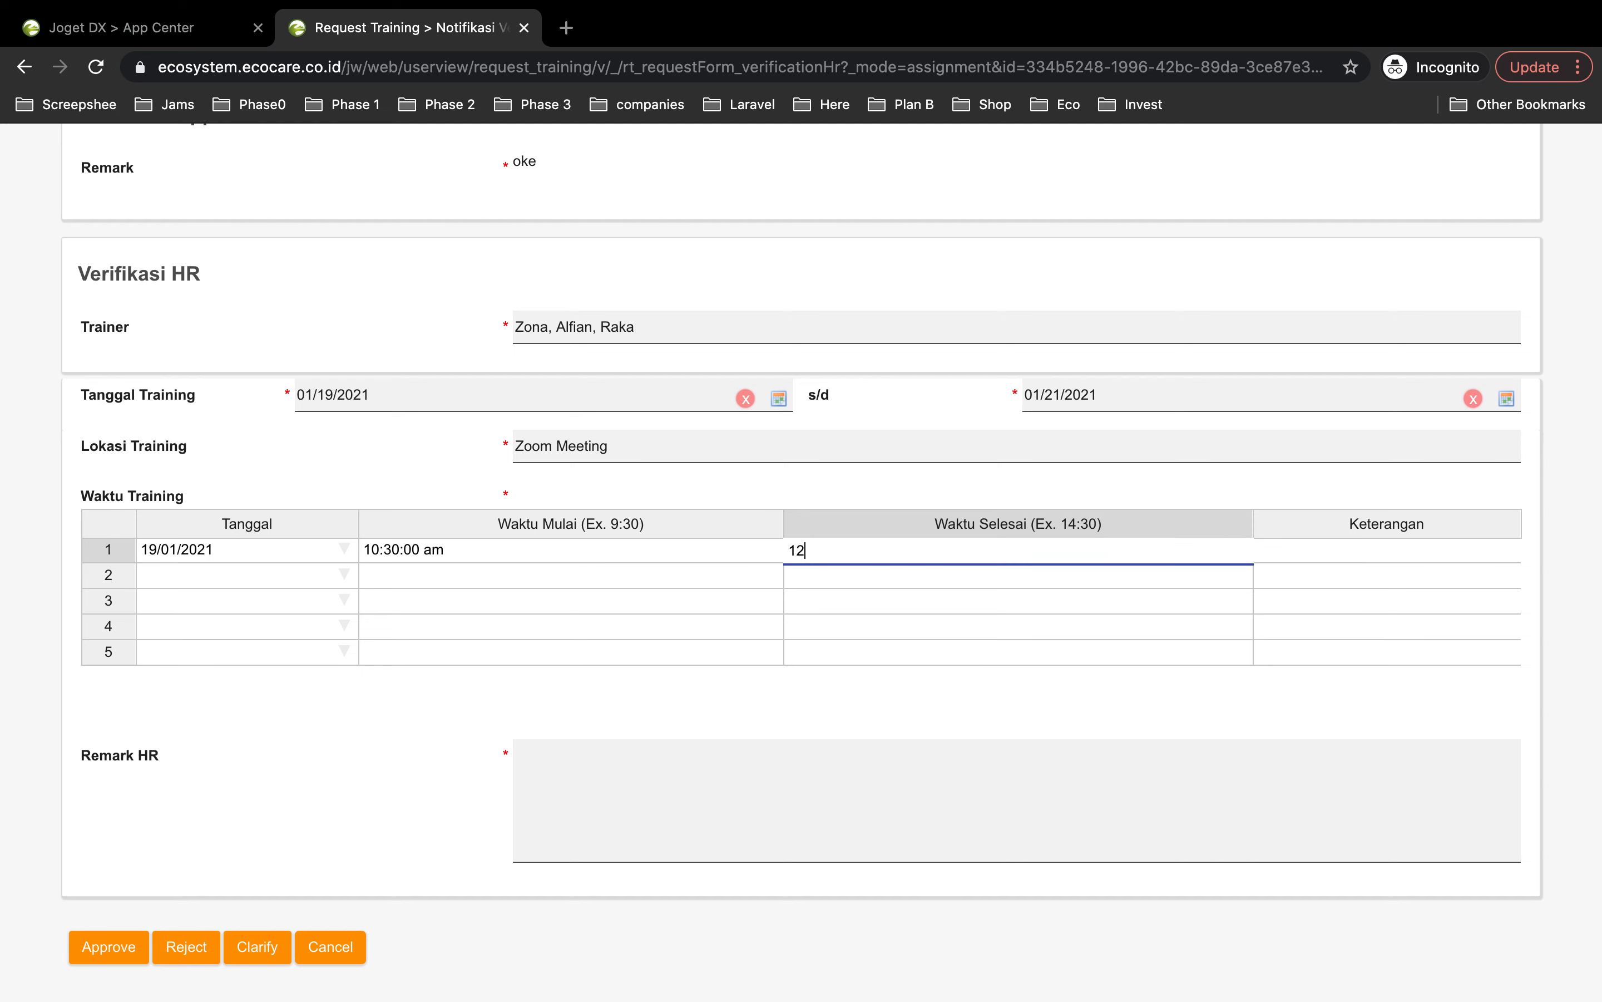
{"action": "key", "text": "Return"}
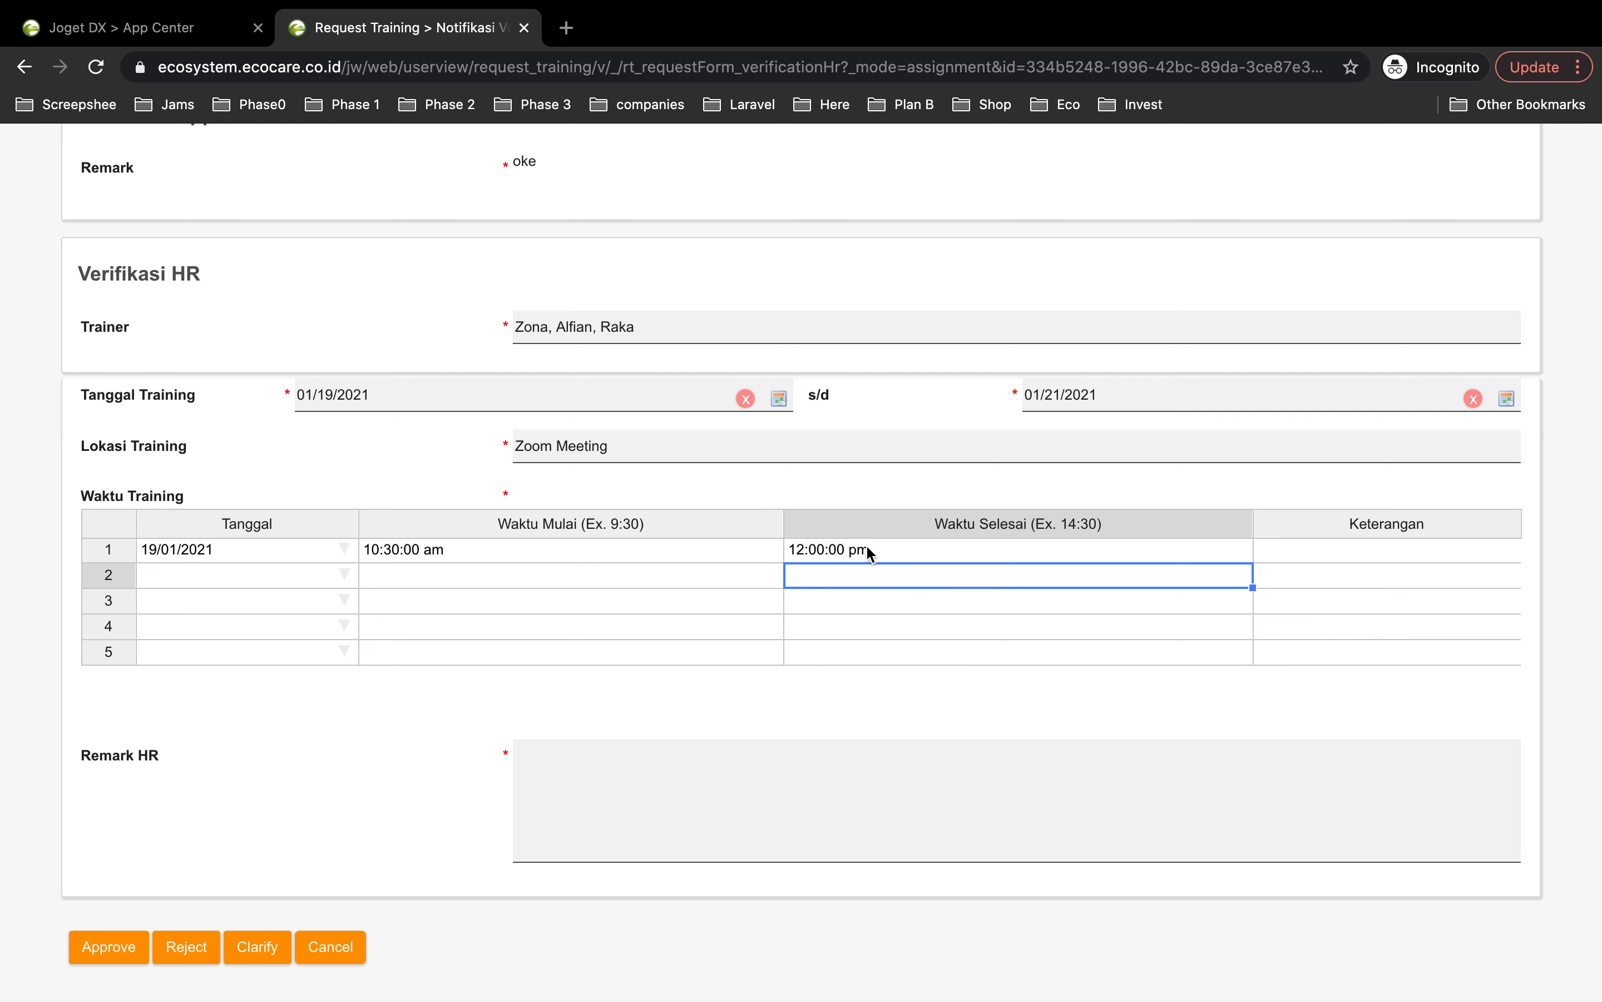
Step: Date the second and third sessions 20 and 21 January, and note the first session's trainer
{"action": "left_click", "coordinate": [345, 580]}
{"action": "left_click", "coordinate": [286, 759]}
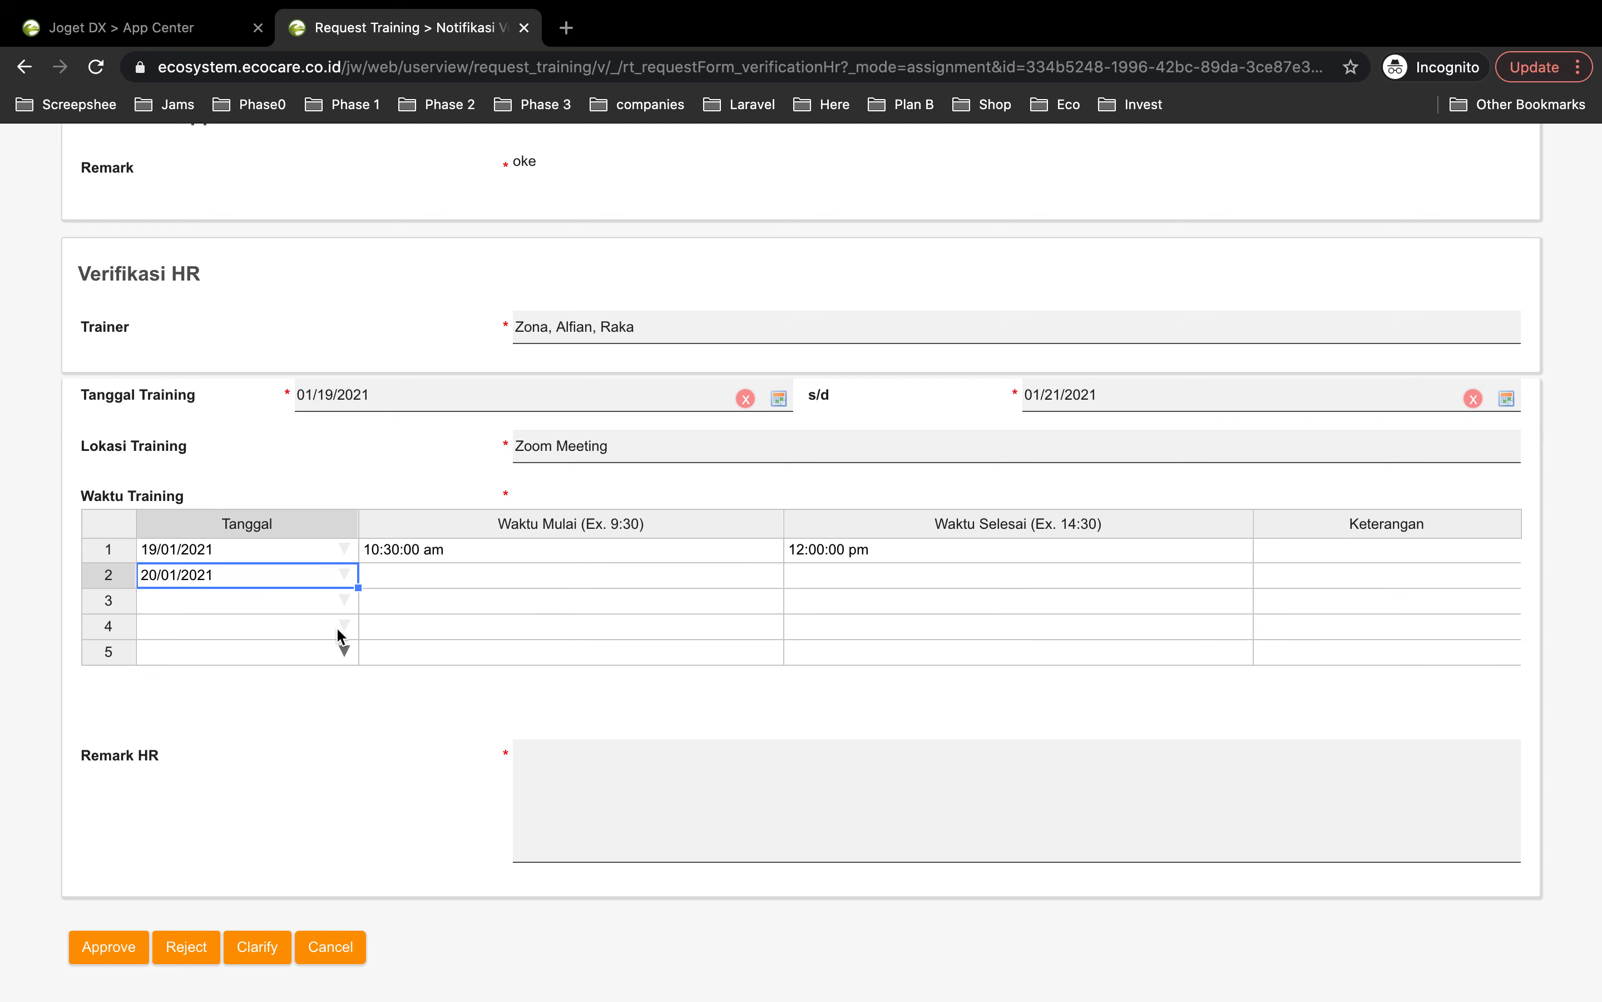
{"action": "left_click", "coordinate": [337, 612]}
{"action": "left_click", "coordinate": [324, 795]}
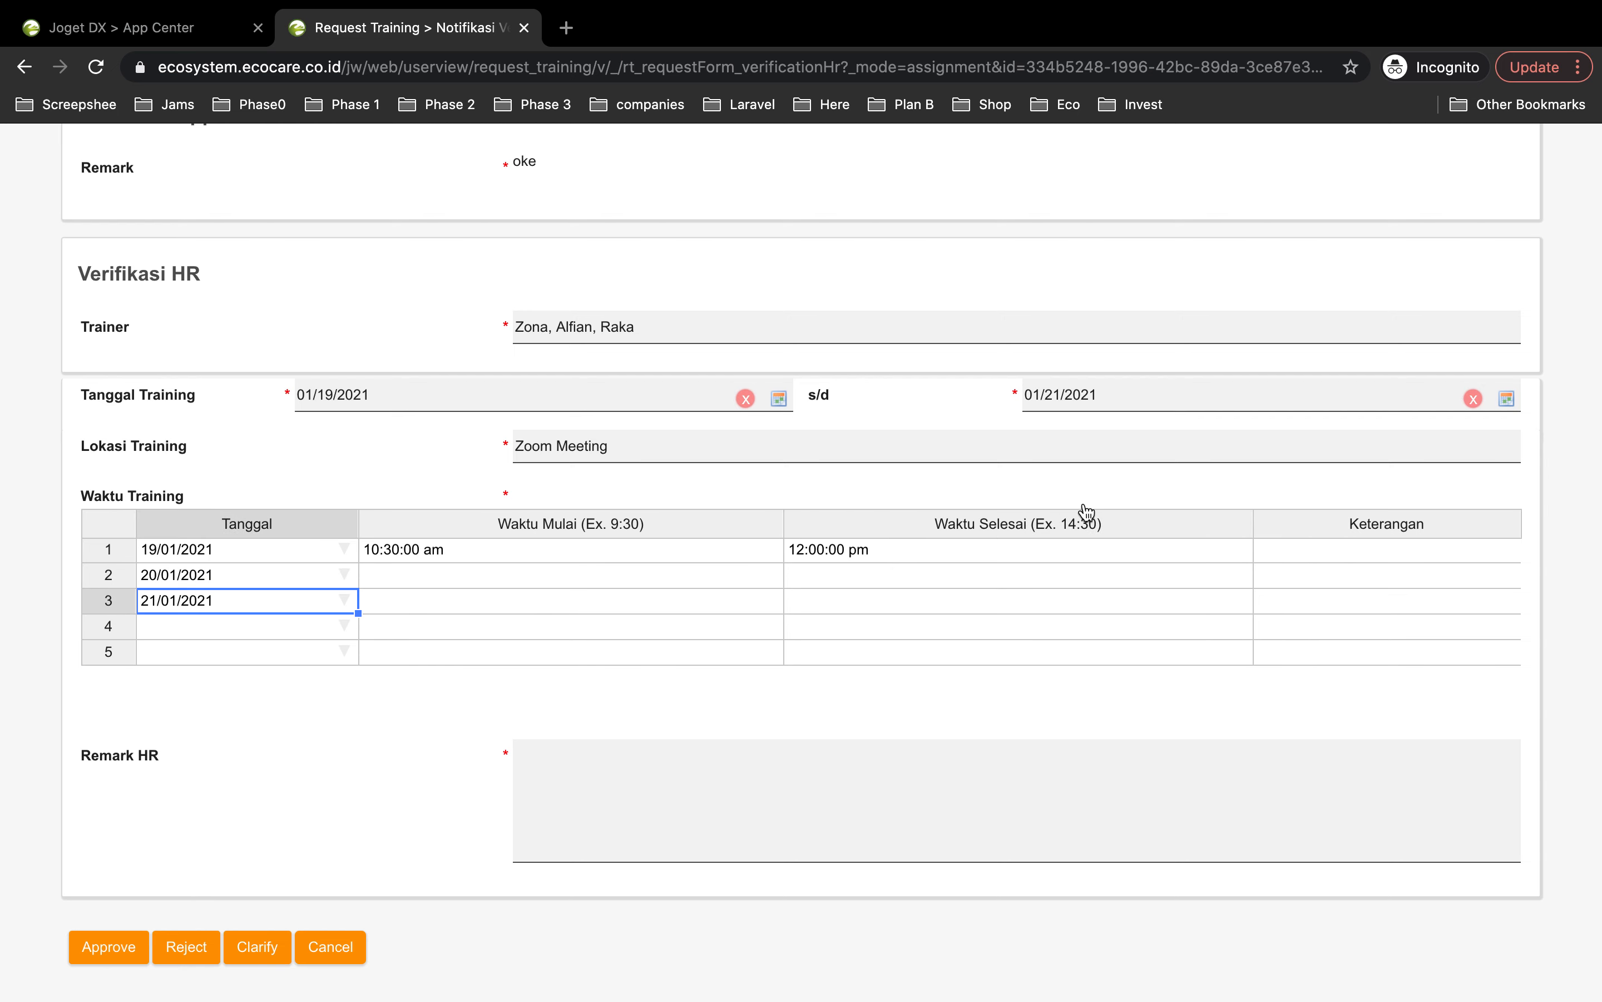
{"action": "double_click", "coordinate": [1334, 554]}
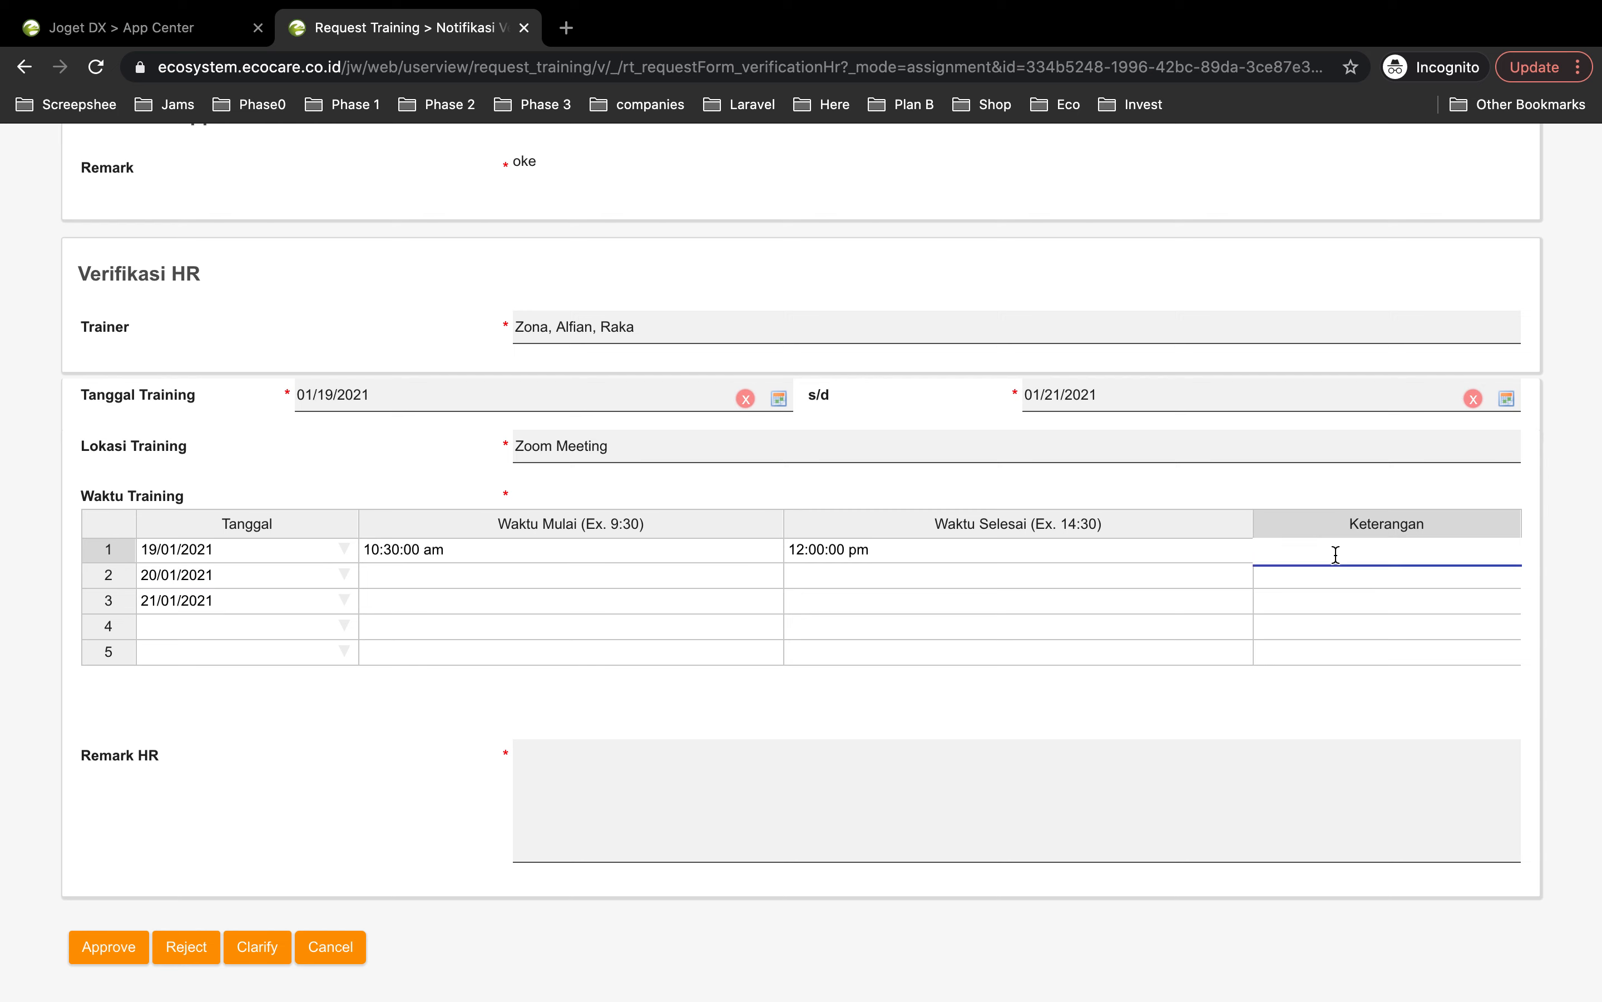
{"action": "type", "text": "Traine"}
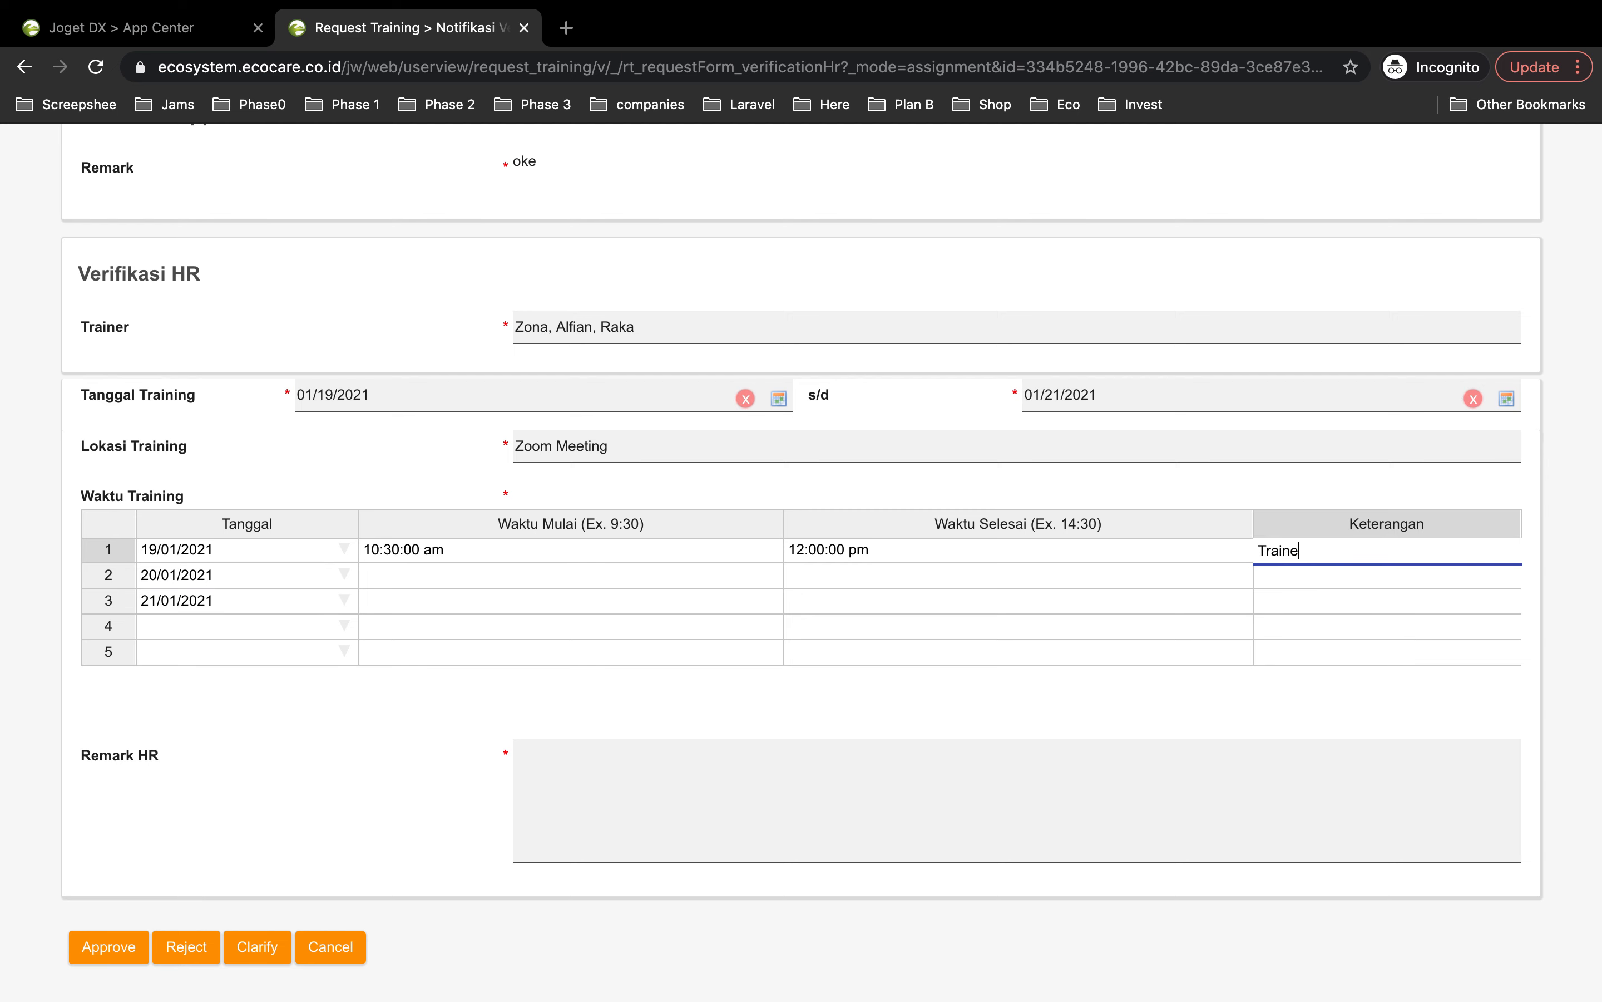
{"action": "type", "text": "r Zona"}
Step: Give the second session times 9 to 11 and the third session 14 to 15
{"action": "left_click", "coordinate": [389, 581]}
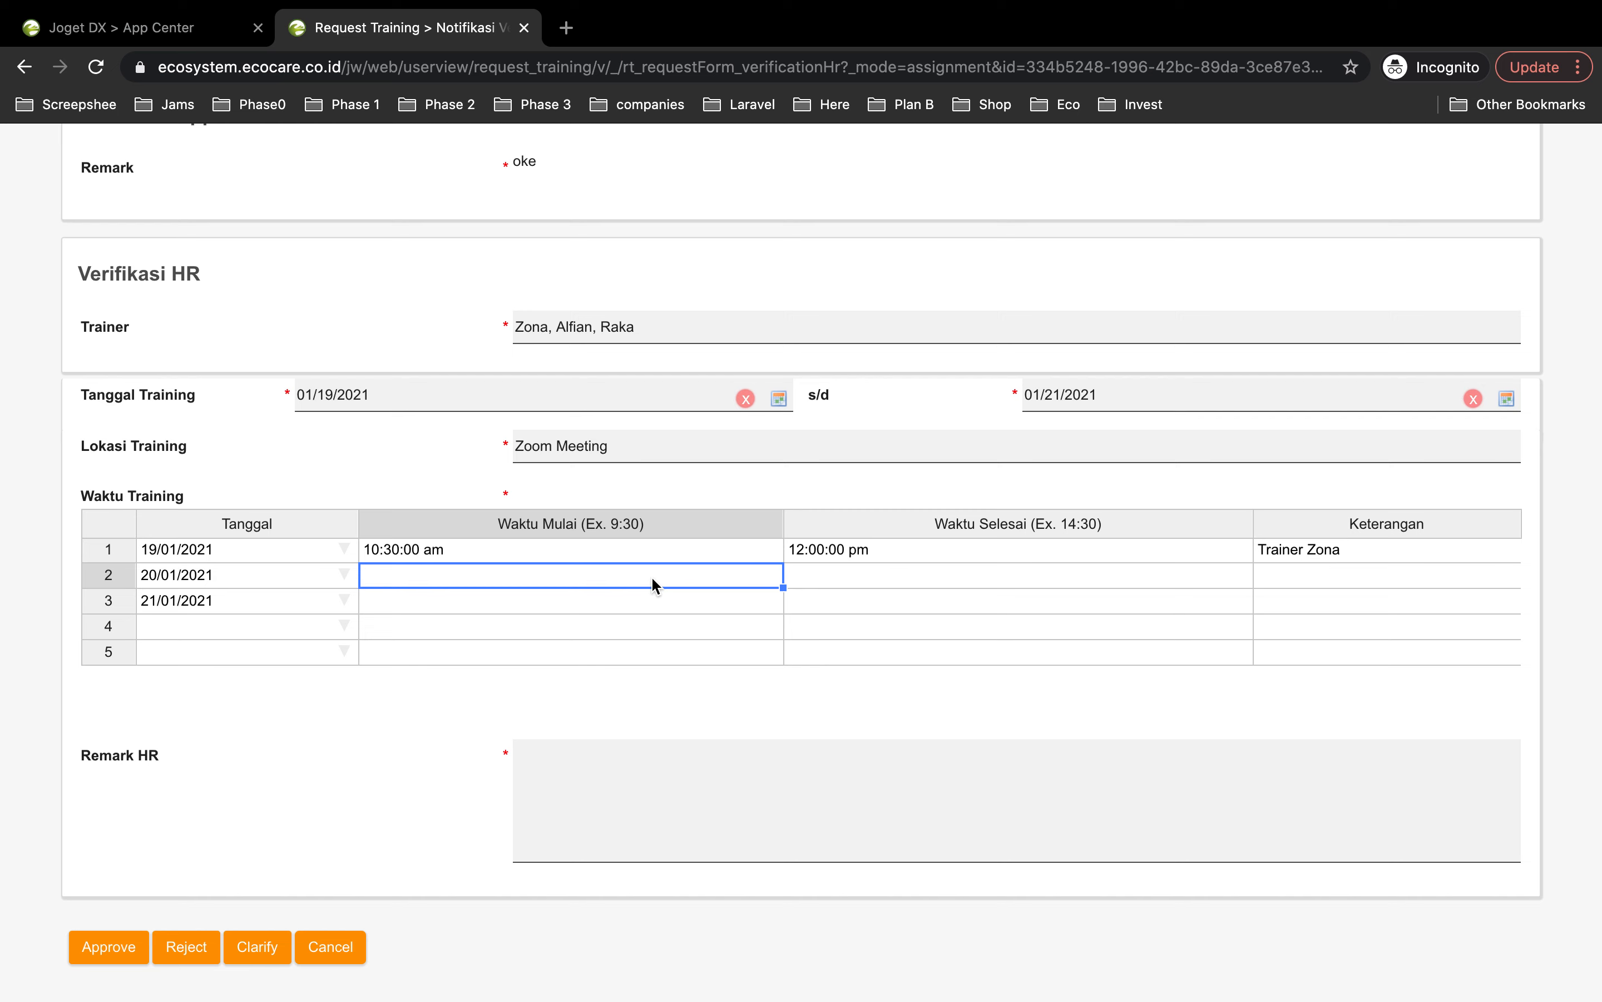
{"action": "type", "text": "9"}
{"action": "key", "text": "Return"}
{"action": "left_click", "coordinate": [845, 581]}
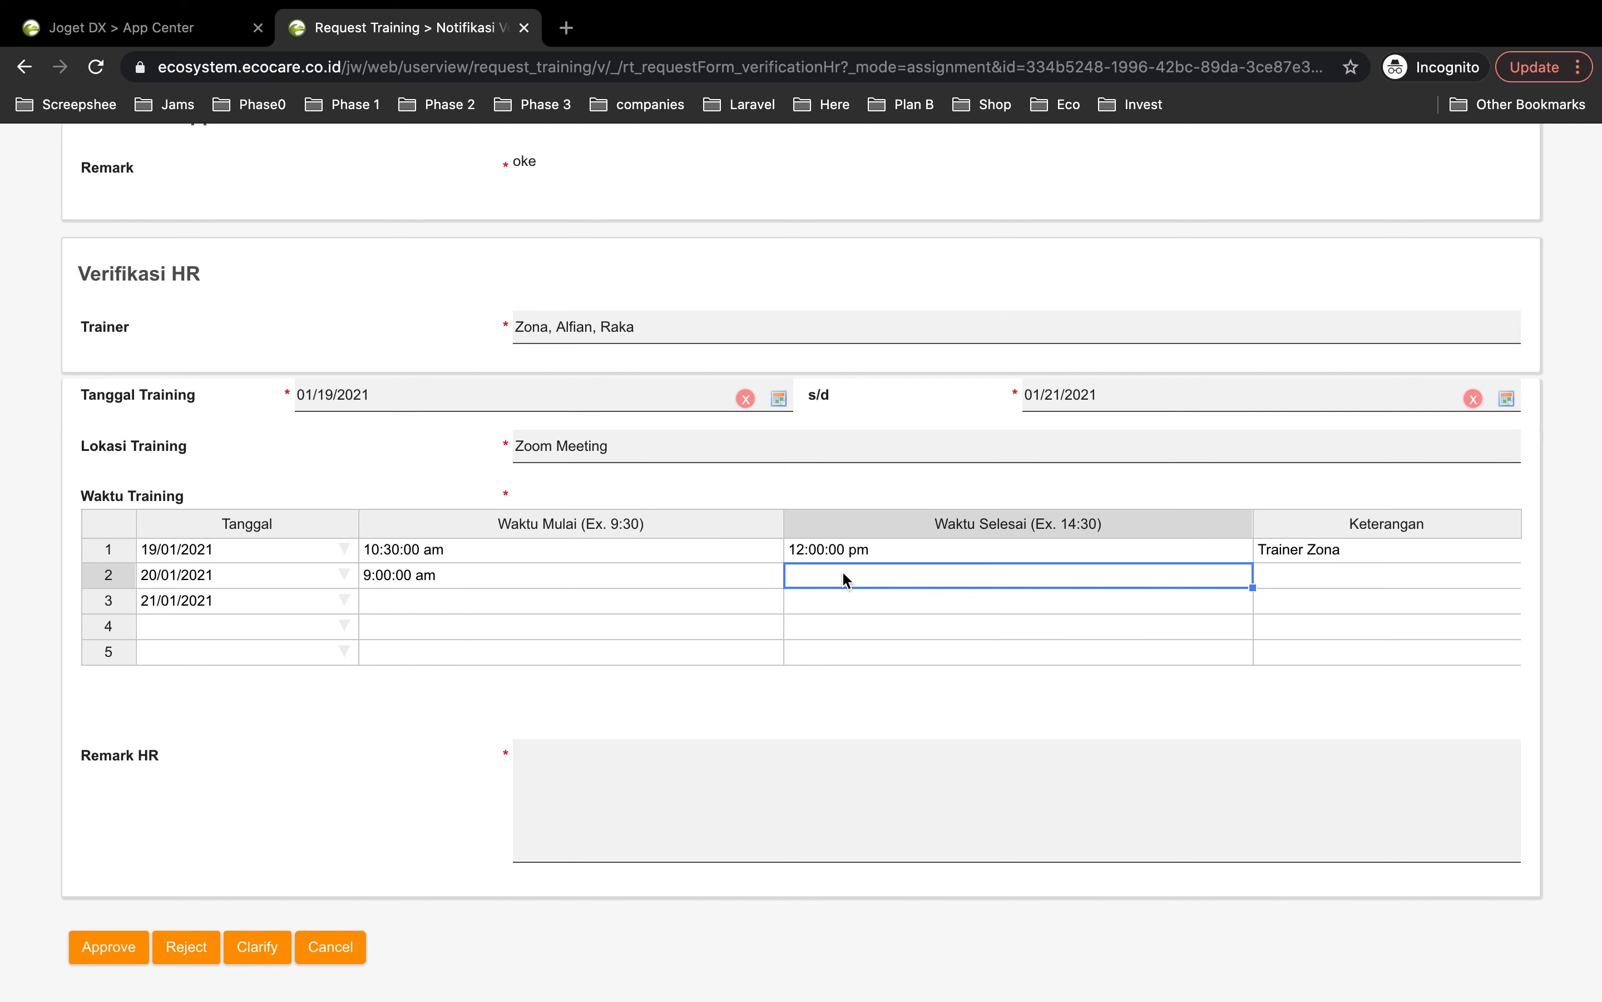
{"action": "type", "text": "11"}
{"action": "key", "text": "Return"}
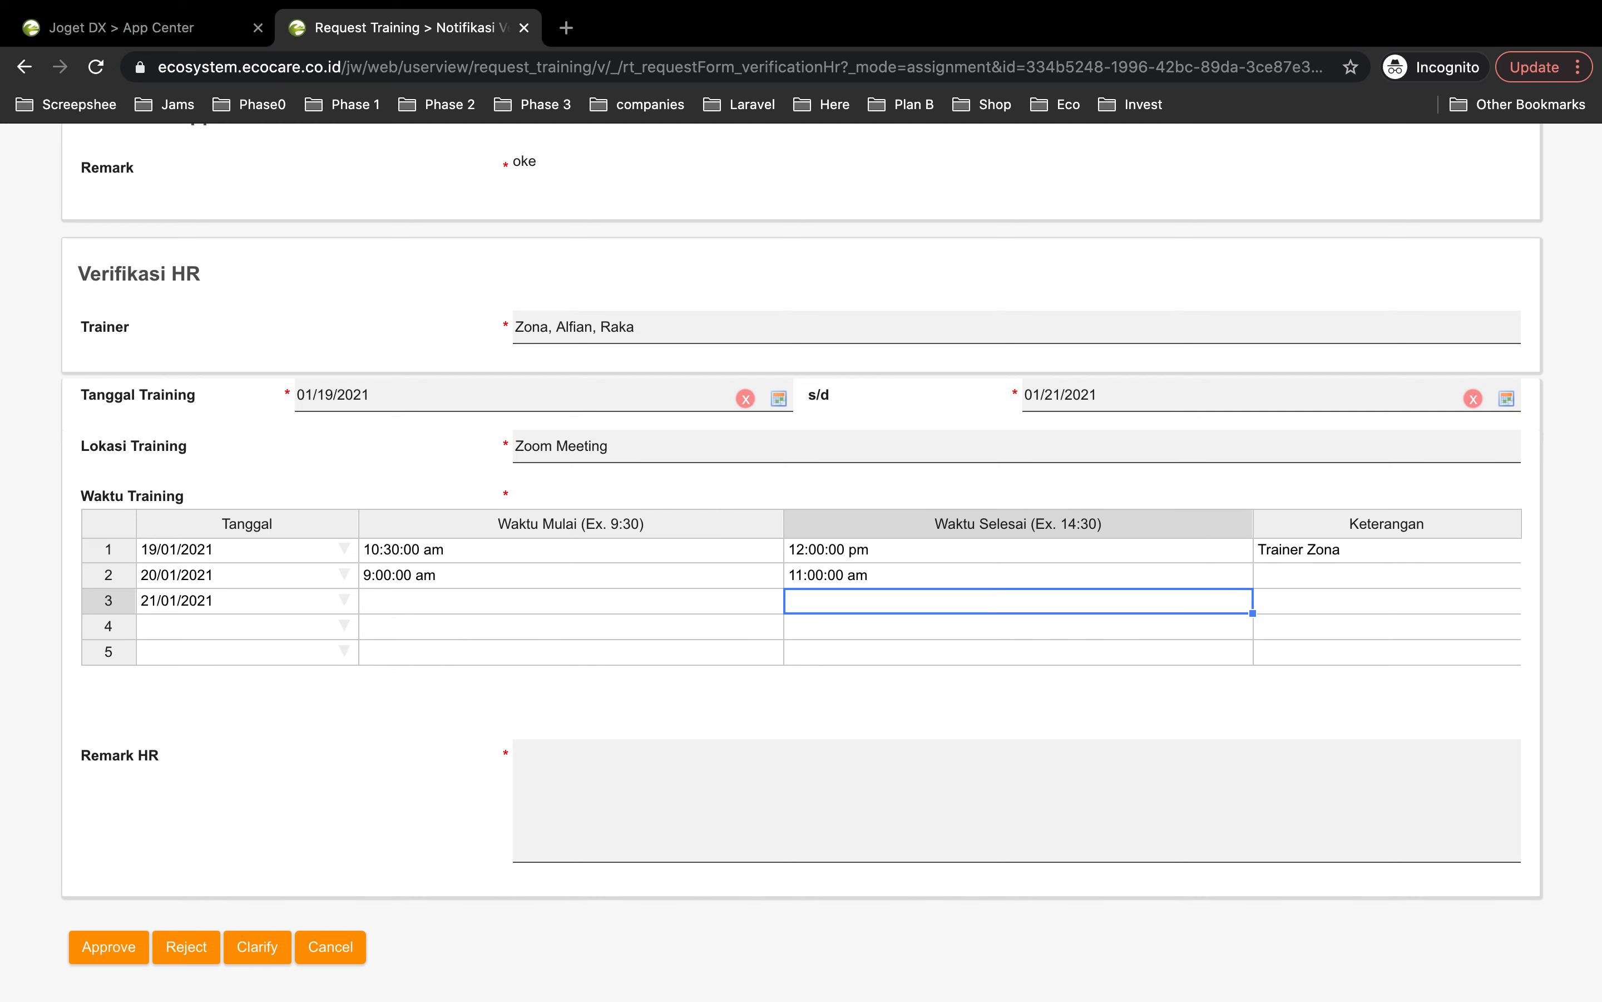
{"action": "left_click", "coordinate": [447, 599]}
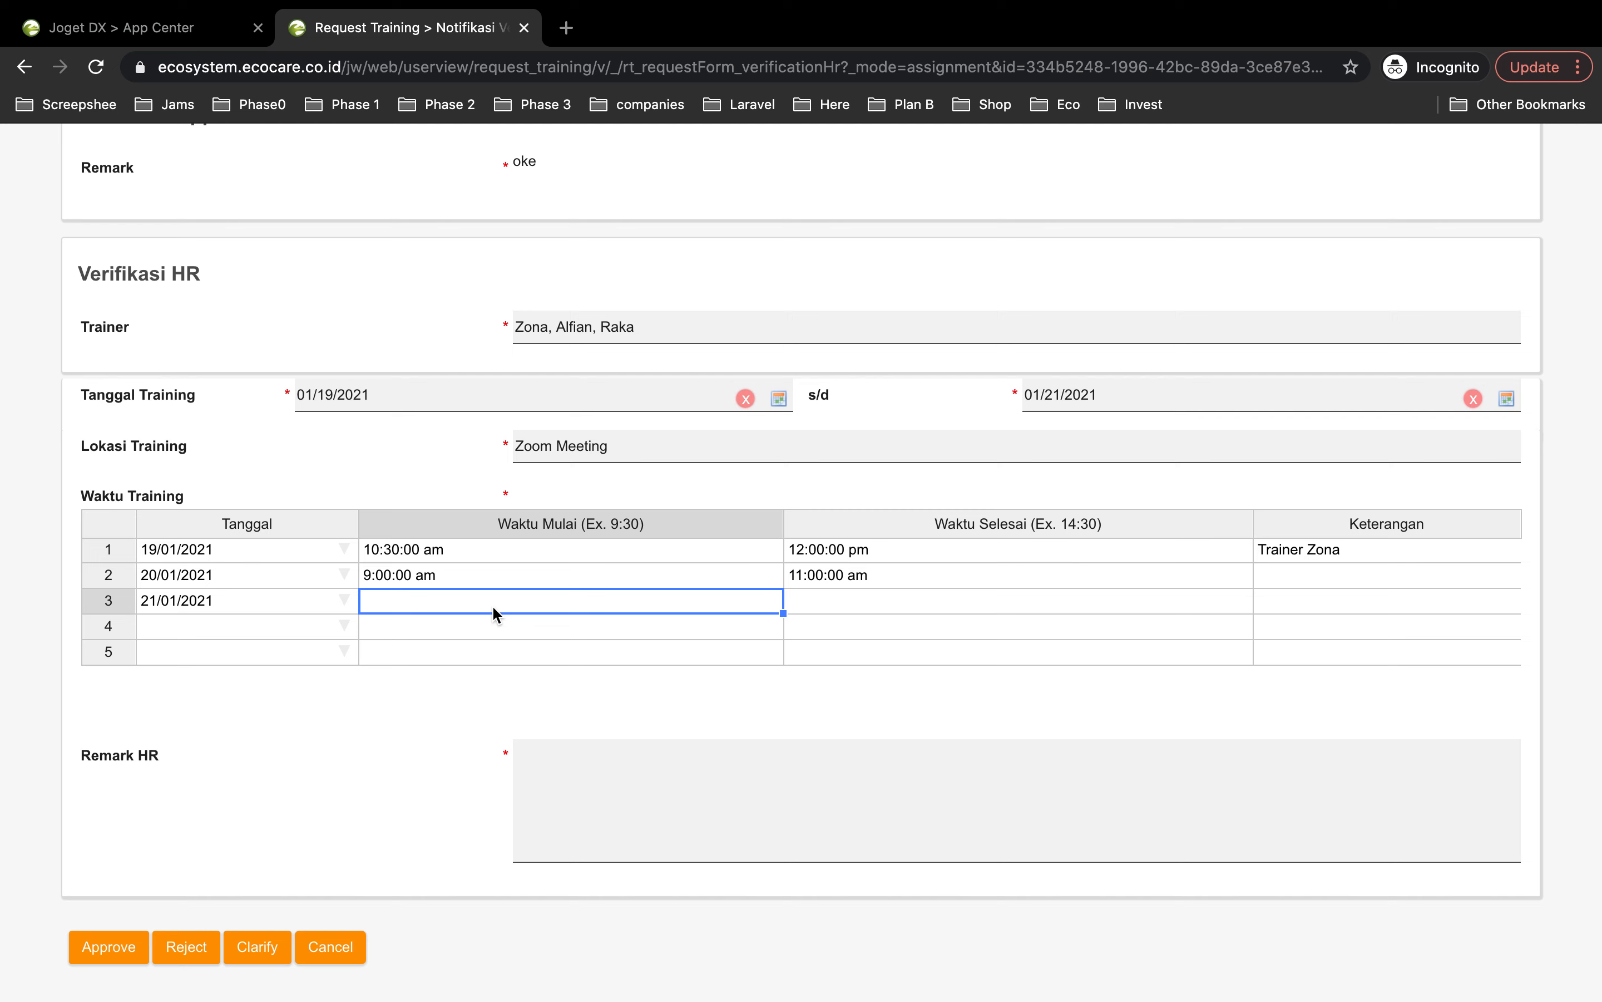
{"action": "type", "text": "14"}
{"action": "key", "text": "Return"}
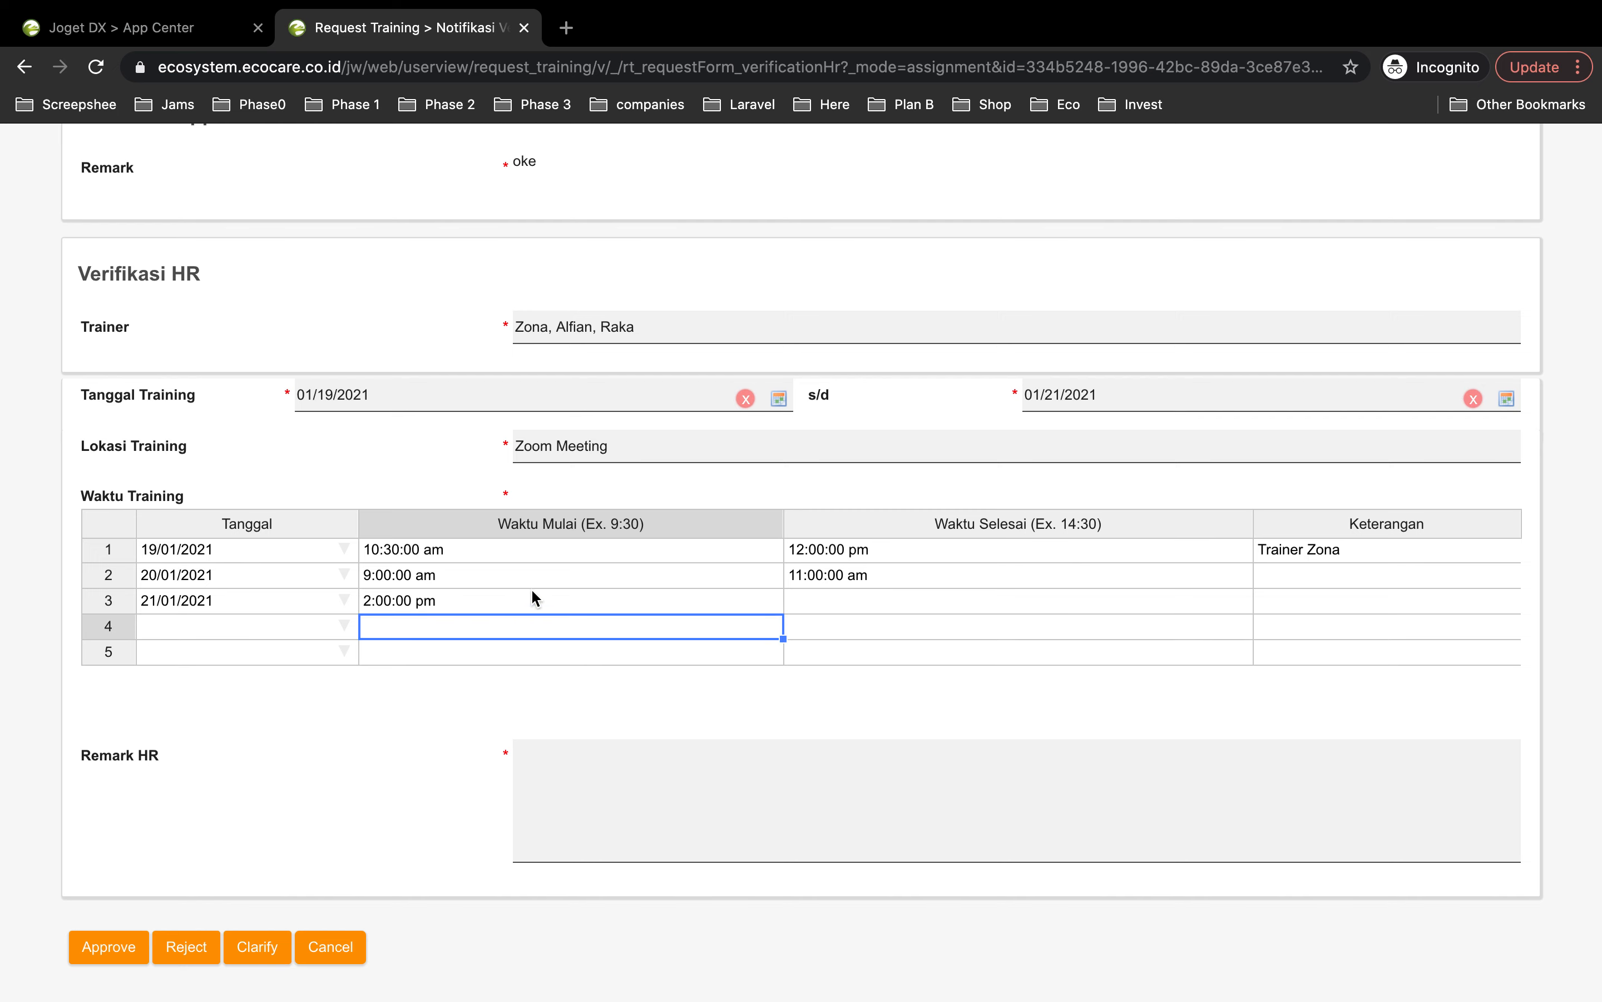
{"action": "left_click", "coordinate": [818, 601]}
{"action": "type", "text": "15"}
{"action": "key", "text": "Return"}
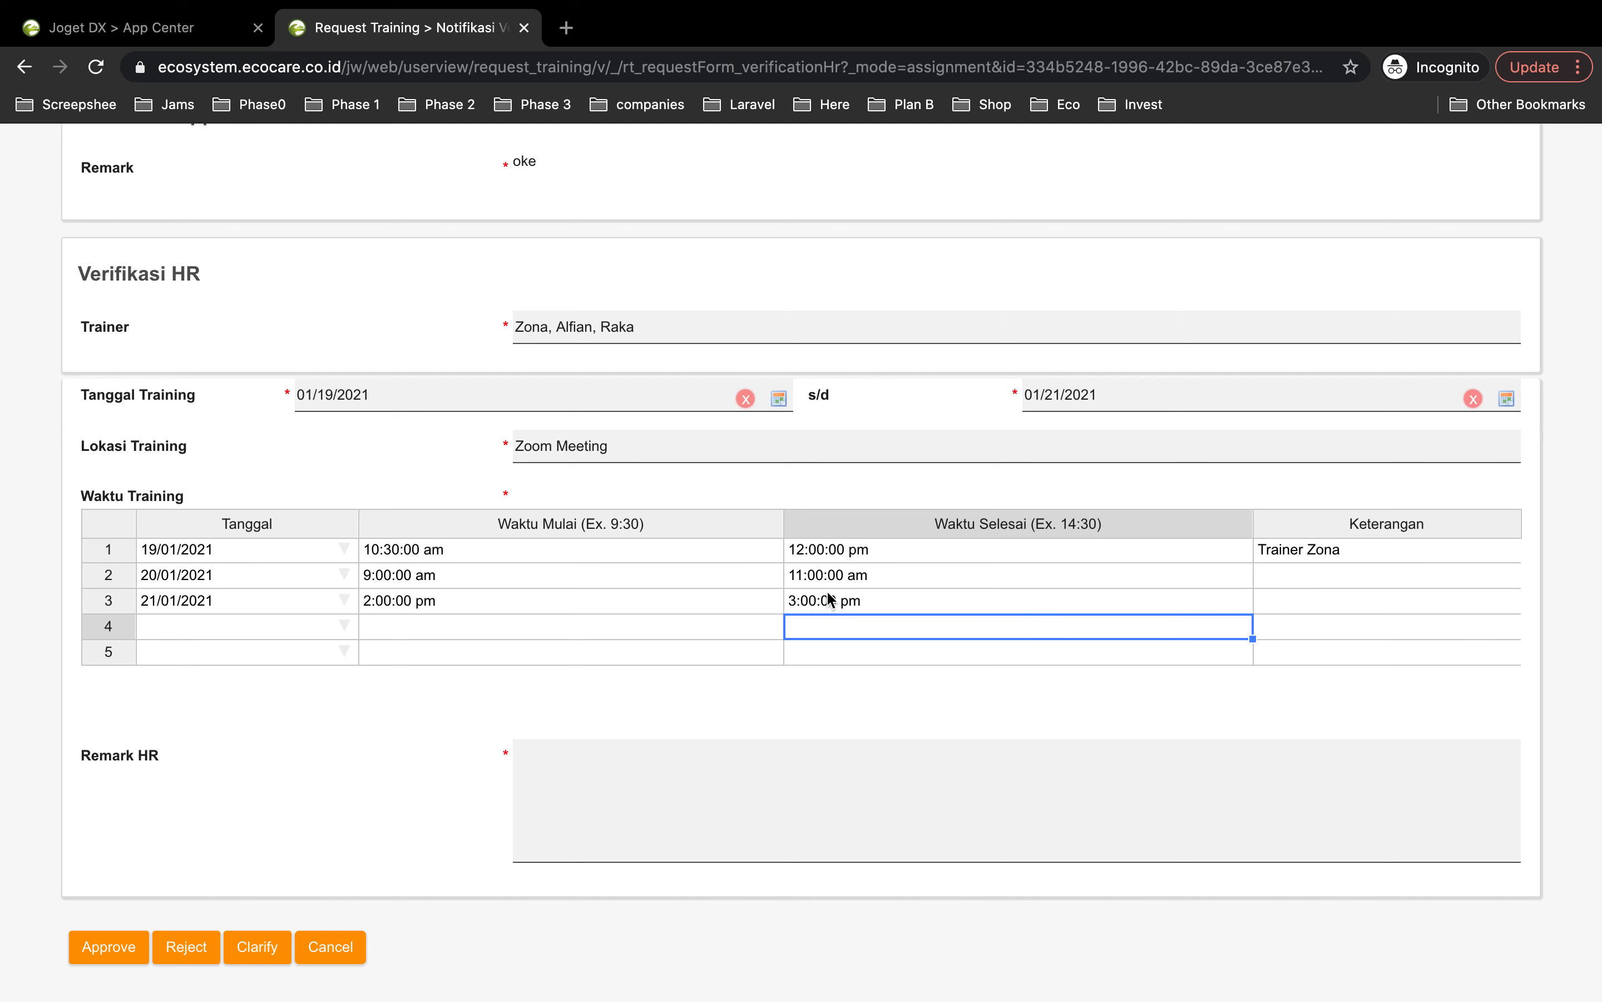
Step: Note the trainer in the Keterangan of the second and third sessions
{"action": "left_click", "coordinate": [1298, 573]}
{"action": "type", "text": "Trainer "}
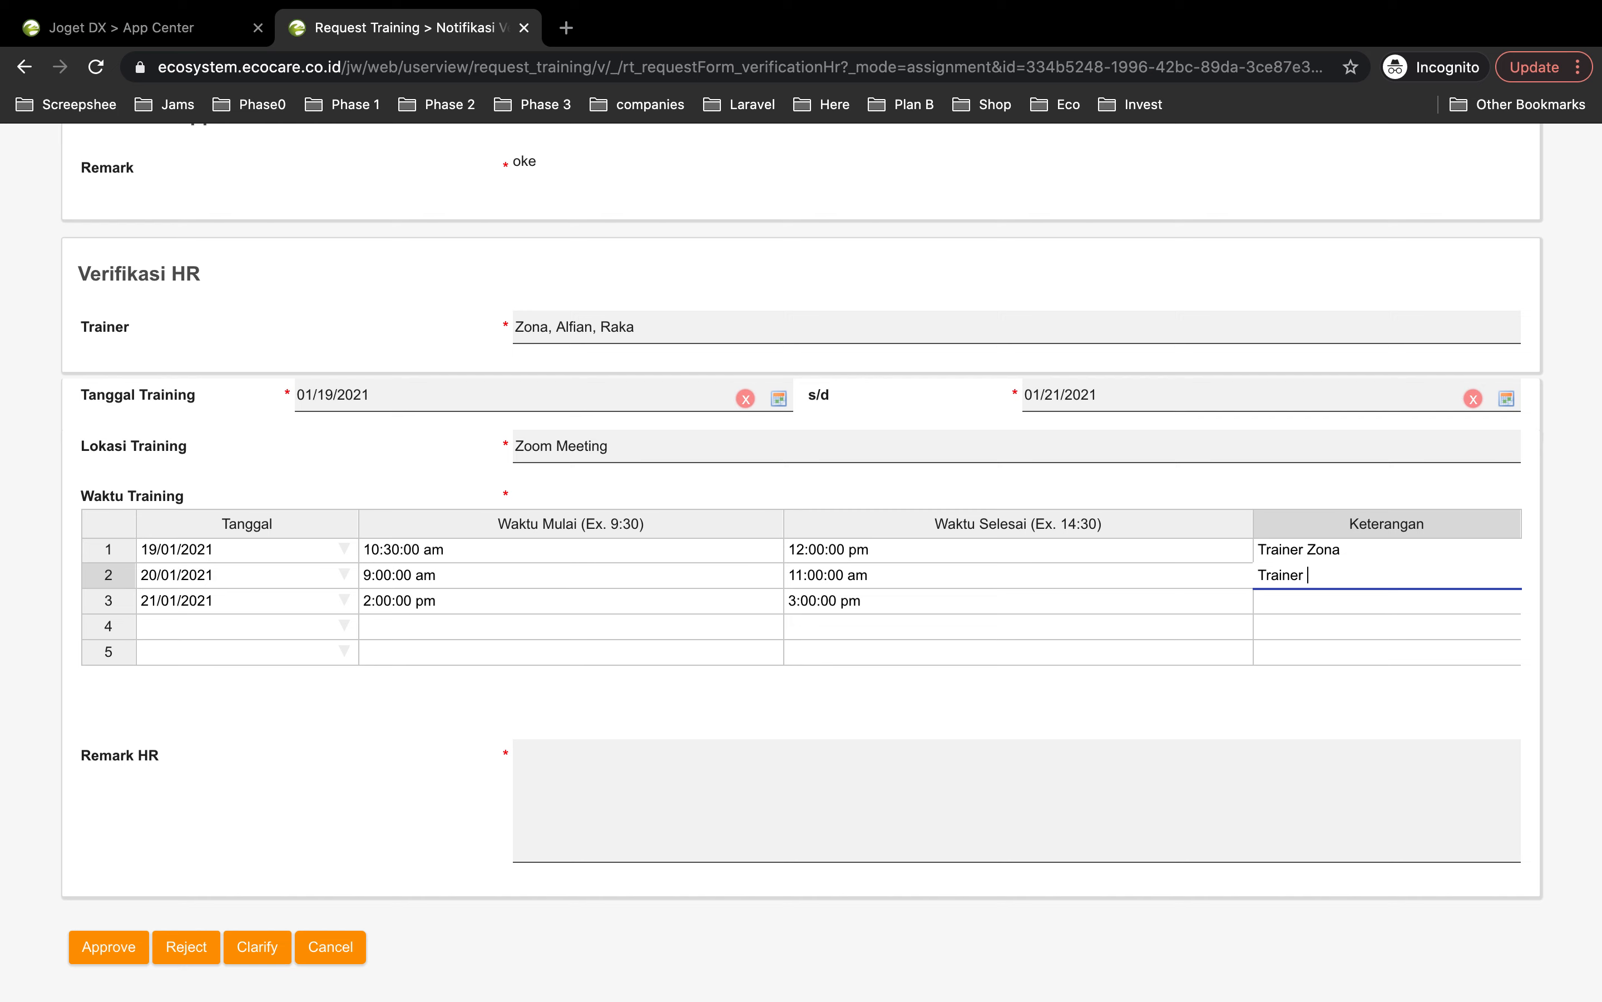
{"action": "type", "text": "Alfian"}
{"action": "left_click", "coordinate": [1287, 602]}
{"action": "type", "text": "Trainer Raka"}
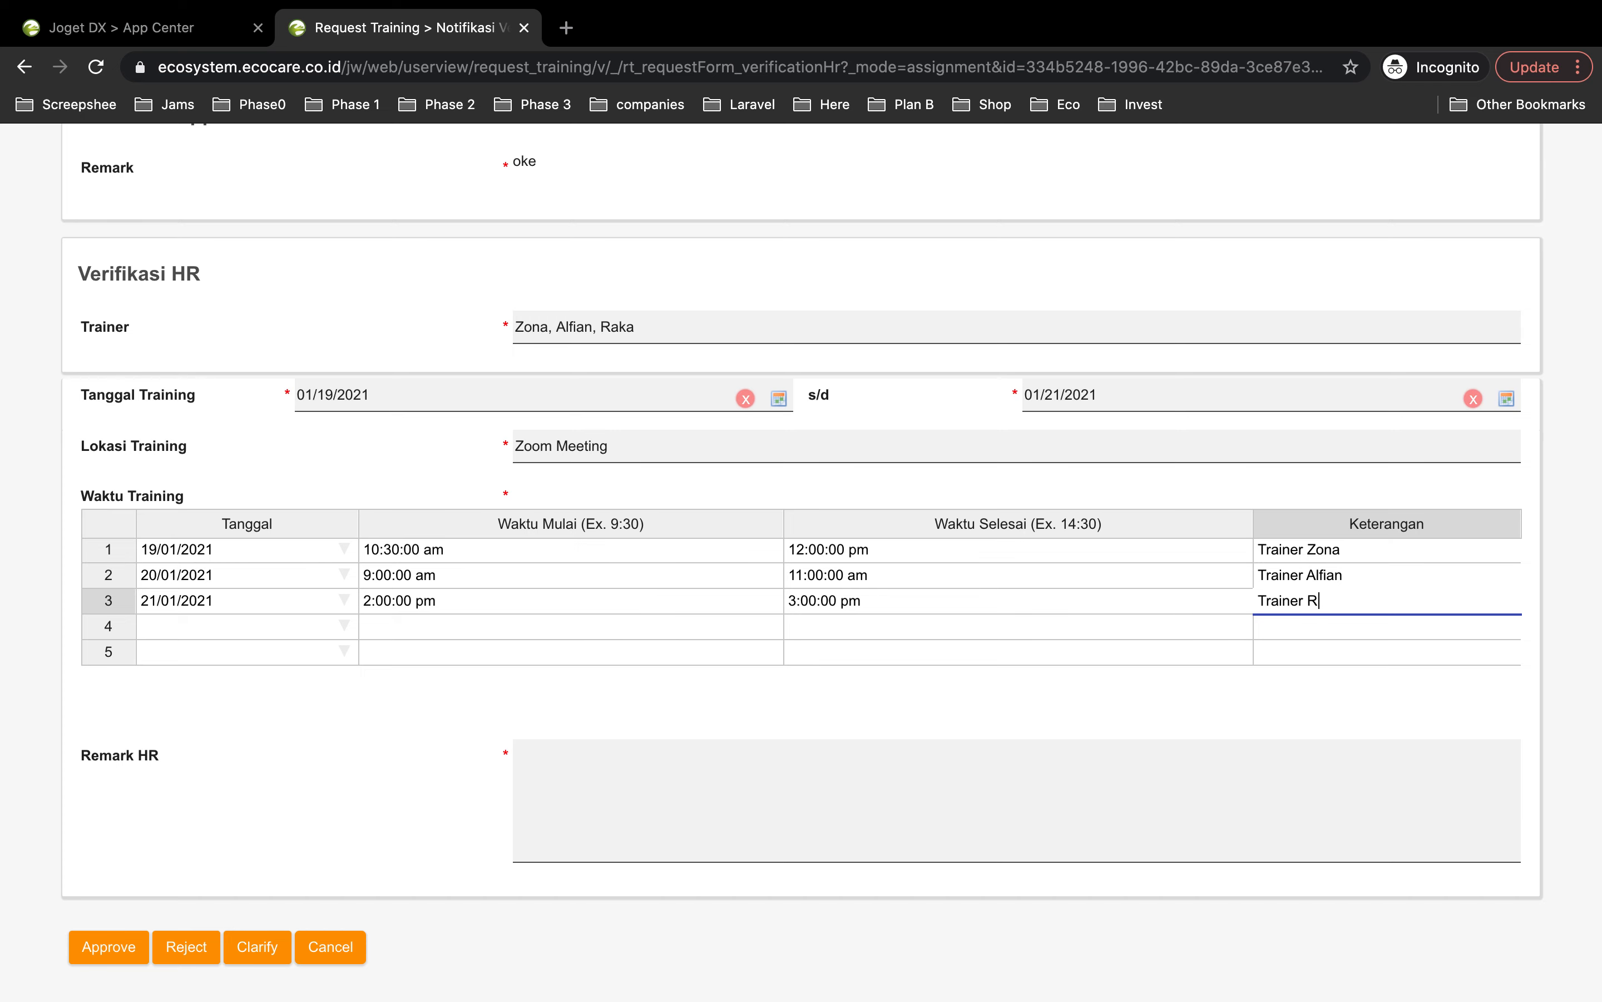
{"action": "left_click", "coordinate": [1012, 648]}
Step: Write 'oke, semua data sesuai tertulis diatas' in the Remark HR field
{"action": "scroll", "coordinate": [595, 647], "scroll_direction": "up", "scroll_amount": 4}
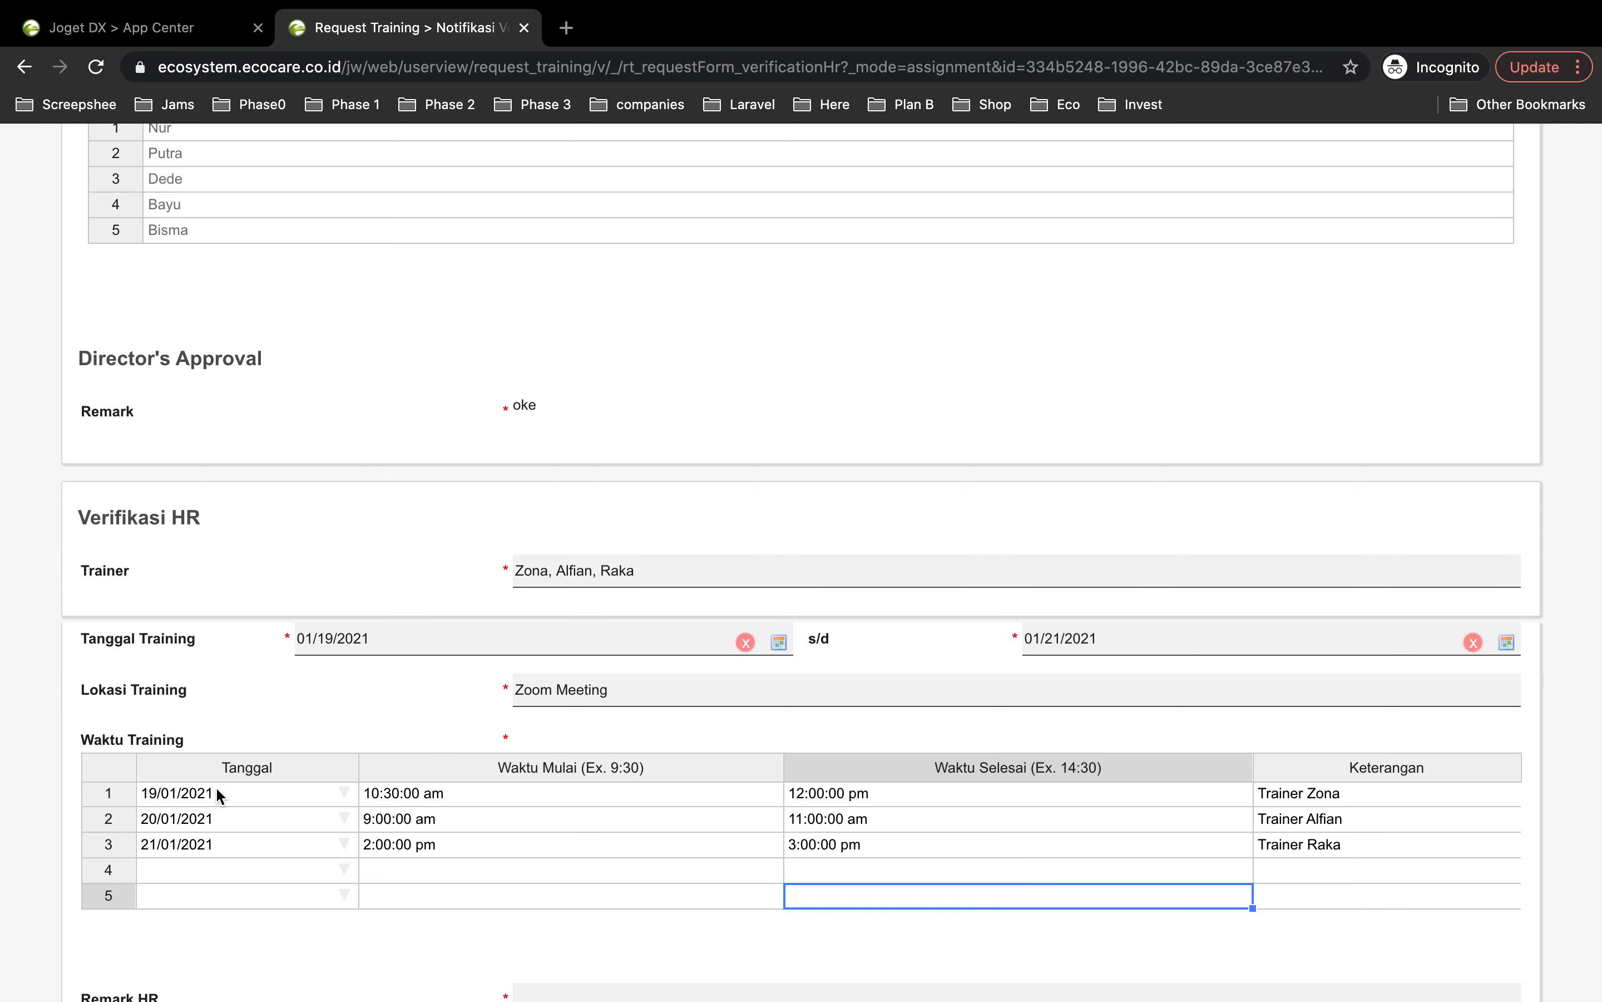
{"action": "scroll", "coordinate": [254, 852], "scroll_direction": "down", "scroll_amount": 3}
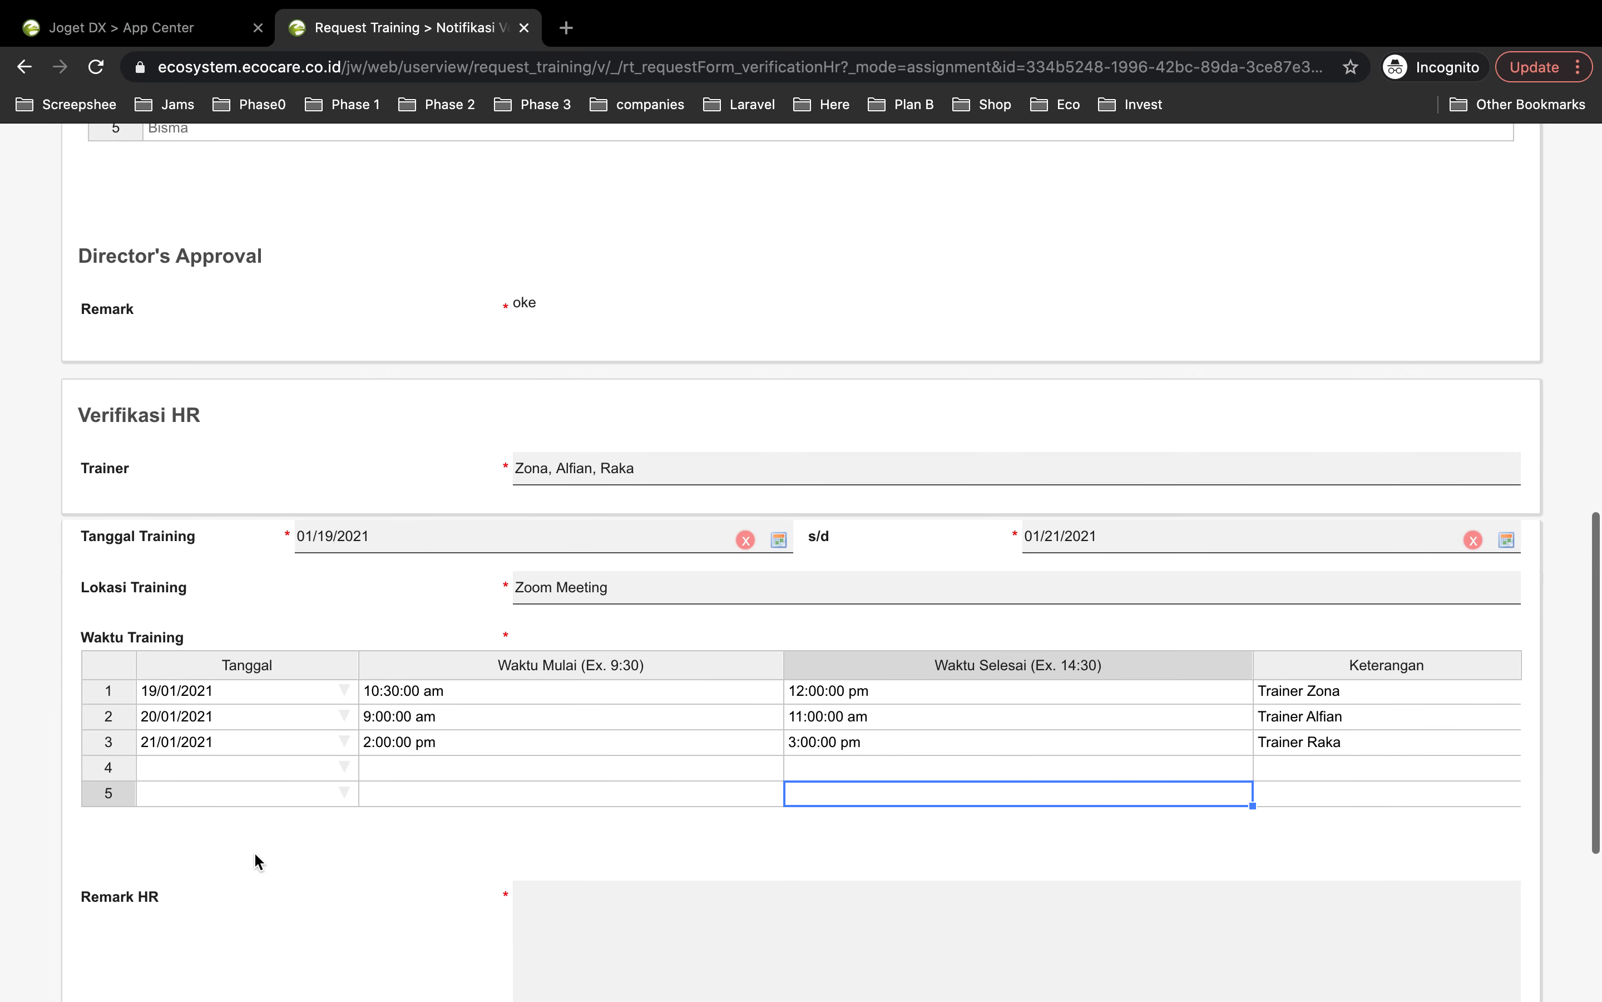
{"action": "scroll", "coordinate": [254, 852], "scroll_direction": "down", "scroll_amount": 5}
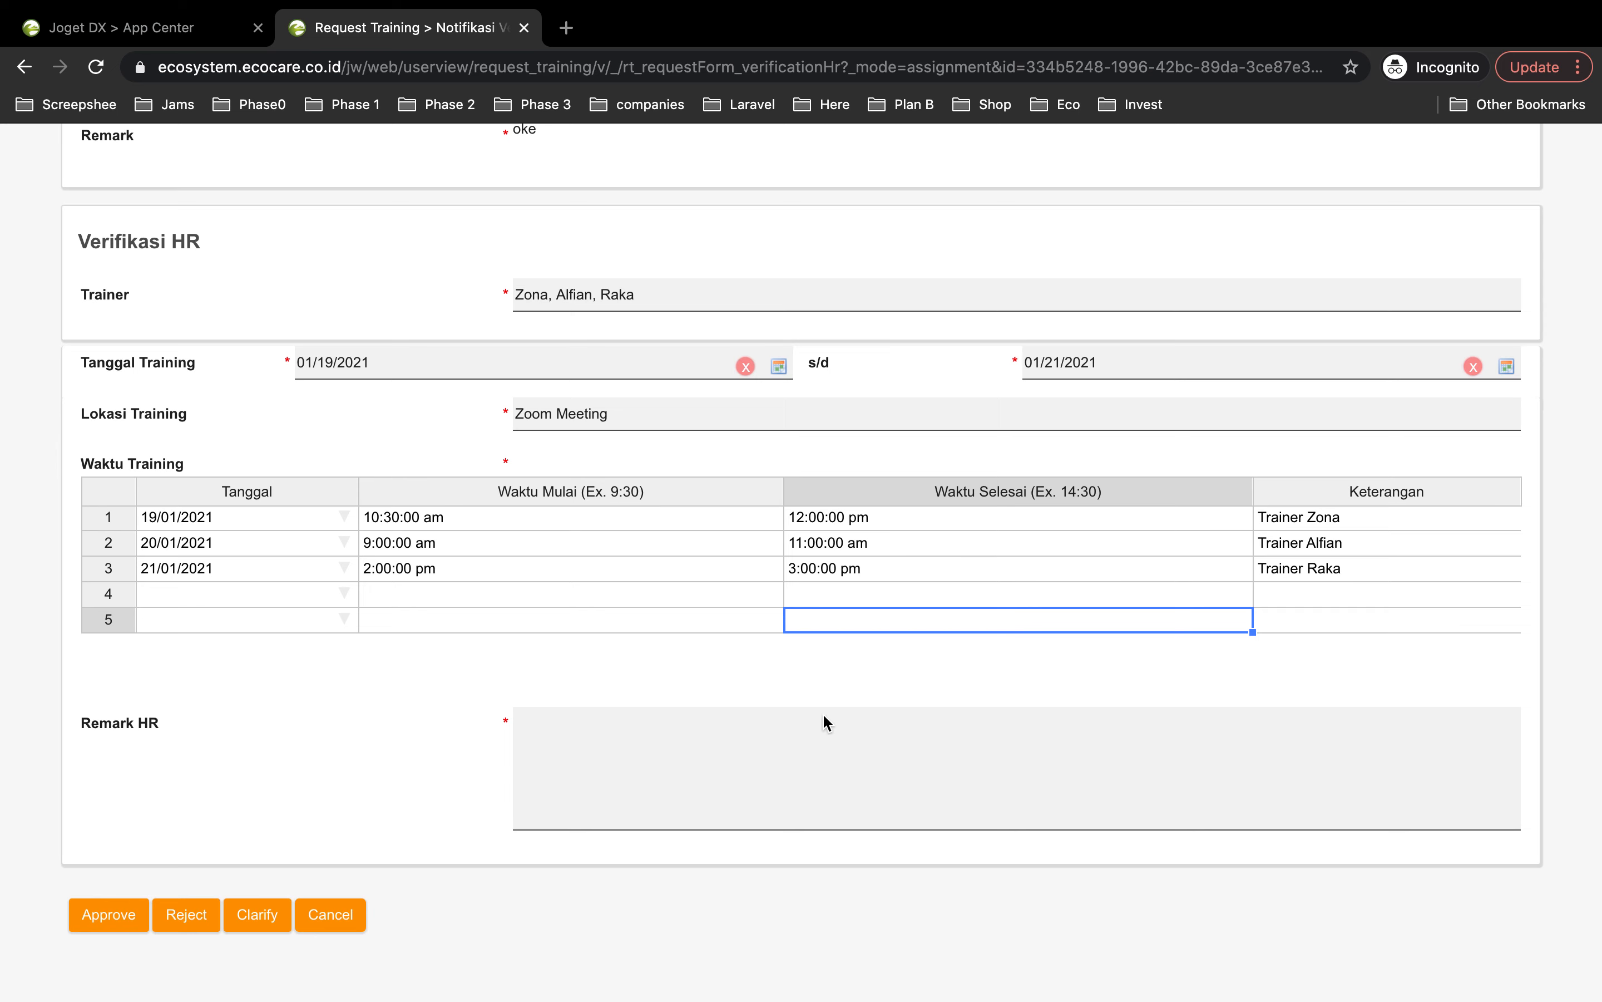
{"action": "left_click", "coordinate": [665, 748]}
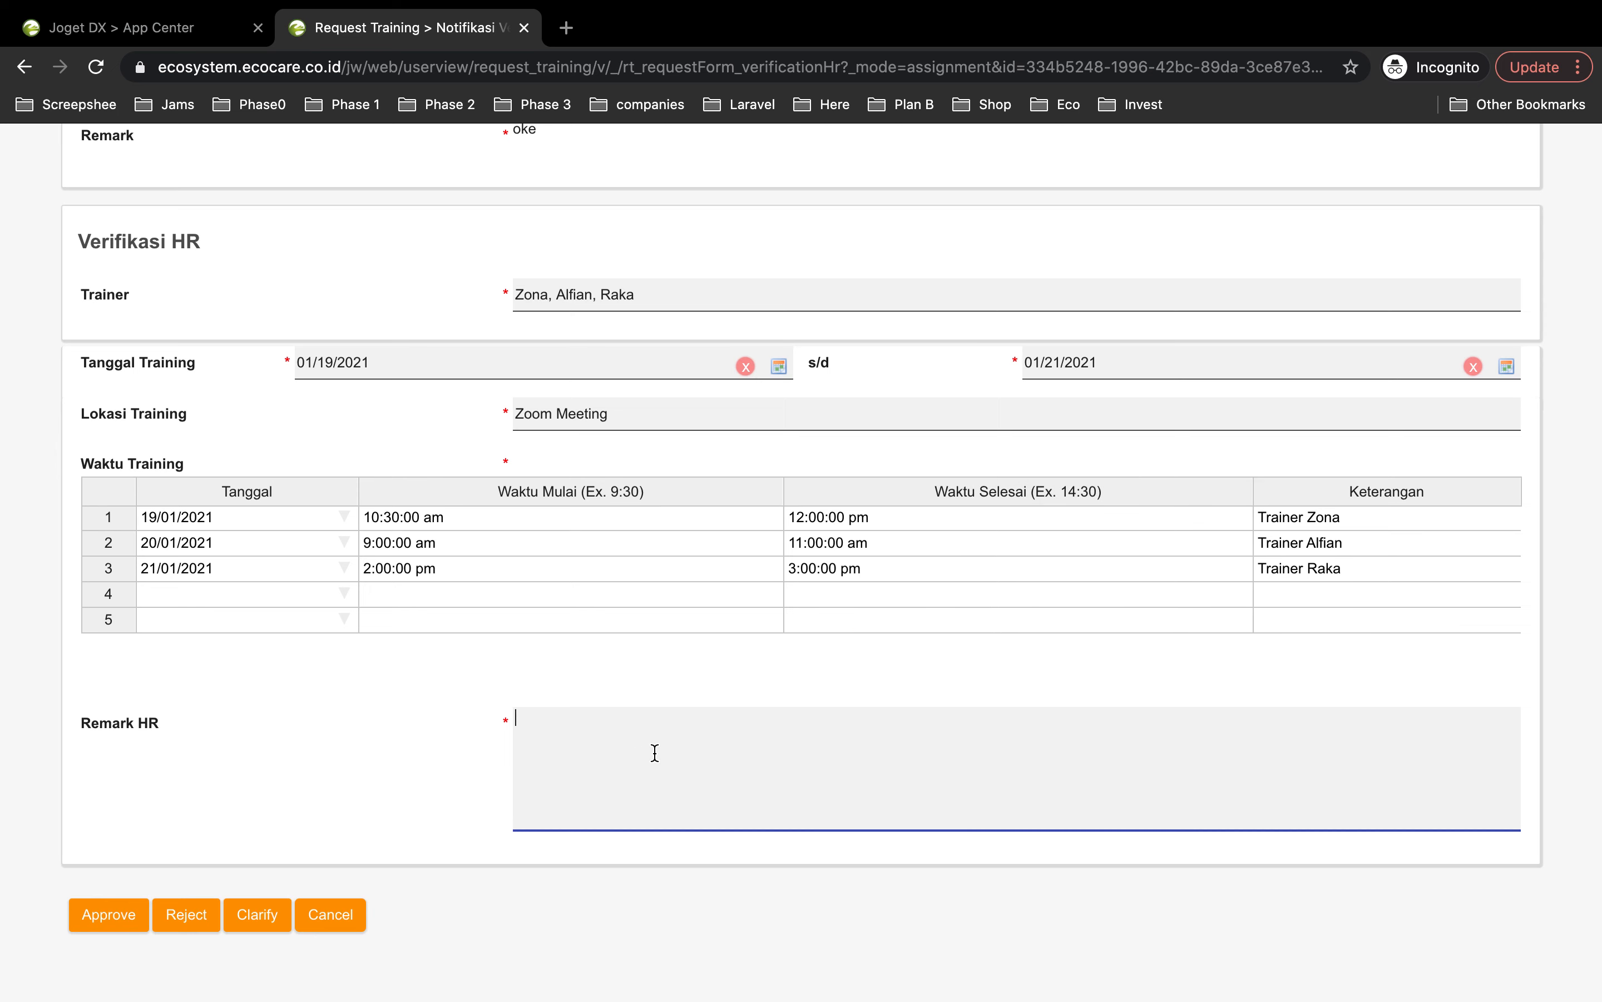
{"action": "type", "text": "oke, semua data sesuai tertu"}
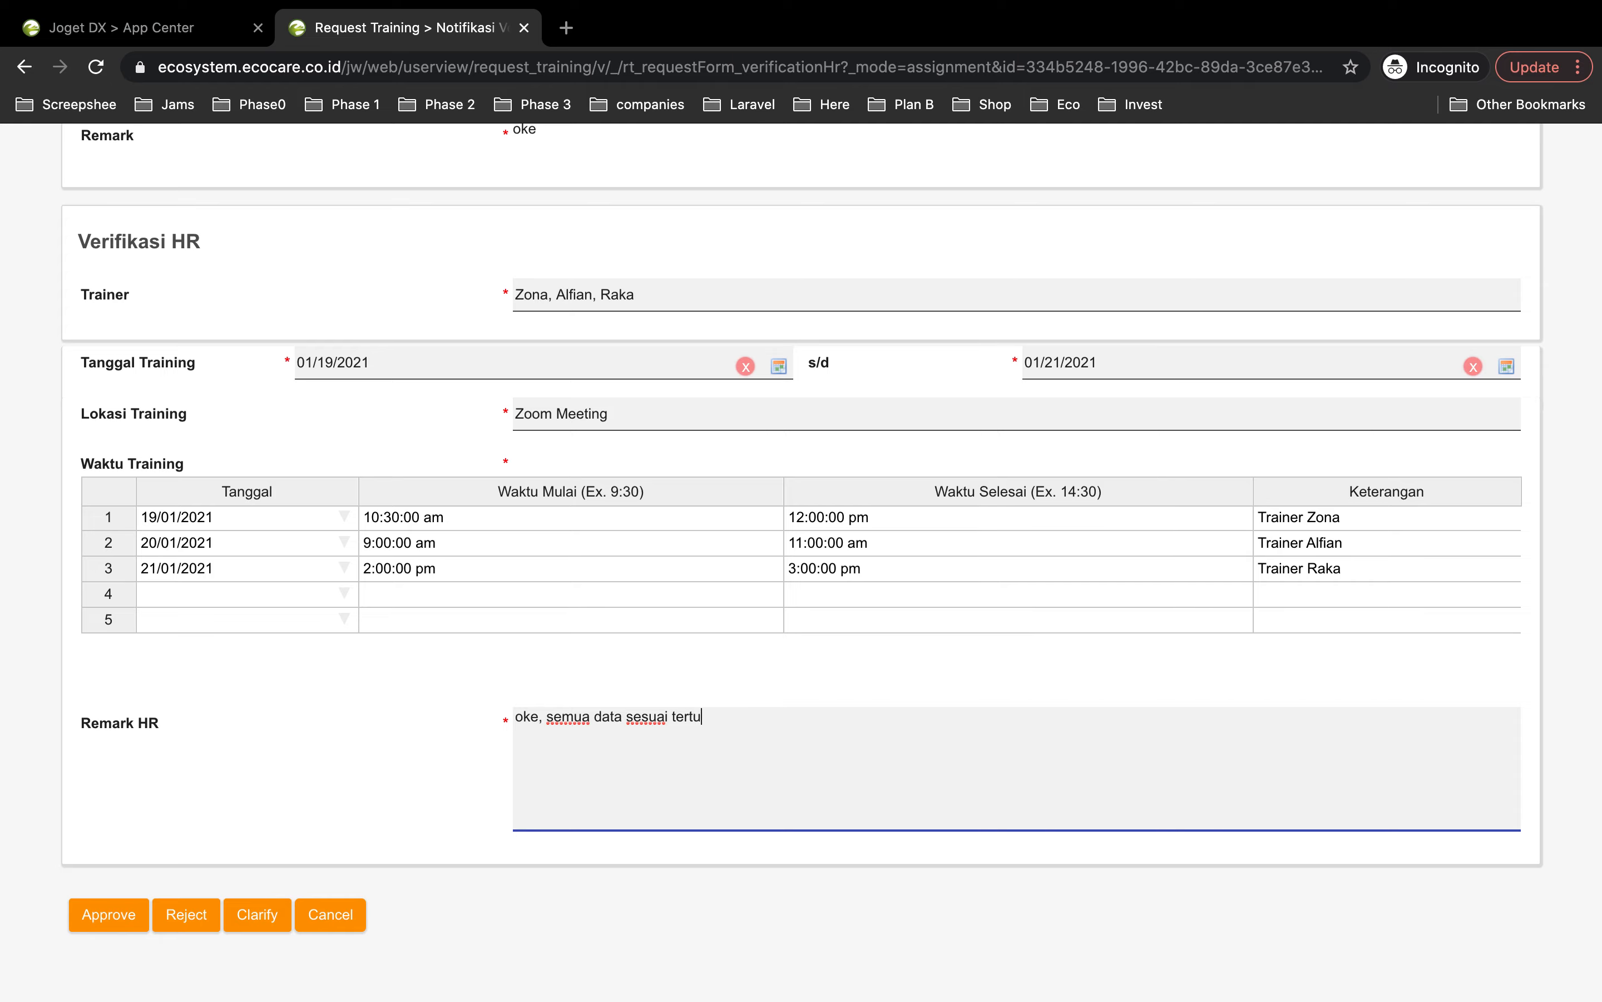
{"action": "type", "text": "lis diatas"}
{"action": "scroll", "coordinate": [119, 831], "scroll_direction": "up", "scroll_amount": 15}
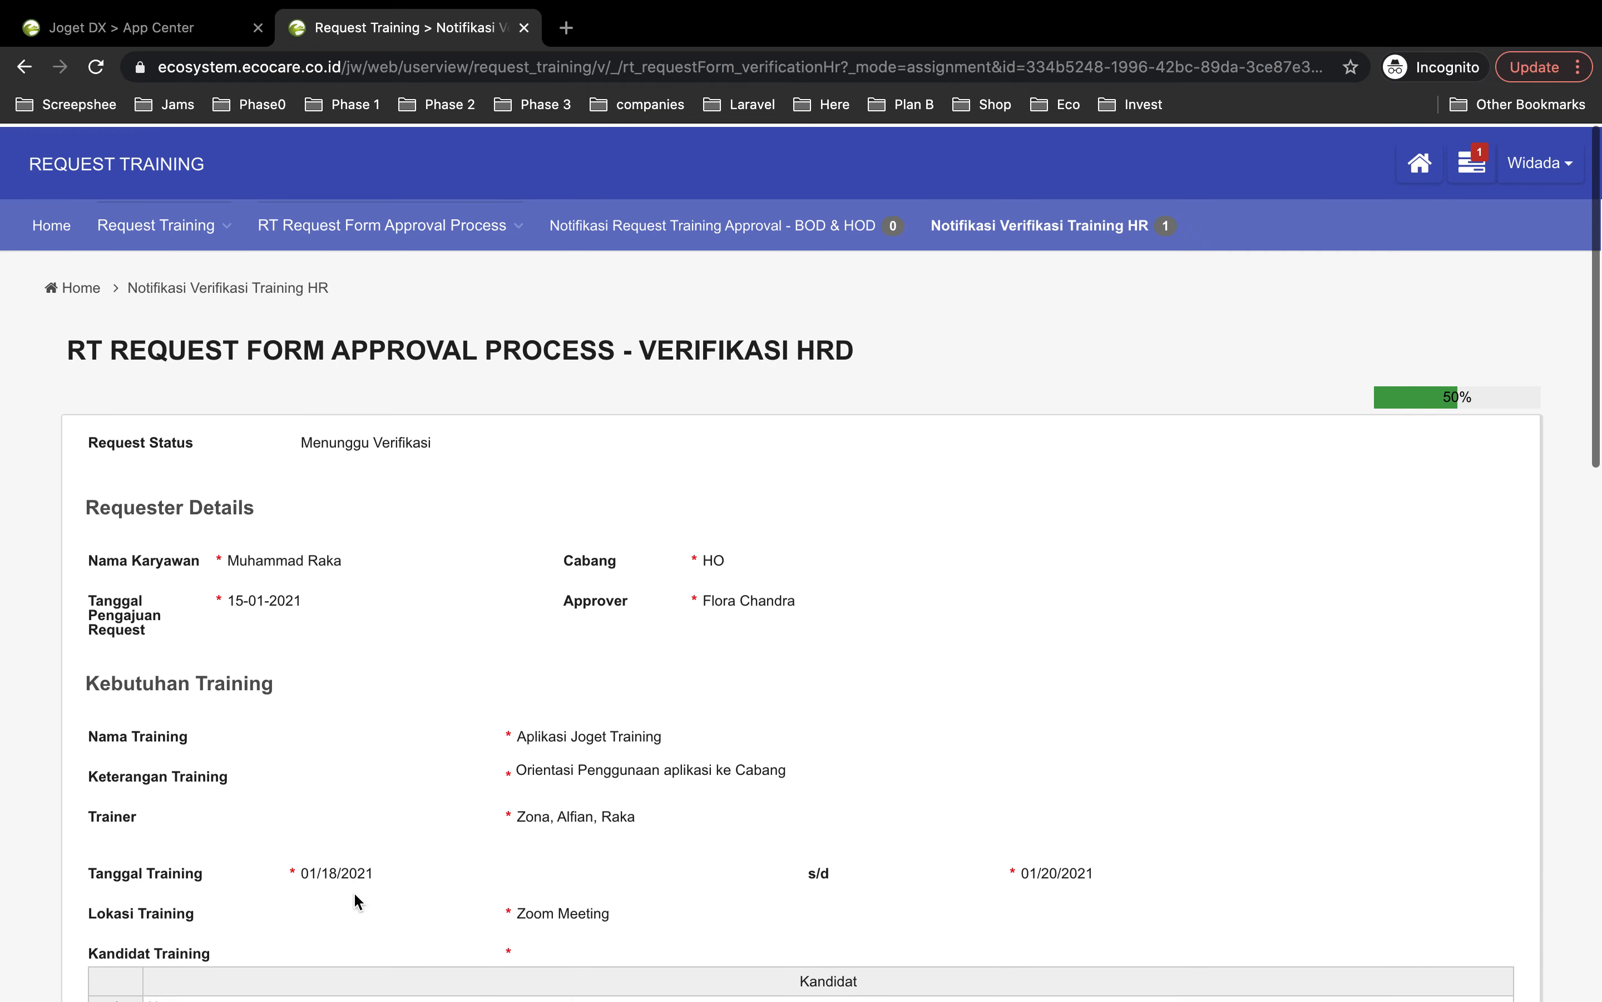
{"action": "scroll", "coordinate": [355, 900], "scroll_direction": "down", "scroll_amount": 10}
{"action": "scroll", "coordinate": [353, 891], "scroll_direction": "down", "scroll_amount": 10}
Step: Approve the HR verification and go to Request Training > All Request
{"action": "left_click", "coordinate": [117, 727]}
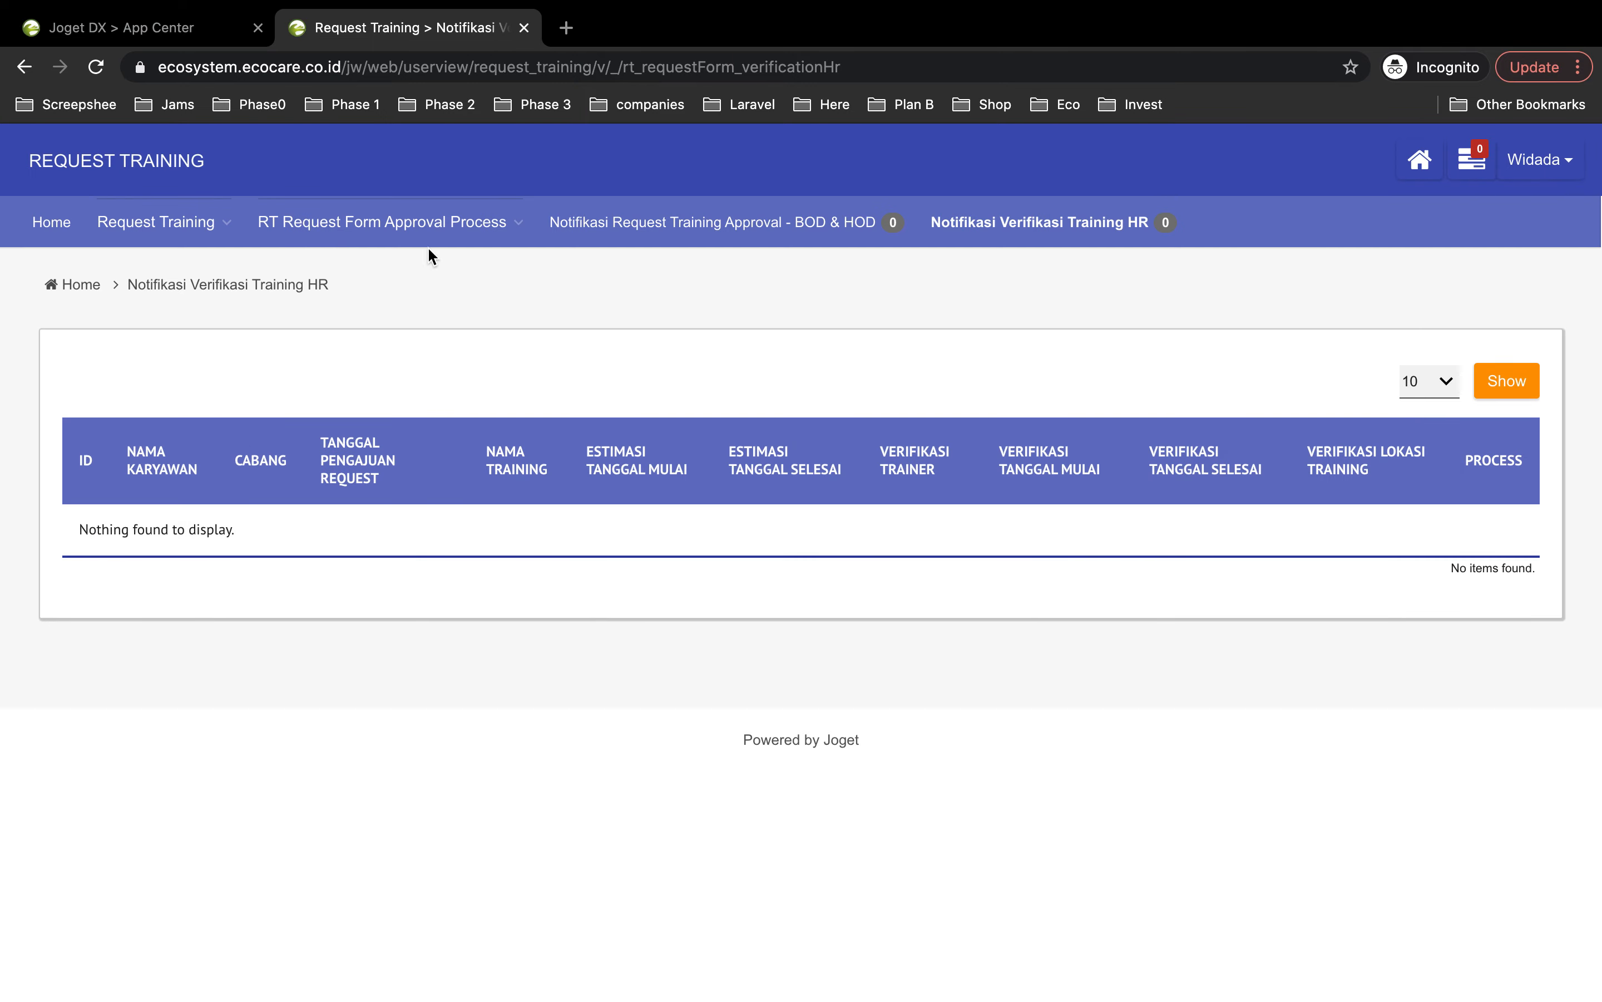
{"action": "mouse_move", "coordinate": [163, 229]}
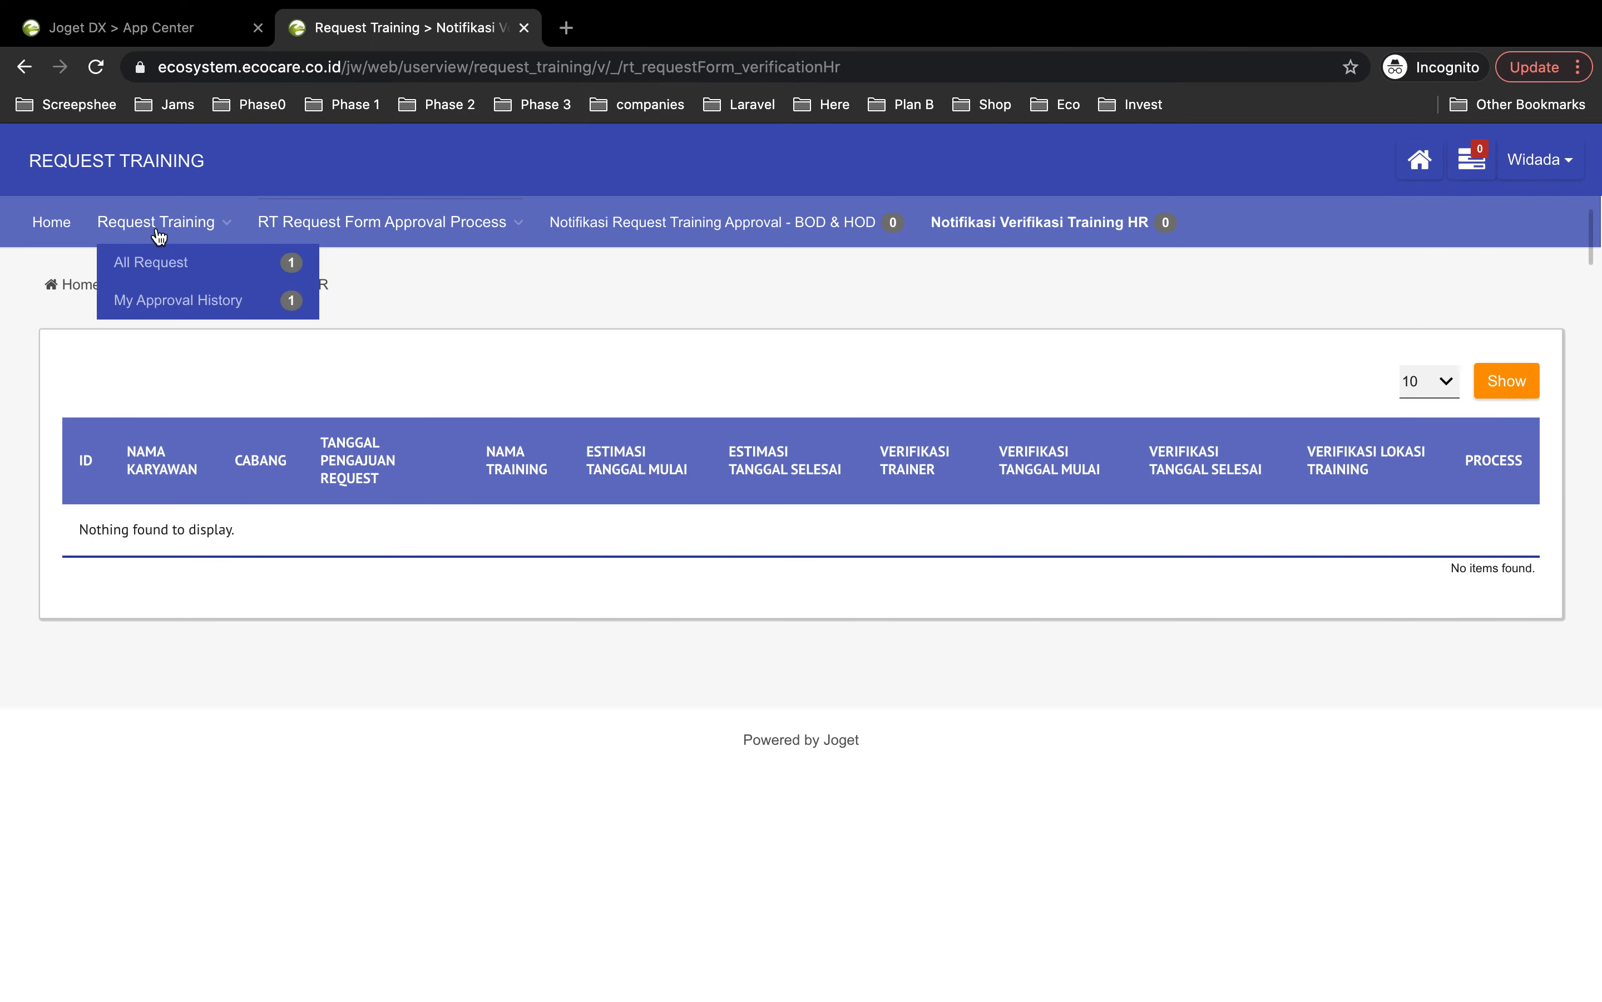
{"action": "left_click", "coordinate": [161, 261]}
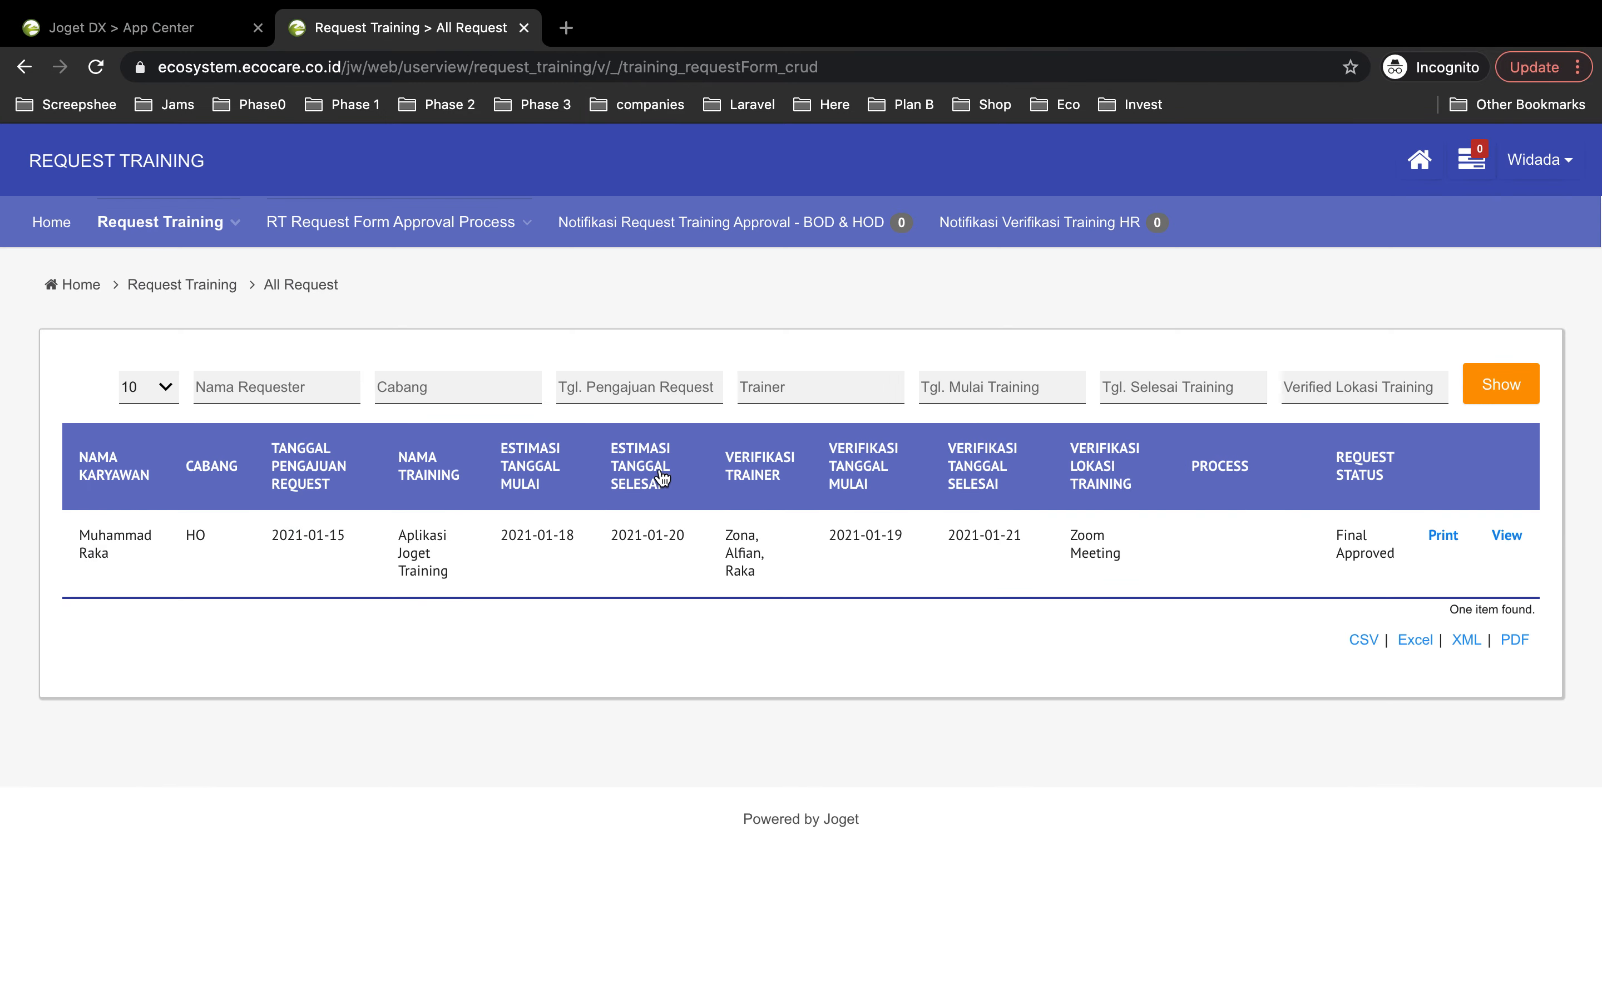
Step: Check the request's 100% Final Approved timeline, then log out
{"action": "left_click", "coordinate": [1268, 532]}
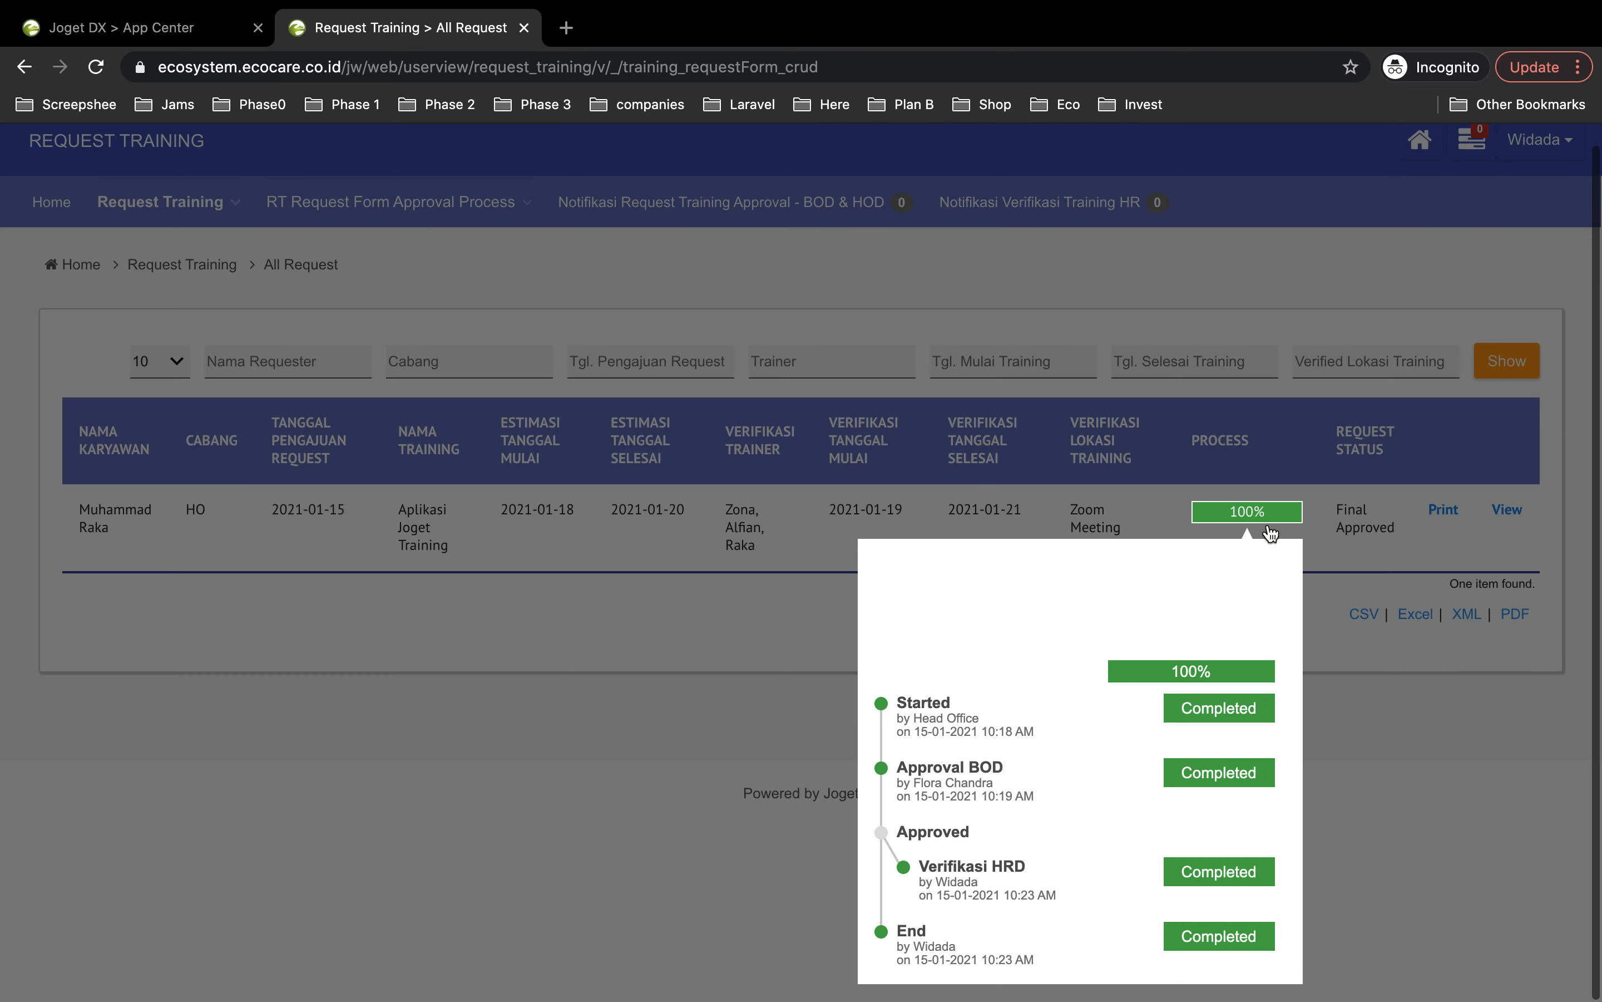
{"action": "left_click", "coordinate": [1535, 893]}
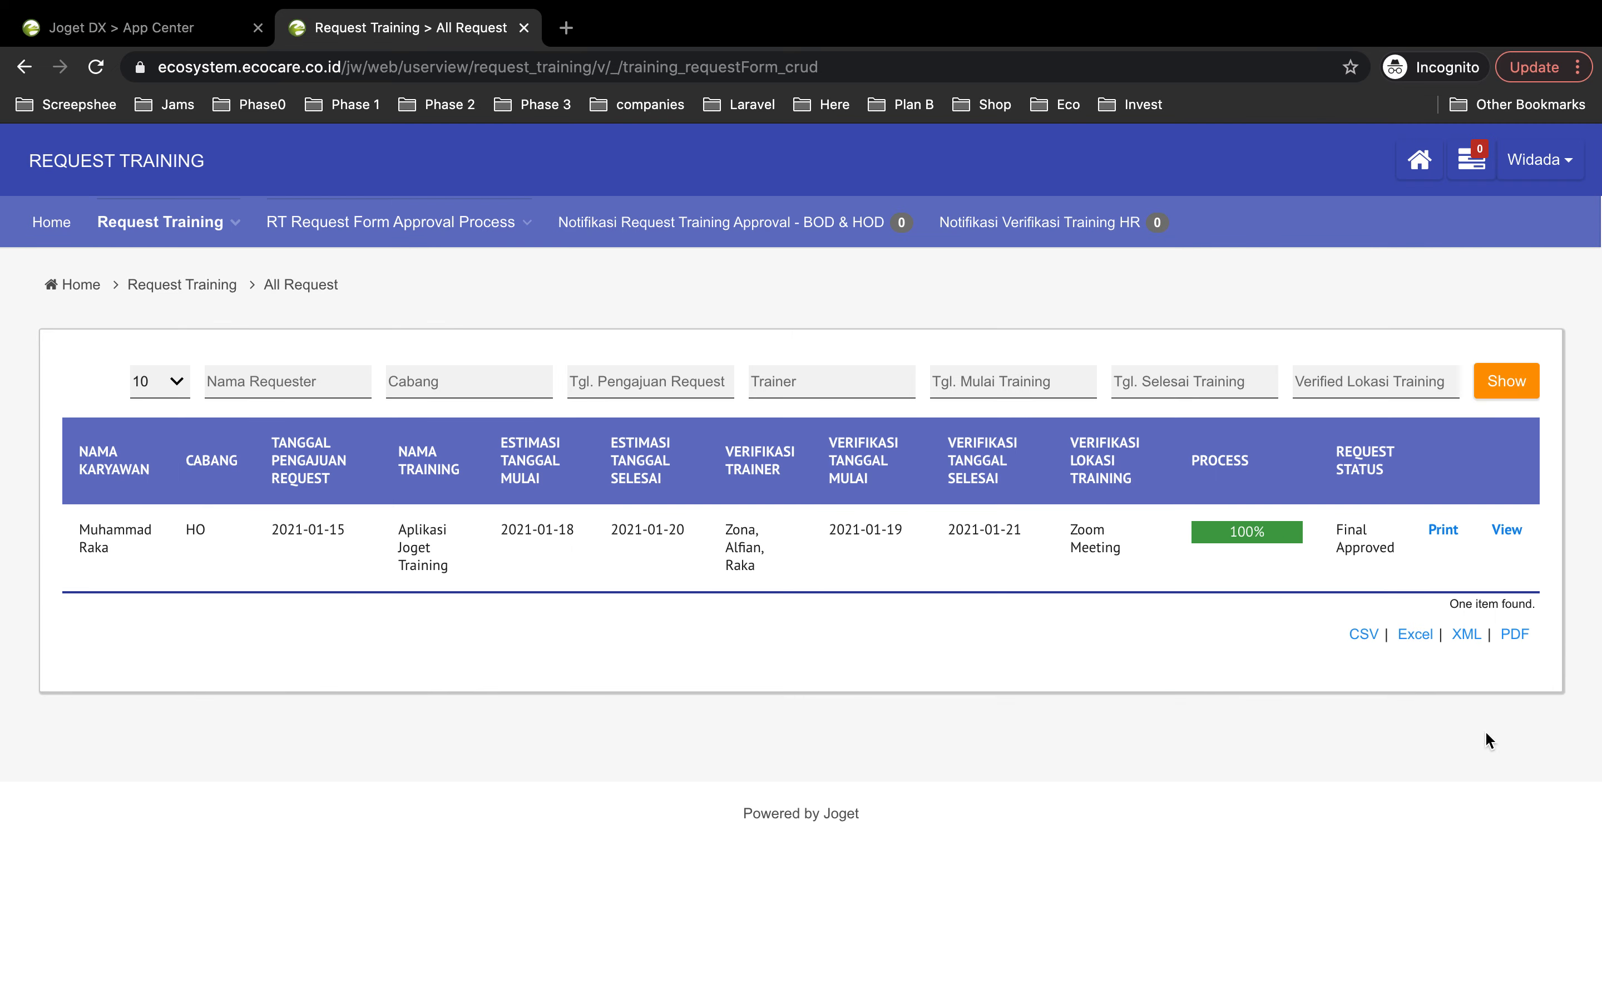
{"action": "left_click", "coordinate": [1535, 174]}
{"action": "left_click", "coordinate": [1469, 234]}
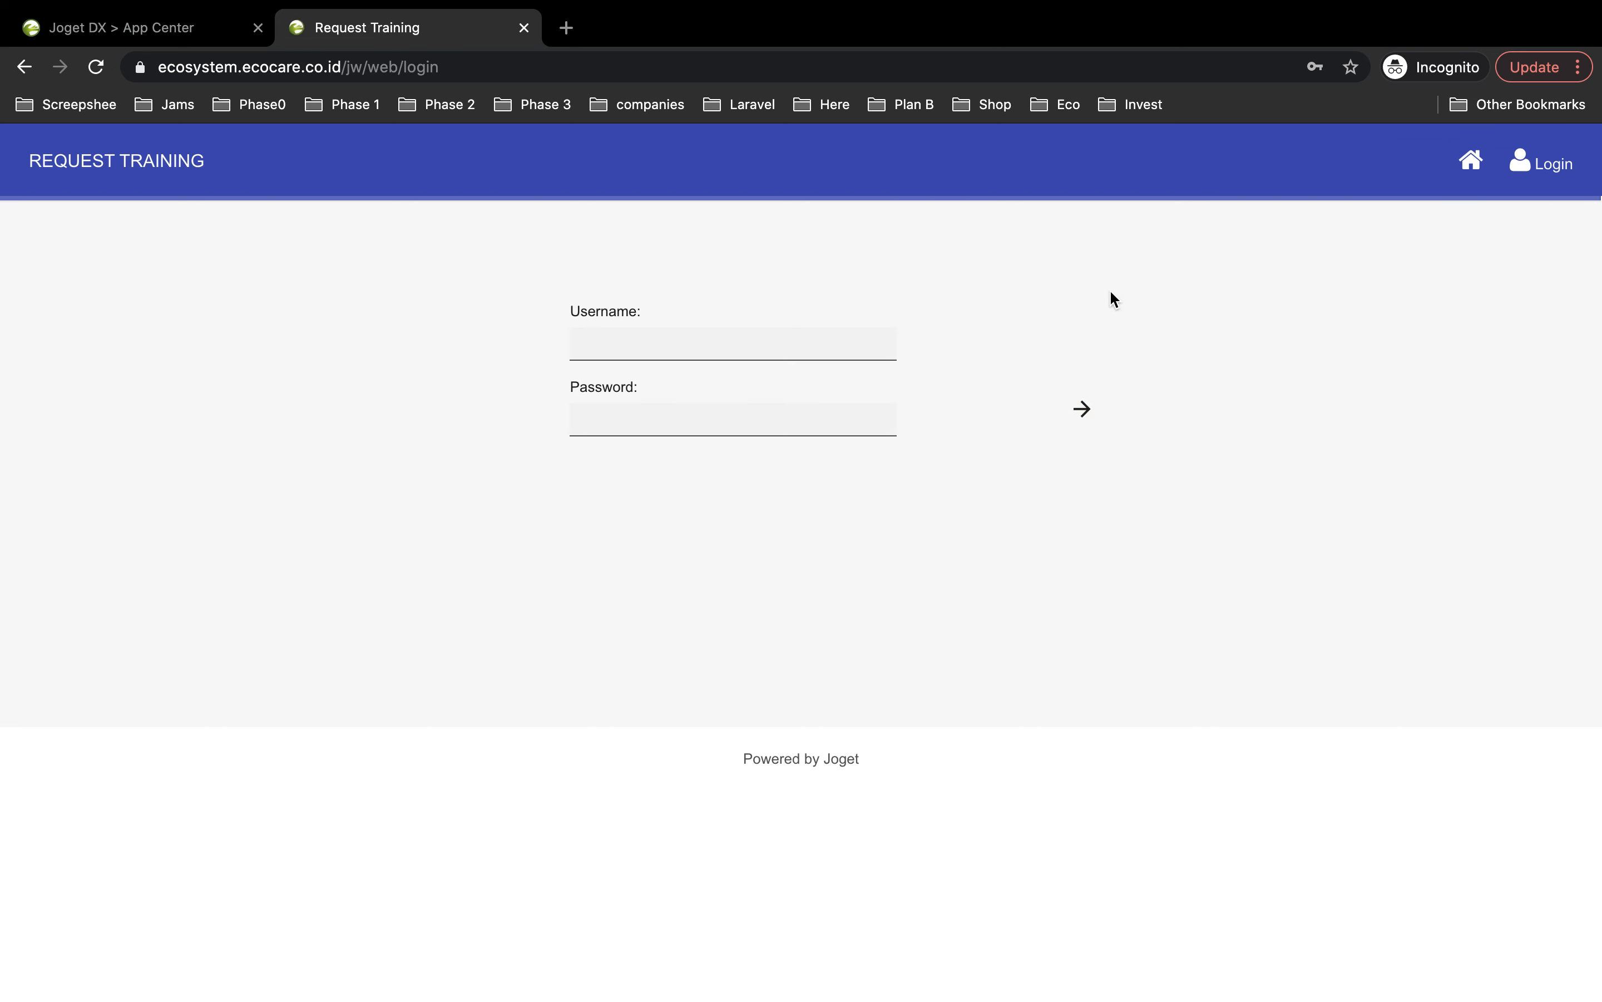
Step: Log in with the saved ho.admin head-office credentials
{"action": "left_click", "coordinate": [707, 347]}
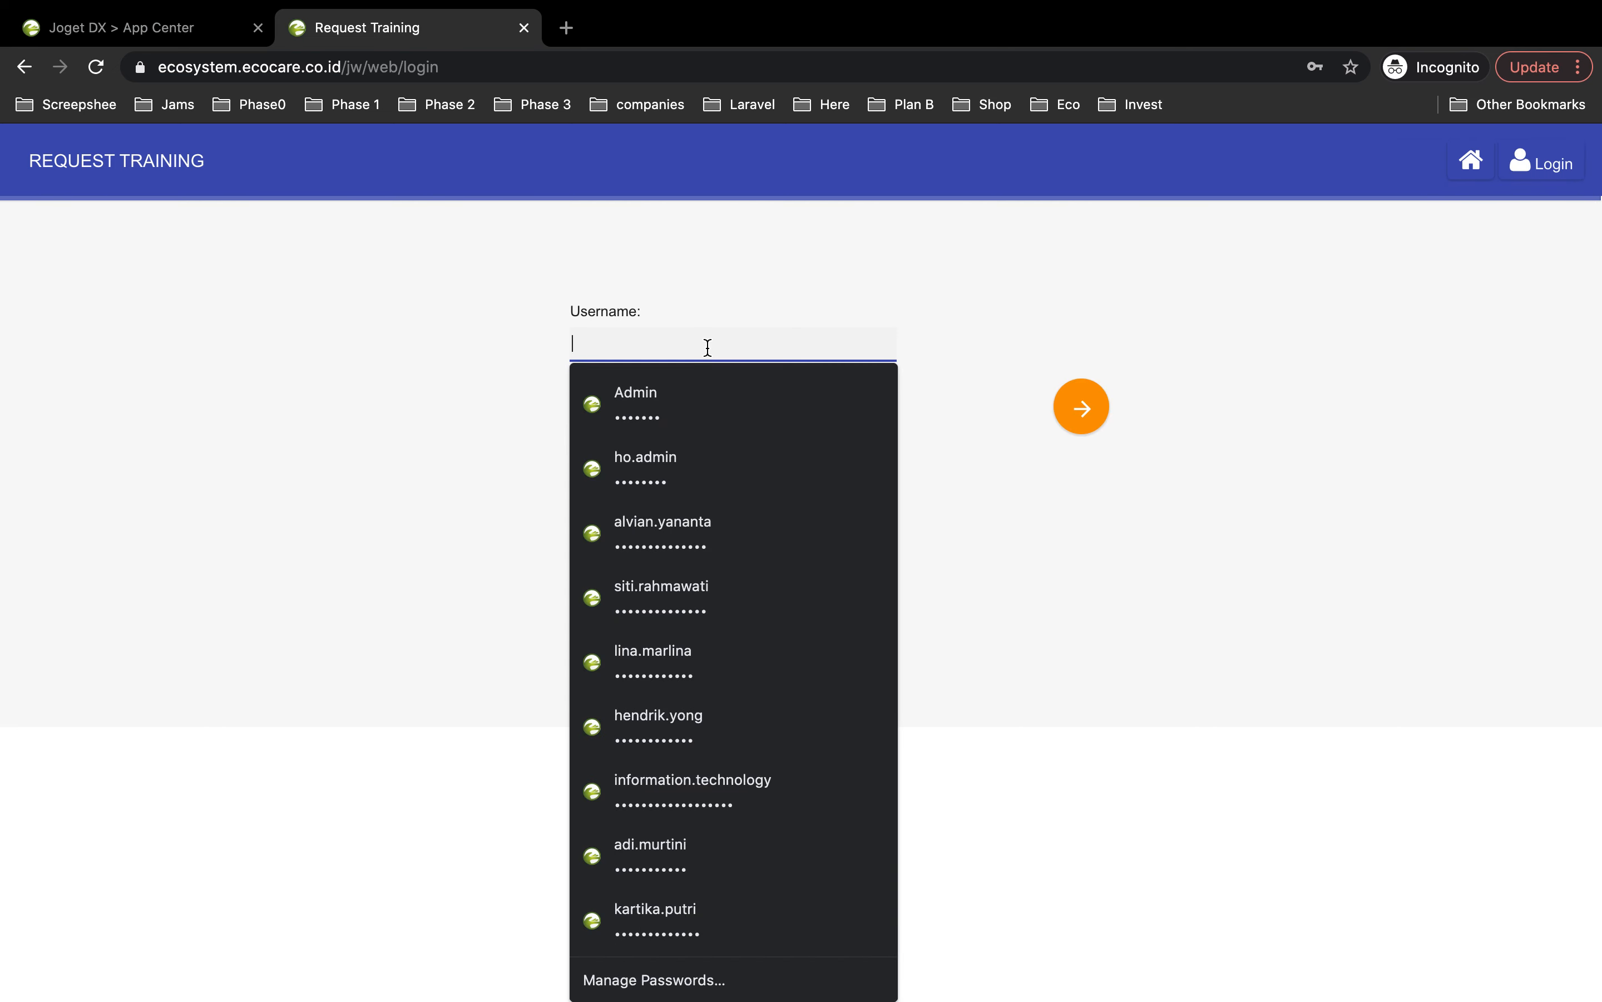
{"action": "type", "text": "ho.admin"}
{"action": "left_click", "coordinate": [686, 398]}
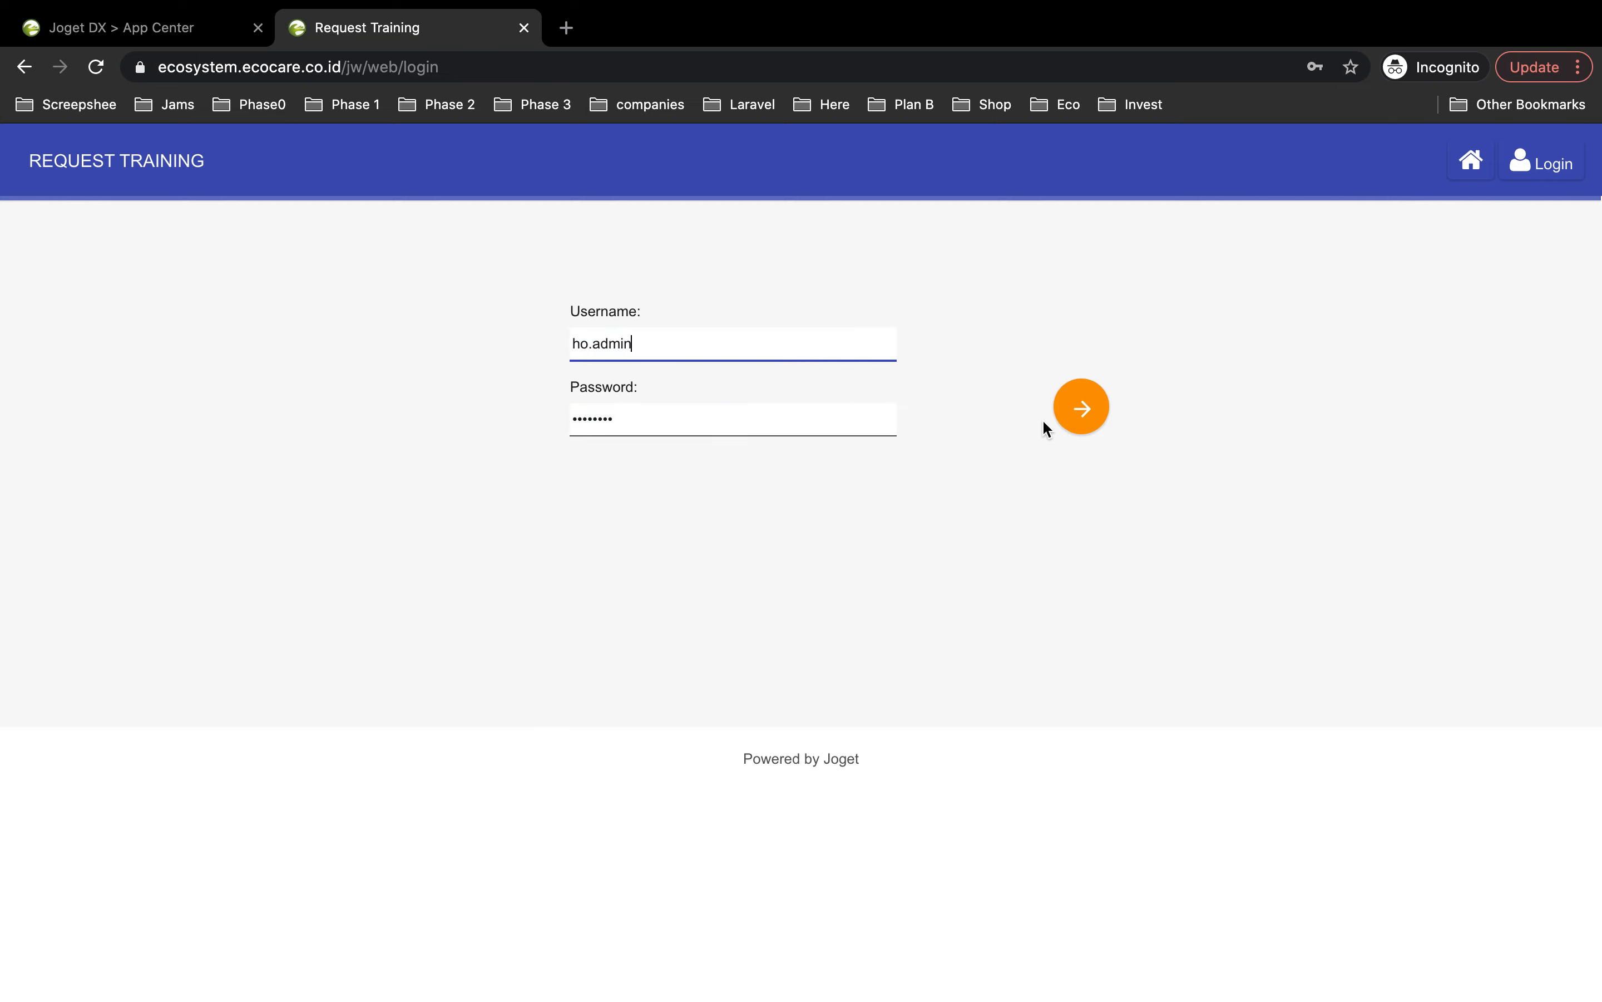
{"action": "left_click", "coordinate": [1081, 407]}
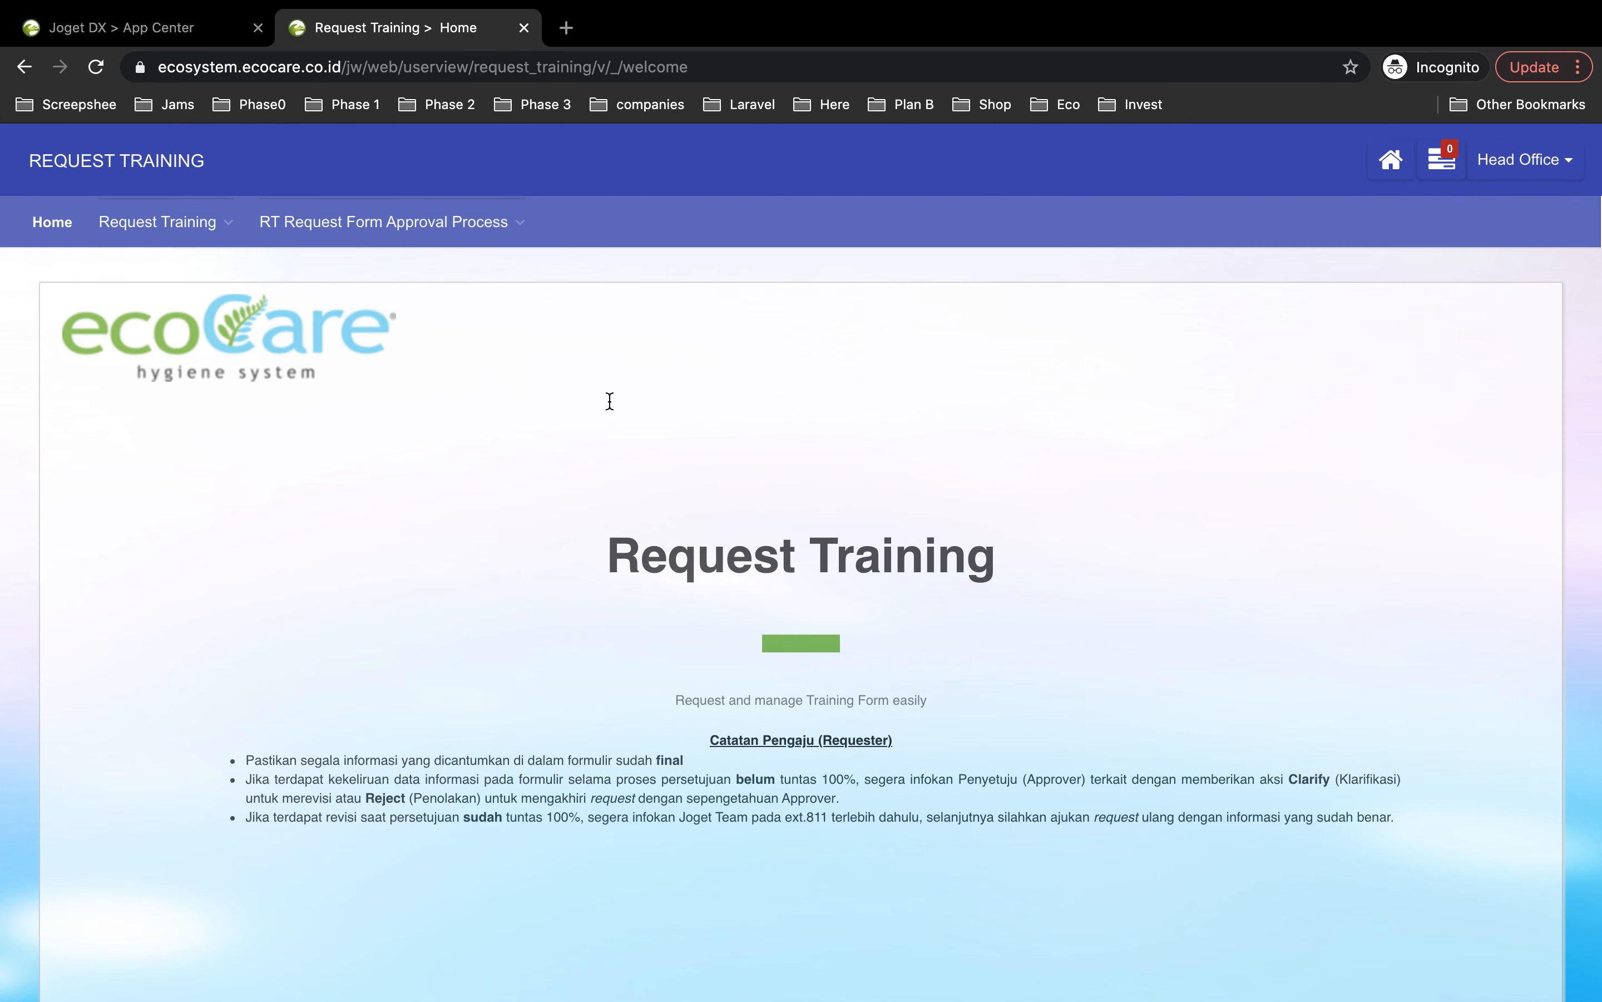
Step: Open the Request Training > All Request list
{"action": "mouse_move", "coordinate": [321, 242]}
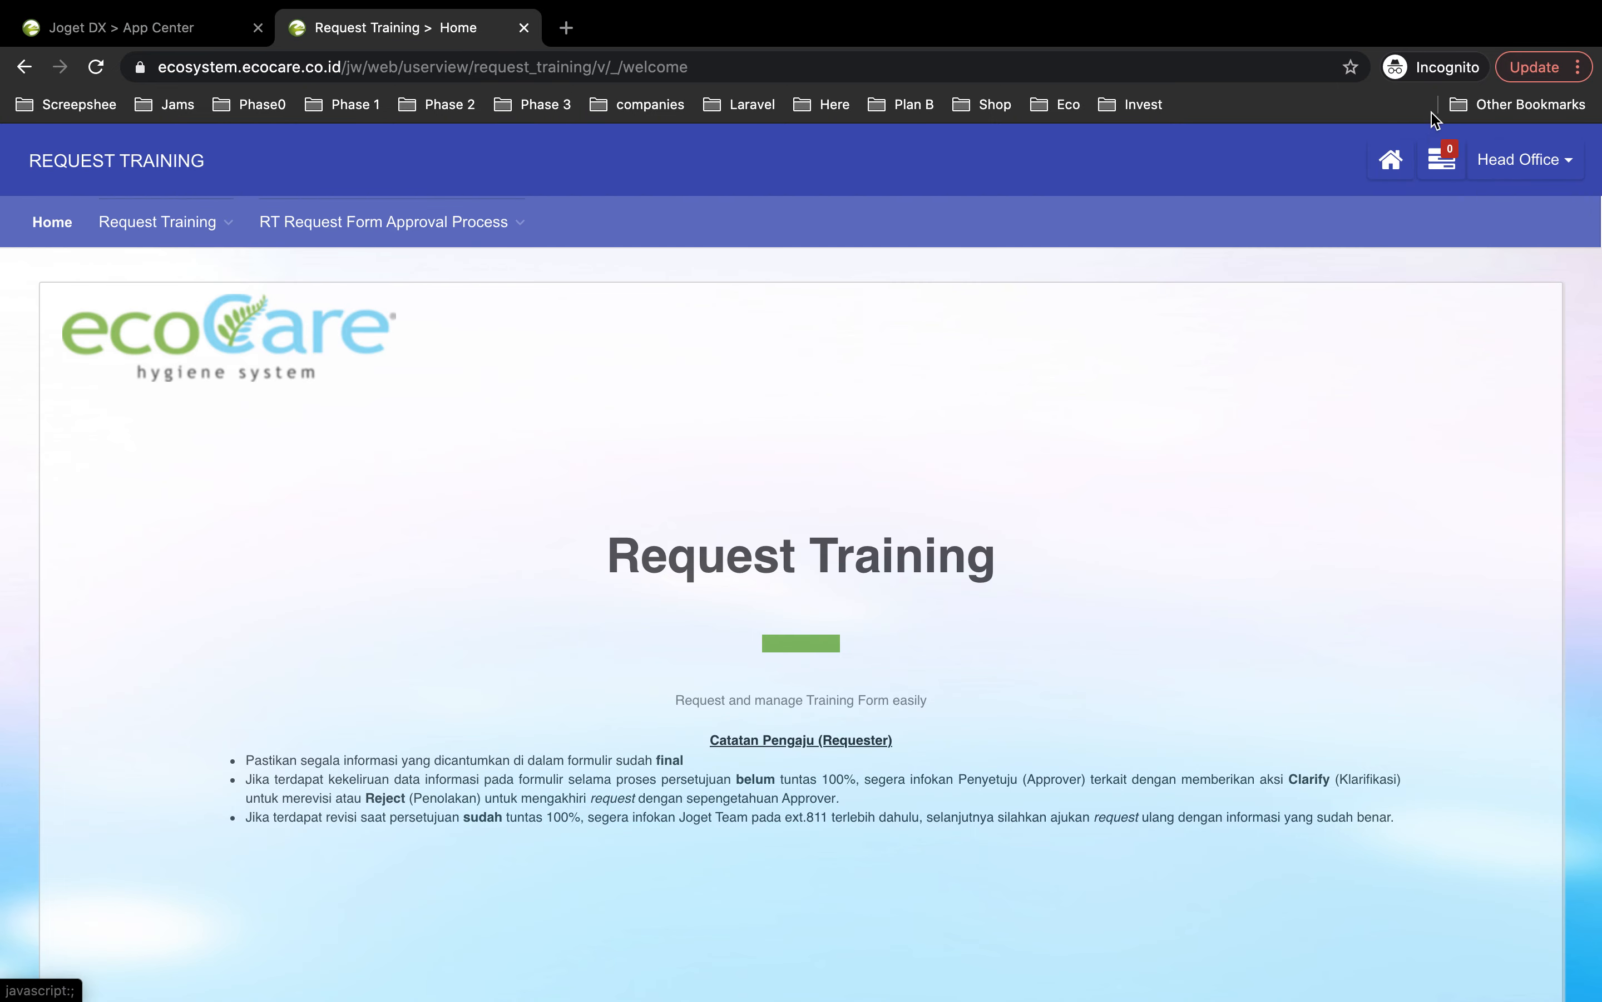
{"action": "mouse_move", "coordinate": [182, 222]}
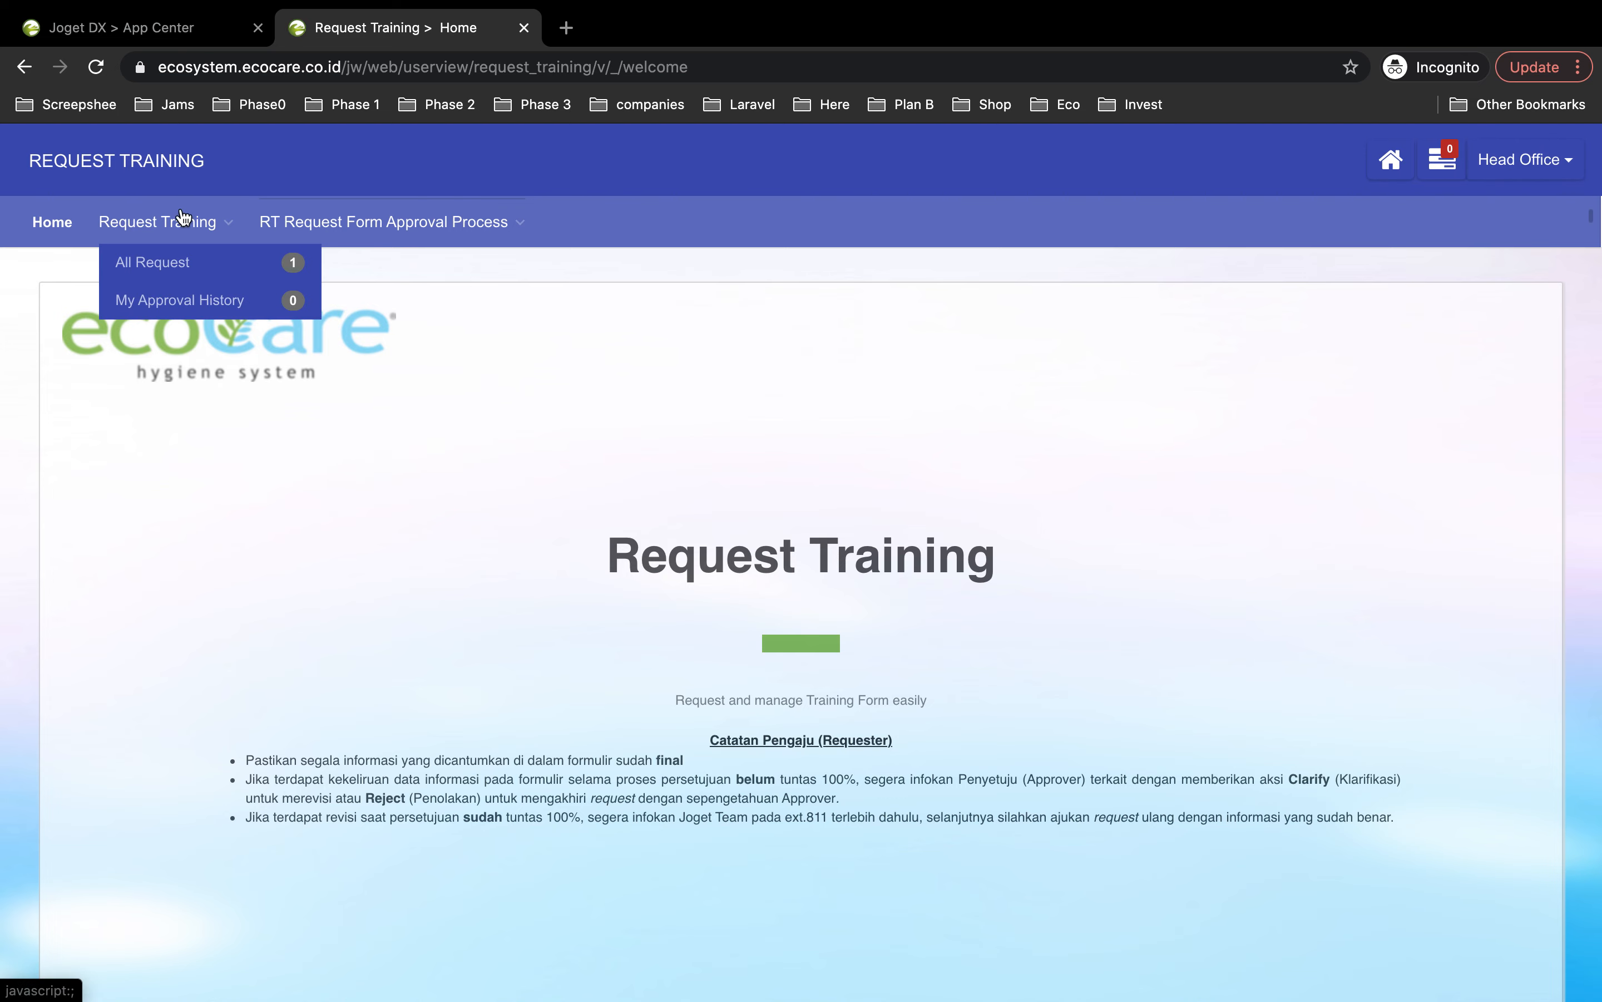
{"action": "left_click", "coordinate": [157, 265]}
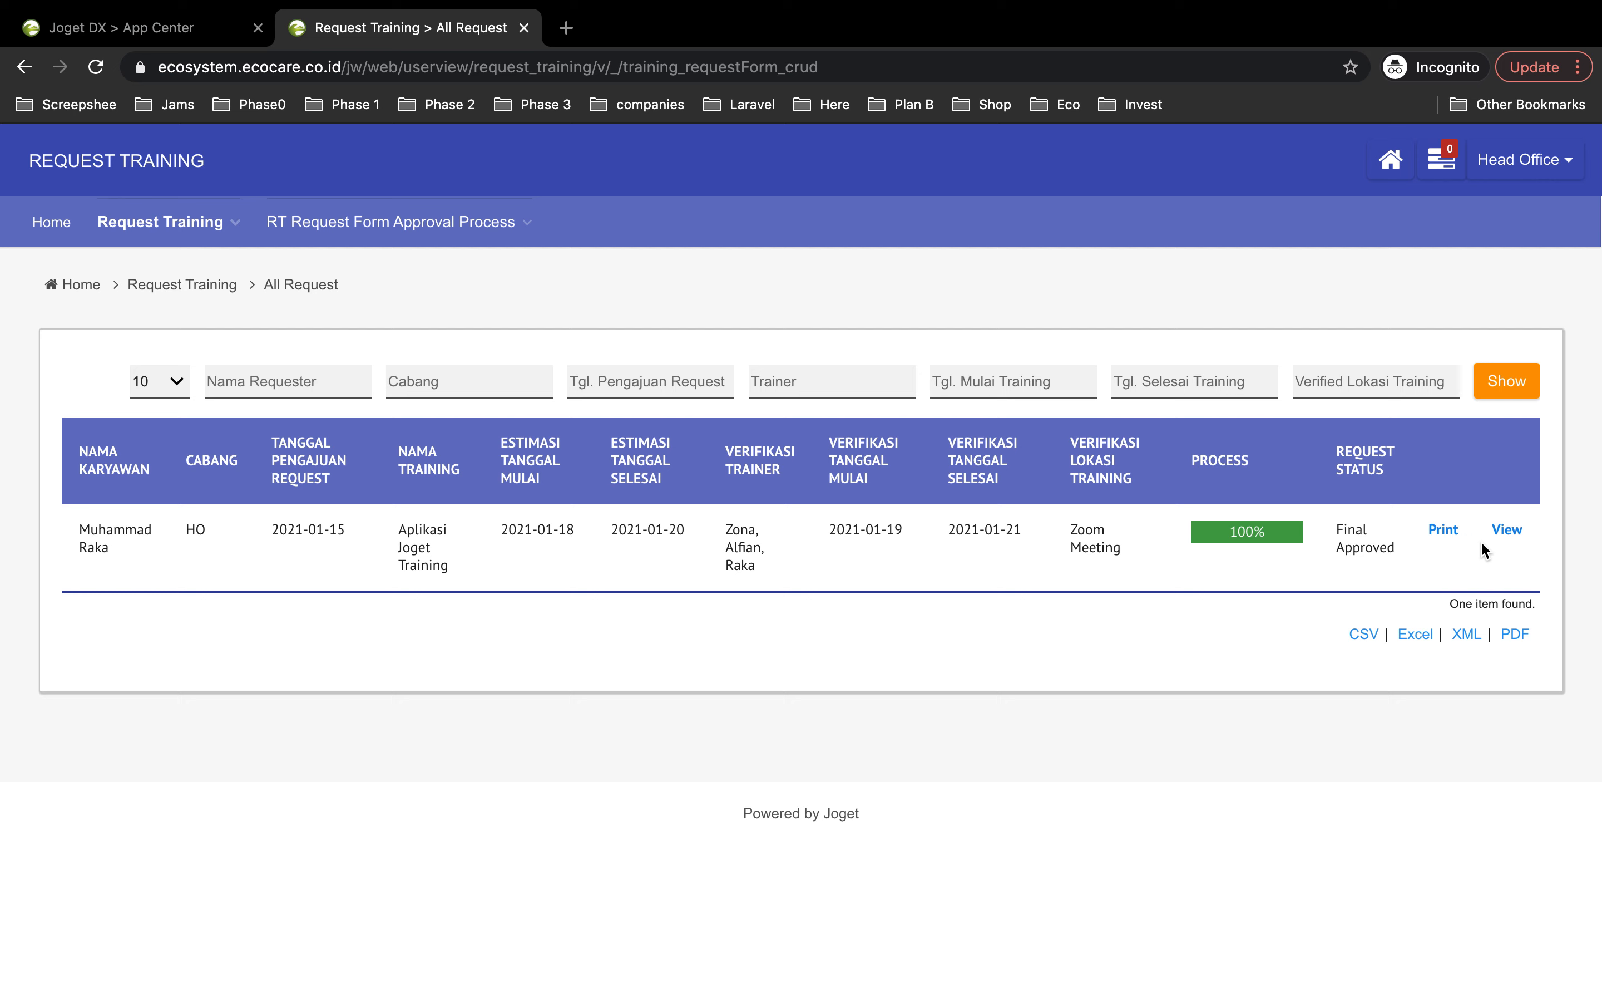
Step: Print the approved request's report and review it down to the Verifikasi HR section
{"action": "left_click", "coordinate": [1447, 530]}
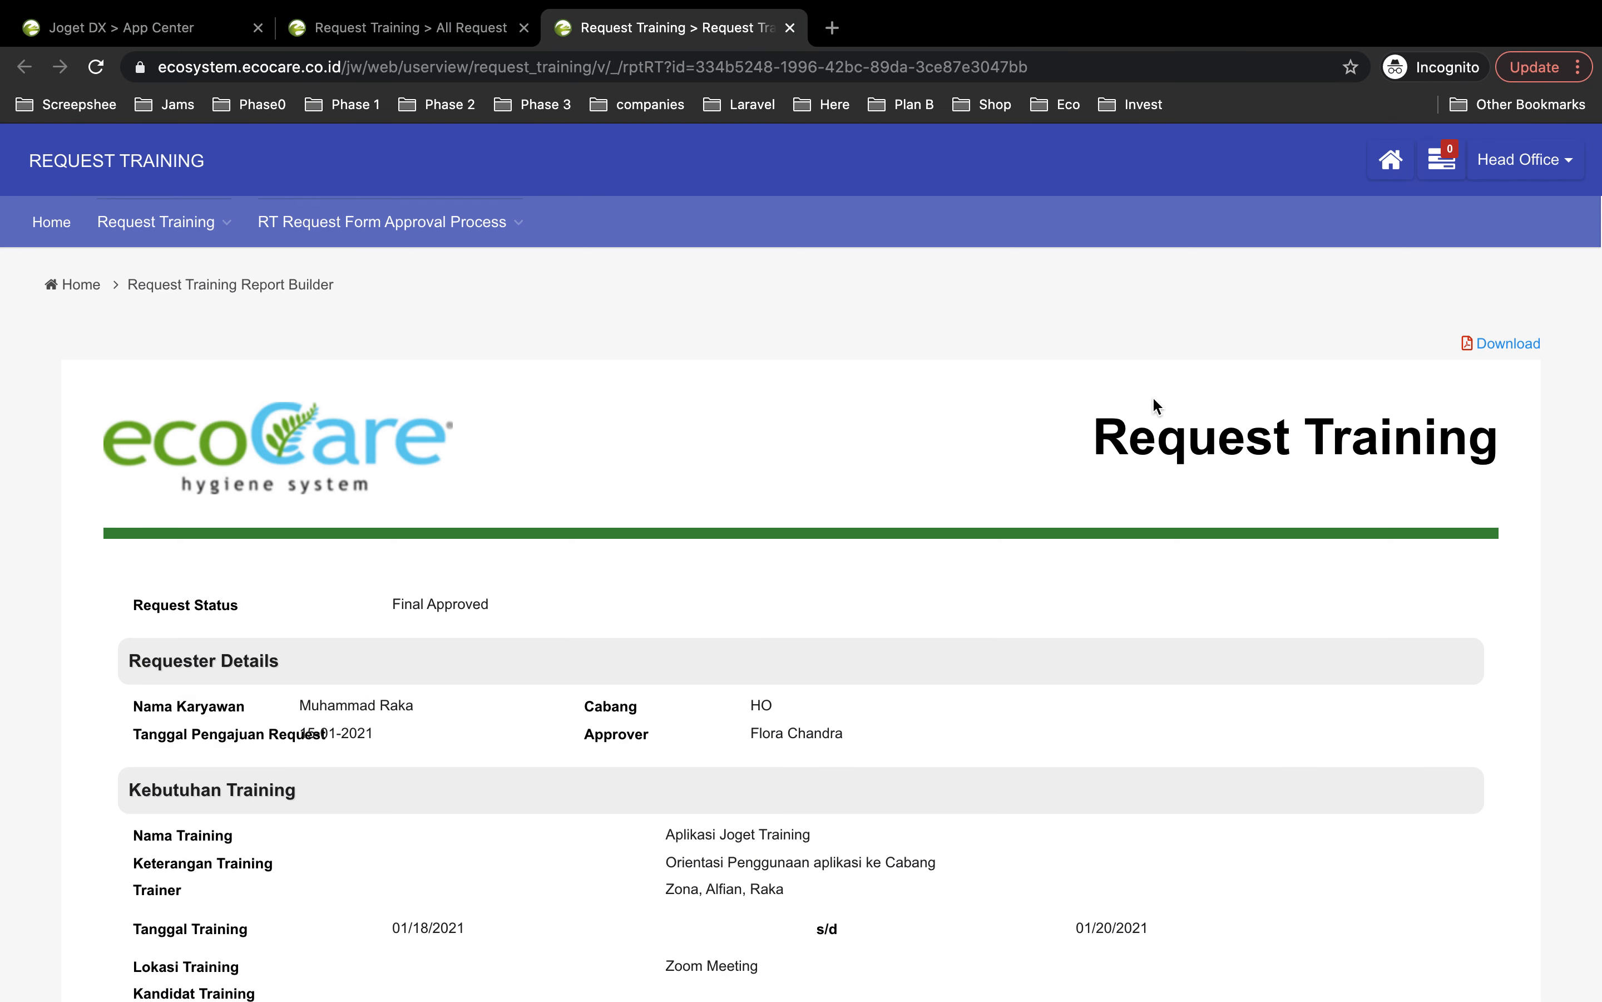
{"action": "scroll", "coordinate": [840, 636], "scroll_direction": "down", "scroll_amount": 3}
{"action": "scroll", "coordinate": [842, 624], "scroll_direction": "down", "scroll_amount": 6}
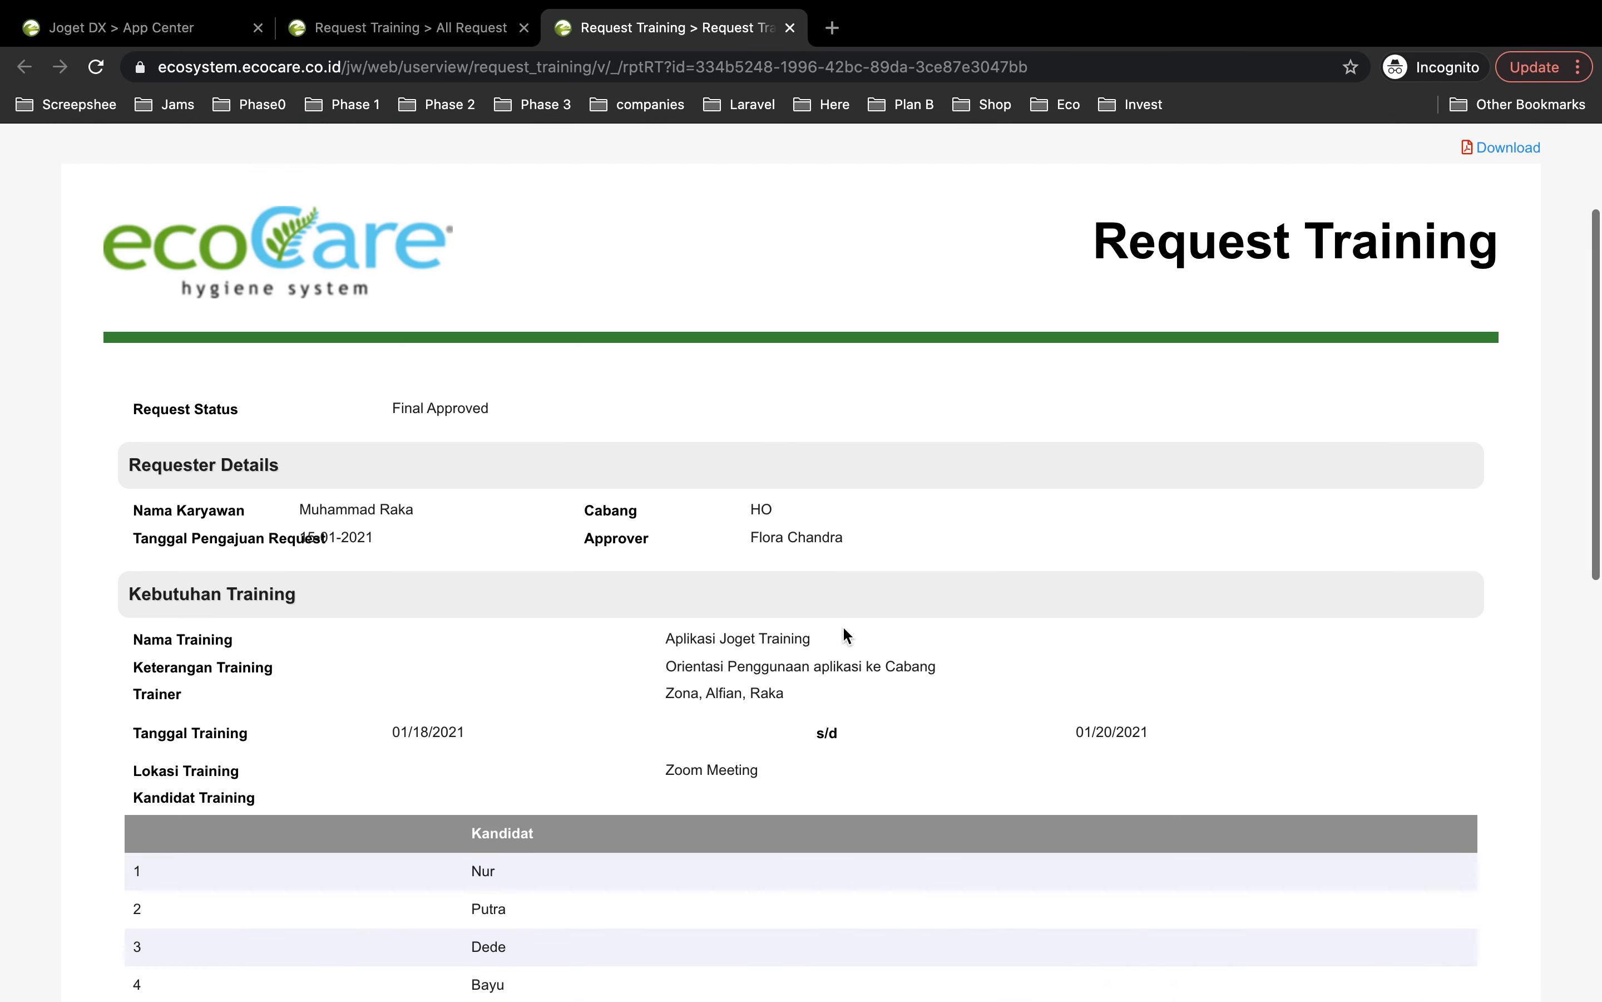
{"action": "scroll", "coordinate": [600, 634], "scroll_direction": "down", "scroll_amount": 2}
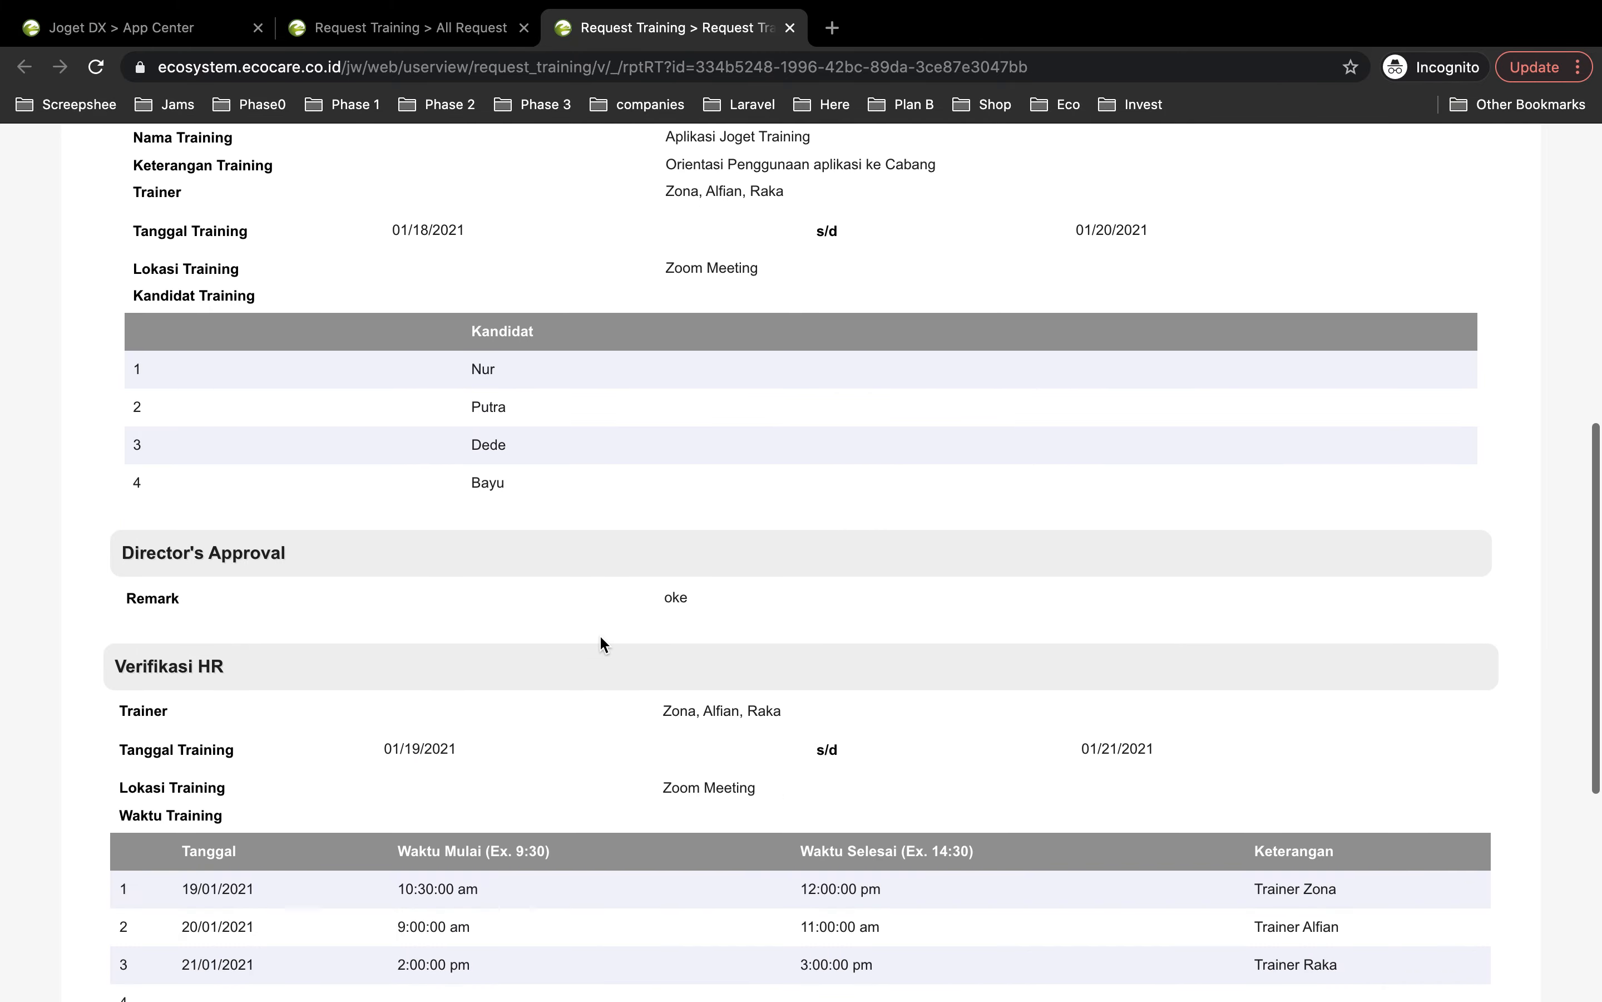
{"action": "scroll", "coordinate": [405, 660], "scroll_direction": "down", "scroll_amount": 5}
{"action": "left_click_drag", "start_coordinate": [115, 343], "coordinate": [1034, 748]}
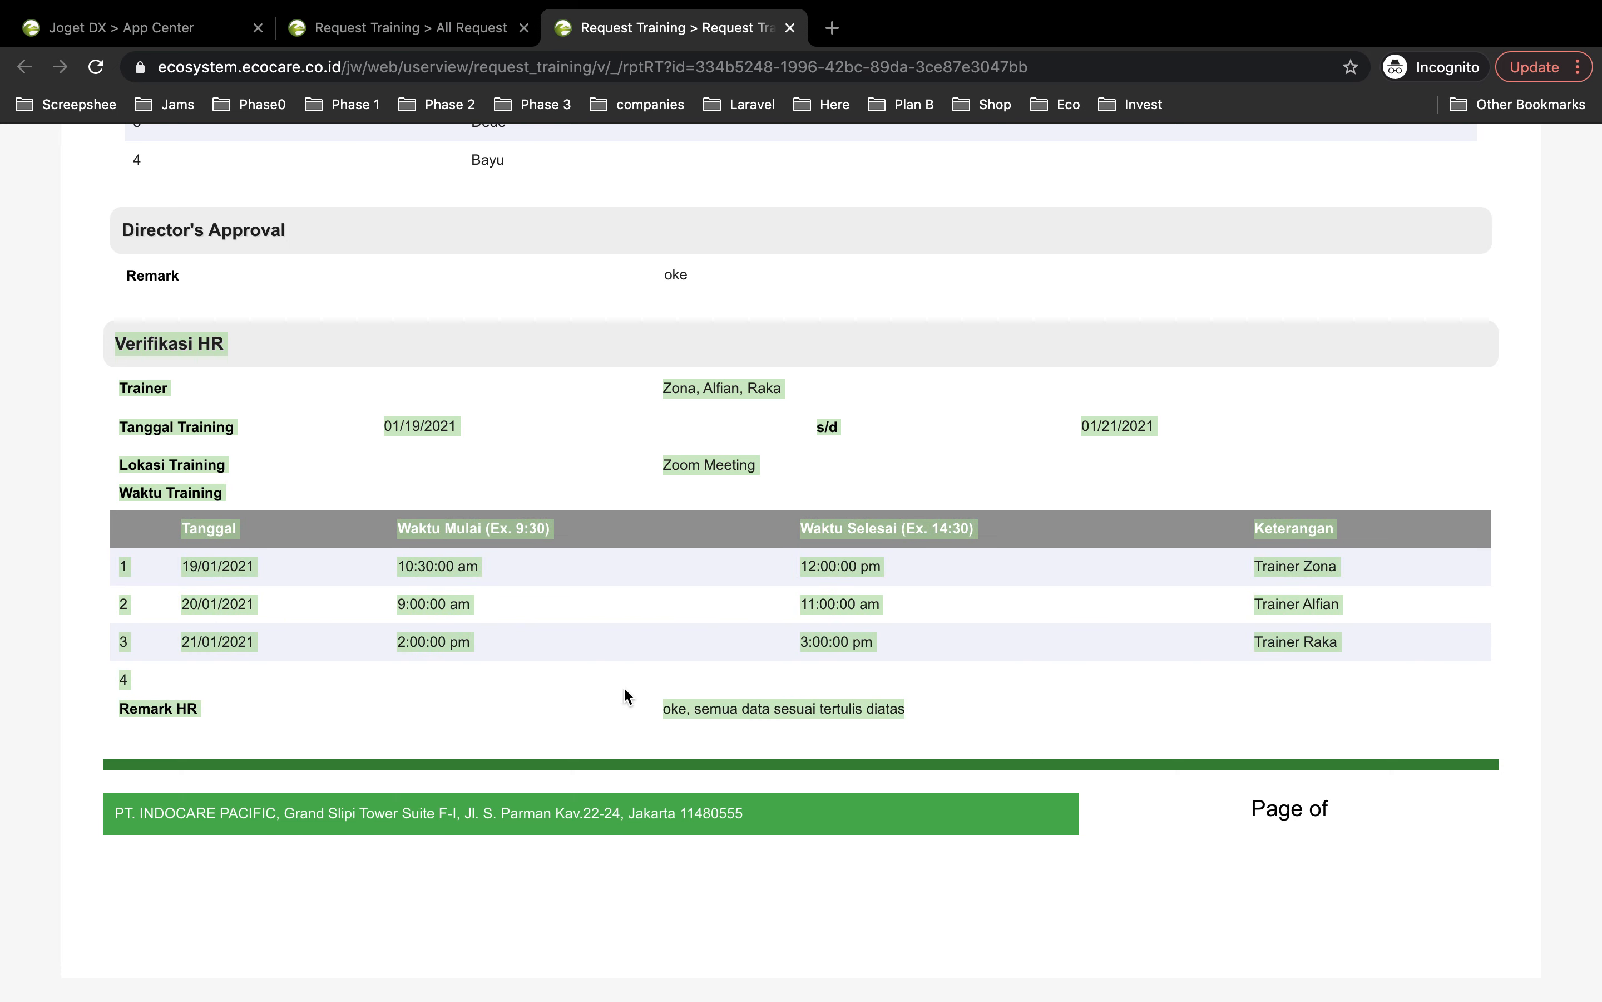
{"action": "left_click", "coordinate": [1074, 732]}
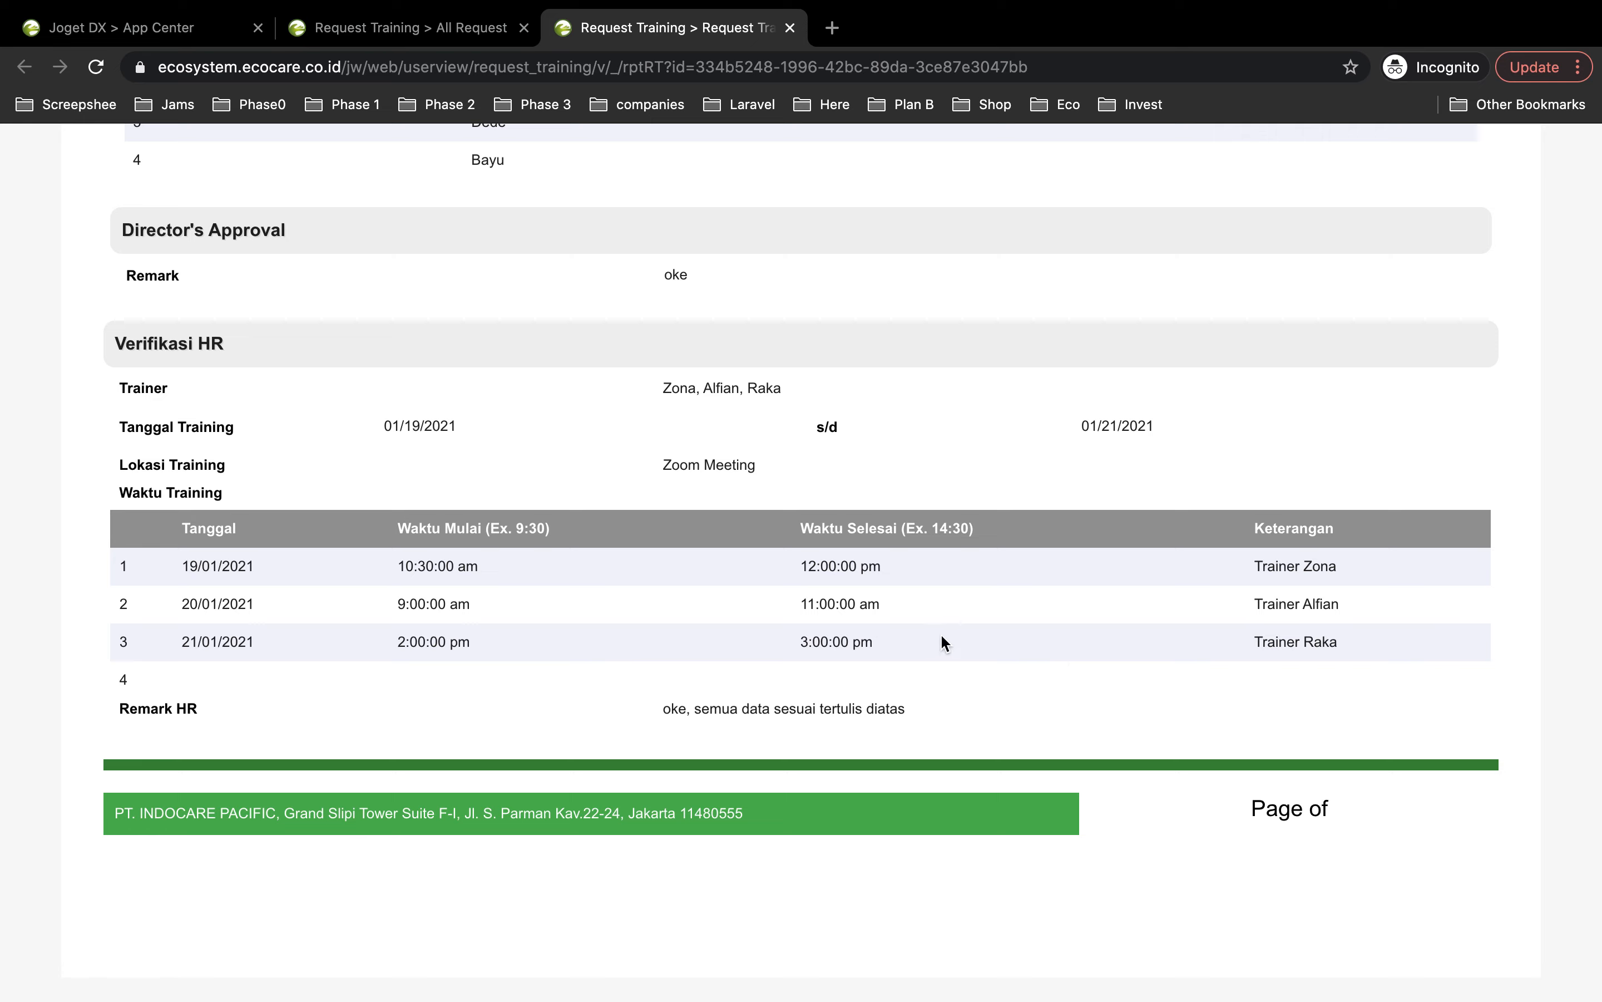
{"action": "scroll", "coordinate": [992, 696], "scroll_direction": "up", "scroll_amount": 15}
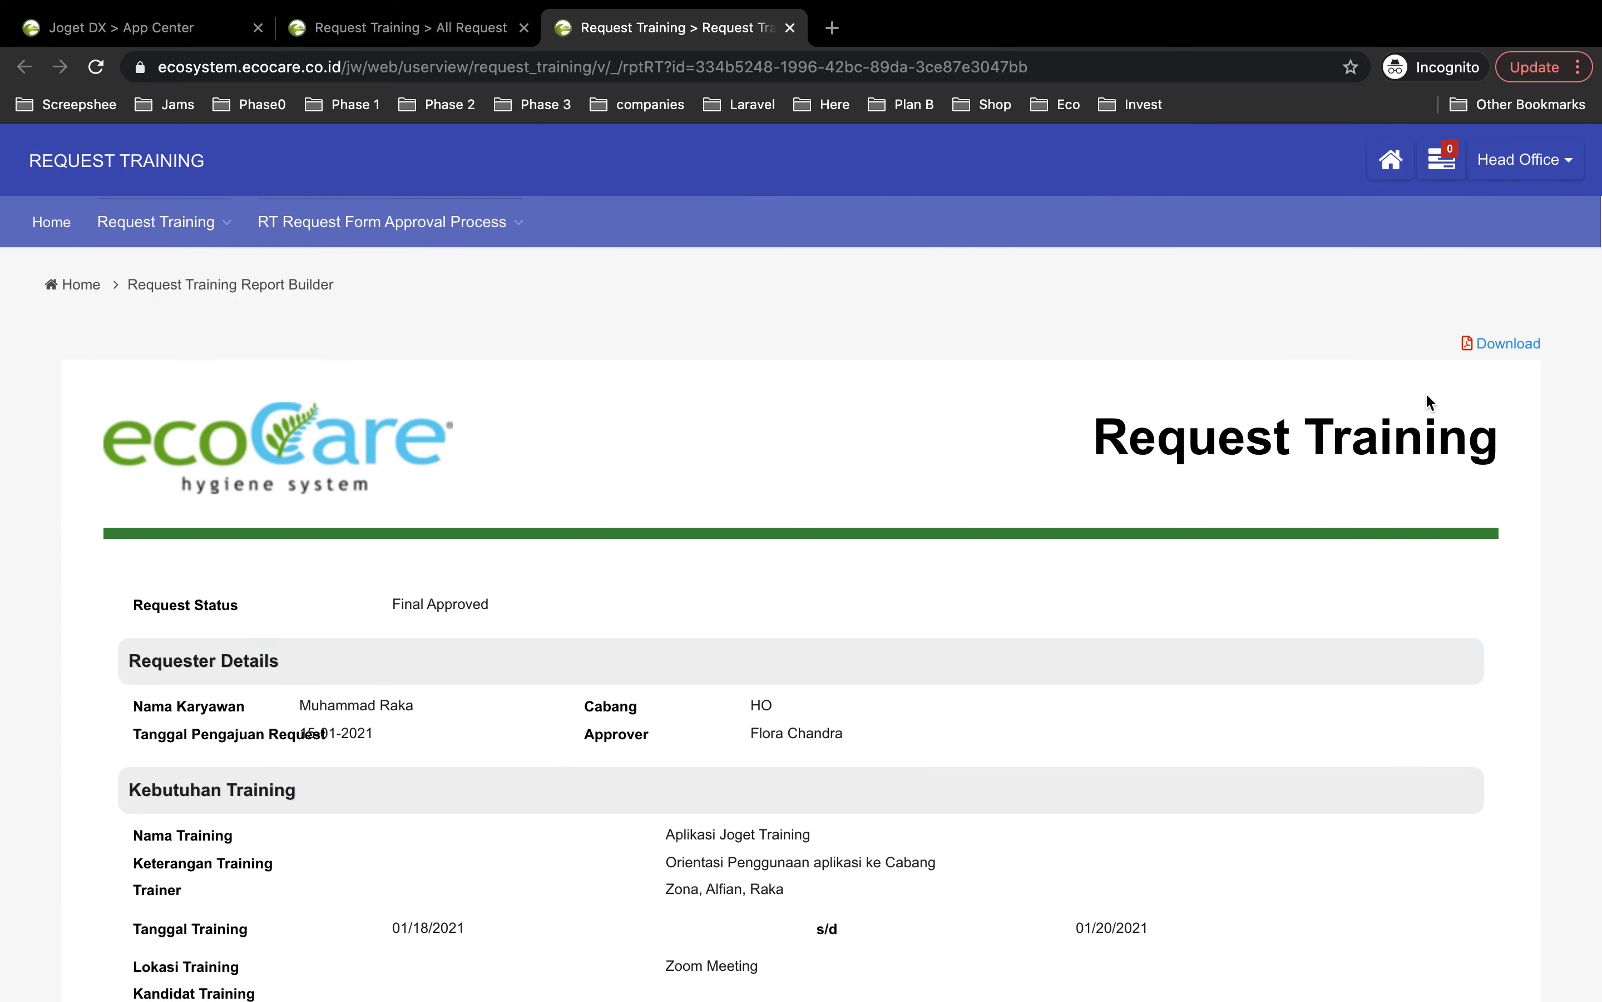
{"action": "scroll", "coordinate": [1425, 393], "scroll_direction": "down", "scroll_amount": 15}
{"action": "scroll", "coordinate": [1426, 392], "scroll_direction": "up", "scroll_amount": 15}
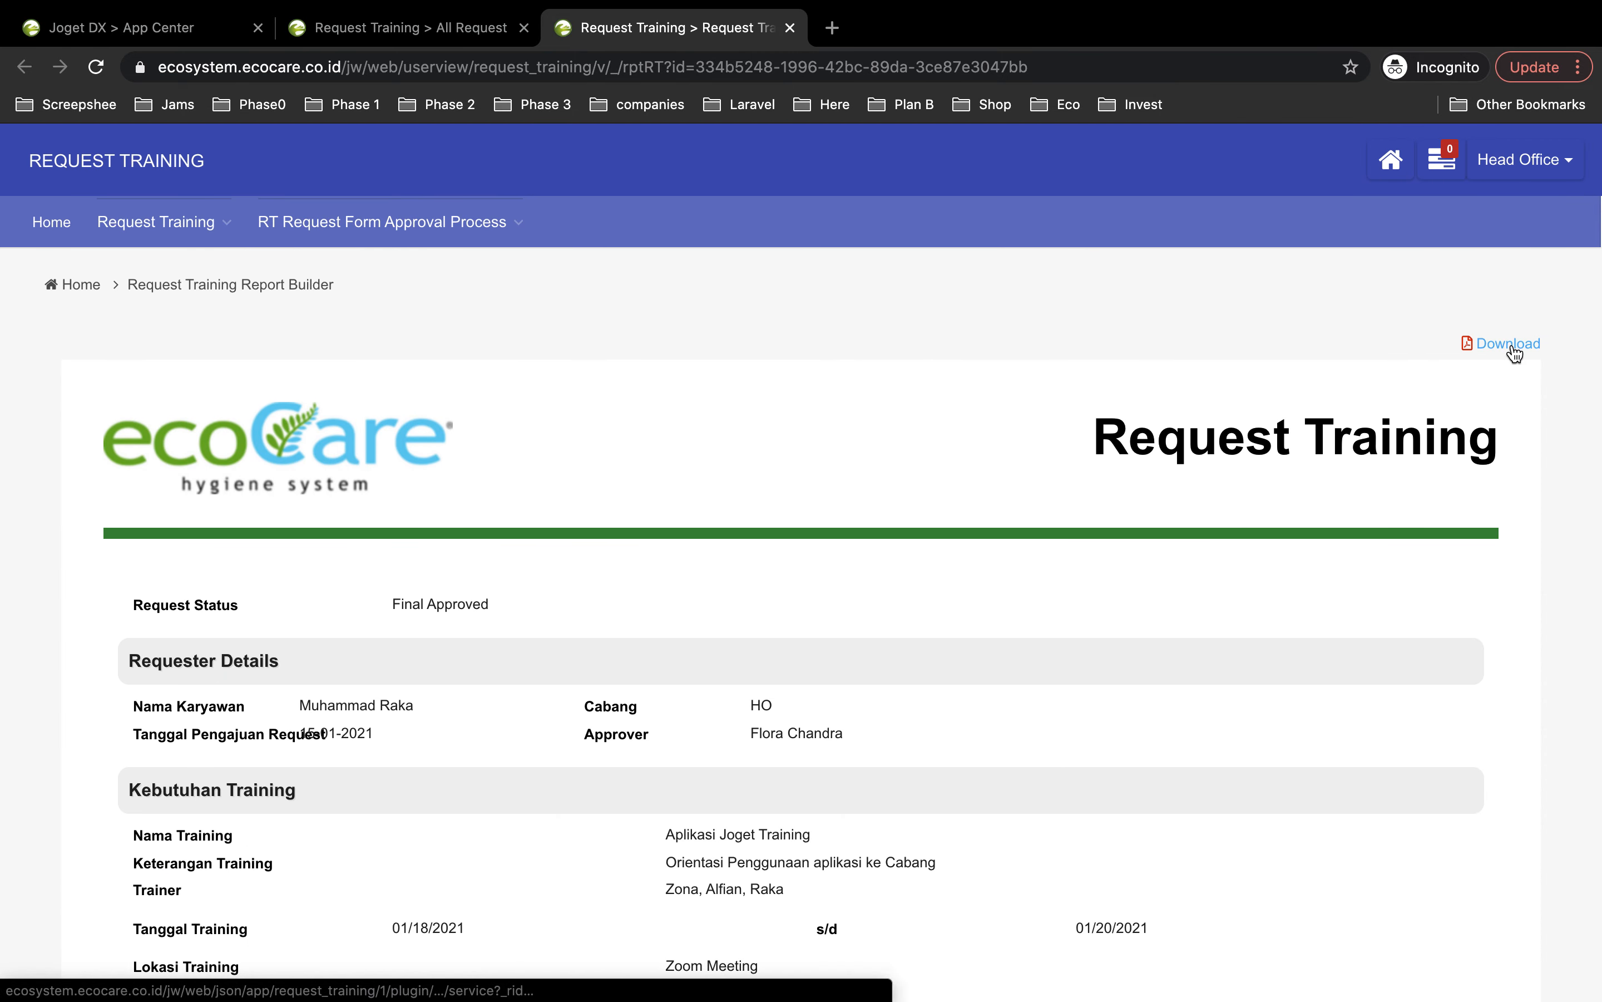
Step: Download the report as Request Training Report Builder.pdf and open the PDF
{"action": "left_click", "coordinate": [1515, 354]}
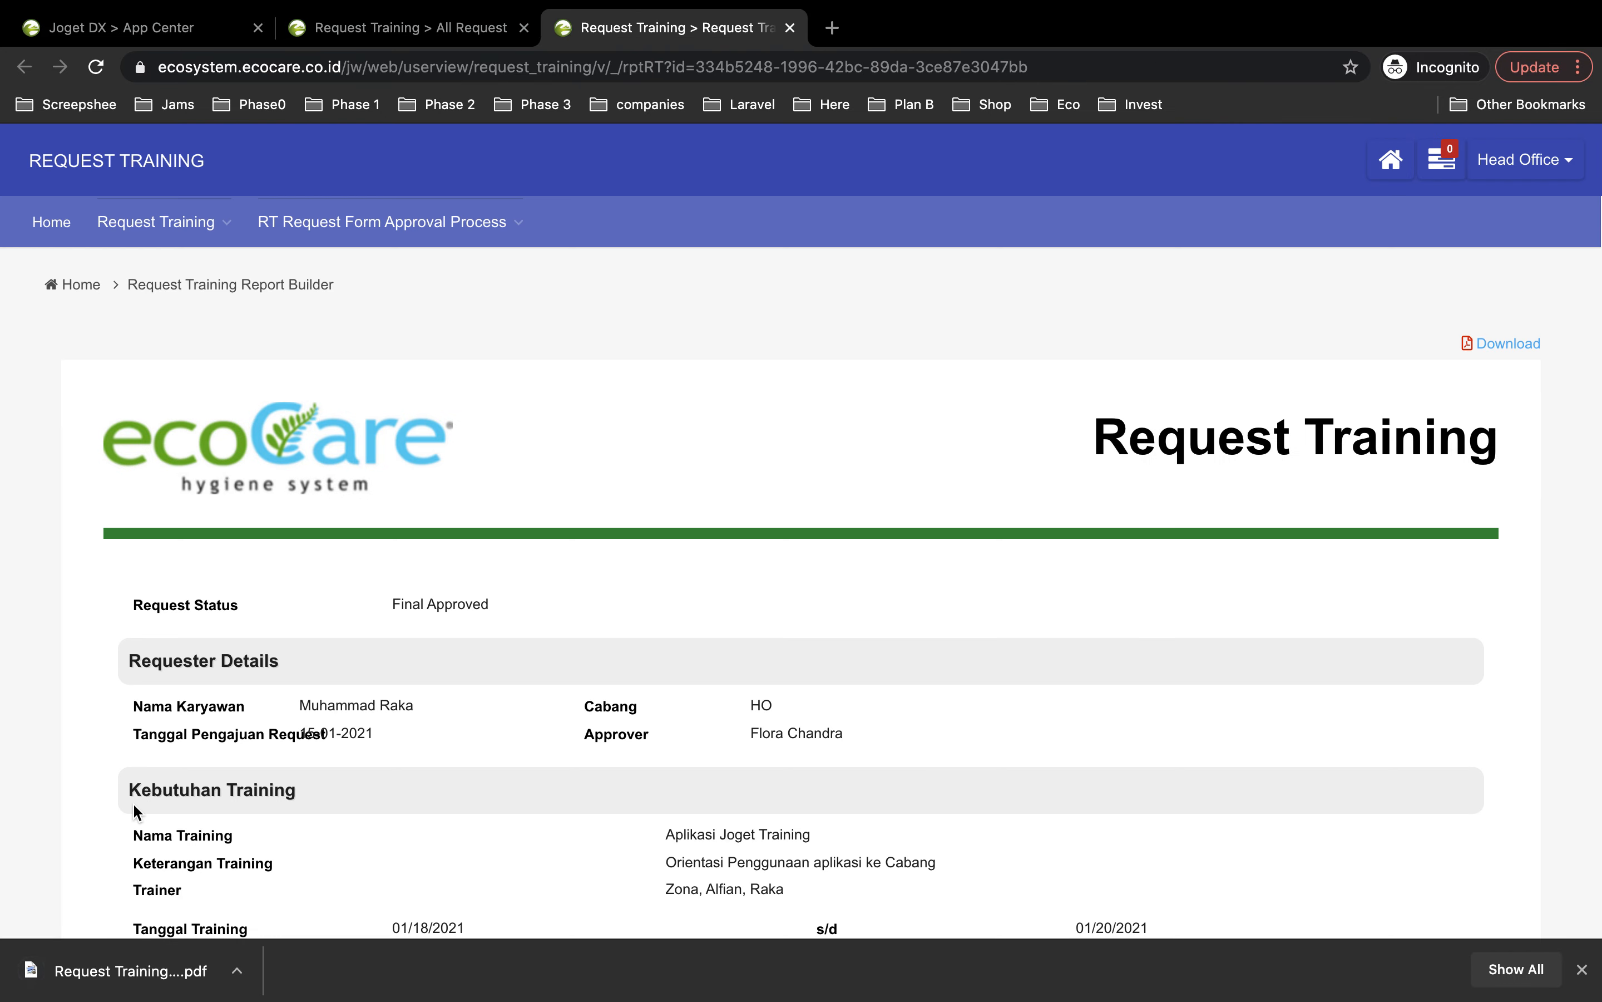
{"action": "left_click", "coordinate": [126, 971]}
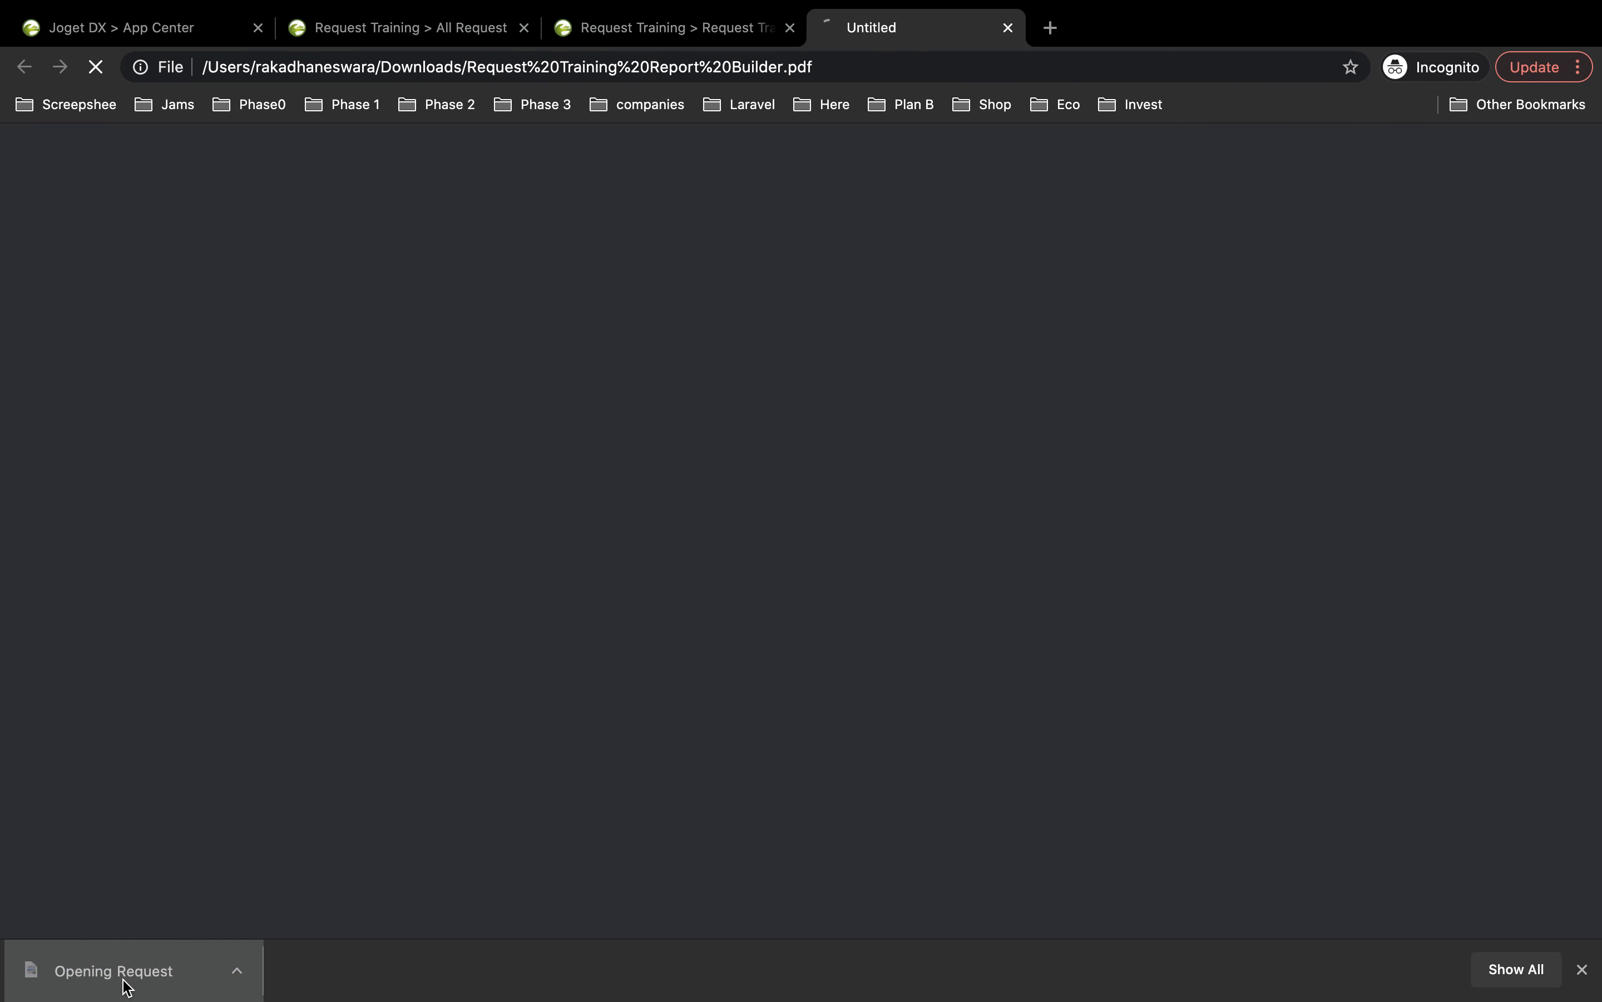